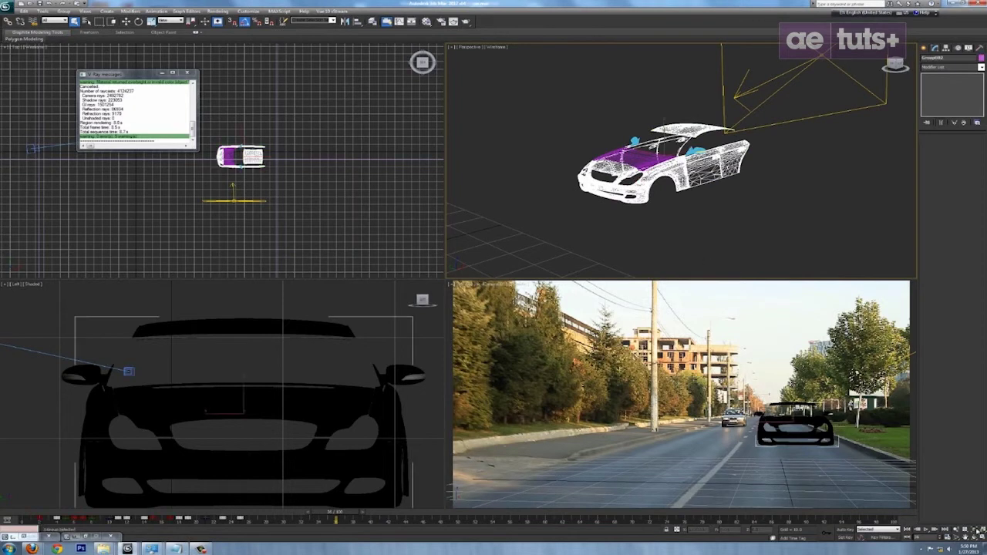
Move the timeline to frame 30 and minimize the V-Ray messages window over the car's top view.
drag(656, 204, 628, 306)
drag(333, 515, 291, 529)
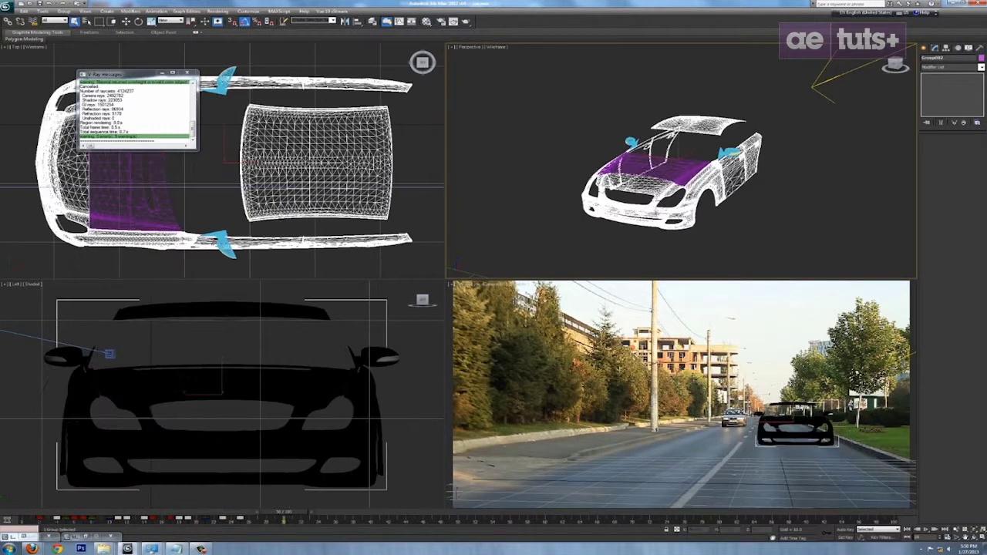
drag(625, 238, 638, 230)
scroll(283, 183, down, 5)
scroll(223, 158, down, 2)
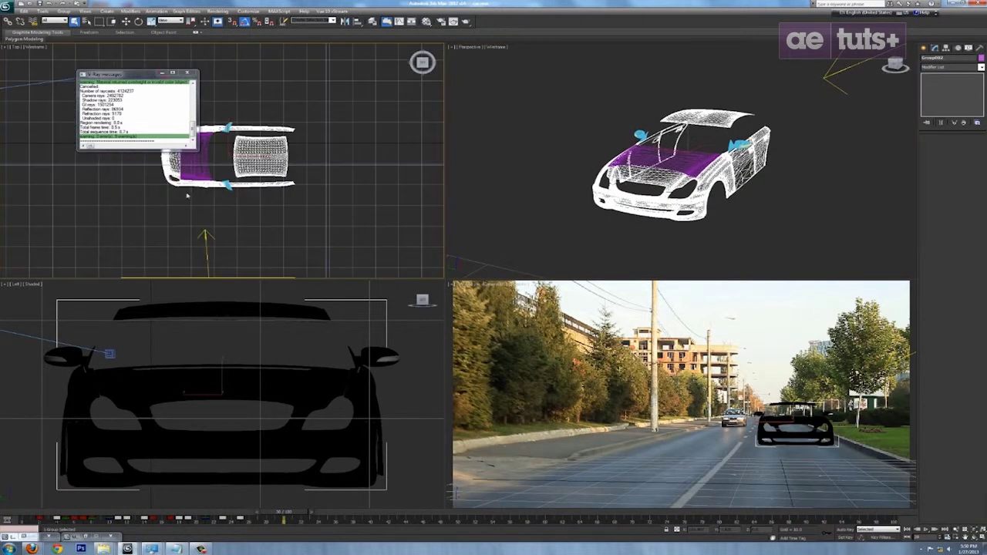
click(162, 73)
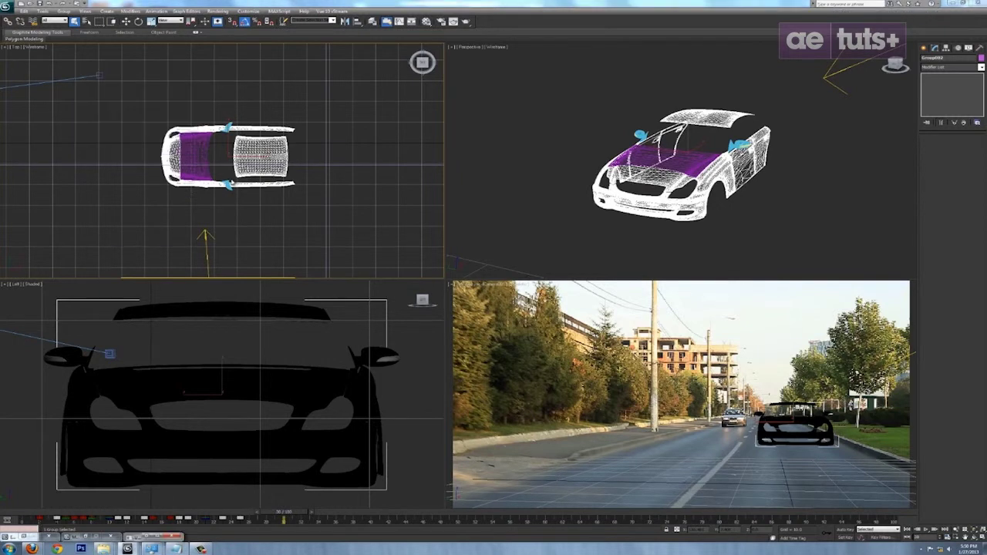
scroll(258, 179, down, 8)
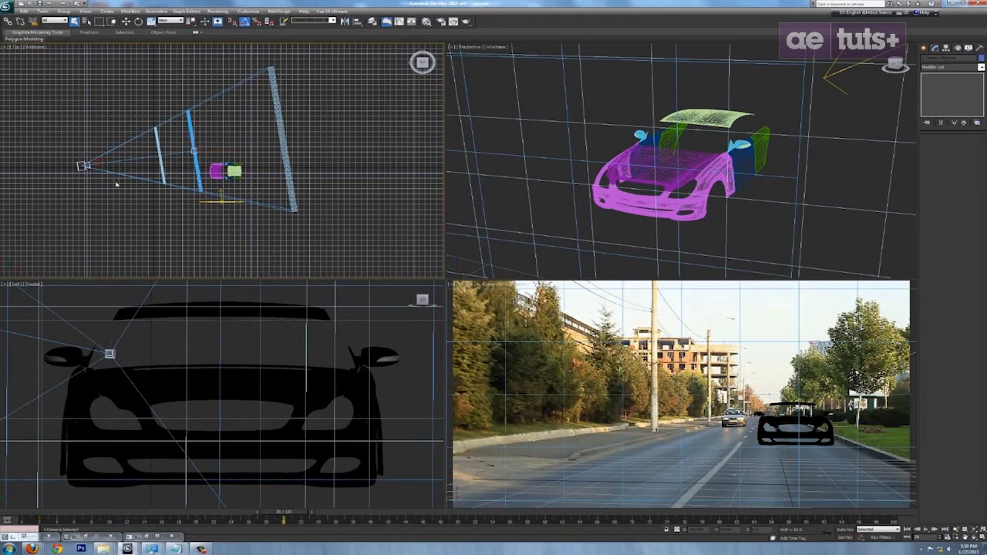
Try moving the selected physical camera closer to the car in the road scene, and undo the move.
click(957, 529)
mouse_move(848, 440)
mouse_down()
mouse_move(848, 458)
mouse_move(848, 432)
mouse_move(780, 428)
mouse_move(843, 446)
mouse_up()
click(974, 538)
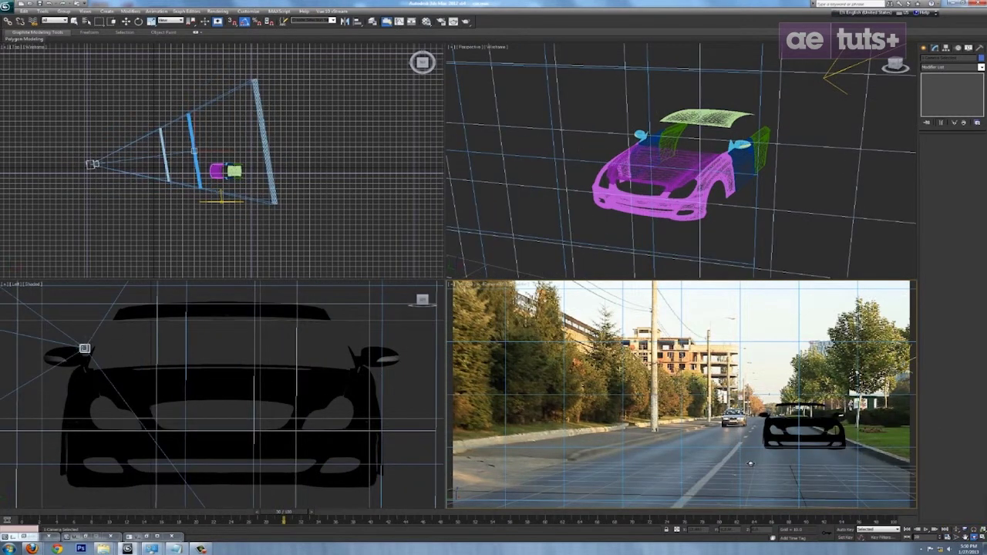
drag(682, 446, 682, 448)
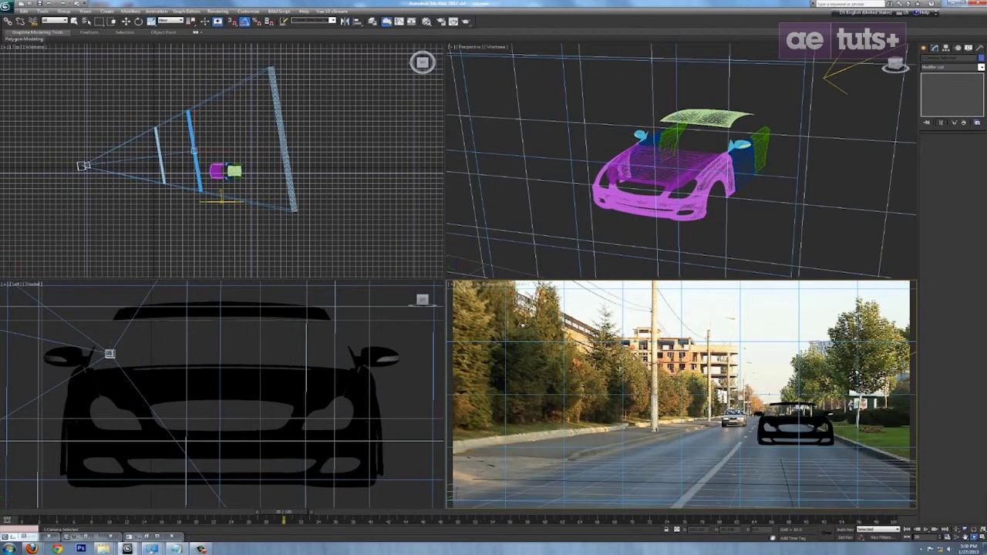
right_click(314, 196)
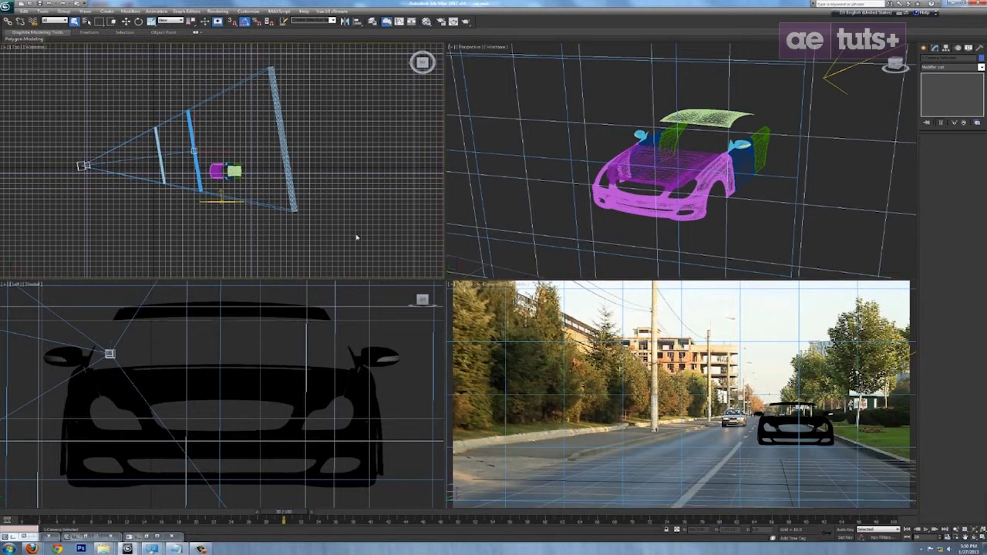
Select the V-Ray plane light beside the car and examine its placement and intensity parameters.
click(413, 251)
click(219, 202)
drag(728, 187, 947, 195)
scroll(689, 205, down, 4)
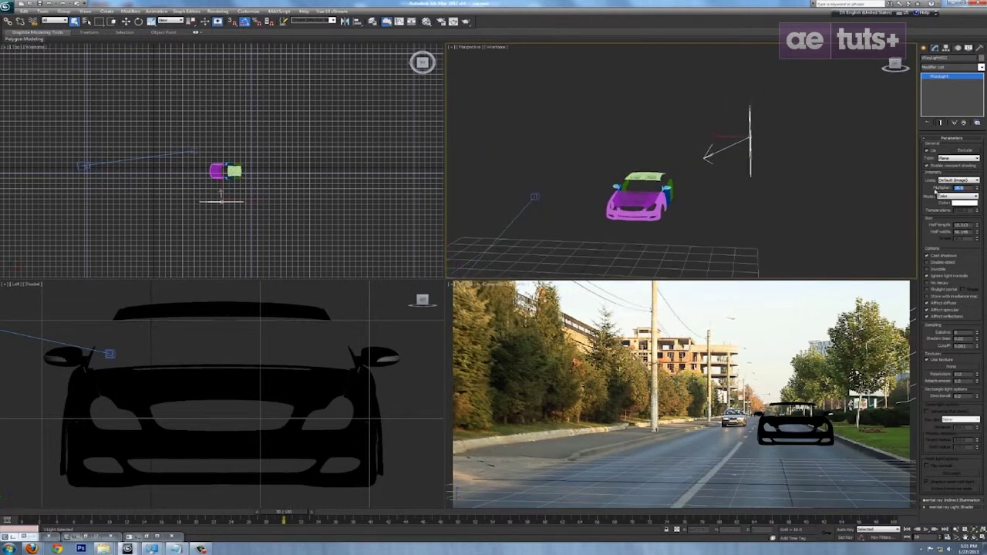
drag(693, 201, 649, 201)
mouse_move(649, 201)
mouse_down()
mouse_move(691, 193)
mouse_move(660, 213)
mouse_up()
right_click(679, 352)
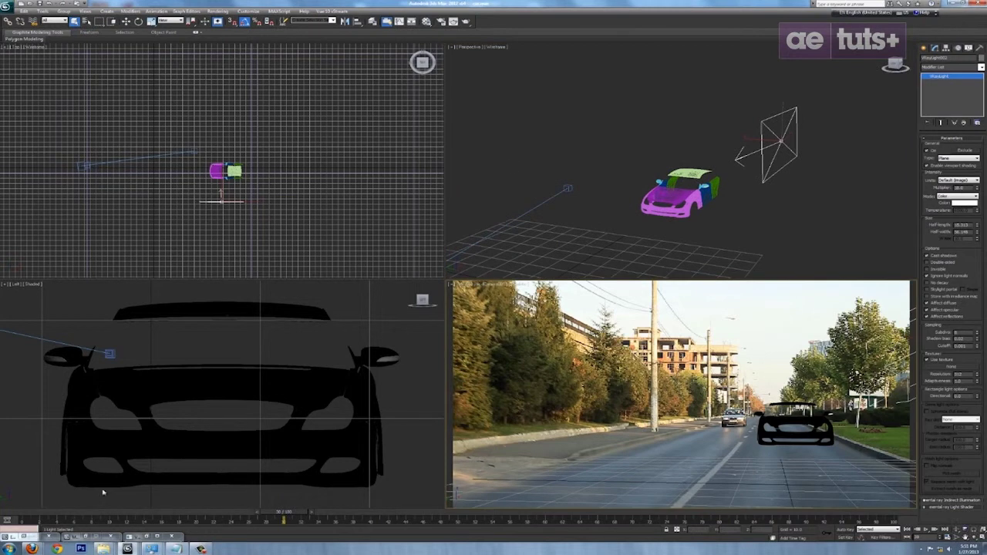
Review the separate upper hood and front hood scene files across their timelines, and return to the main car scene.
click(131, 550)
click(145, 517)
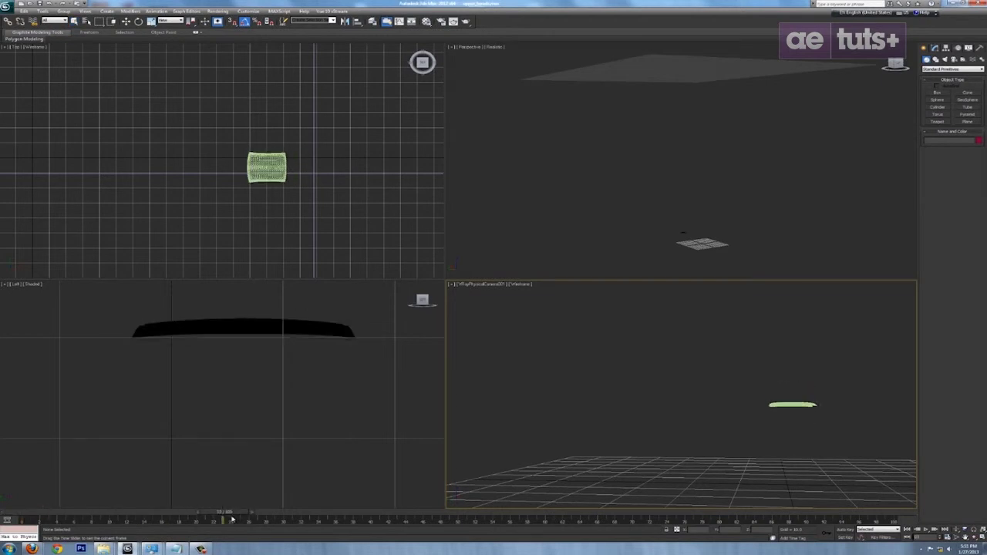
mouse_move(162, 538)
click(215, 509)
drag(73, 521, 16, 530)
click(127, 548)
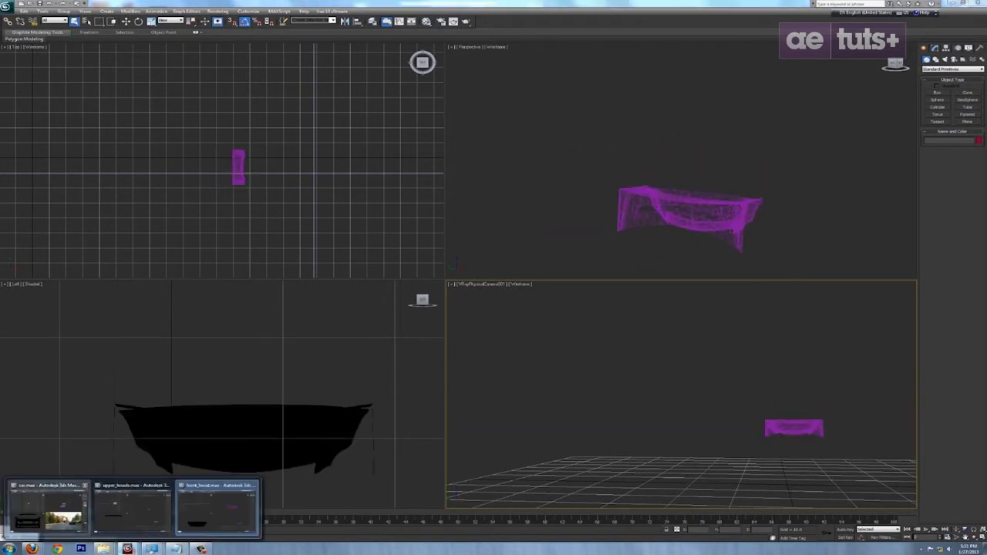
click(48, 509)
Check the common render parameters and test-render the camera view with the Default Scanline Renderer.
right_click(700, 376)
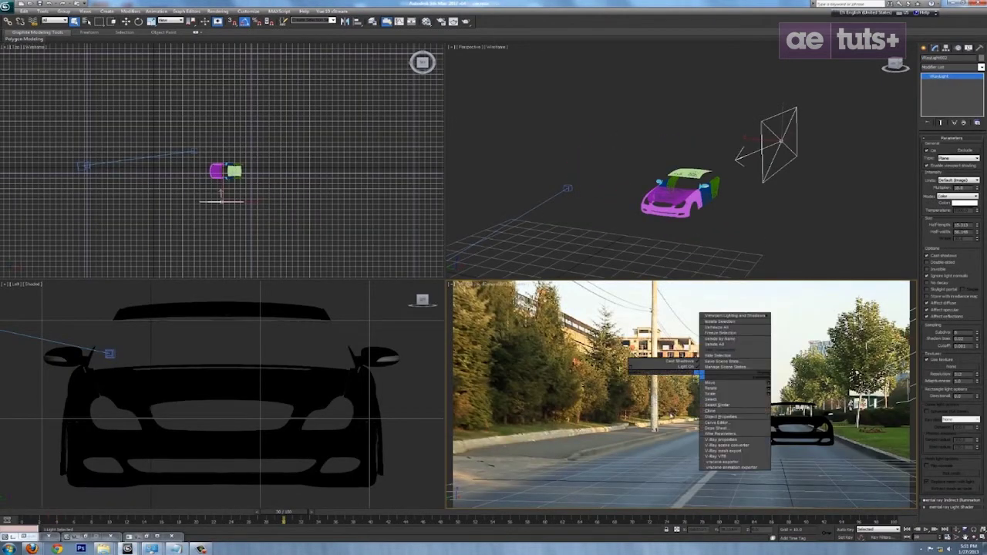
right_click(635, 397)
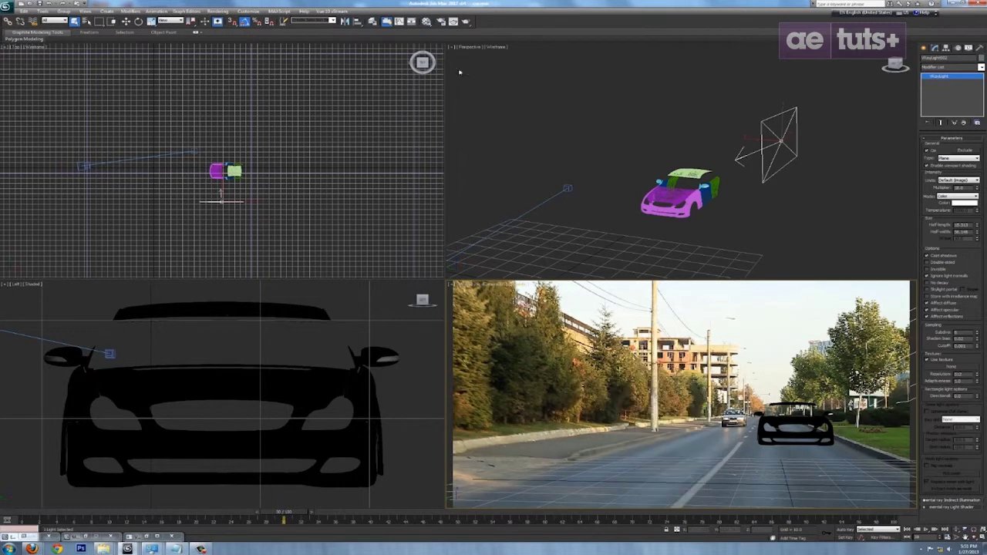
click(466, 23)
click(516, 284)
click(441, 21)
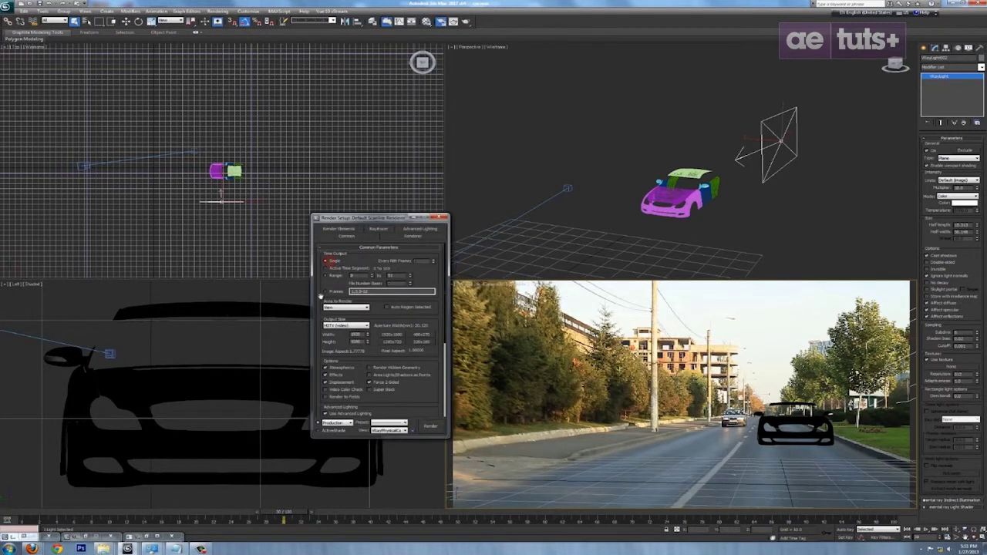
scroll(320, 296, down, 5)
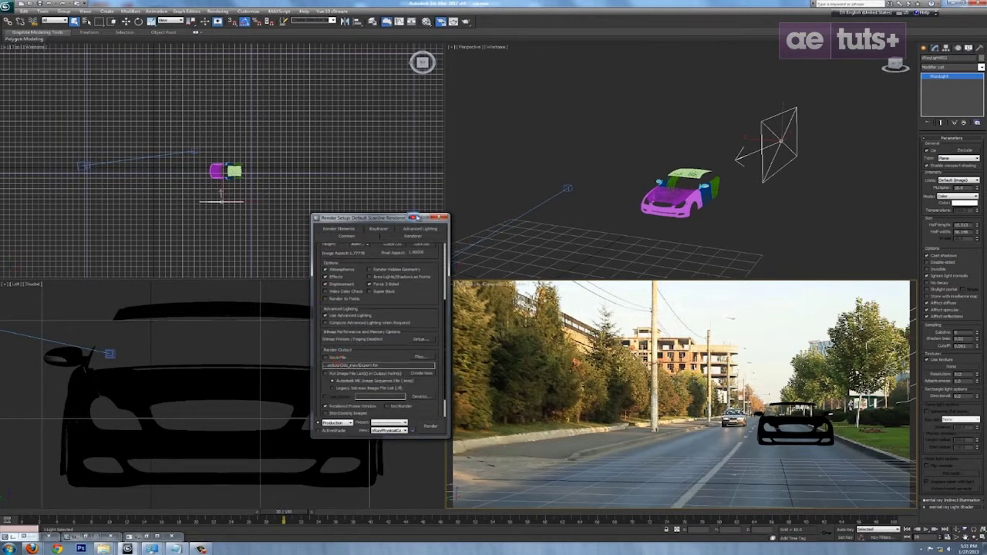
click(441, 217)
click(465, 22)
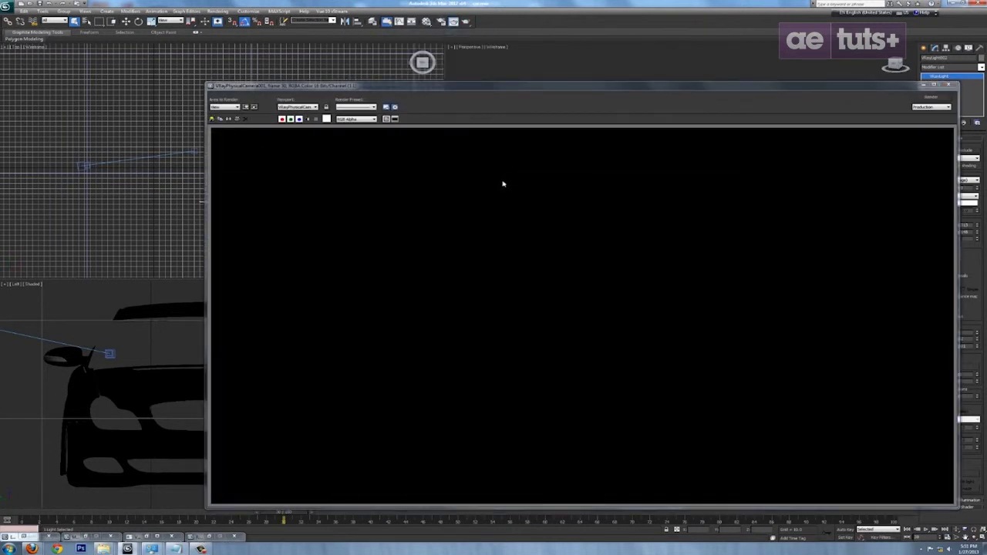
click(312, 120)
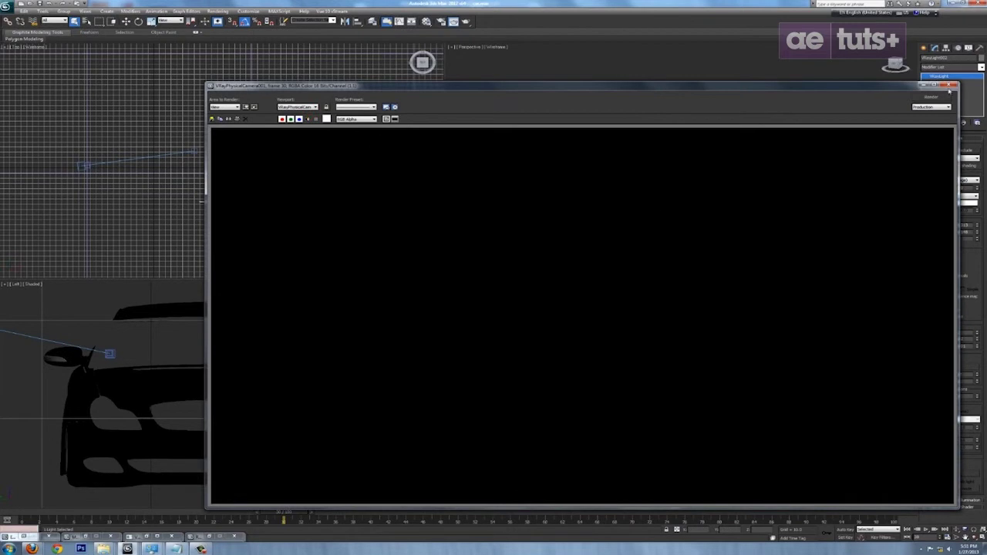
click(948, 86)
Assign V-Ray Adv 2.10.01 as the production renderer.
right_click(600, 301)
click(547, 379)
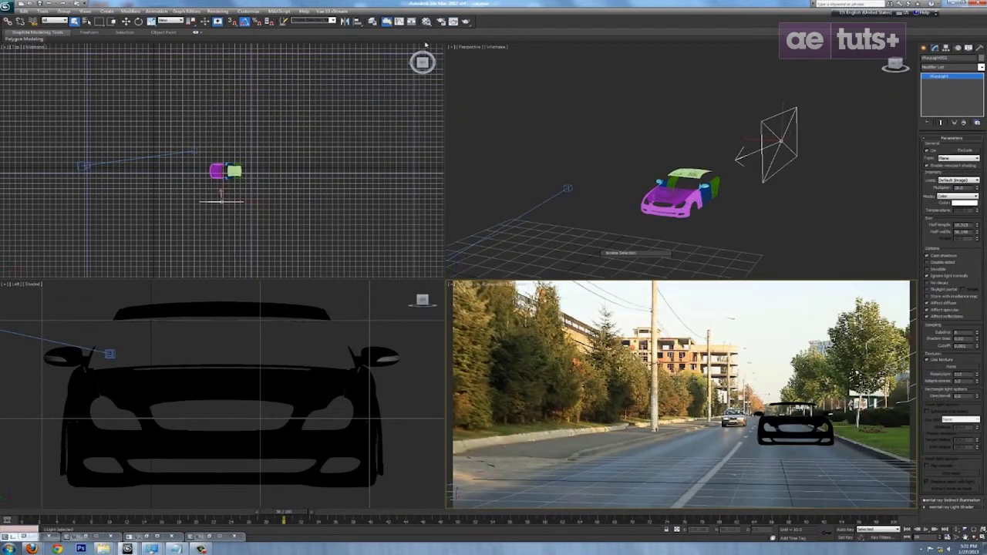
key(F10)
scroll(418, 391, down, 5)
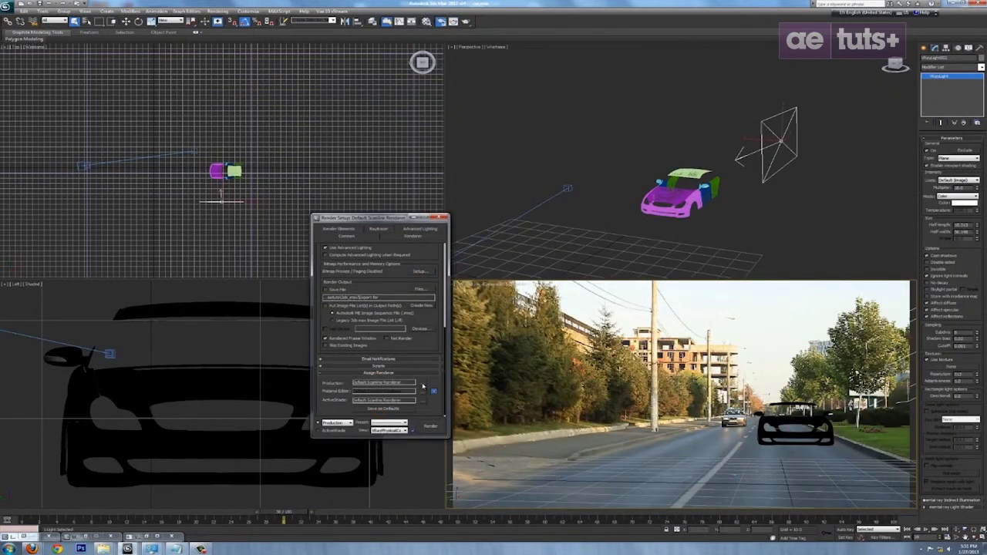
click(422, 383)
double_click(361, 306)
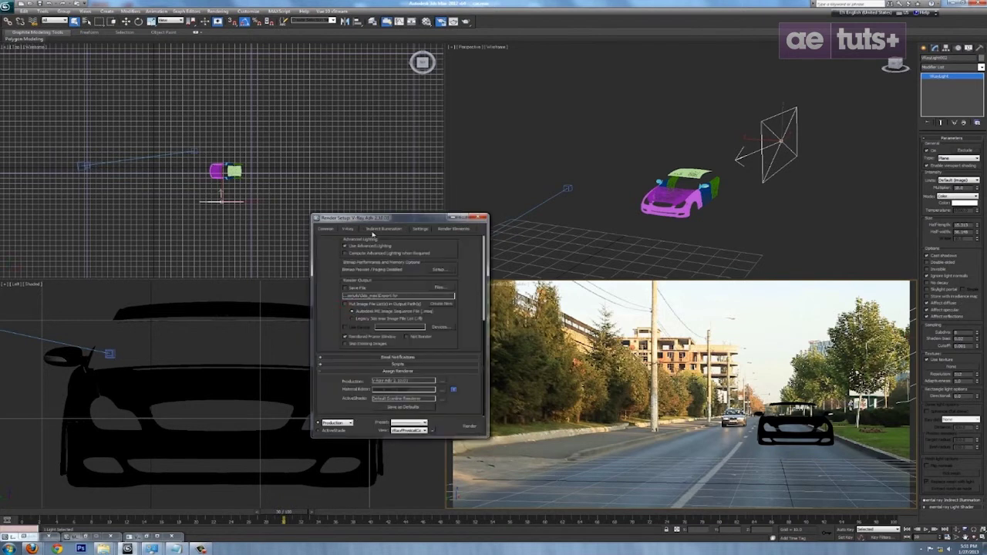
Set the V-Ray image sampler type to Adaptive DMC and the antialiasing filter to Mitchell-Netravali.
click(348, 229)
click(361, 282)
click(371, 292)
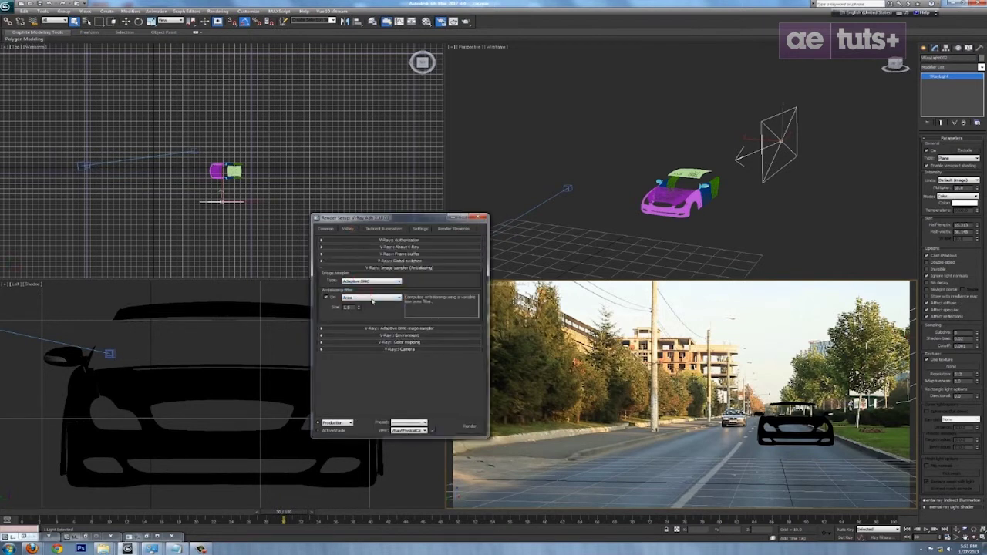
click(371, 297)
click(365, 342)
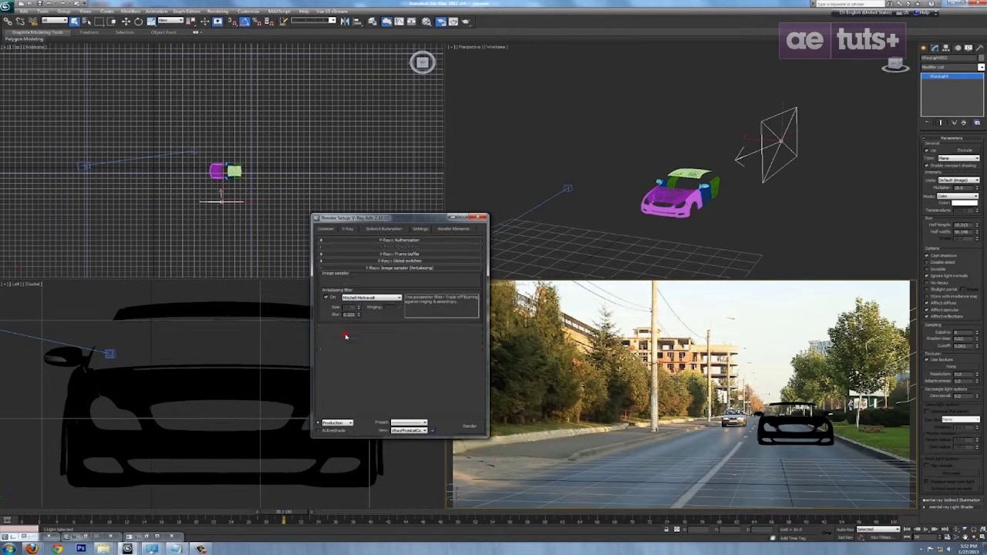
Enable the reflection/refraction environment override and set the color mapping type to Exponential.
click(345, 337)
click(328, 364)
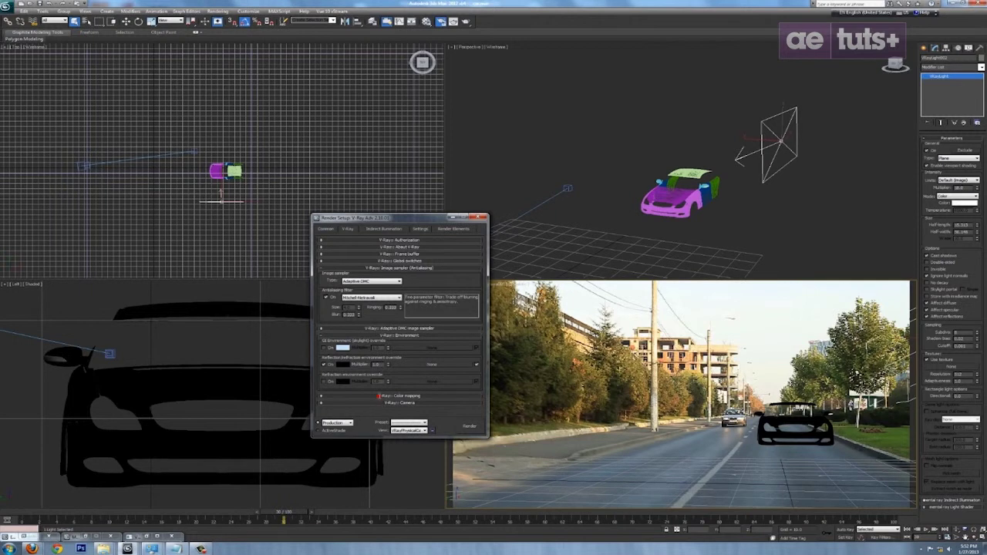
click(380, 397)
click(364, 384)
click(362, 391)
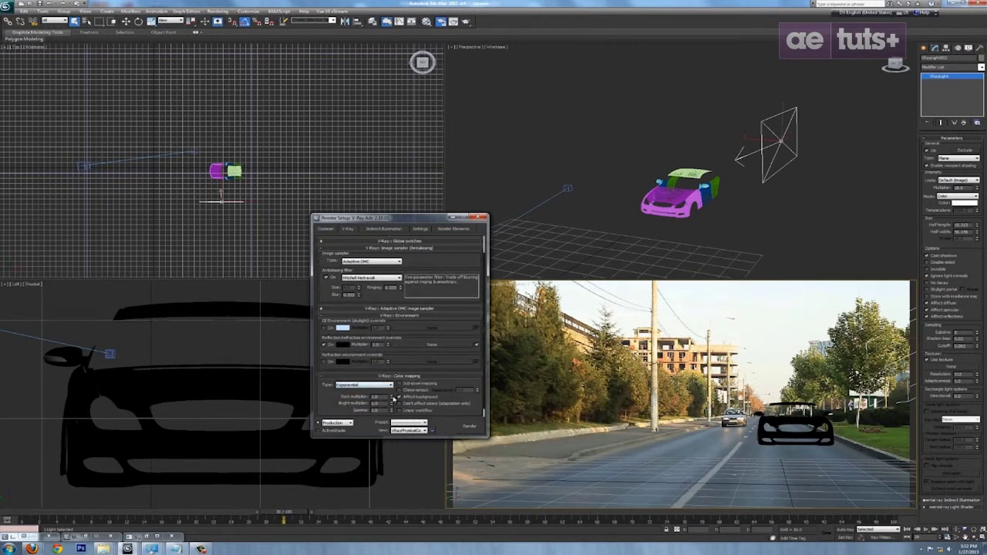
Turn on indirect illumination with Light cache for secondary bounces, and change the irradiance map preset.
click(383, 229)
click(322, 249)
click(421, 308)
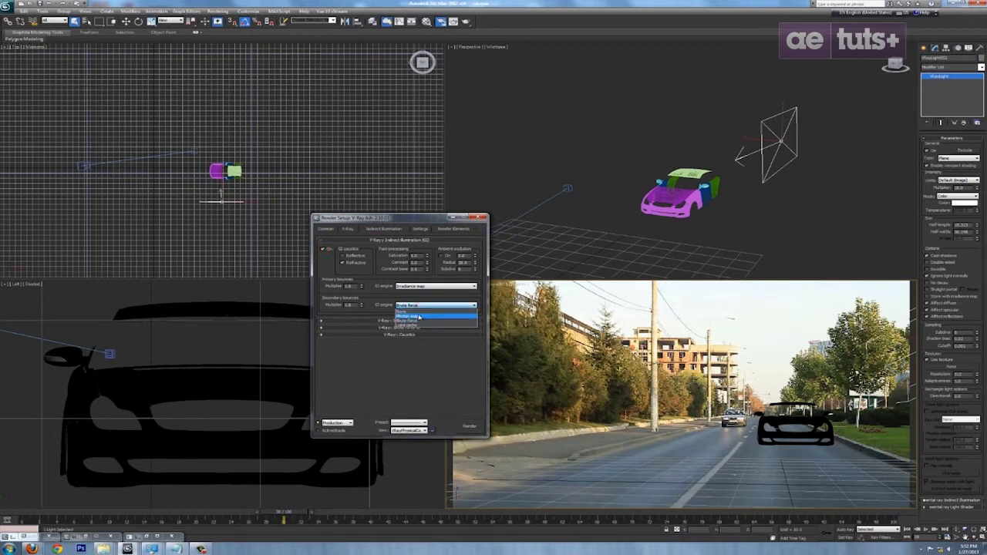
click(401, 326)
click(396, 320)
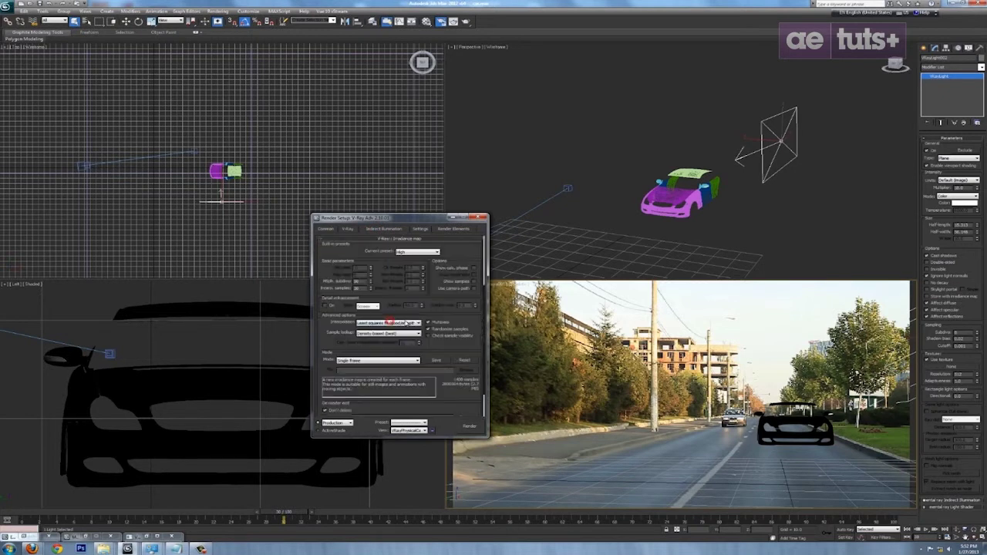
click(417, 252)
click(413, 262)
click(452, 218)
Test-render the car through the physical camera with V-Ray.
right_click(530, 299)
click(472, 59)
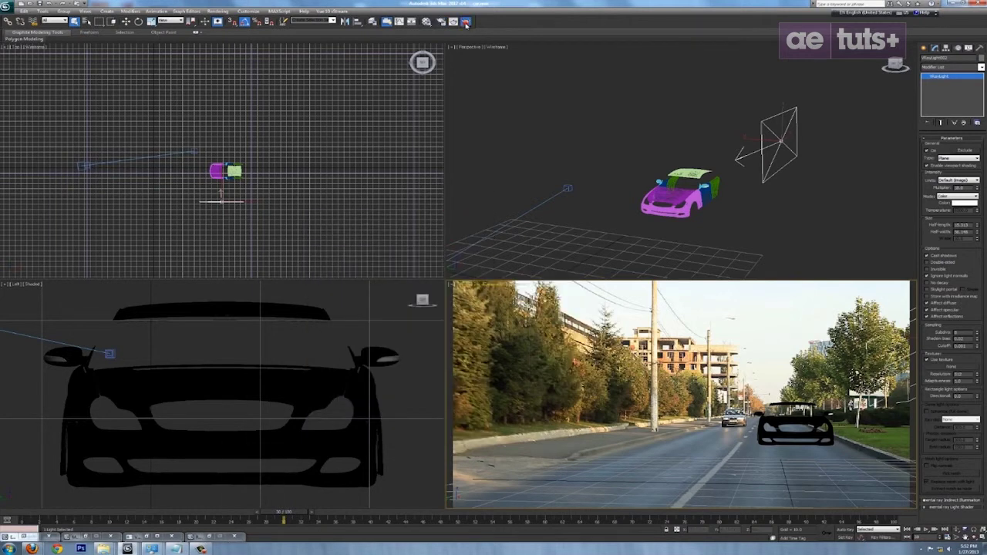
click(465, 22)
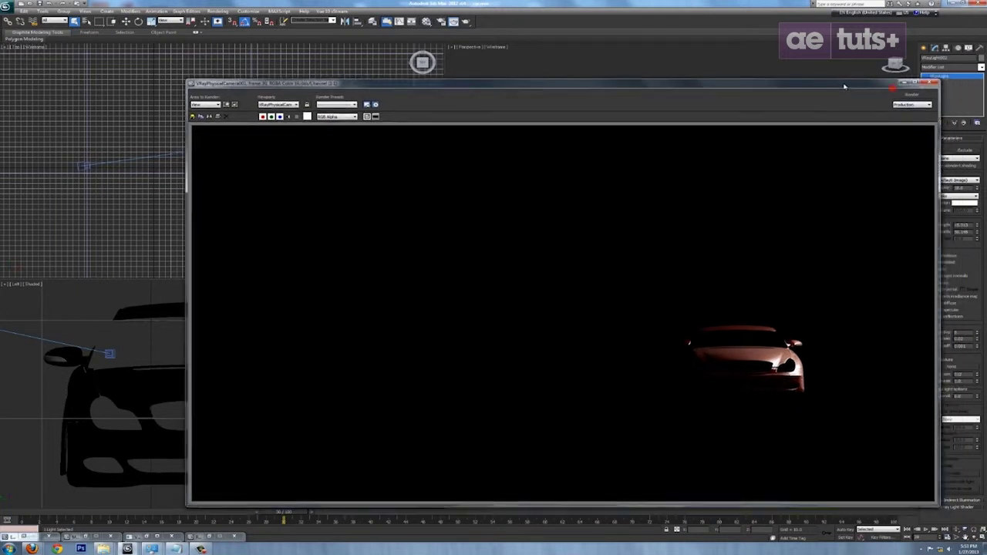
right_click(654, 397)
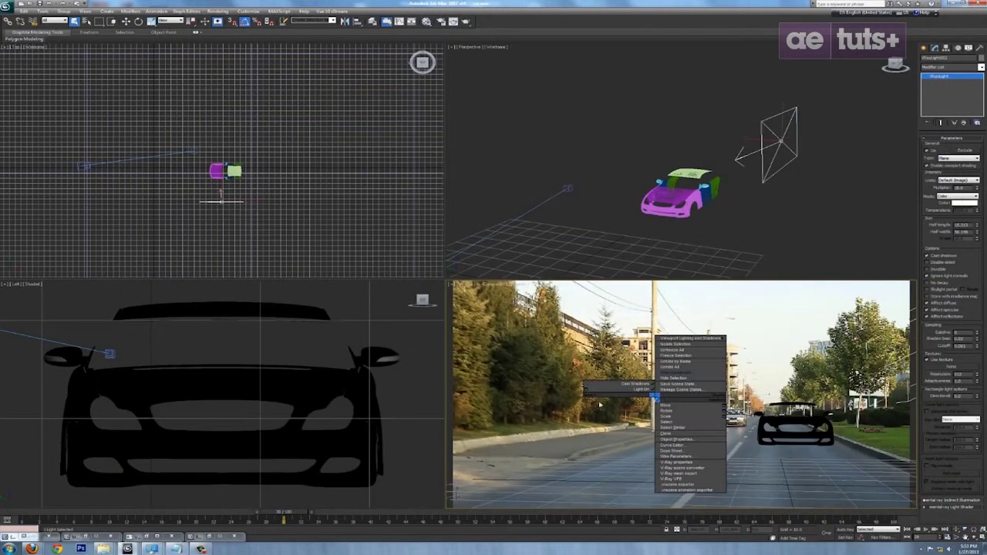
right_click(544, 394)
click(513, 411)
Assign a VRayHDRI map to an unused sample slot in the Material Editor.
key(m)
click(286, 290)
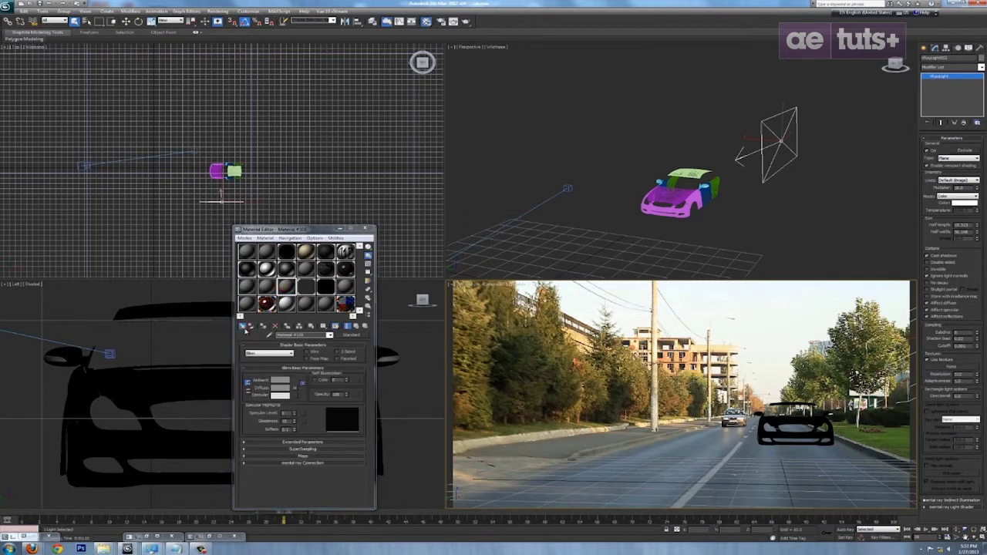
click(243, 327)
drag(584, 194, 573, 362)
double_click(462, 279)
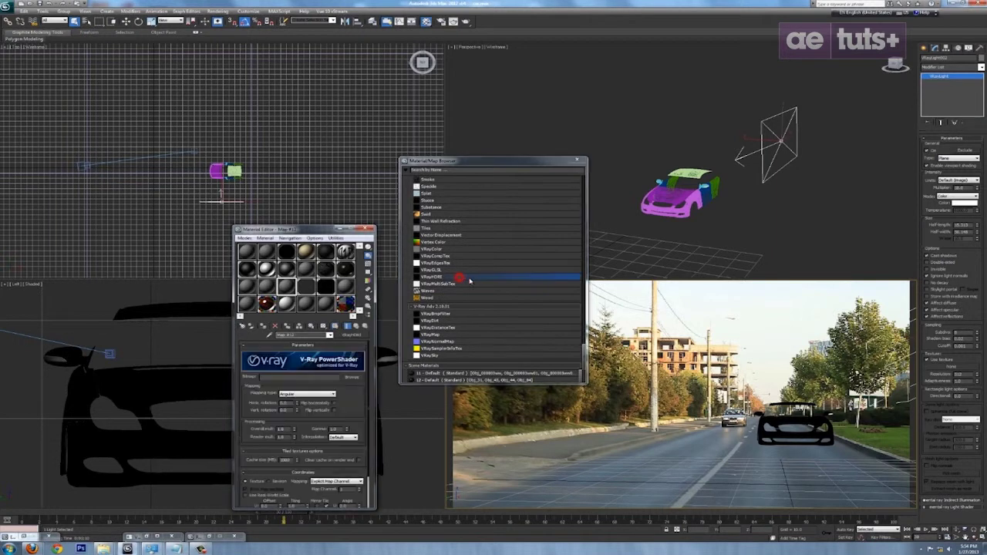
click(576, 159)
Load the PaperMill HDR image into the VRayHDRI map and set its mapping type to Spherical.
click(349, 378)
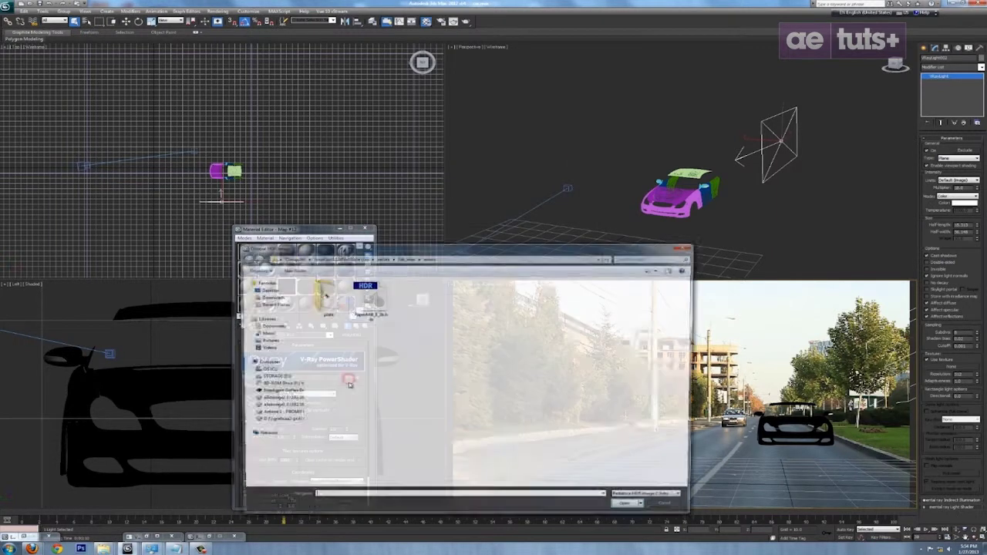
double_click(363, 298)
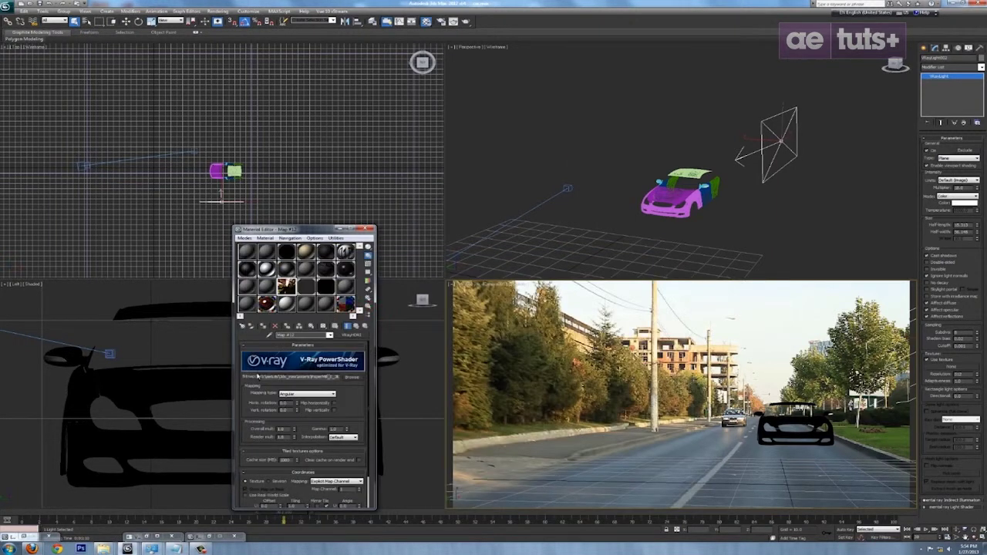
double_click(317, 377)
click(285, 395)
click(288, 410)
Animate the HDRI map's horizontal rotation with Auto Key at frame 50, and flip the map horizontally.
click(844, 530)
drag(389, 515, 463, 517)
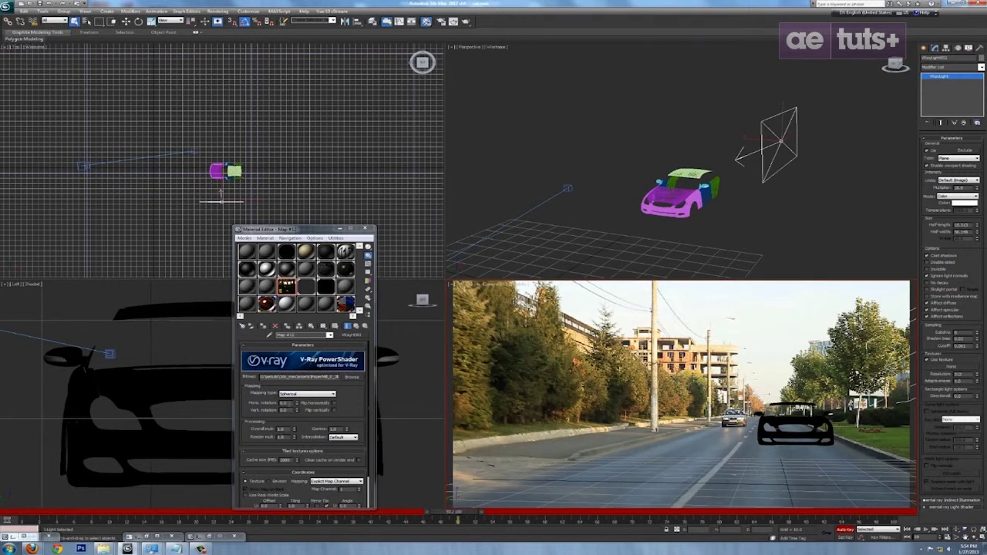
double_click(285, 402)
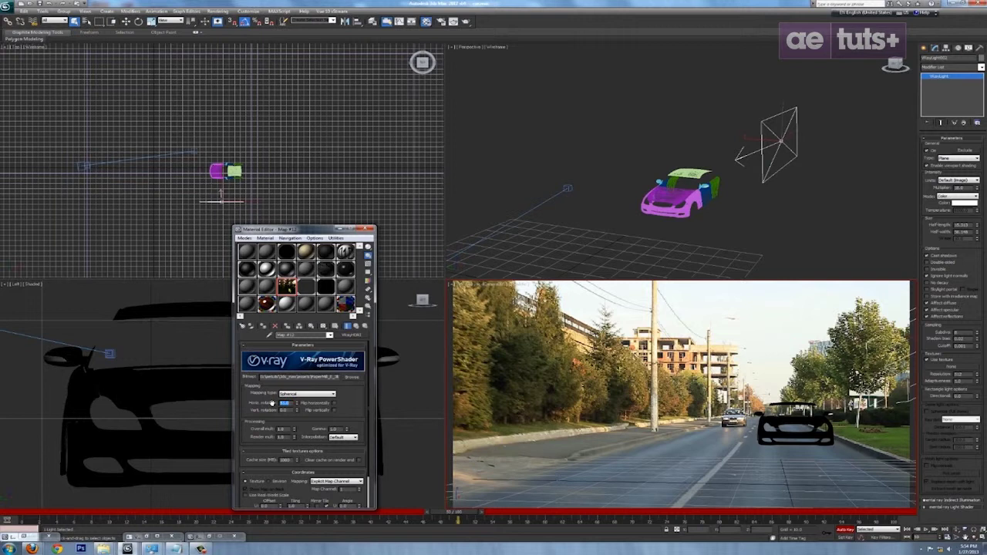
click(845, 531)
click(335, 404)
mouse_move(358, 388)
mouse_down()
mouse_move(362, 371)
mouse_move(369, 392)
mouse_up()
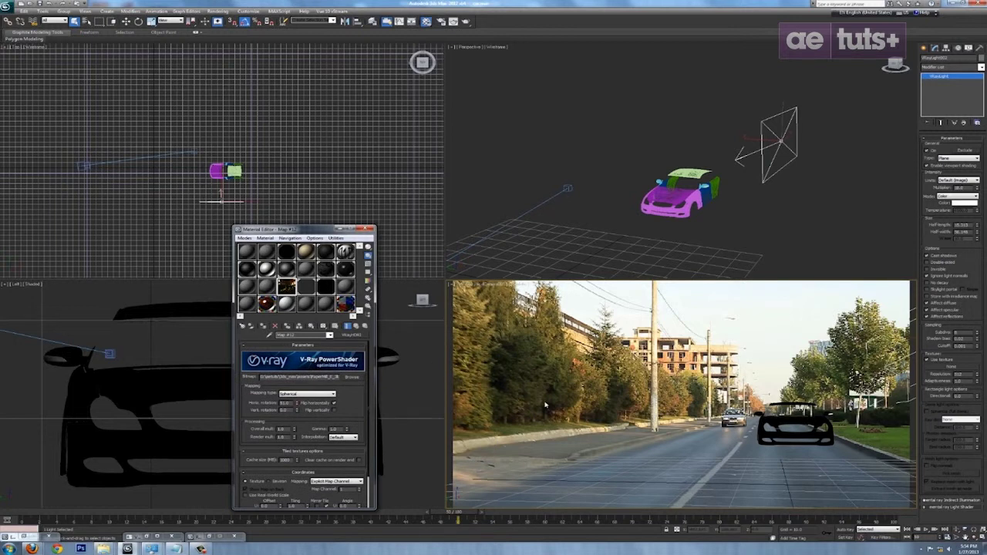
Assign the VRayHDRI map to the scene's environment background map.
key(8)
drag(287, 288, 458, 289)
click(439, 361)
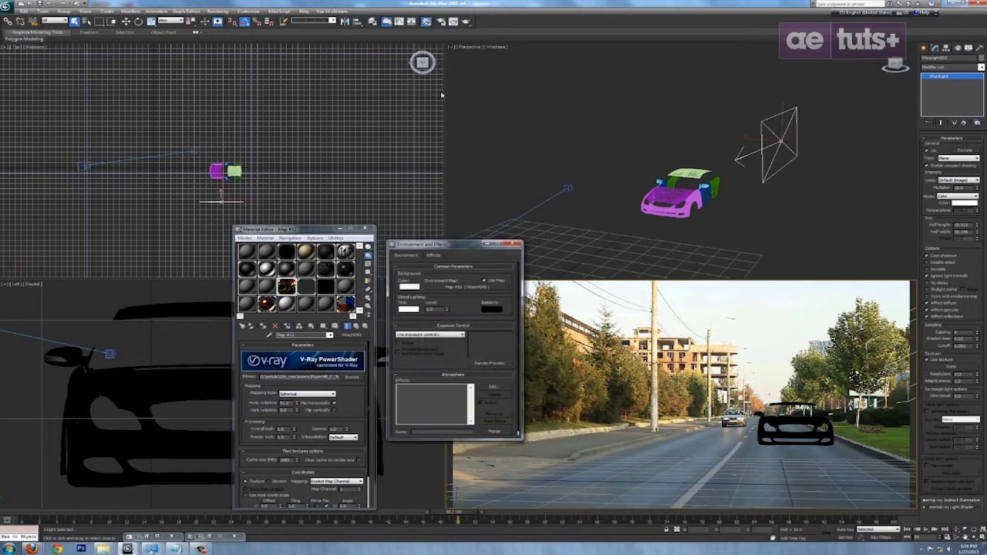
Assign the VRayHDRI map as an instance to V-Ray's reflection/refraction environment override, and put away the open dialogs.
click(441, 23)
click(348, 230)
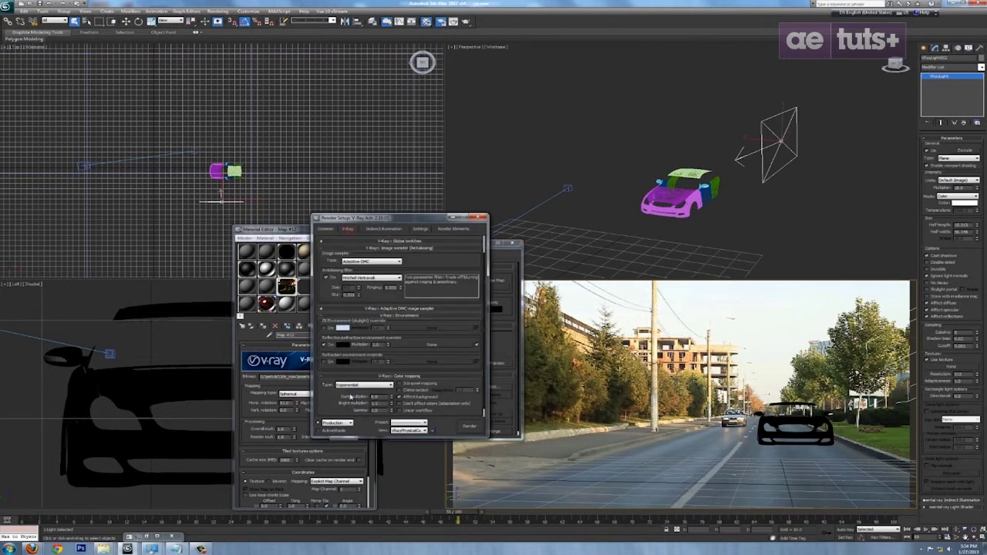
drag(288, 287, 431, 346)
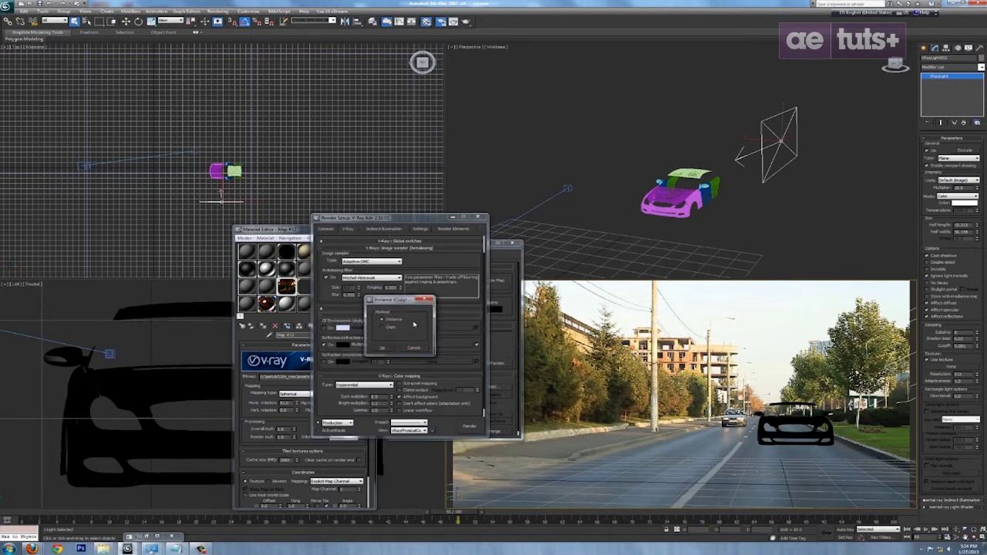
click(383, 350)
click(479, 218)
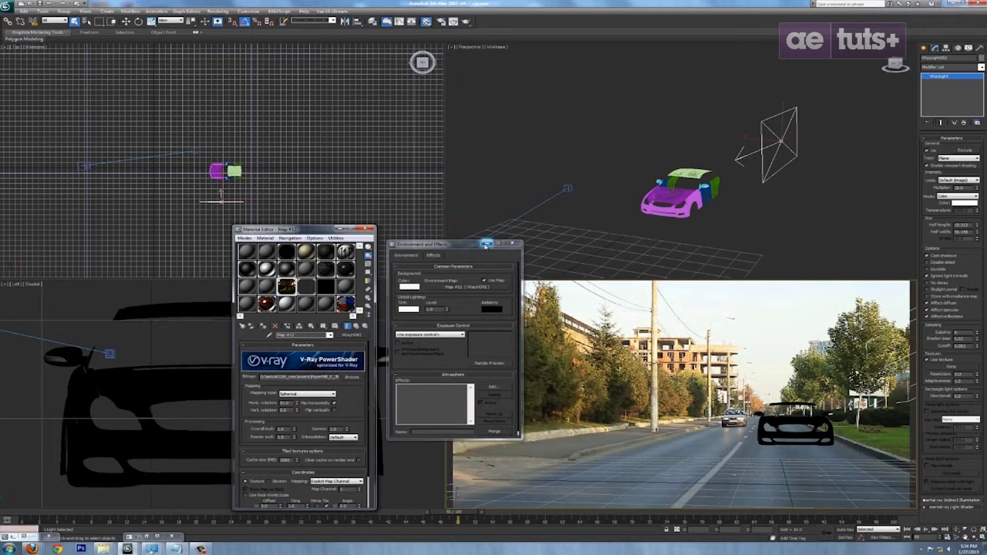
click(486, 244)
click(338, 230)
Test-render the car through the physical camera with the HDRI environment.
right_click(568, 351)
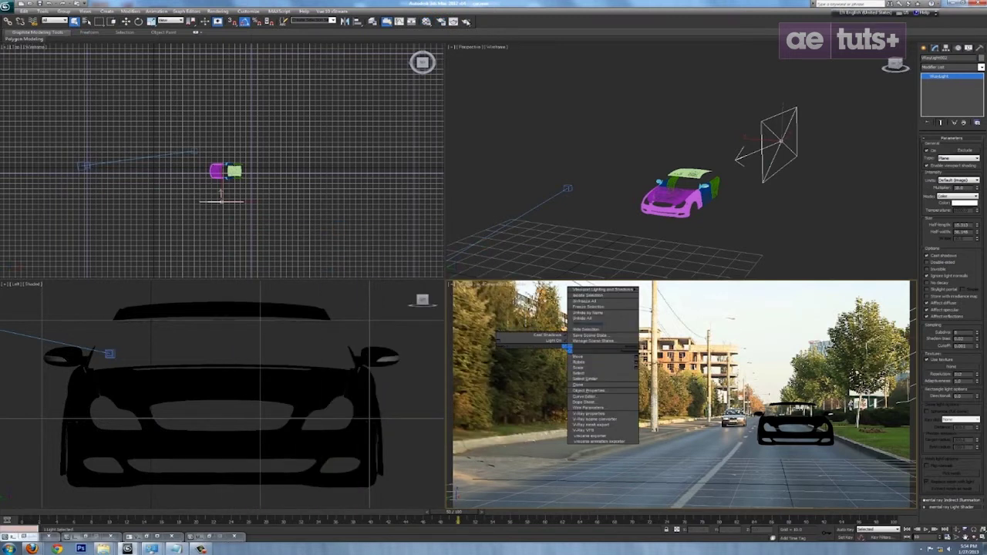
click(465, 22)
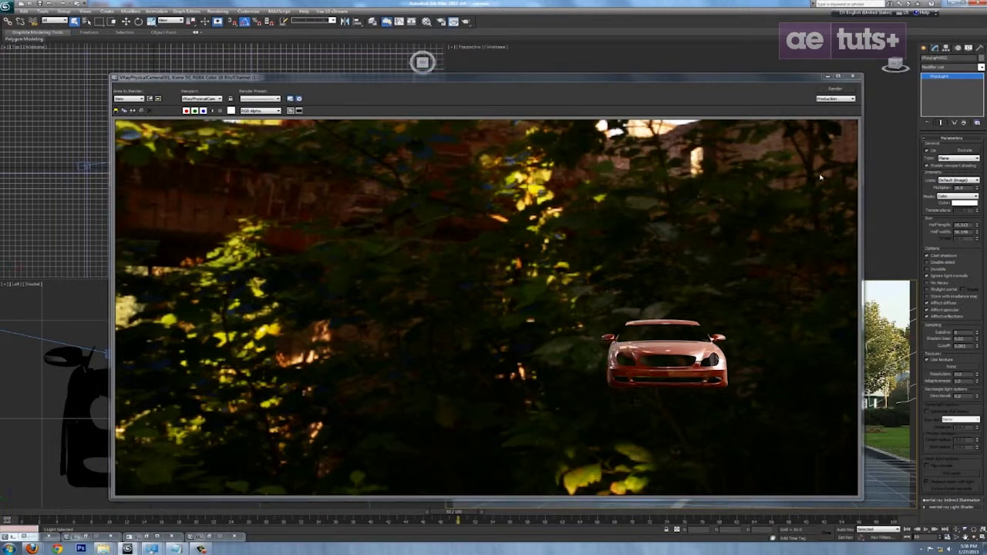
click(852, 76)
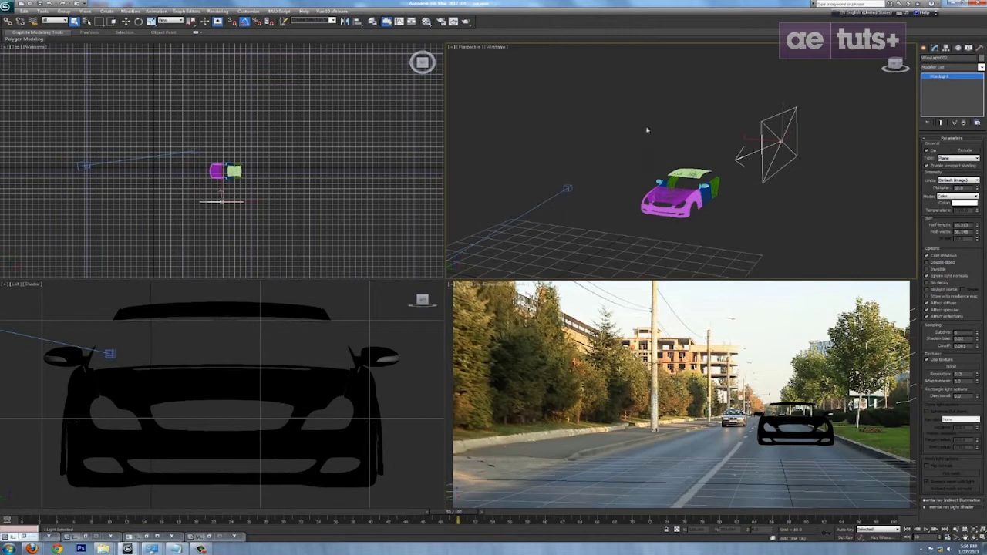
Unhide all remaining car parts and test-render the complete car through the physical camera.
right_click(644, 123)
click(687, 96)
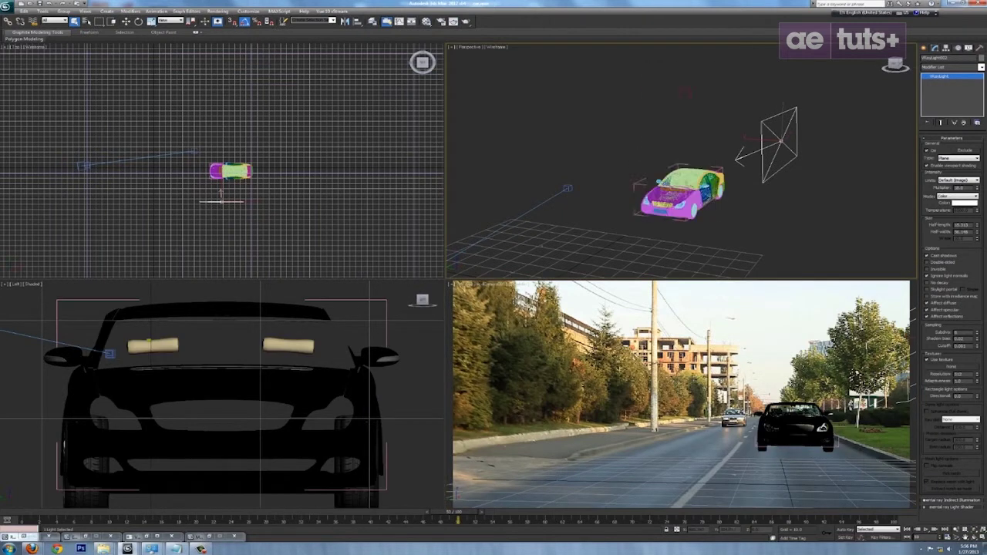
right_click(653, 398)
click(606, 420)
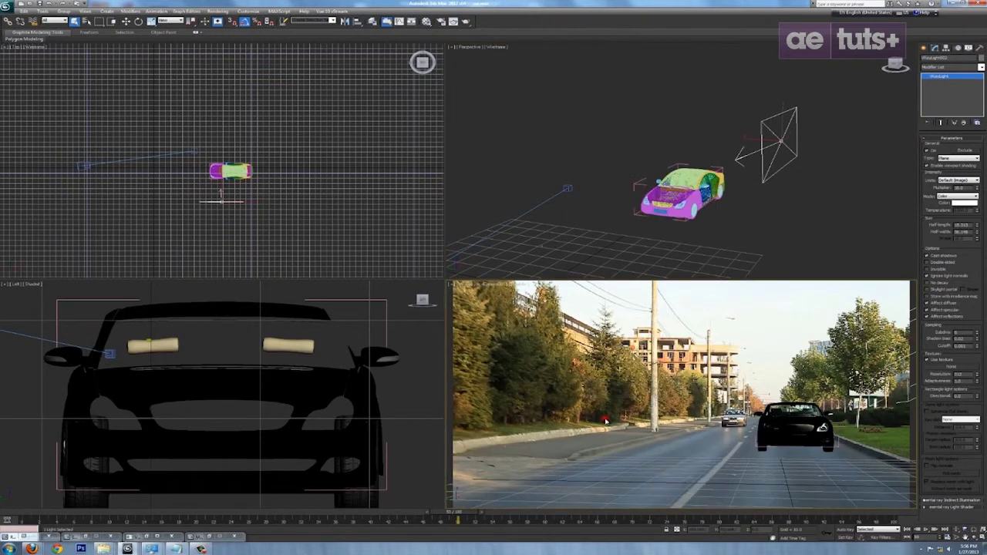
click(466, 23)
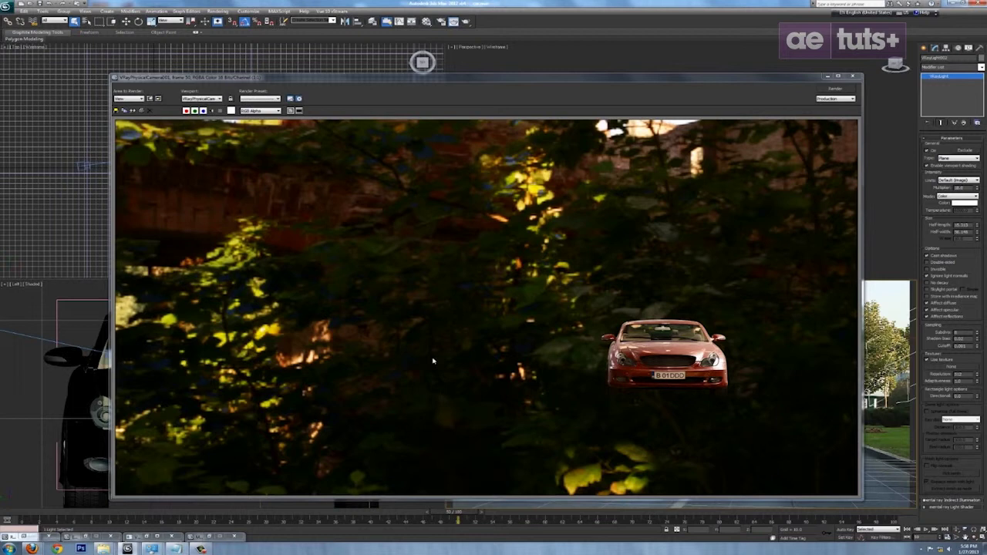
click(852, 75)
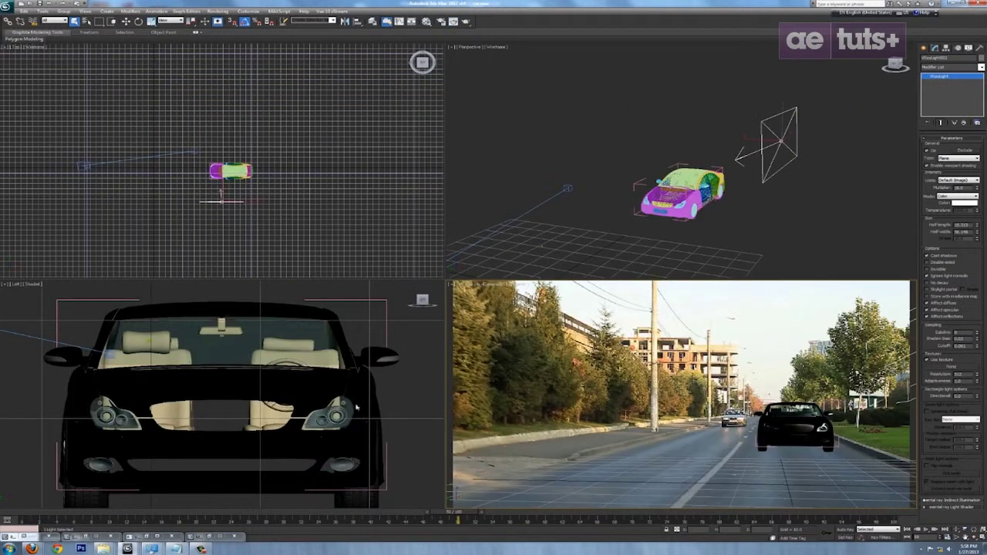
Create a large ground plane in the Top view and move it into place beneath the car.
scroll(175, 434, down, 5)
scroll(175, 434, up, 3)
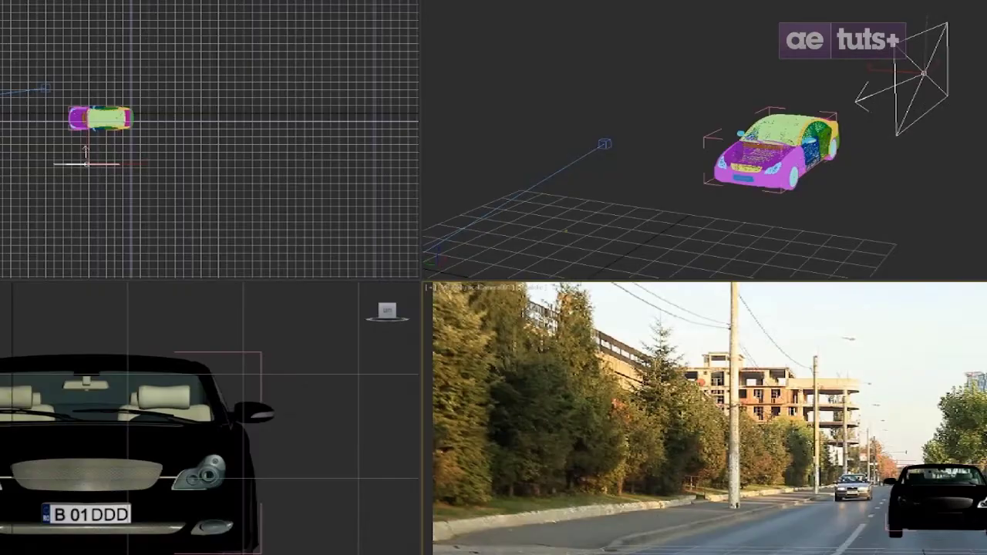
drag(273, 34, 0, 323)
right_click(105, 194)
click(117, 208)
drag(31, 167, 102, 105)
right_click(175, 139)
click(139, 112)
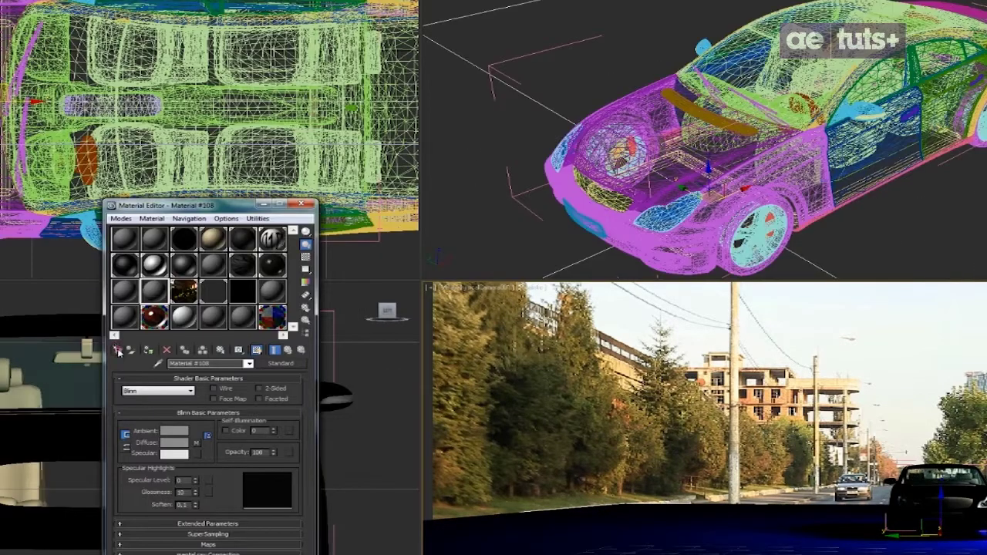
Replace the ground plane's Standard material with a VRayMtlWrapper material.
click(118, 351)
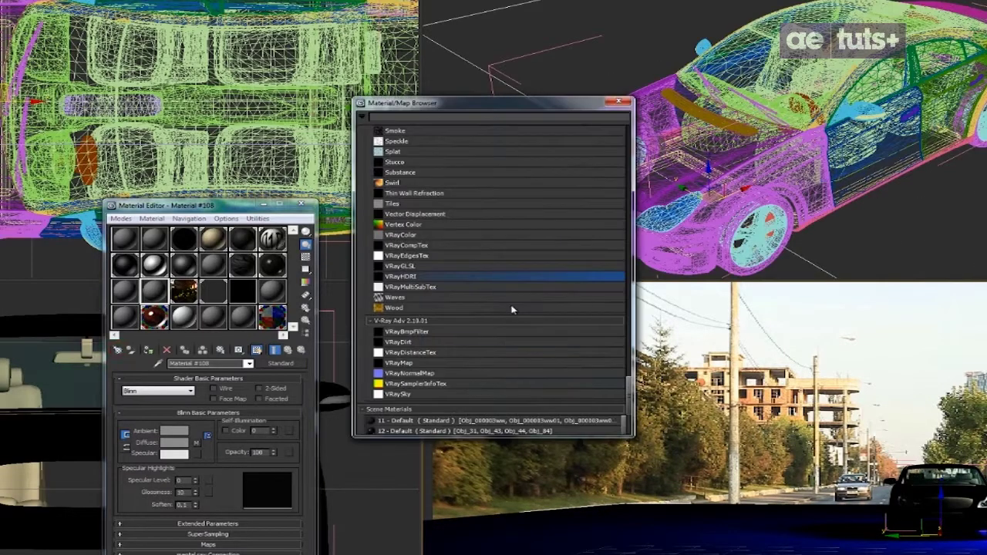
scroll(513, 277, up, 15)
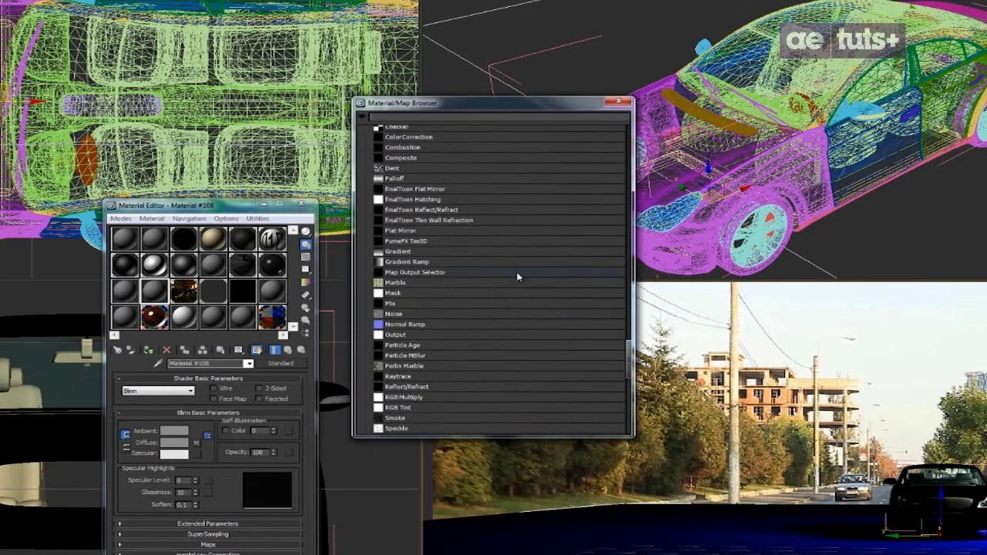
scroll(517, 276, up, 2)
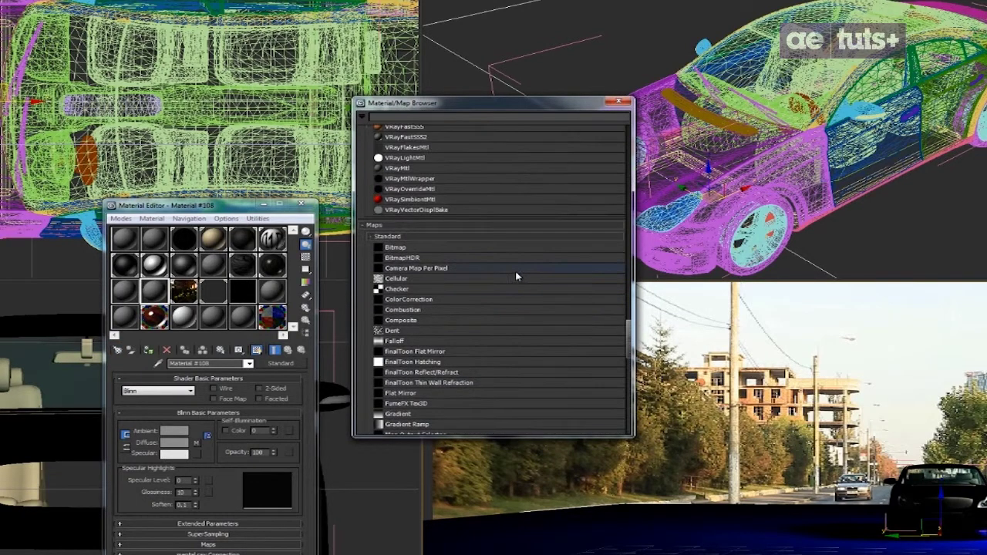
double_click(434, 180)
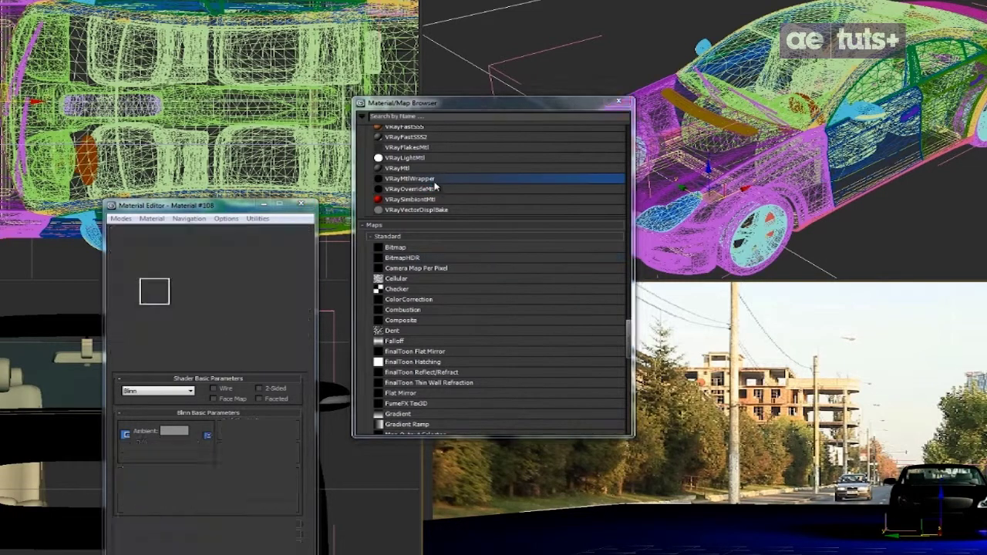
double_click(419, 178)
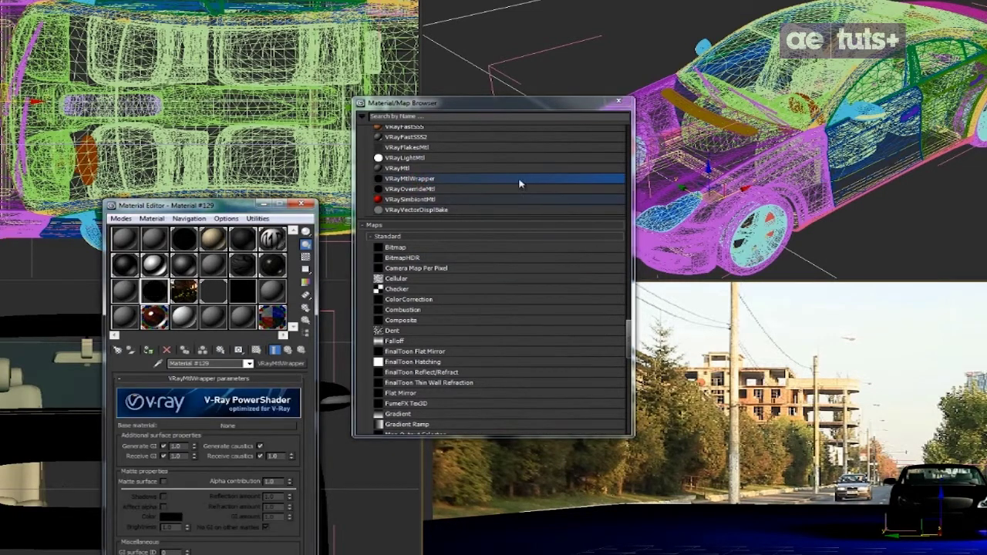
click(617, 102)
Give the wrapper a Standard base material with a black diffuse color, and return to the wrapper's parameters.
click(223, 427)
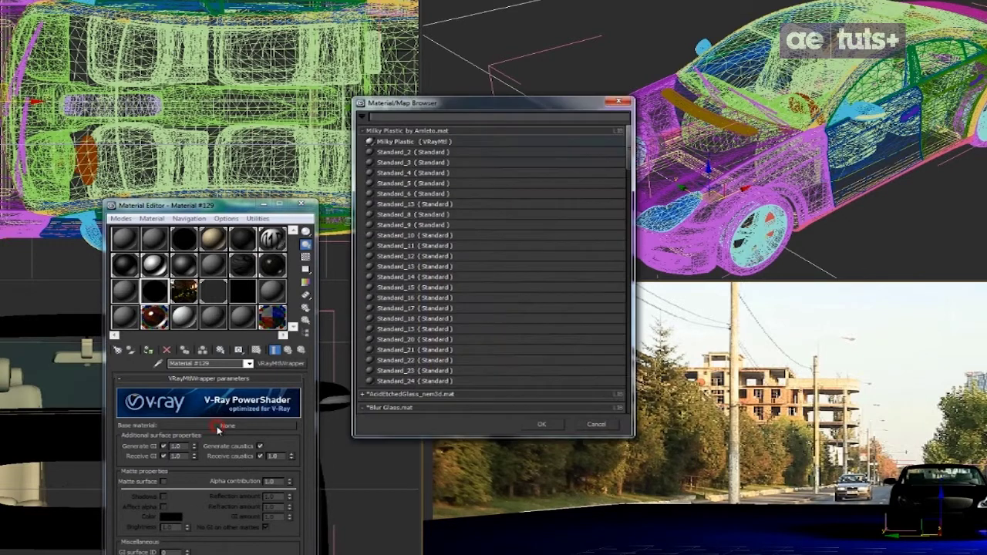
drag(630, 156, 633, 365)
double_click(398, 291)
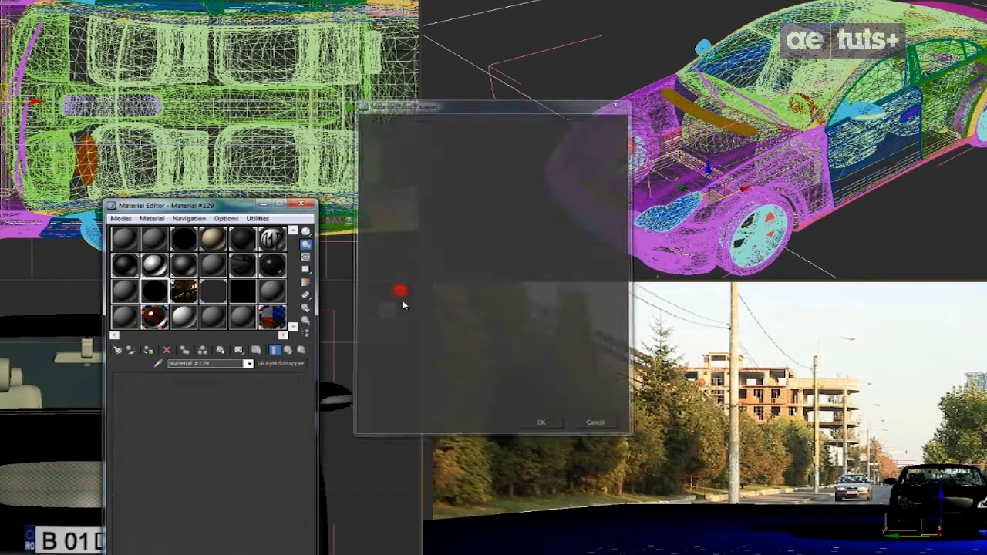
click(174, 441)
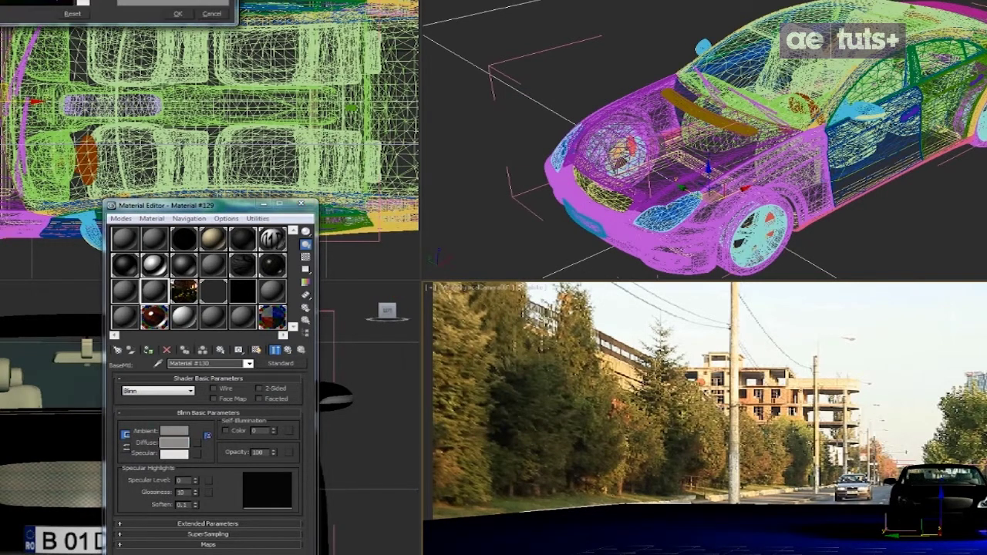
click(176, 15)
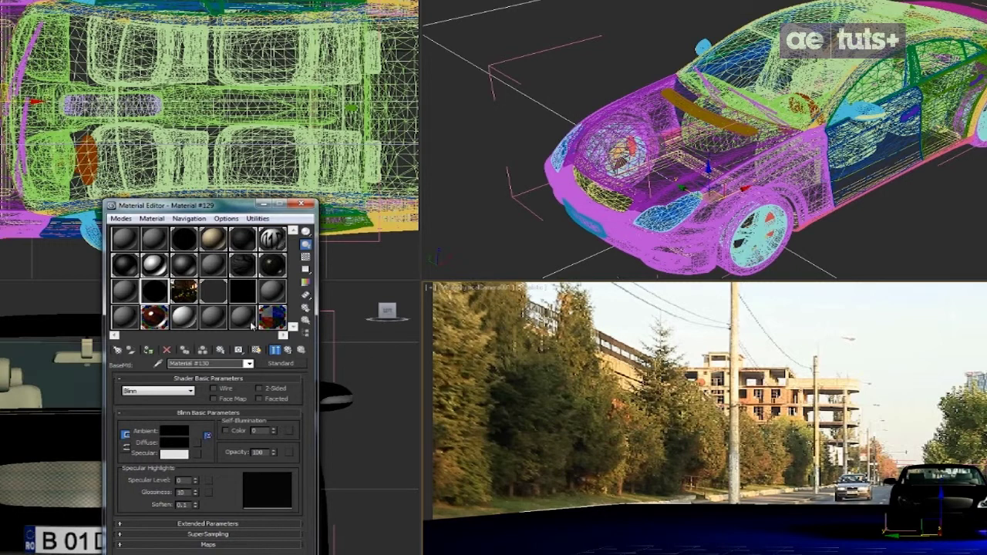
click(290, 350)
Set the wrapper's alpha contribution to -1.0 and turn on Matte surface, Shadows and Affect alpha.
click(269, 481)
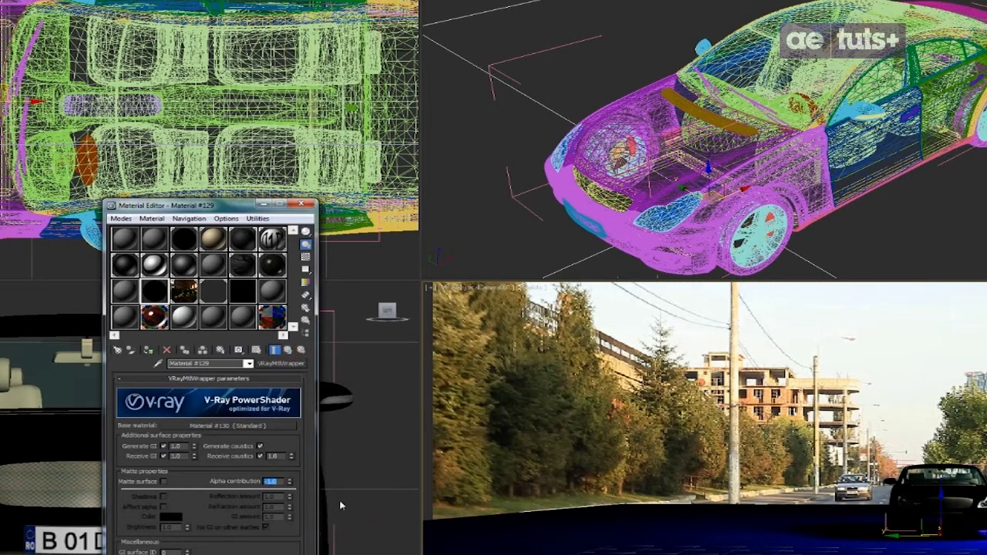
click(163, 481)
click(163, 496)
click(162, 507)
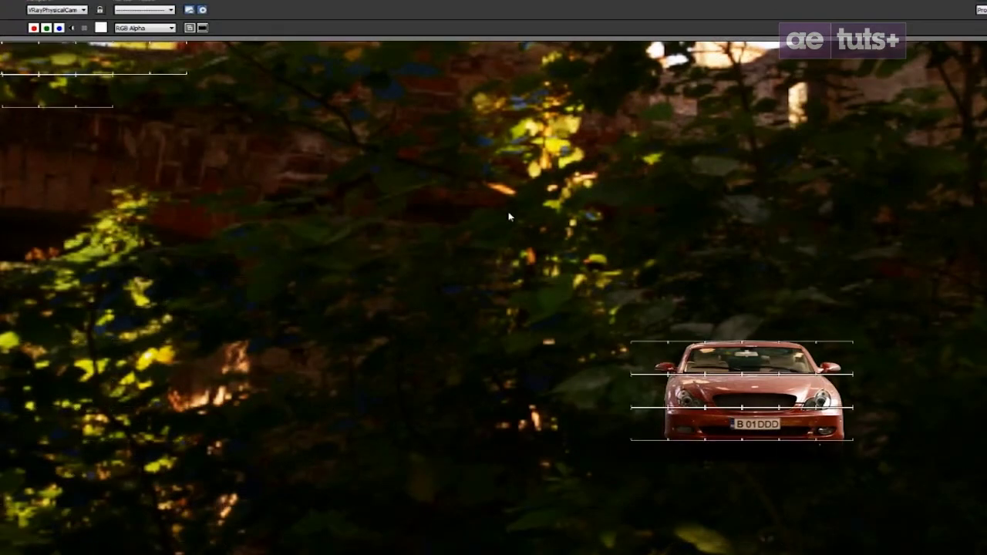
Examine the rendered frame's alpha channel for the car and its ground shadow, and return to the color view.
click(74, 30)
click(74, 30)
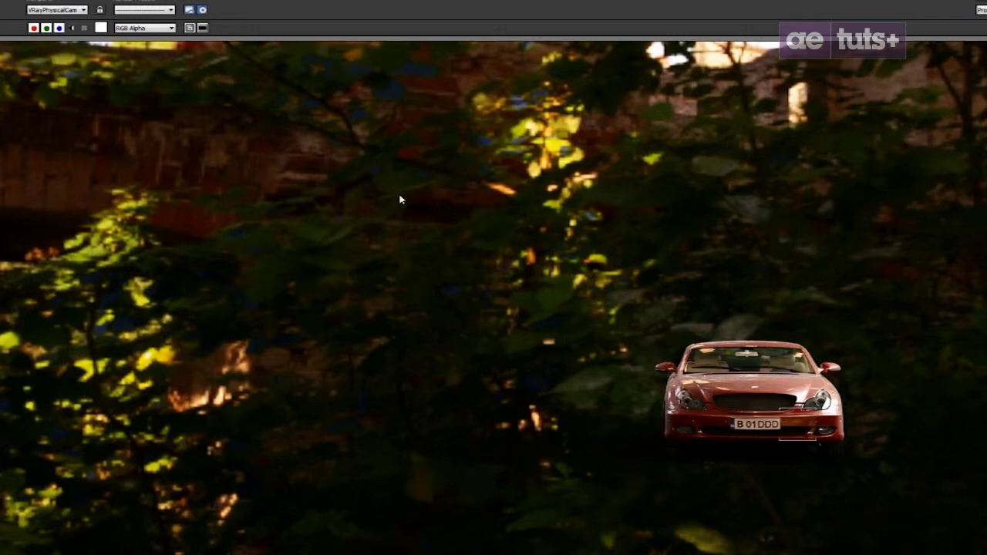
click(71, 28)
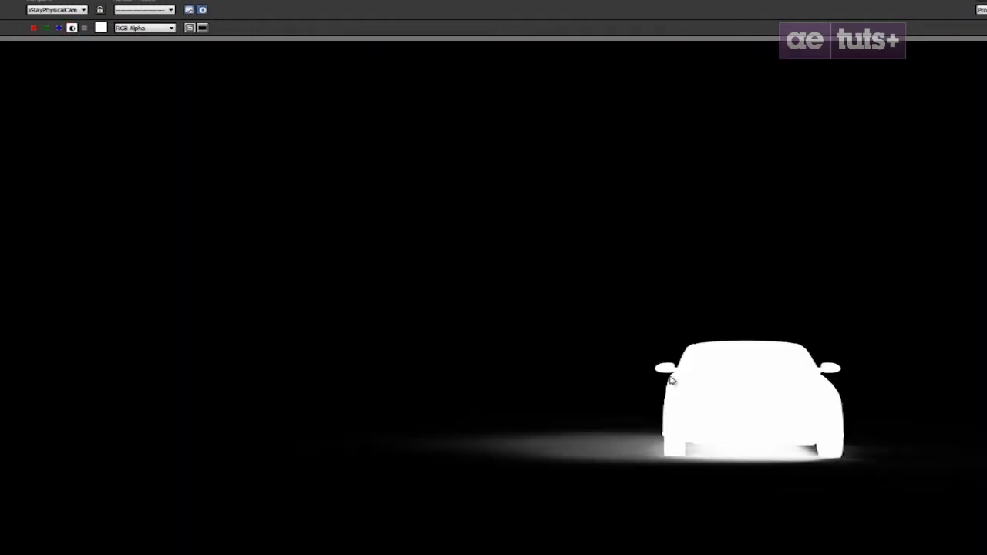
click(73, 29)
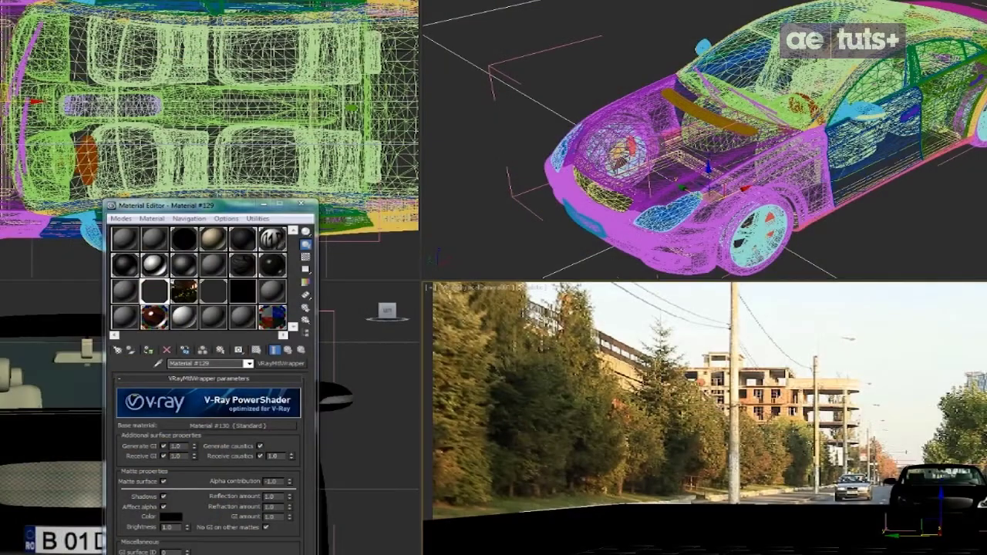
Turn on Save File for the render output in Render Setup and check its output file in the 3ds_max folder.
key(F10)
drag(262, 266, 273, 459)
scroll(289, 285, up, 2)
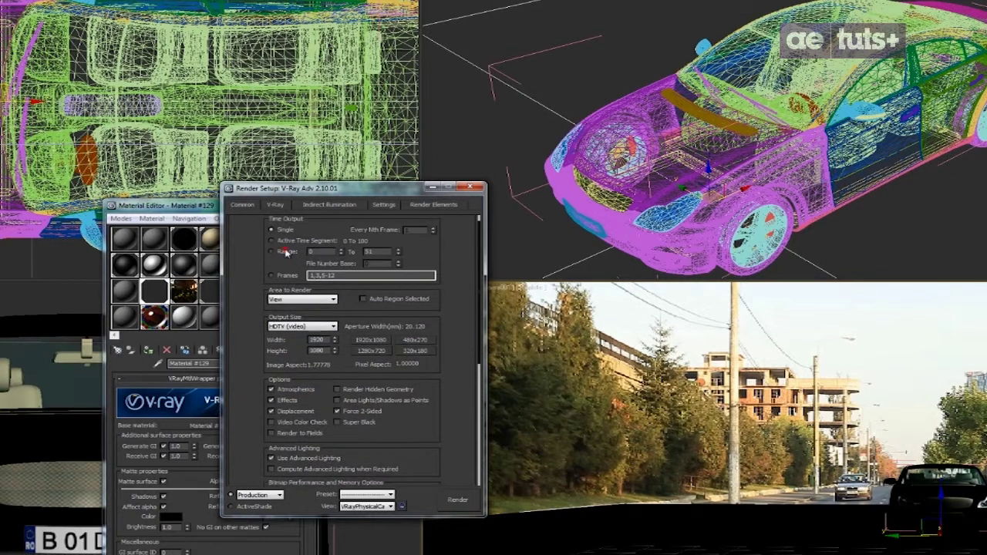
scroll(280, 239, down, 7)
click(279, 374)
click(417, 371)
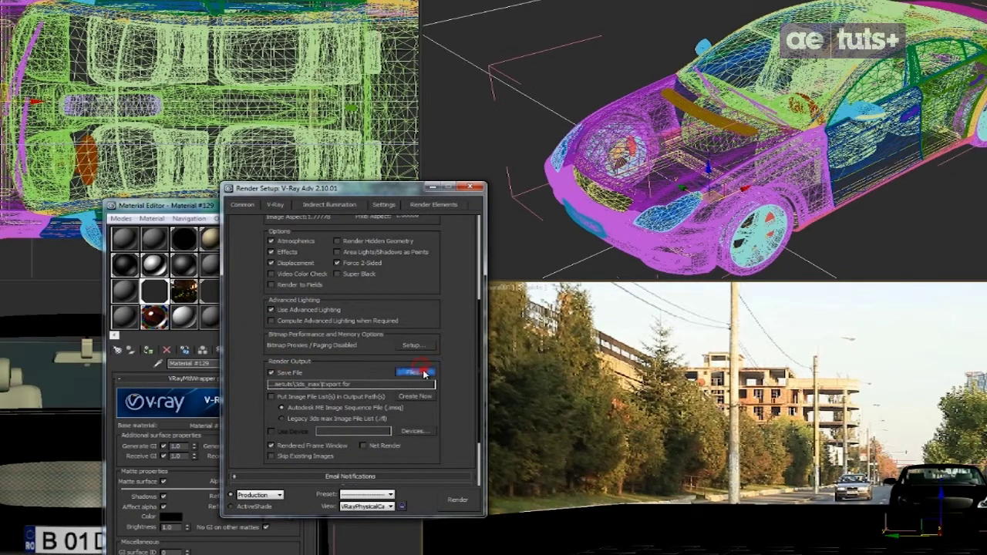
click(529, 456)
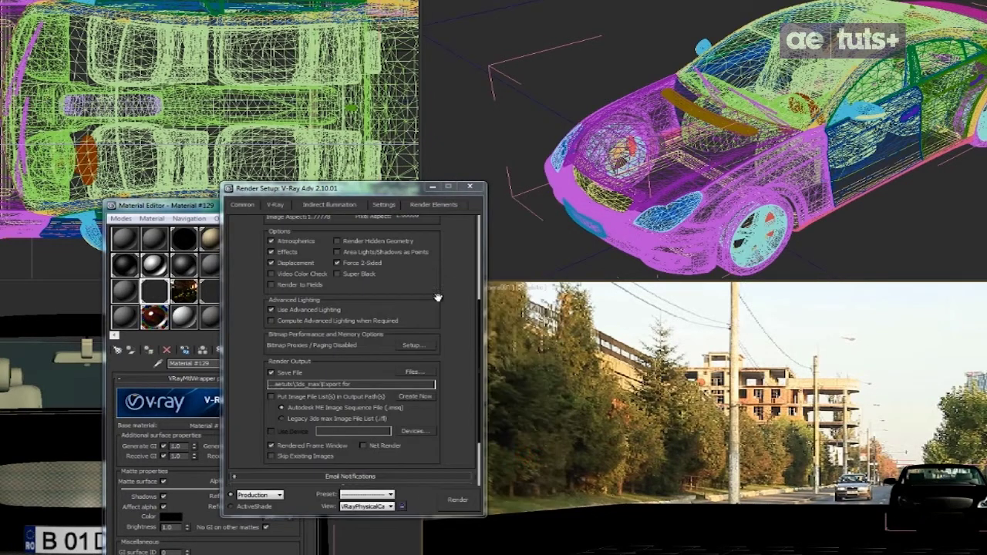
click(473, 187)
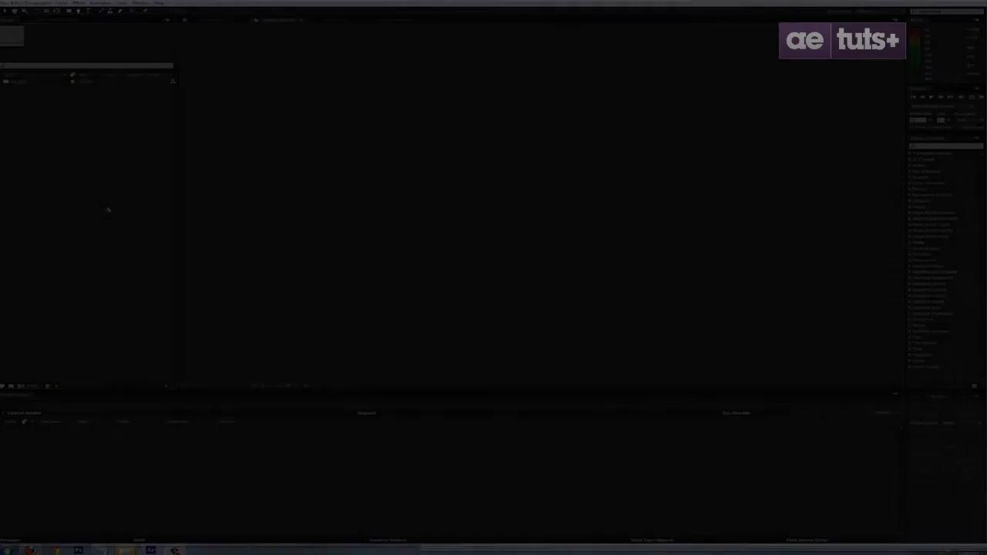
Create a project folder named TUT_car.
right_click(82, 173)
right_click(46, 138)
click(83, 151)
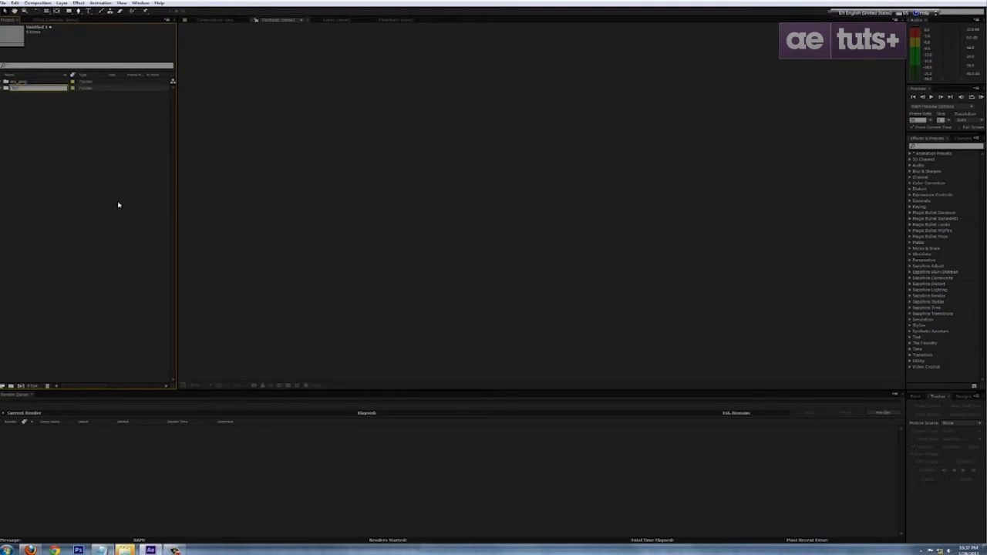
click(45, 99)
Add three more new folders to the project.
right_click(61, 168)
click(89, 181)
right_click(72, 162)
click(87, 176)
right_click(83, 170)
click(99, 183)
click(46, 145)
Rename the three untitled folders as comps, elements and footage.
right_click(20, 108)
click(68, 198)
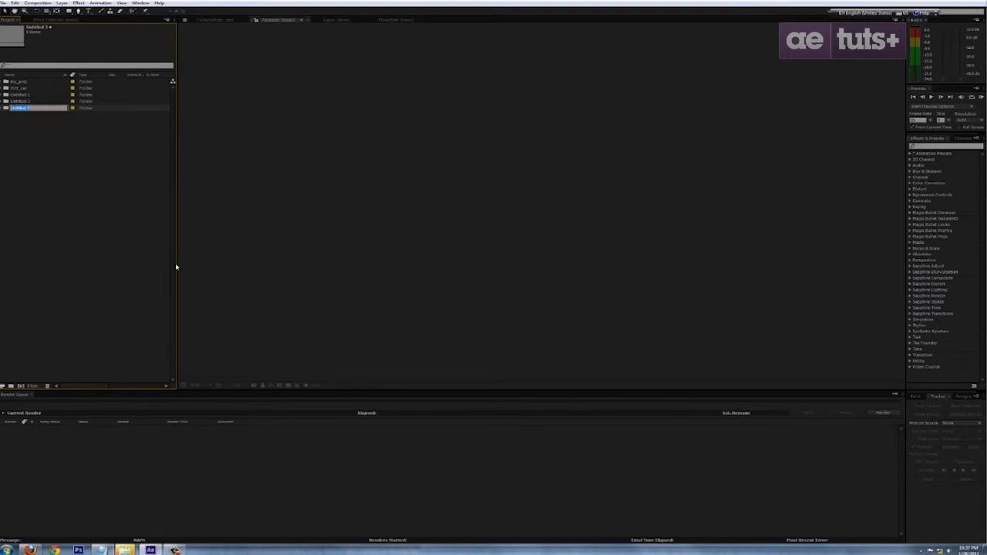
key(Return)
right_click(32, 103)
click(75, 190)
key(Return)
right_click(29, 108)
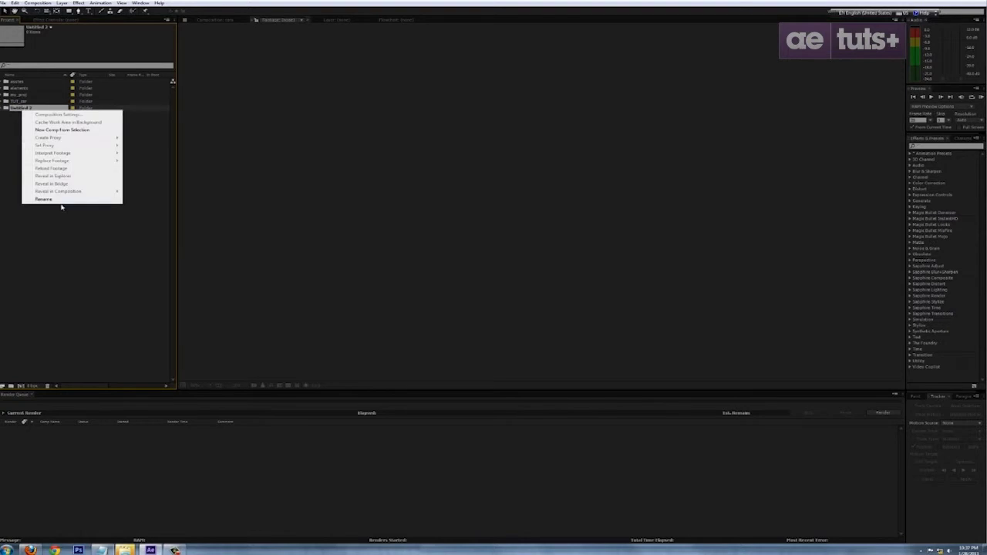
click(42, 200)
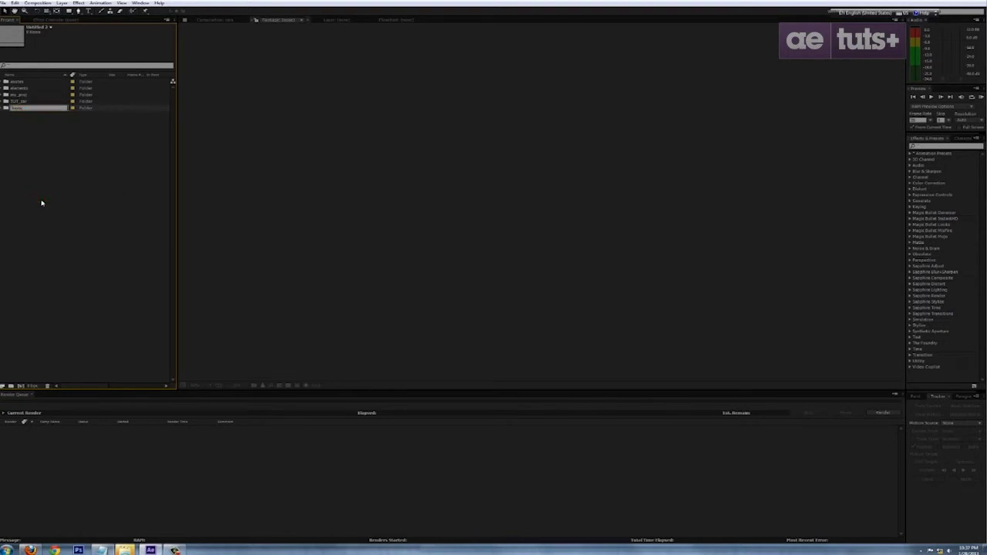
key(Return)
Create one more project folder named assets.
right_click(59, 156)
click(91, 172)
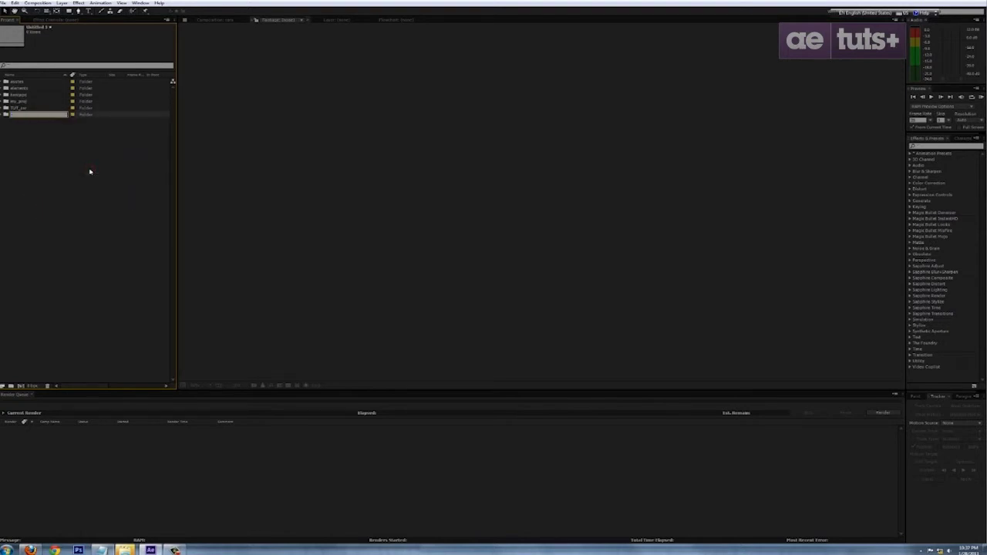
key(Return)
click(48, 159)
Nest the elements and footage folders inside assets, and place assets and comps inside TUT_car.
click(20, 81)
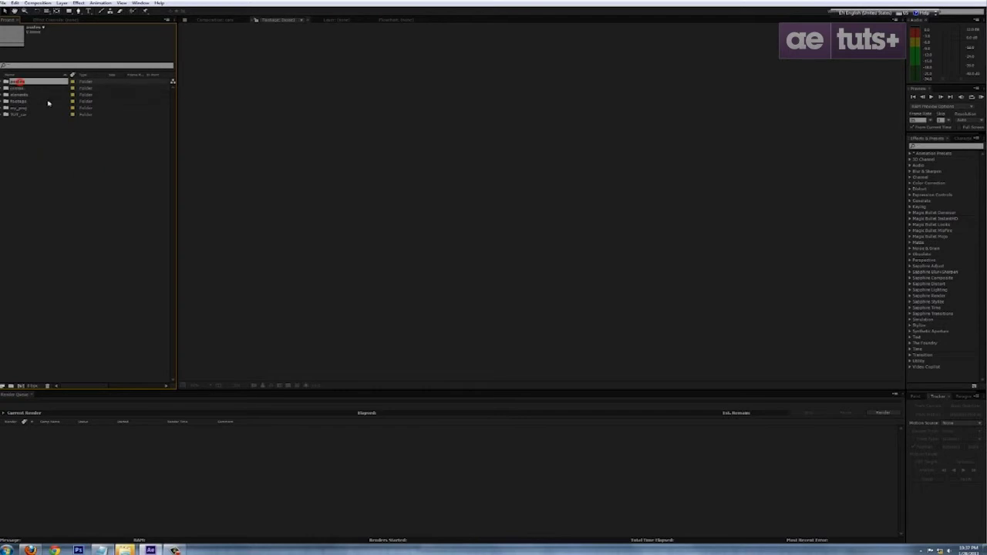
shift+click(31, 101)
mouse_move(31, 102)
mouse_down()
mouse_move(24, 116)
mouse_move(30, 96)
mouse_move(41, 101)
mouse_move(31, 96)
mouse_up()
click(55, 141)
Import octavia.psd and plate.mov from the assets folder inside the tutorial's ae folder.
double_click(78, 197)
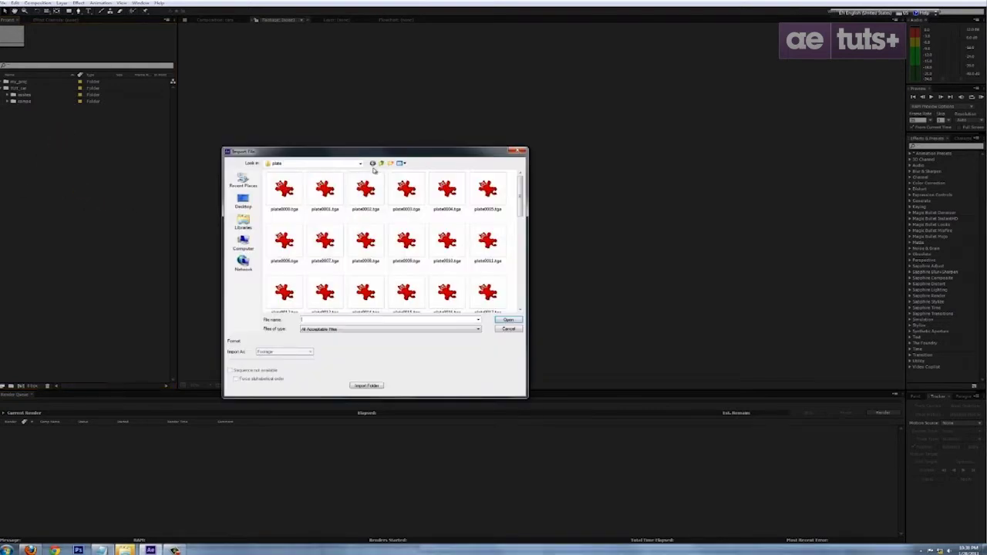
click(381, 163)
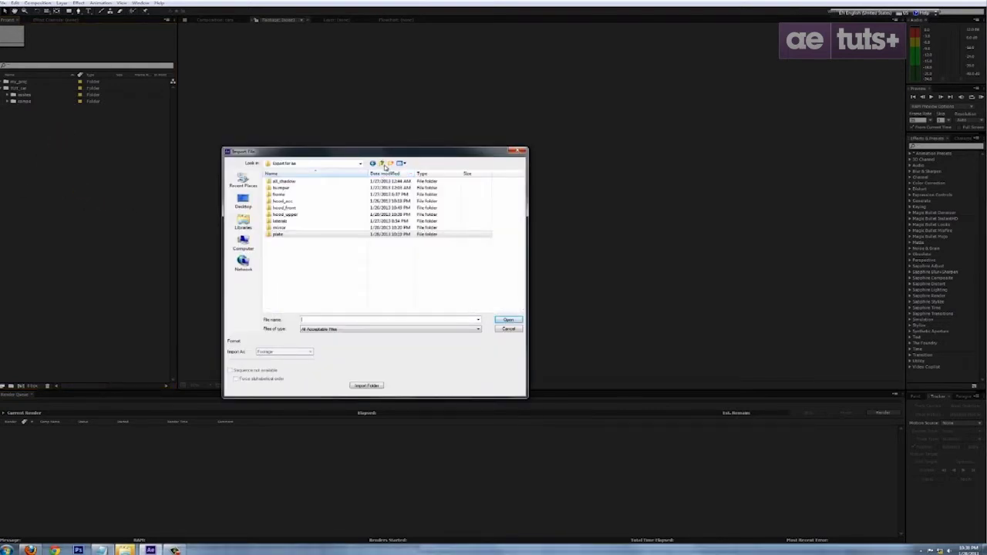
click(380, 163)
click(381, 164)
click(381, 163)
double_click(289, 194)
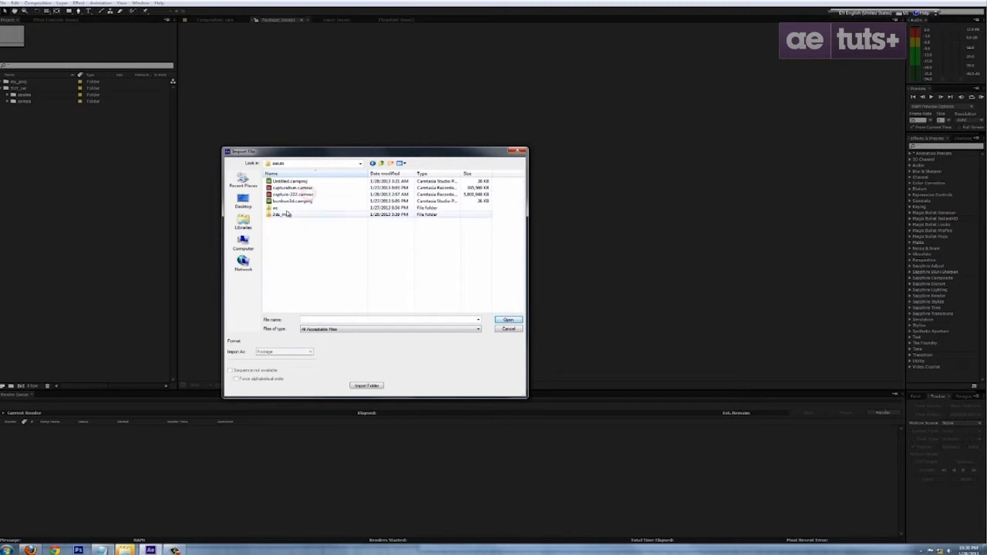
double_click(282, 209)
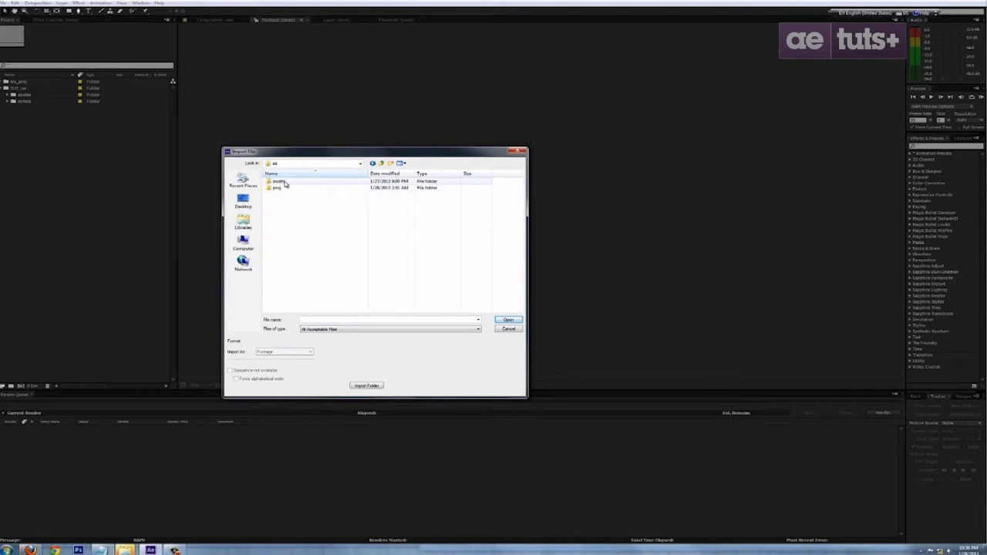
double_click(283, 183)
click(366, 193)
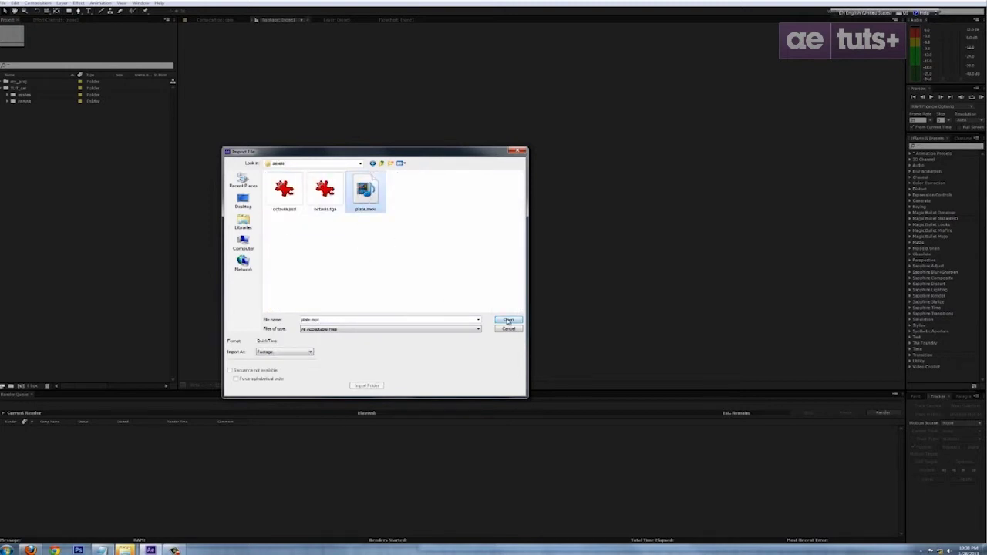
ctrl+click(283, 191)
click(508, 321)
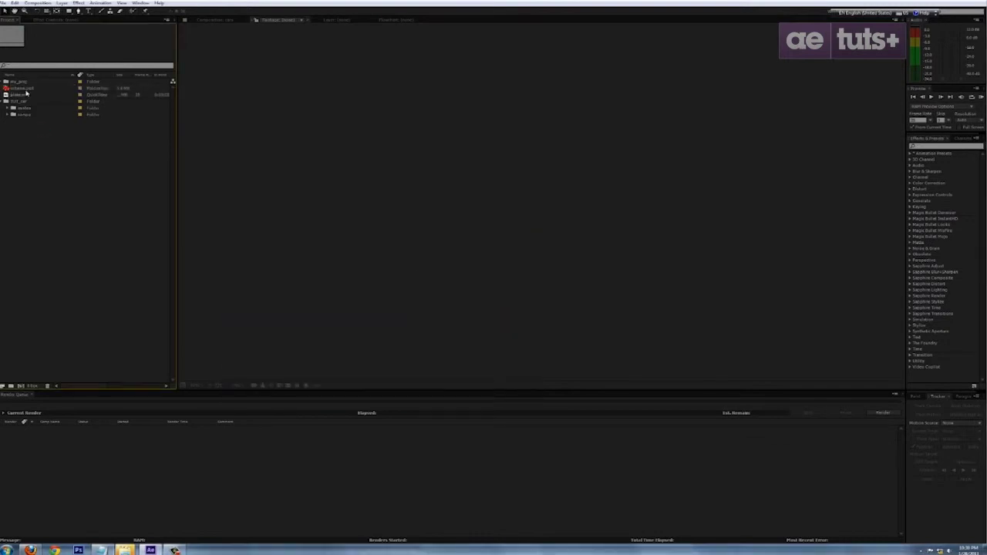
Sort the imported files into the assets subfolders, then create a composition from plate.mov and play it.
click(8, 108)
drag(21, 95, 23, 385)
click(15, 108)
key(space)
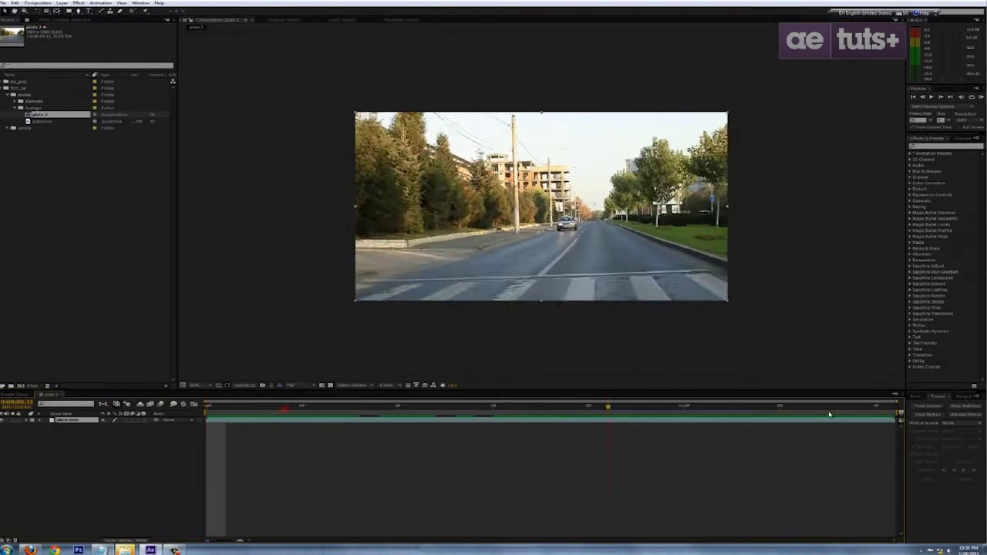
Create a new composition, rename it car_frame, and add octavia.psd to it.
click(37, 4)
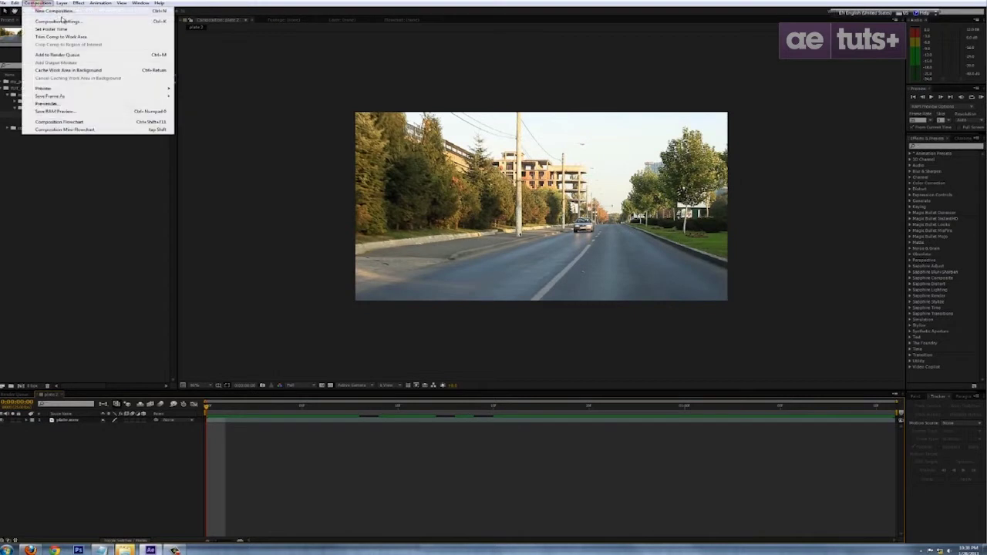
click(62, 17)
click(518, 346)
right_click(50, 114)
click(91, 203)
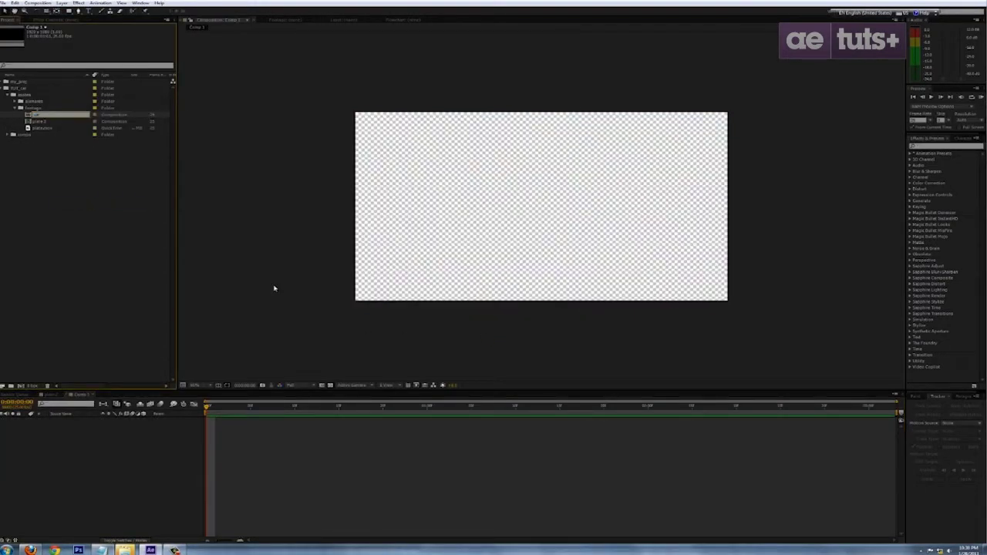
text(car_frame)
click(119, 211)
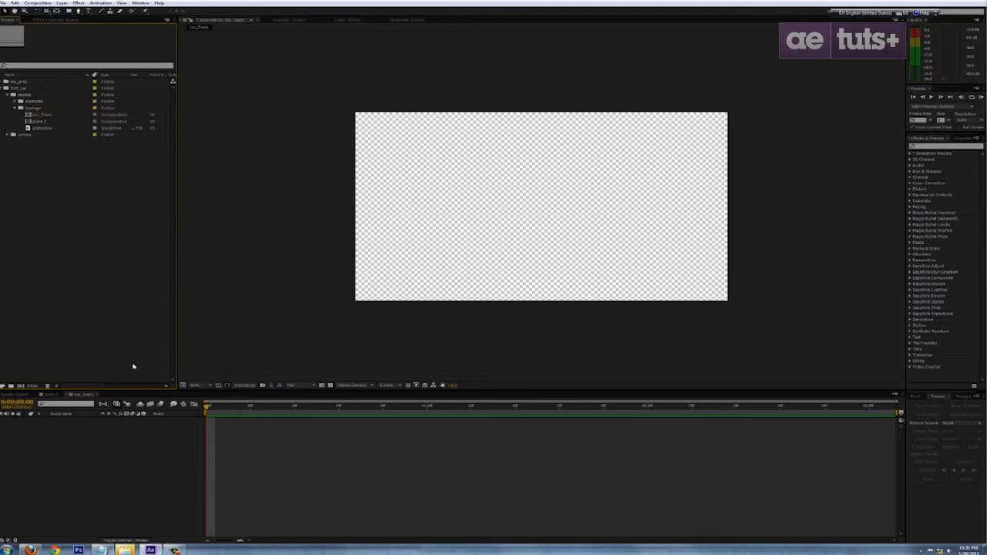
click(14, 101)
drag(44, 107, 69, 436)
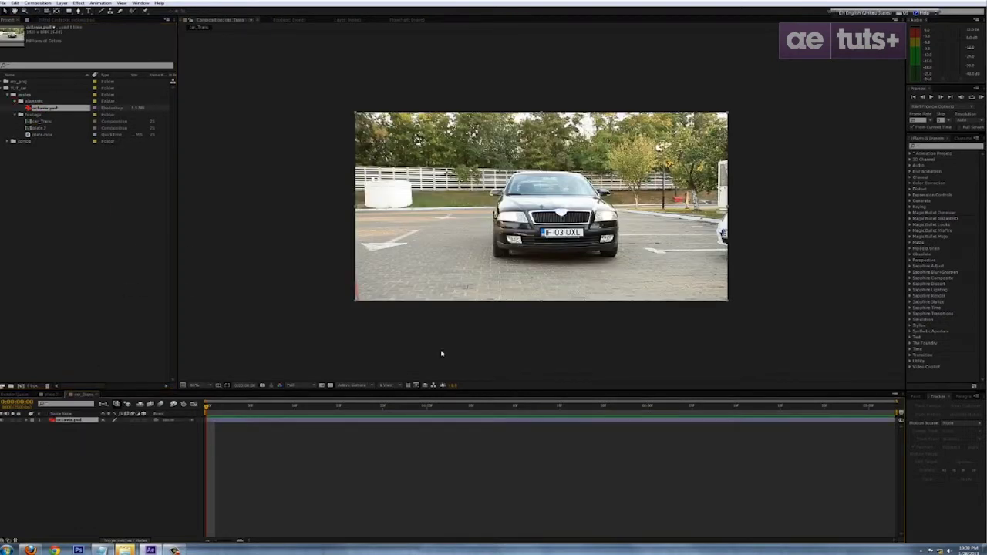
Start a Pen mask on the car photo at one front wheel and trace up that side past the mirror to the roof.
scroll(482, 273, up, 4)
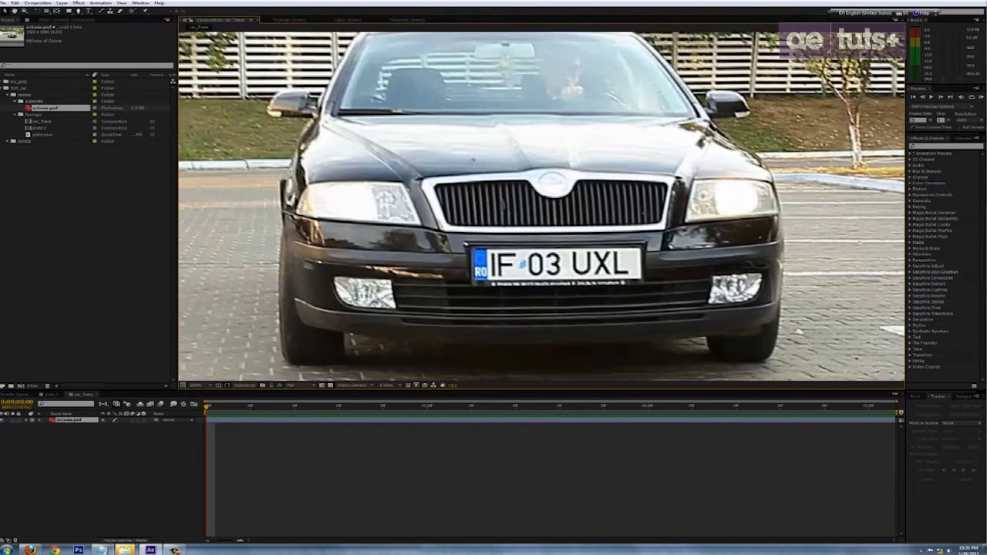
click(289, 364)
click(284, 179)
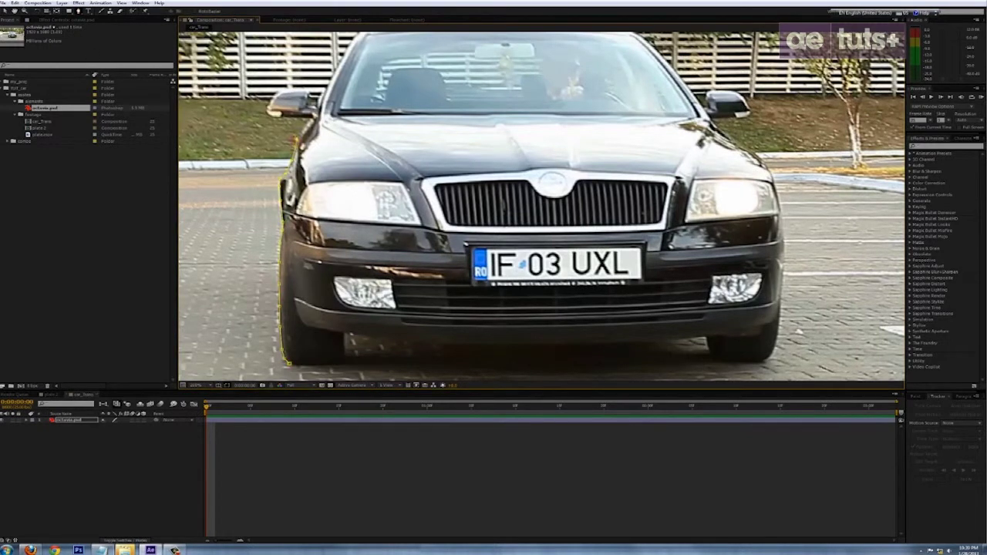
click(317, 106)
click(360, 34)
drag(361, 36, 320, 164)
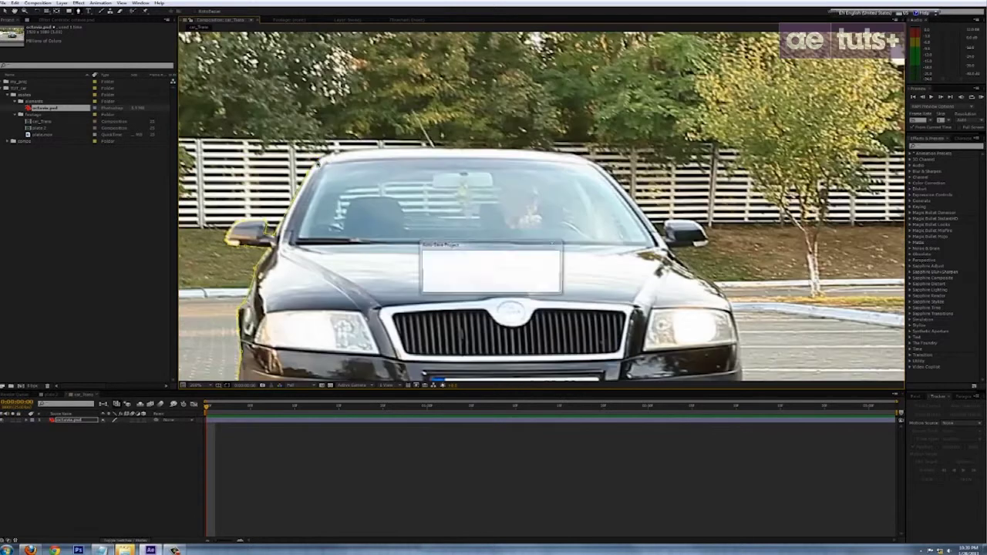
Continue the car's mask across the roof, down the windshield pillar and around the second mirror.
click(462, 151)
click(562, 153)
click(585, 160)
click(622, 190)
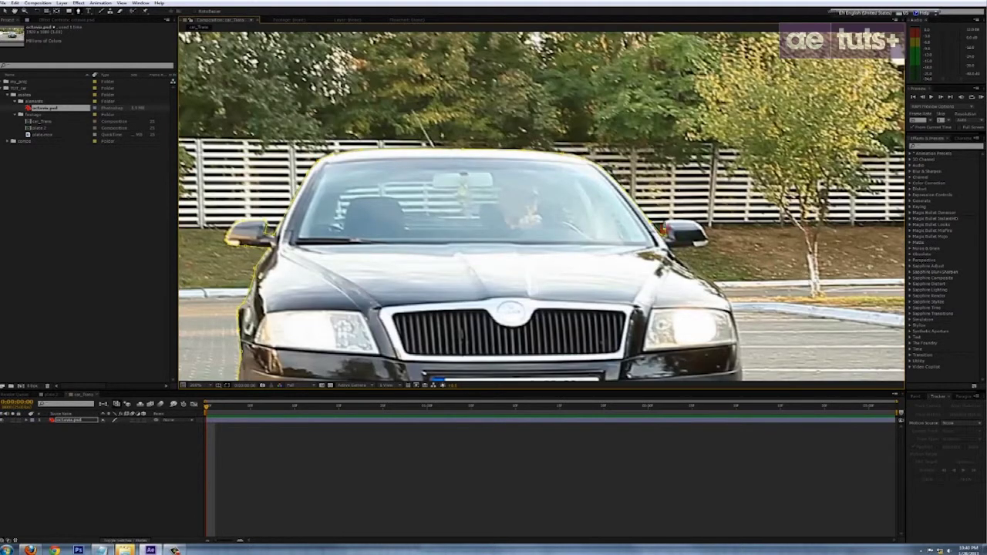
click(683, 248)
drag(684, 247, 534, 172)
Extend the mask from the second mirror down the fender and along the side of the bumper.
click(546, 194)
click(575, 216)
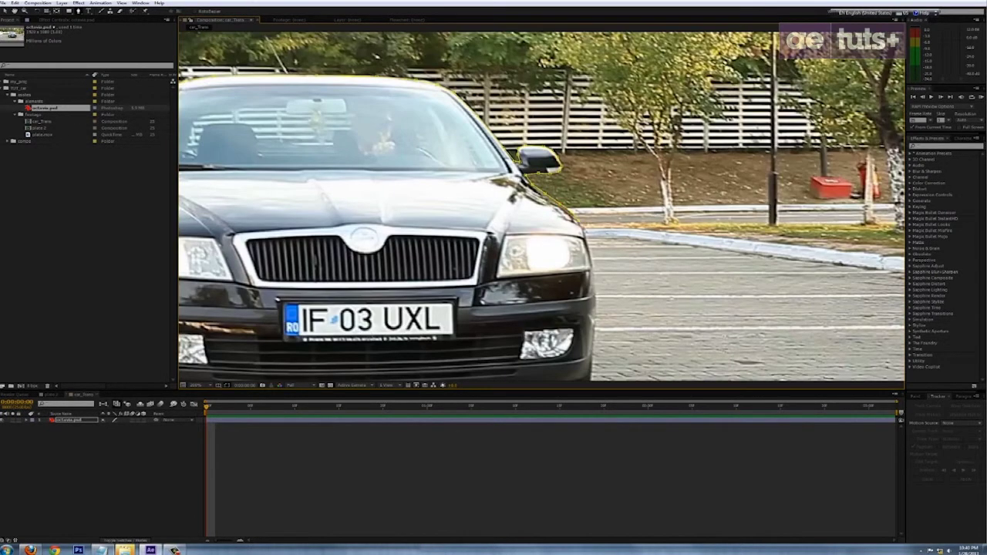
click(590, 262)
drag(592, 328, 584, 211)
click(583, 235)
click(577, 282)
scroll(577, 282, up, 1)
Trace the mask around the bottom of the second front wheel to its inner edge.
drag(597, 347, 574, 210)
click(582, 237)
click(570, 248)
click(538, 251)
click(507, 250)
click(485, 245)
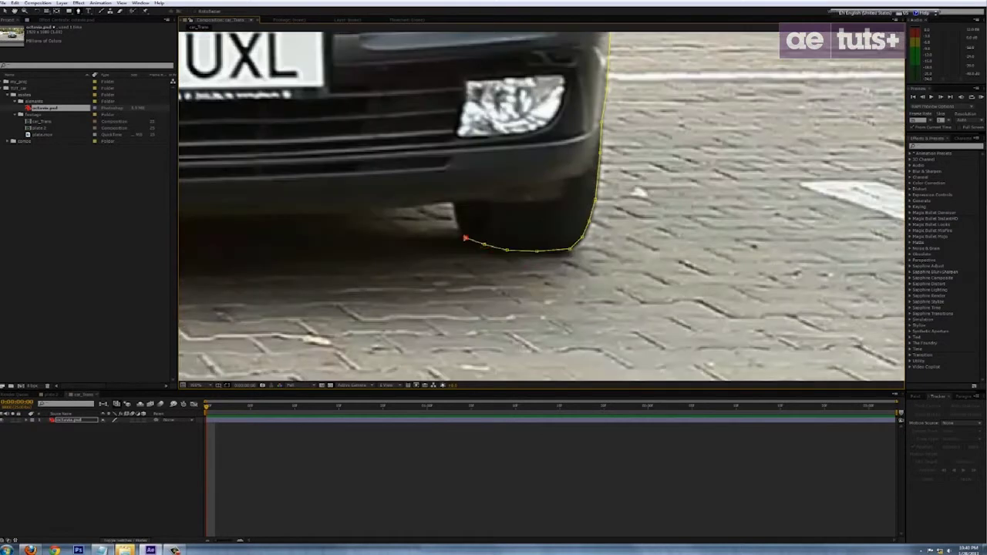
click(466, 236)
Trace the underside of the bumper and the first wheel to close the mask, isolating the car from its background.
click(345, 189)
drag(345, 189, 718, 210)
click(559, 208)
click(445, 203)
click(353, 194)
click(353, 213)
click(351, 237)
click(345, 252)
click(243, 256)
scroll(452, 189, down, 3)
drag(551, 178, 457, 194)
click(374, 449)
key(v)
drag(485, 227, 535, 230)
key(F9)
Import the all_shadow TGA sequence from the Export for ae folder and file it in the elements folder.
double_click(39, 177)
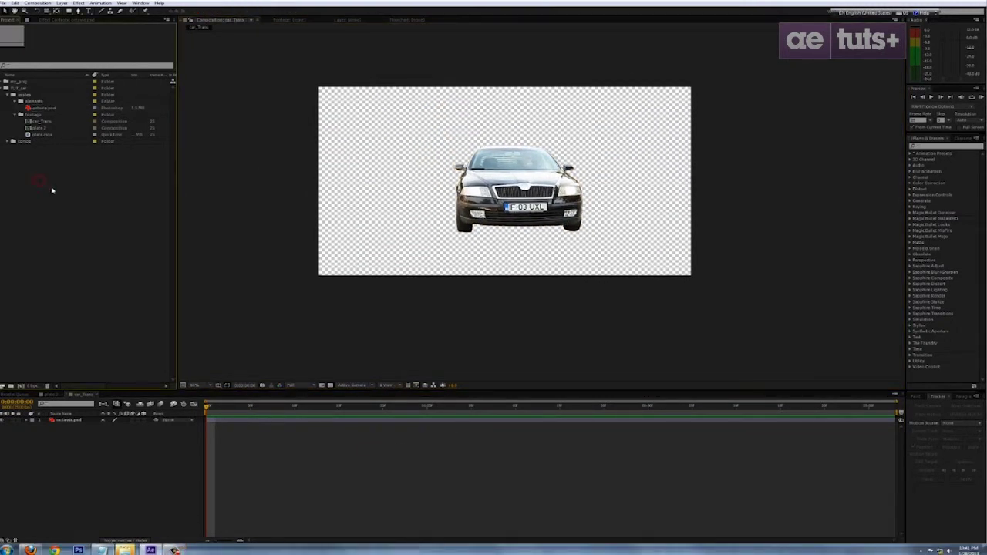
click(382, 165)
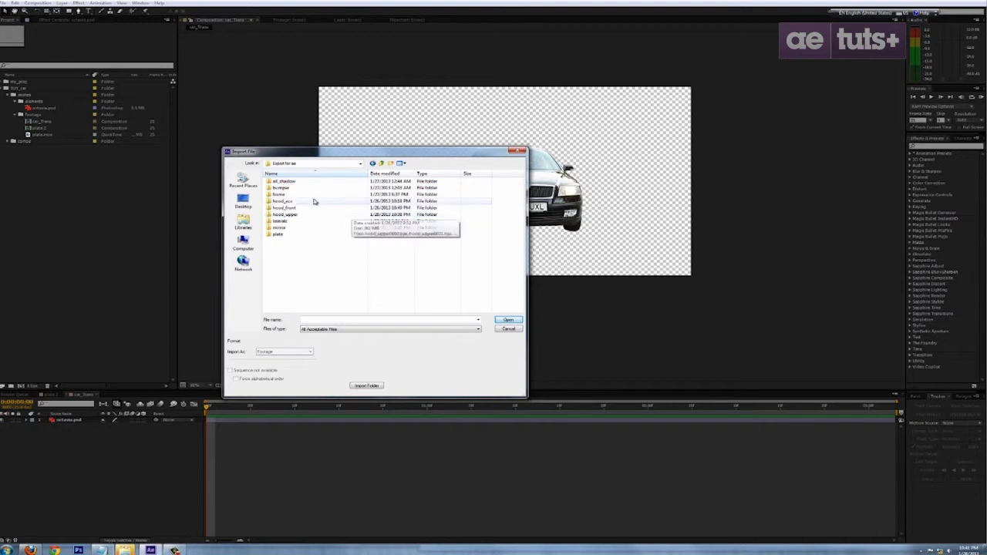
double_click(331, 214)
click(508, 319)
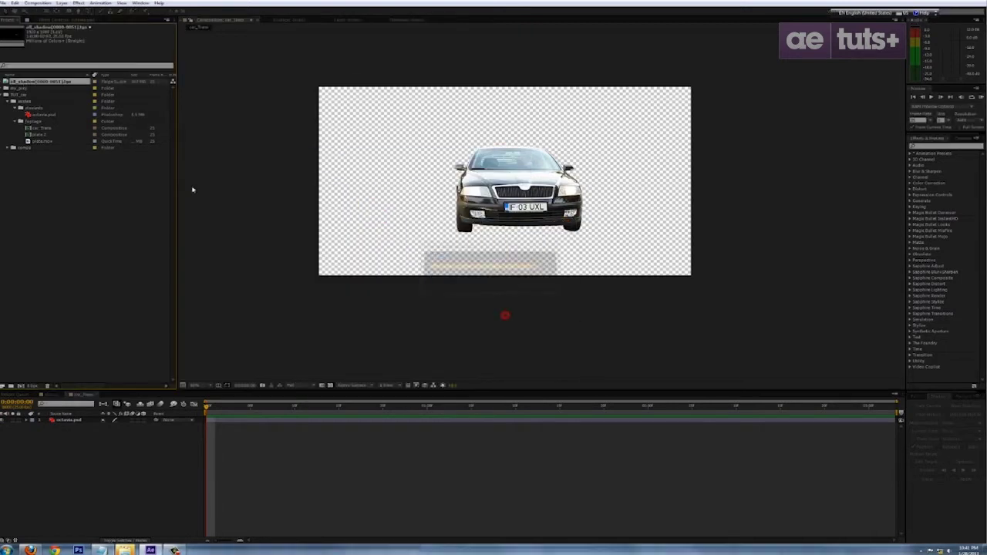
drag(72, 128, 60, 109)
Place the all_shadow sequence beneath the car photo, then scale and position it so its shadow fits under the car.
drag(55, 107, 136, 434)
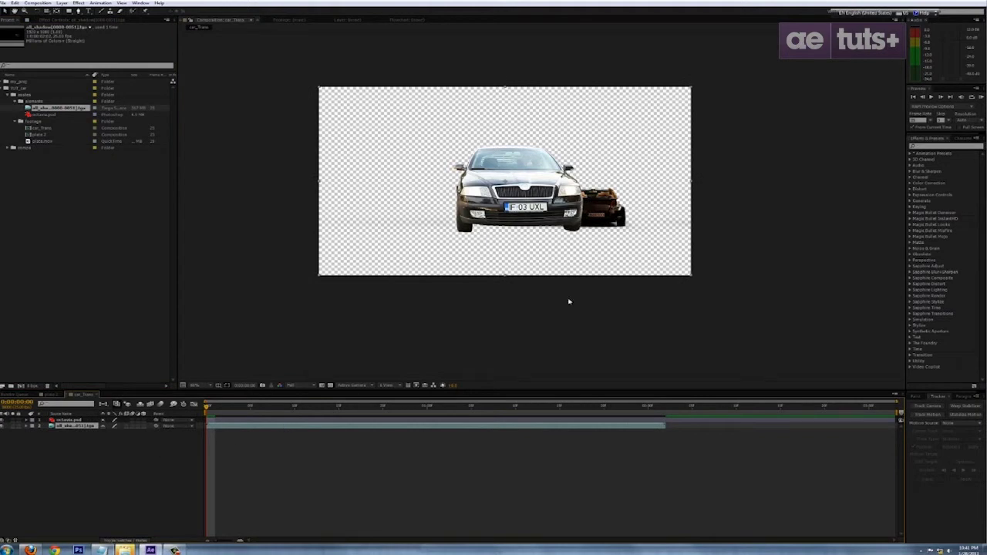
key(space)
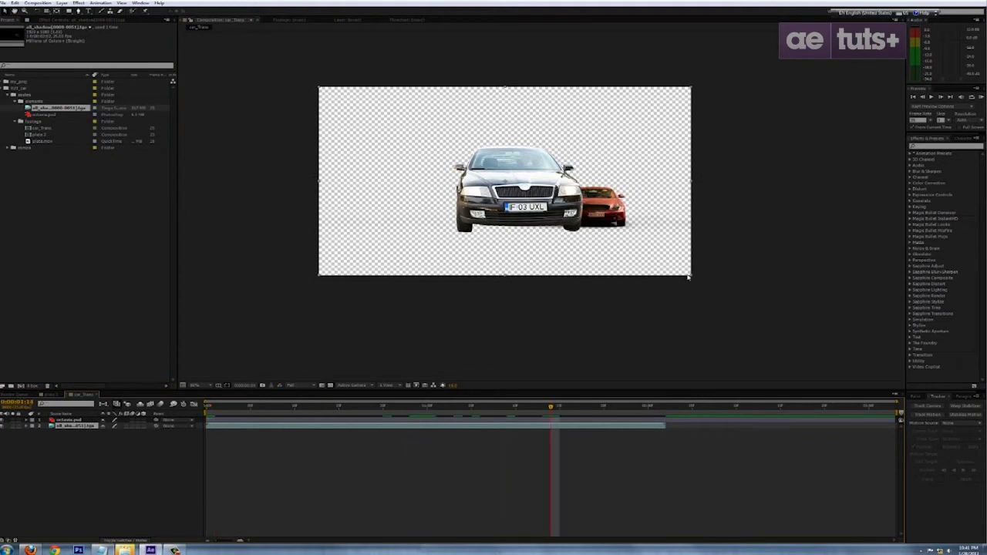
scroll(597, 282, up, 2)
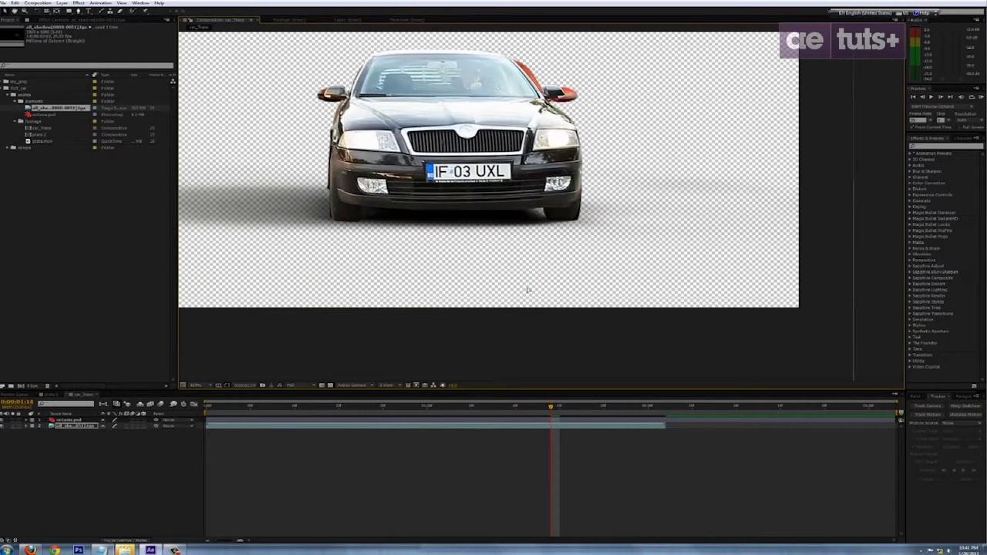
drag(693, 193, 691, 229)
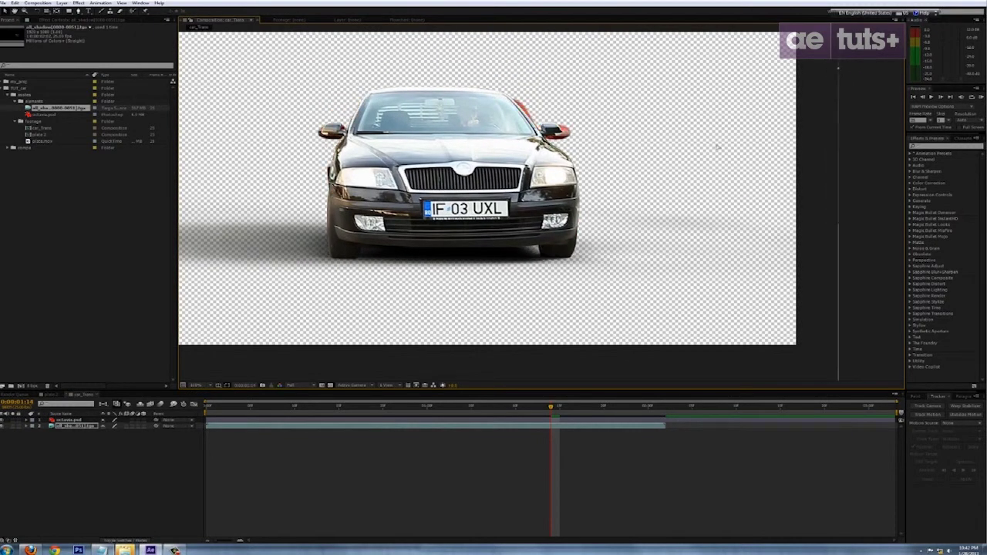
scroll(714, 152, down, 1)
scroll(509, 224, up, 2)
drag(502, 229, 624, 136)
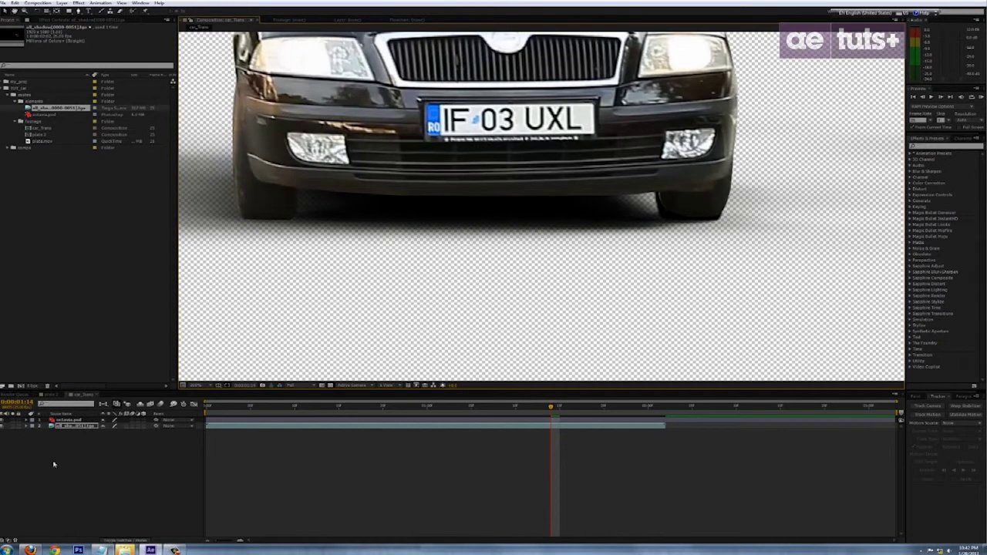
Set the octavia.psd layer's rotation to 1°.
click(26, 420)
click(33, 432)
click(113, 456)
text(1)
key(Return)
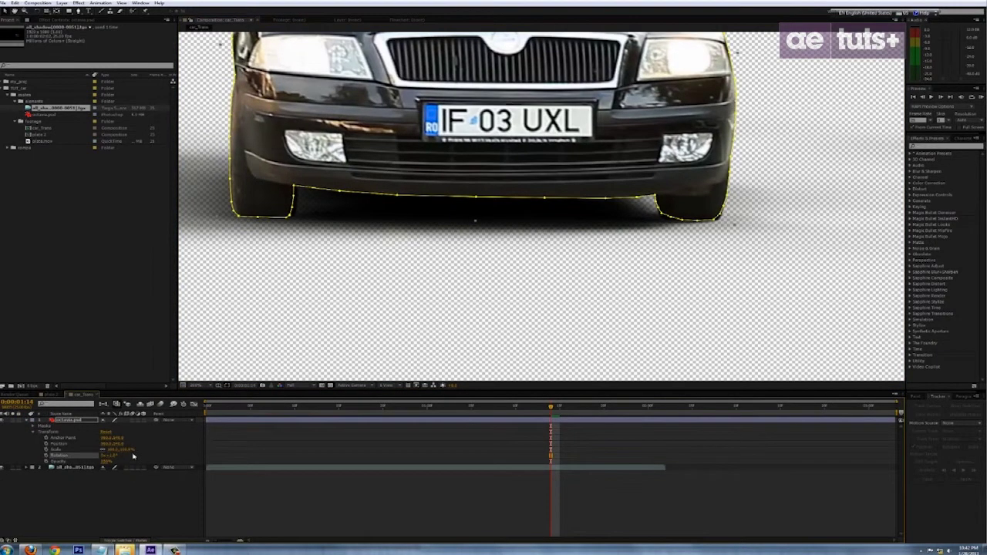
Try rotating the all_shadow layer to -1° and then to -0.5°.
click(89, 478)
click(26, 468)
click(34, 474)
click(114, 497)
text(-1)
key(Return)
click(112, 498)
text(-0.5)
key(Return)
Refine the all_shadow layer's rotation to -0.7° and then to -0.8°.
mouse_move(464, 211)
mouse_down()
mouse_move(460, 231)
mouse_move(414, 230)
mouse_move(419, 220)
mouse_move(430, 324)
mouse_up()
click(114, 497)
text(-0.7)
key(Return)
click(114, 498)
text(-0.8)
key(Return)
click(332, 431)
Apply Freeze Frame to the all_shadow layer at the current time.
scroll(504, 290, down, 1)
drag(510, 257, 507, 312)
right_click(270, 467)
mouse_move(329, 251)
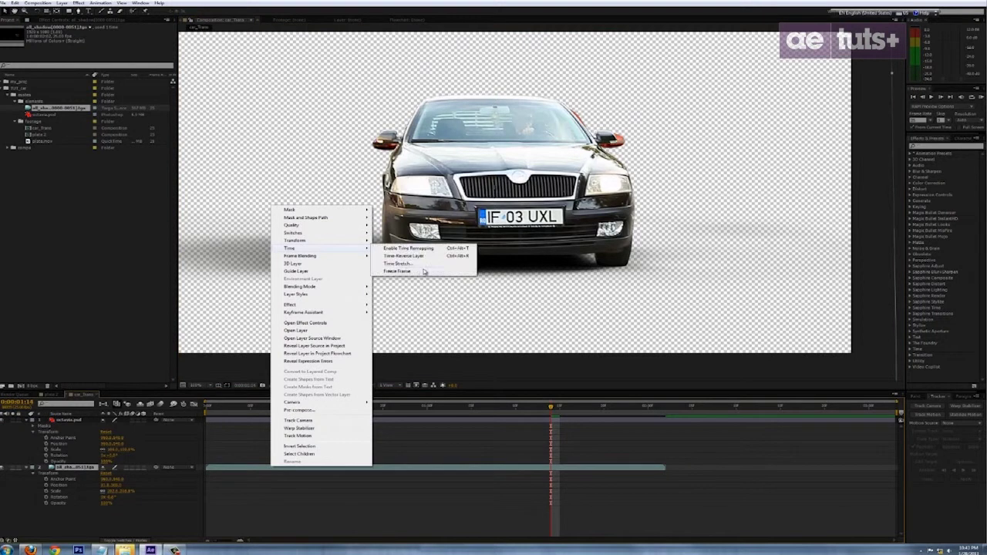
click(421, 269)
Draw a closed Pen mask around the rendered car's body on the all_shadow layer, leaving its ground shadow outside.
click(79, 11)
click(329, 207)
click(378, 219)
click(538, 217)
click(623, 228)
click(672, 193)
click(689, 80)
click(388, 62)
click(294, 93)
click(329, 209)
Set the all_shadow layer's mask mode to Subtract.
click(33, 479)
click(113, 486)
click(131, 509)
click(227, 490)
Rename the all_shadow layer as ground_shadow and deselect it.
right_click(75, 467)
click(94, 461)
text(groun)
key(Return)
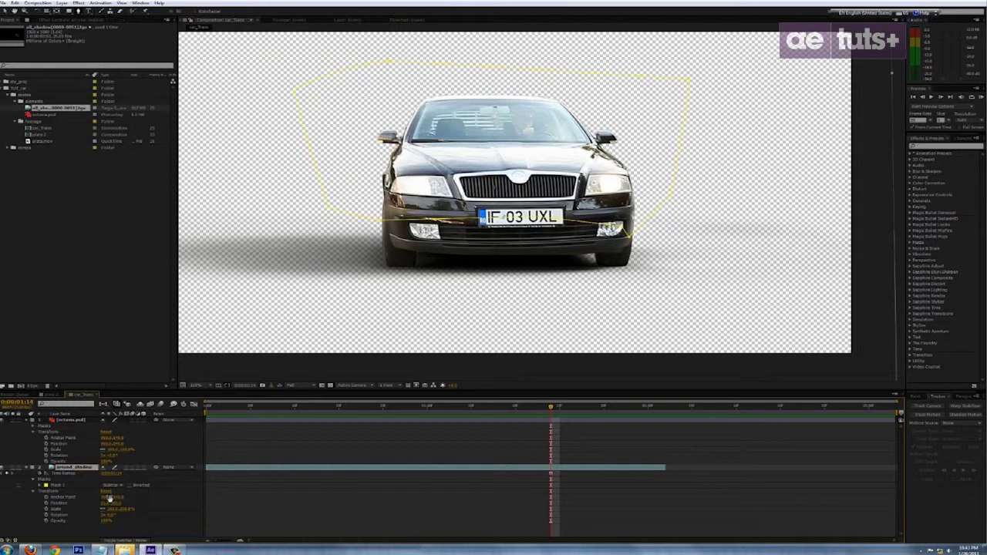
click(315, 448)
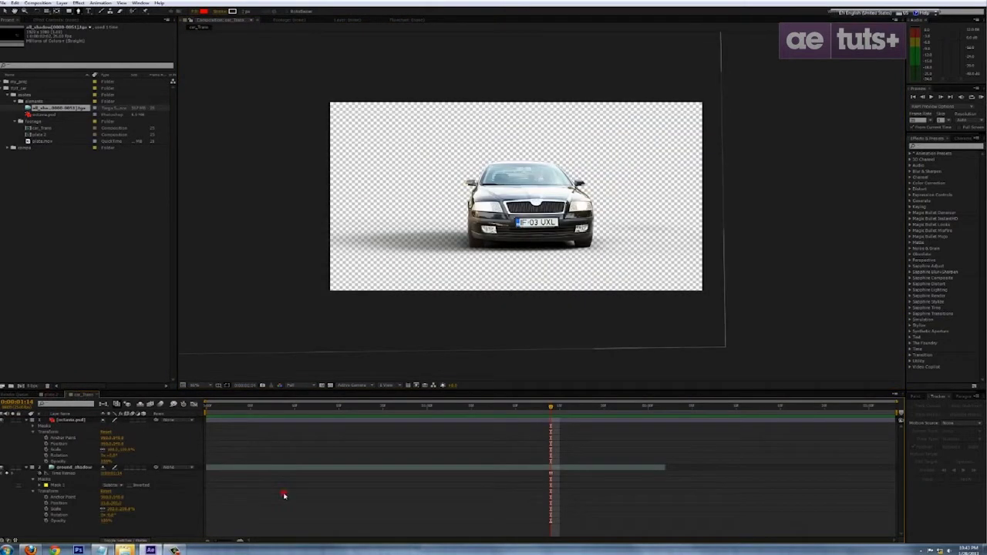
Paste the plate.mov layer at the bottom of the layer stack, slide it to cover the current time, and move the footage up and left behind the car.
key(ctrl+v)
drag(76, 420, 91, 525)
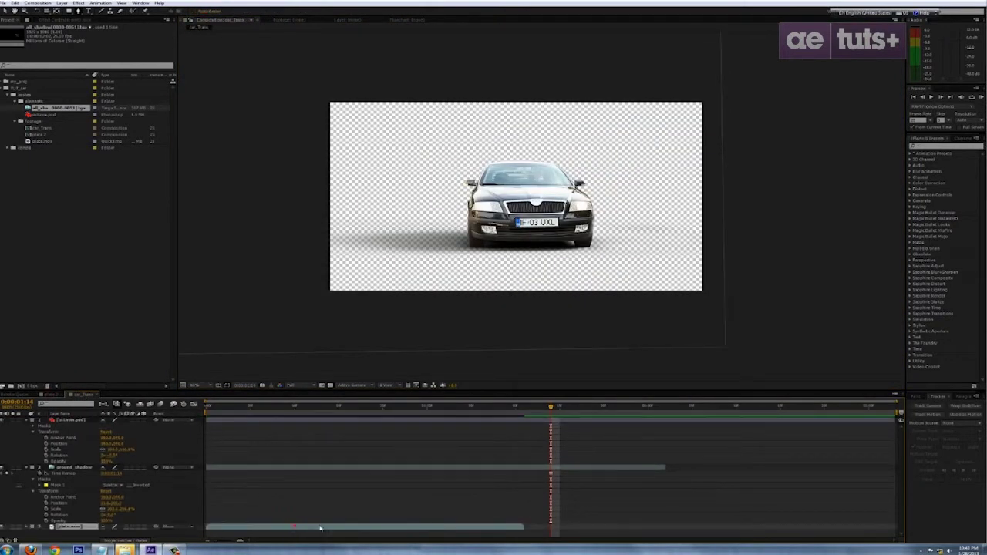
drag(295, 528, 364, 528)
drag(460, 271, 396, 242)
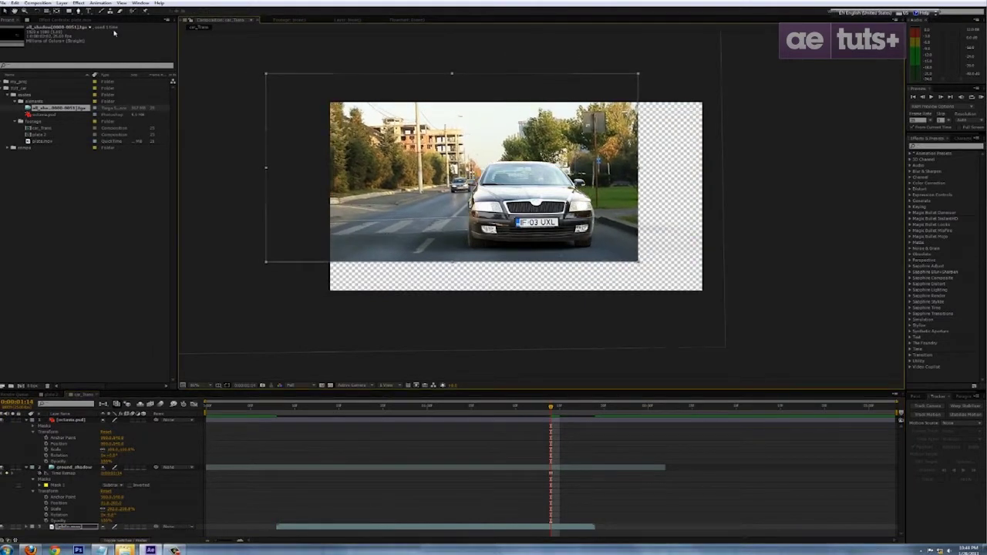
Apply the Curves effect to the octavia.psd layer and bend the RGB curve downward to darken the car's shadows and midtones.
key(ctrl+Up)
key(ctrl+Up)
click(79, 3)
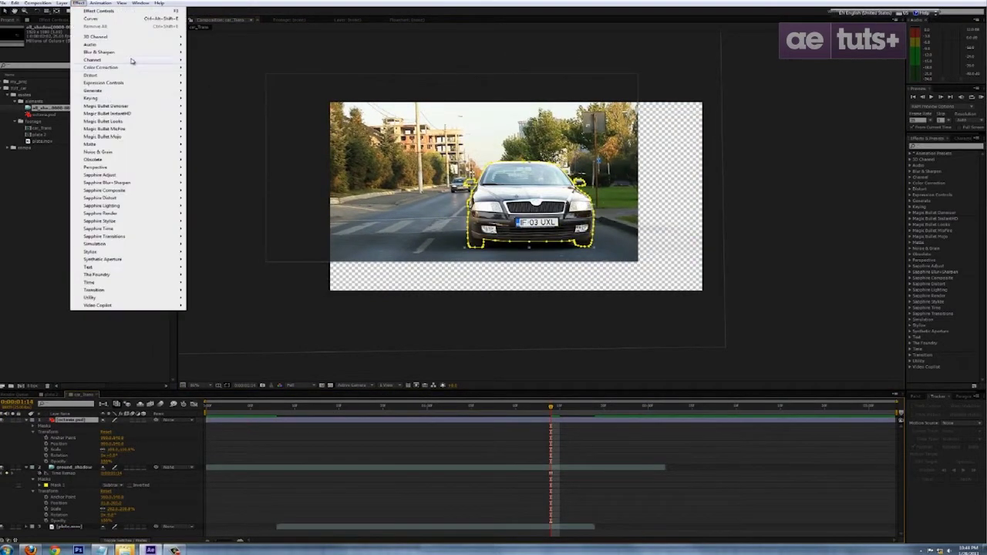
click(129, 67)
click(224, 206)
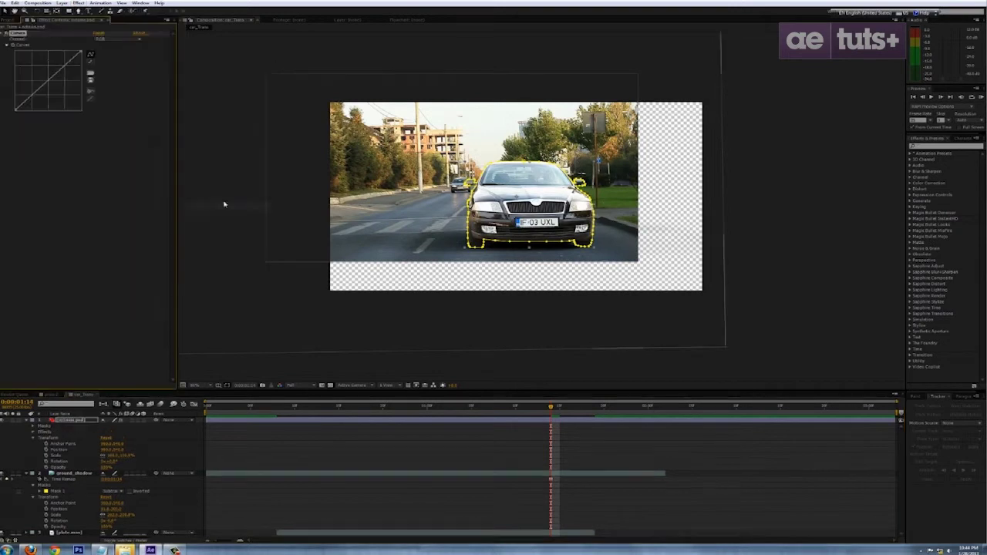
mouse_move(66, 68)
mouse_down()
mouse_move(72, 74)
mouse_move(36, 97)
mouse_move(44, 105)
mouse_move(67, 67)
mouse_move(109, 90)
mouse_up()
drag(42, 94, 47, 103)
click(71, 193)
Add a Hue/Saturation effect to the octavia.psd layer, reduce its master saturation, and check the car against the plate.
click(77, 4)
click(131, 67)
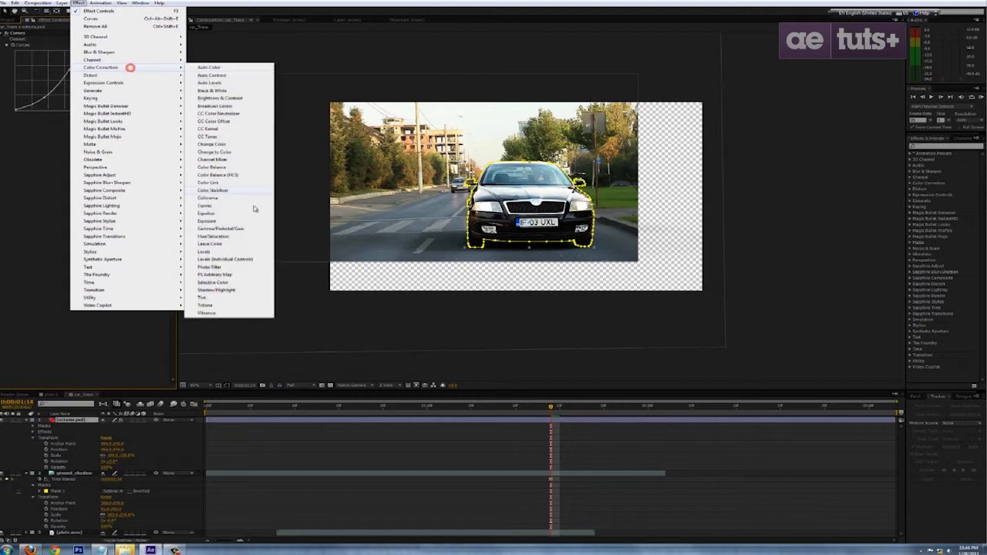
click(223, 236)
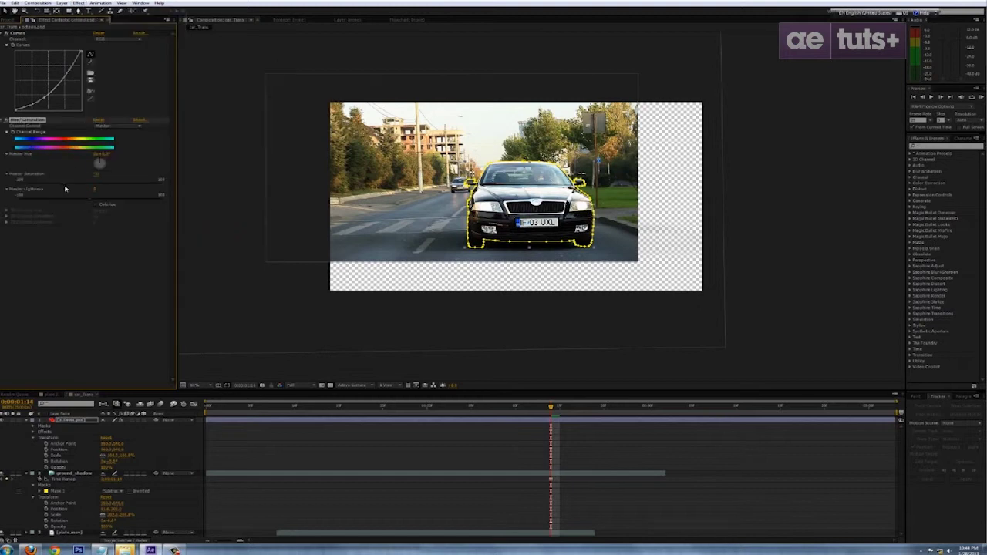
click(401, 439)
scroll(460, 299, down, 2)
scroll(461, 299, up, 2)
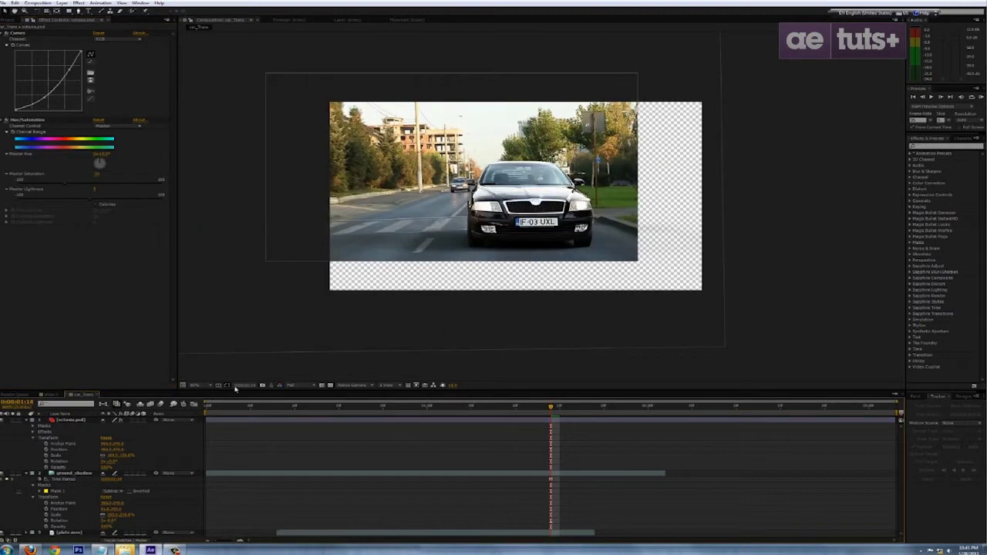
Add a Brightness & Contrast effect to the octavia.psd layer and paste the copied effect onto the ground_shadow layer.
click(302, 421)
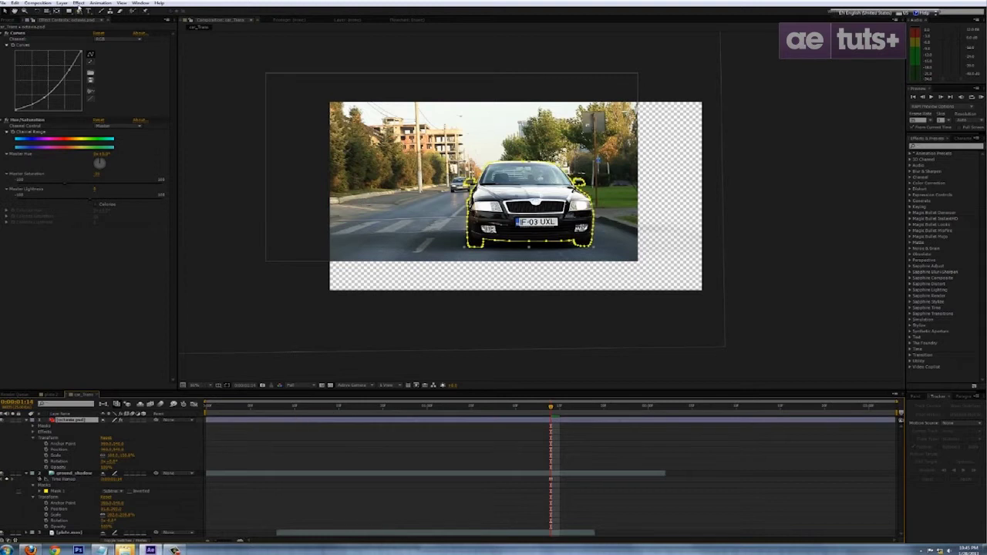
click(78, 3)
mouse_move(131, 68)
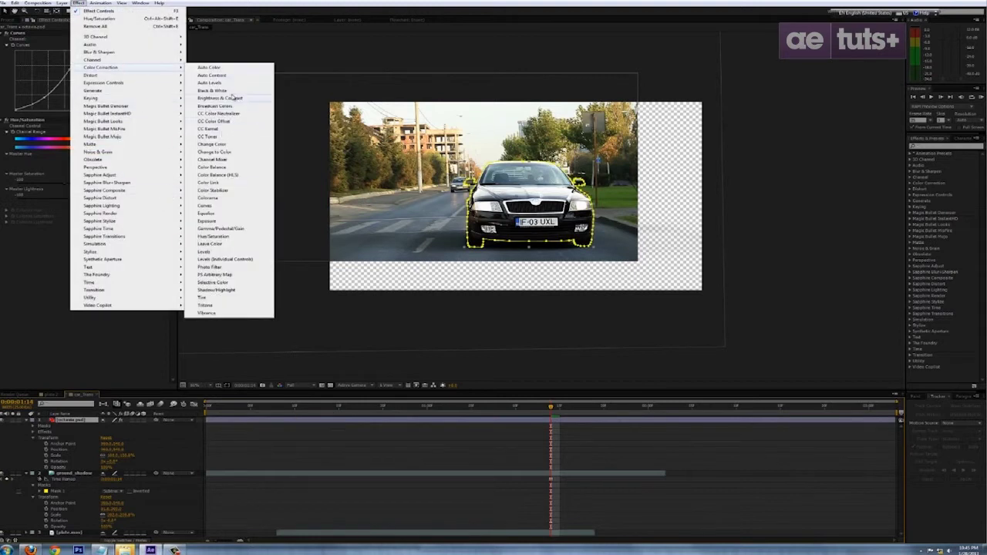
click(237, 100)
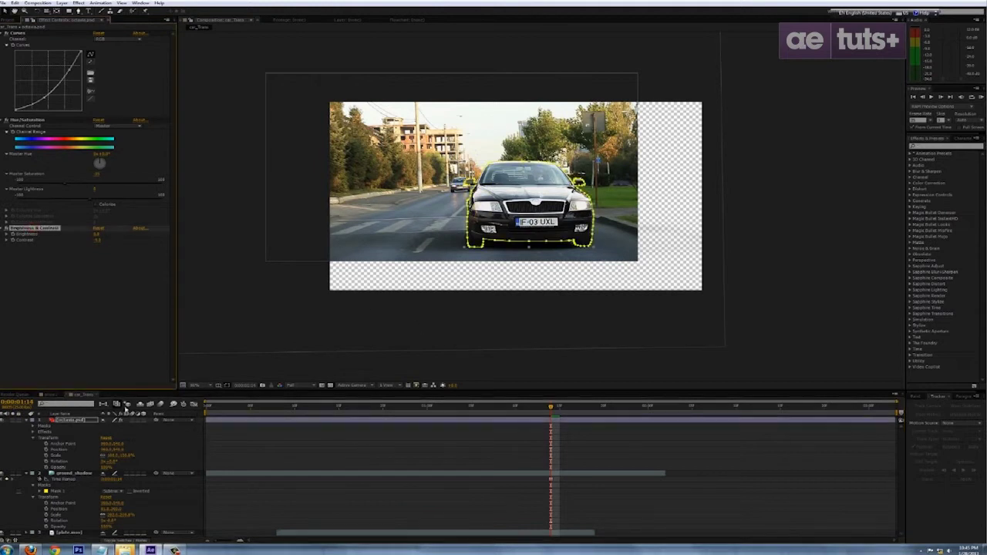
click(74, 474)
key(ctrl+v)
click(350, 458)
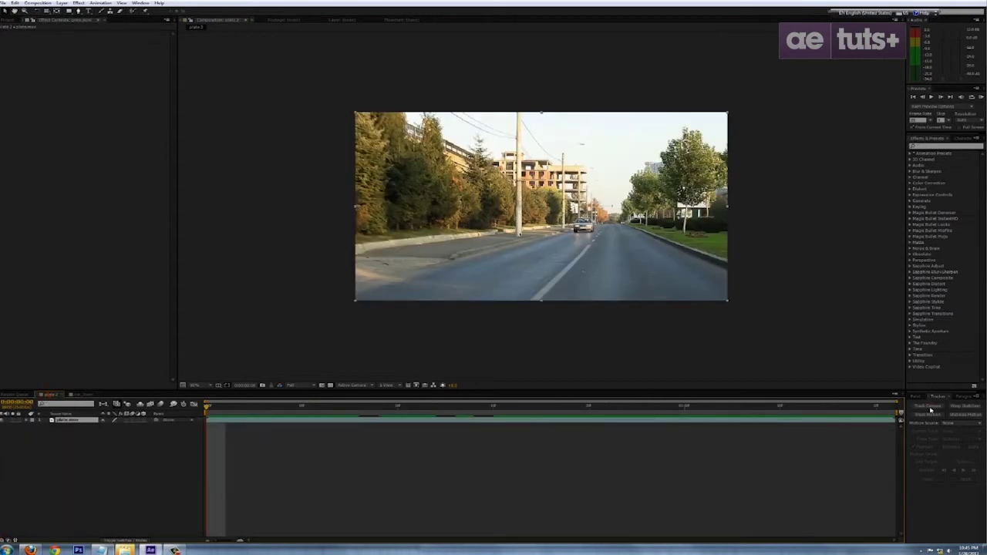
Camera-track plate.mov and create a null and camera from a track point on the road line near the crosswalk at 0:00:00:22.
click(928, 406)
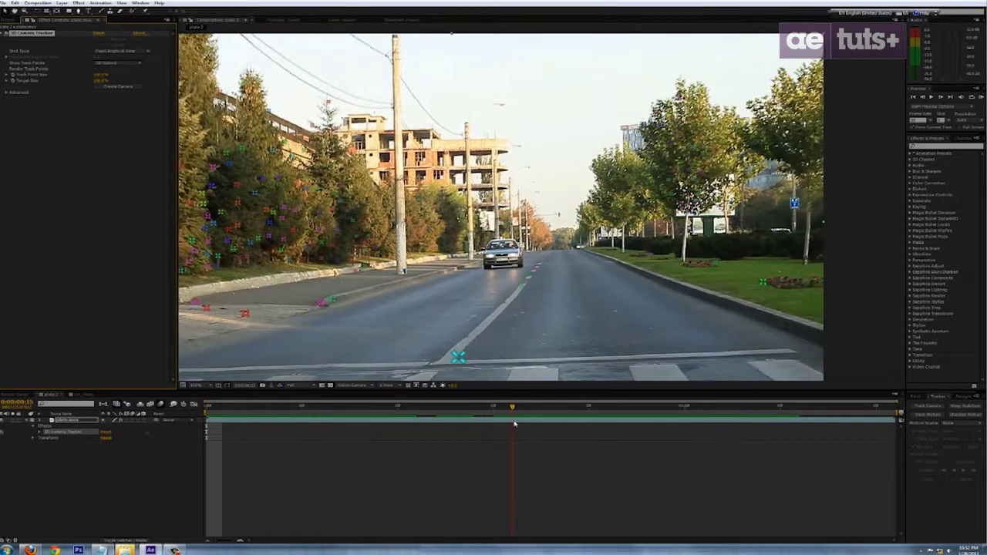
drag(514, 406, 628, 419)
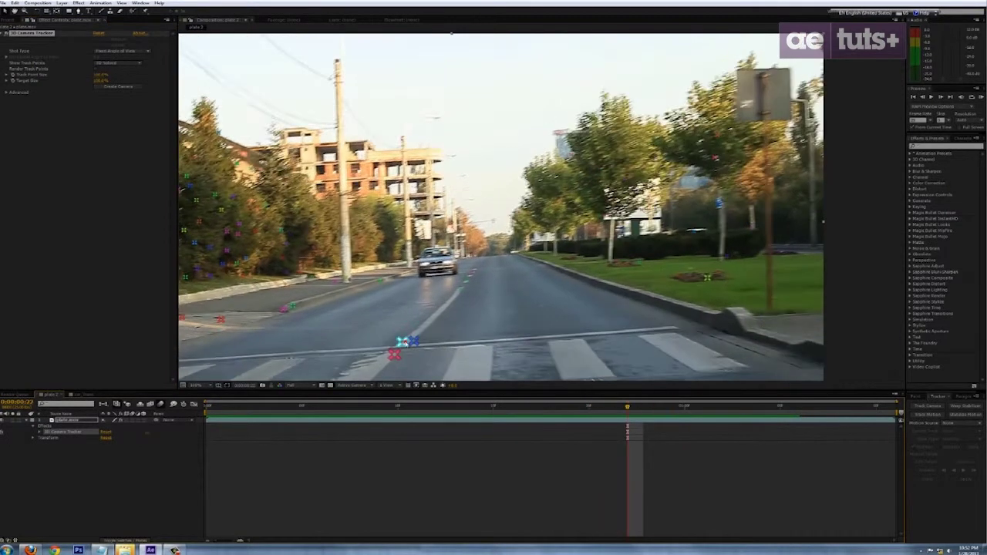
right_click(404, 341)
click(450, 356)
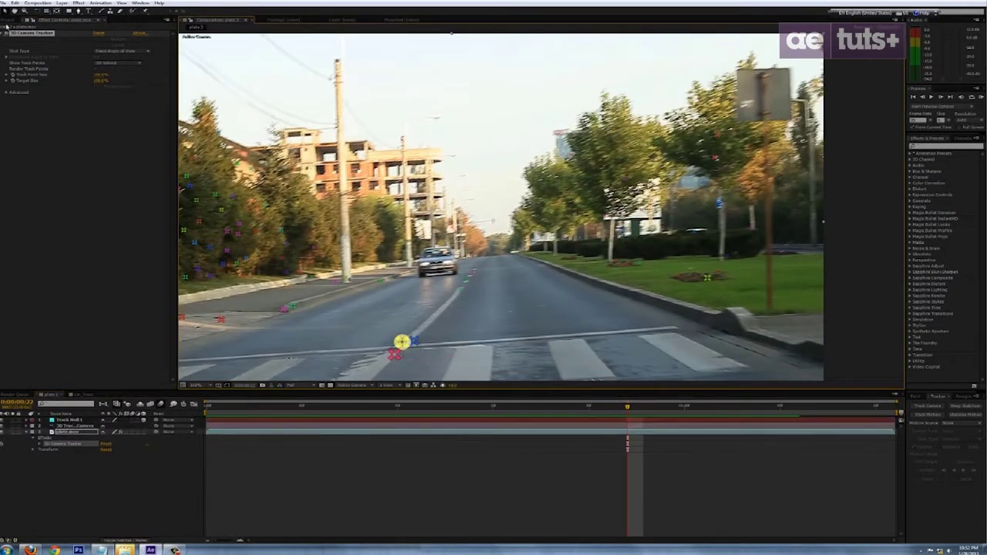
Add the car_Trans composition as the top layer of the plate 2 comp and make it a 3D layer.
click(7, 20)
click(41, 170)
drag(34, 149, 81, 420)
click(143, 421)
key(comma)
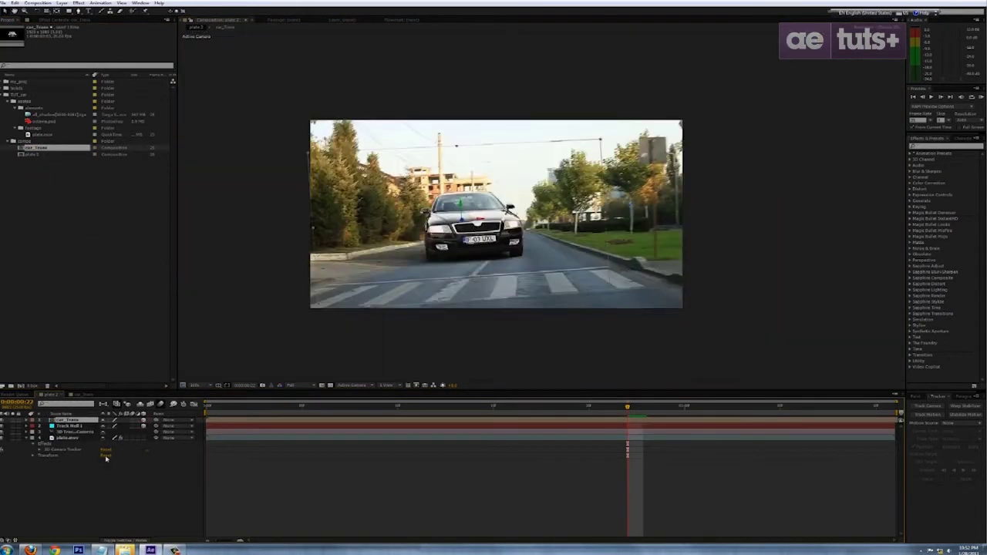
Copy the Track Null 1 layer's Position value onto the car_Trans layer.
click(75, 426)
key(p)
click(76, 432)
key(ctrl+c)
click(73, 421)
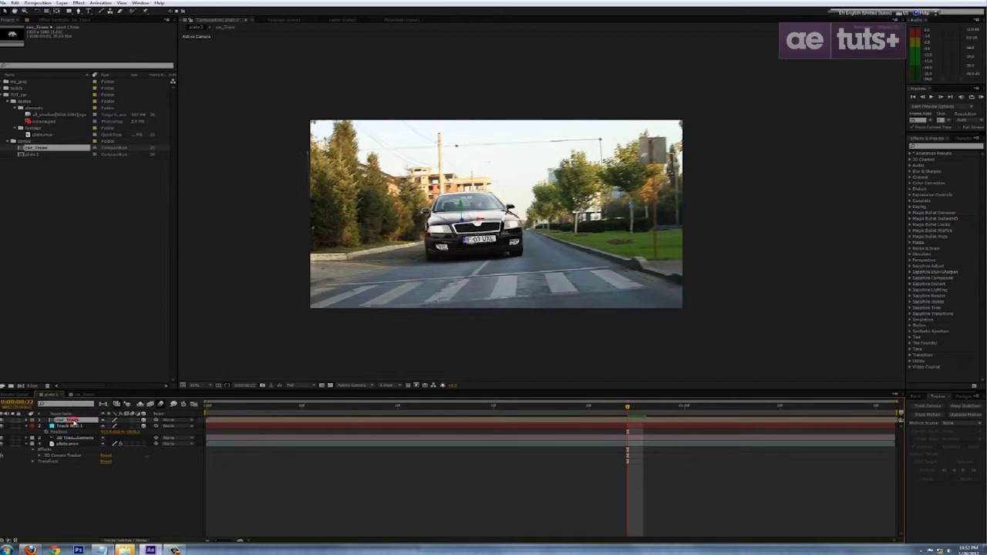
key(ctrl+v)
Move the car_Trans layer into the right-hand lane and scale it down to match the road perspective.
scroll(612, 290, down, 2)
drag(713, 230, 575, 271)
scroll(473, 280, up, 1)
drag(500, 283, 555, 235)
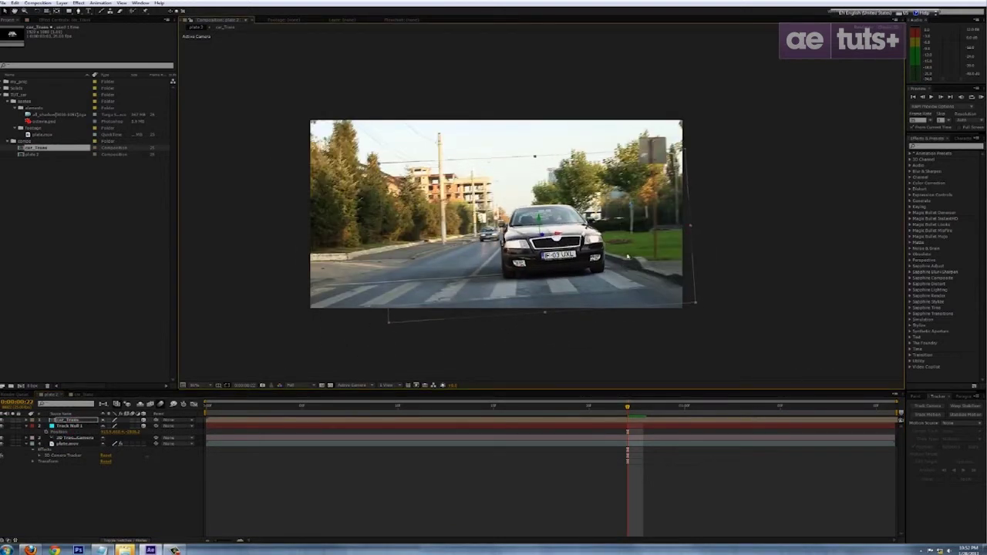
drag(690, 227, 659, 245)
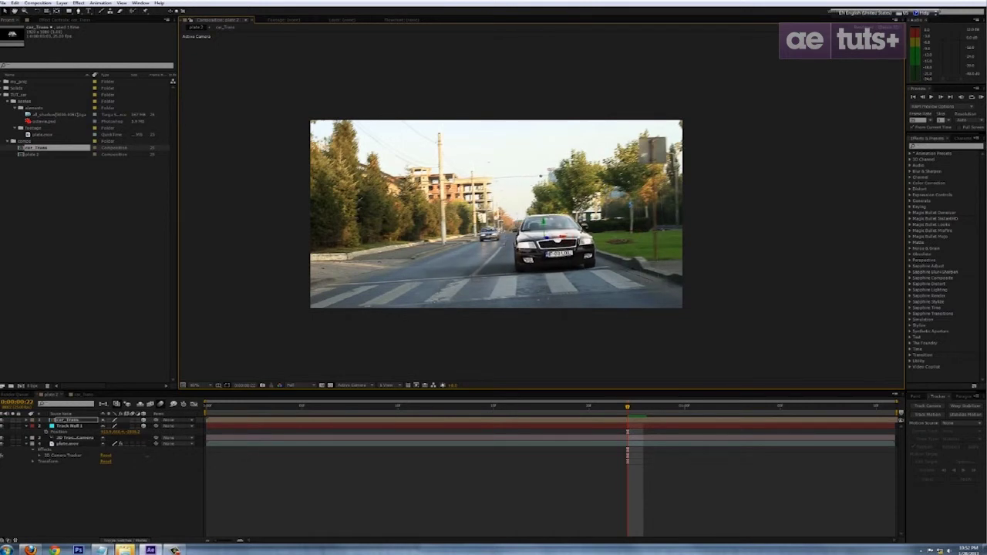
Set Position, Scale and Orientation keyframes on car_Trans at the first frame and adjust its Orientation.
key(space)
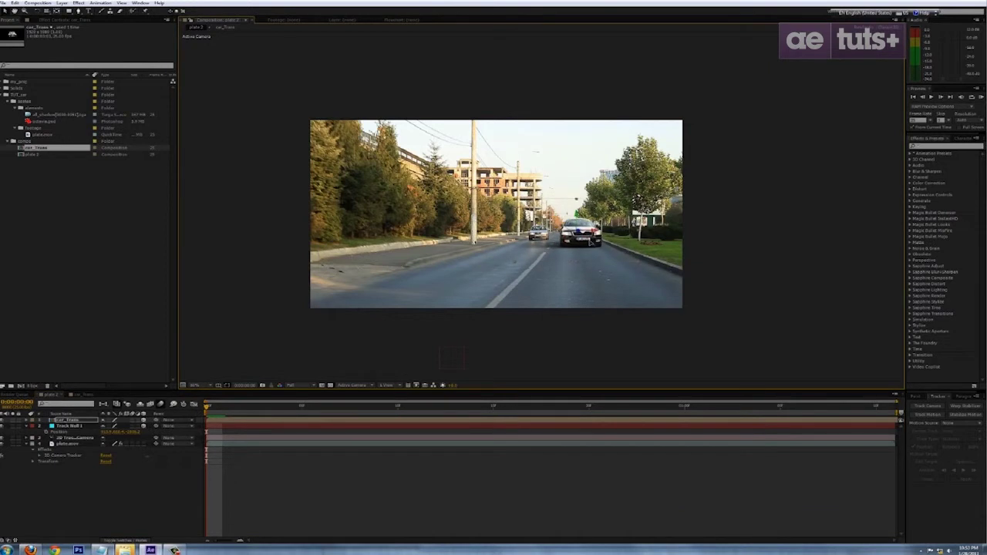
click(28, 420)
click(35, 426)
click(47, 437)
click(46, 443)
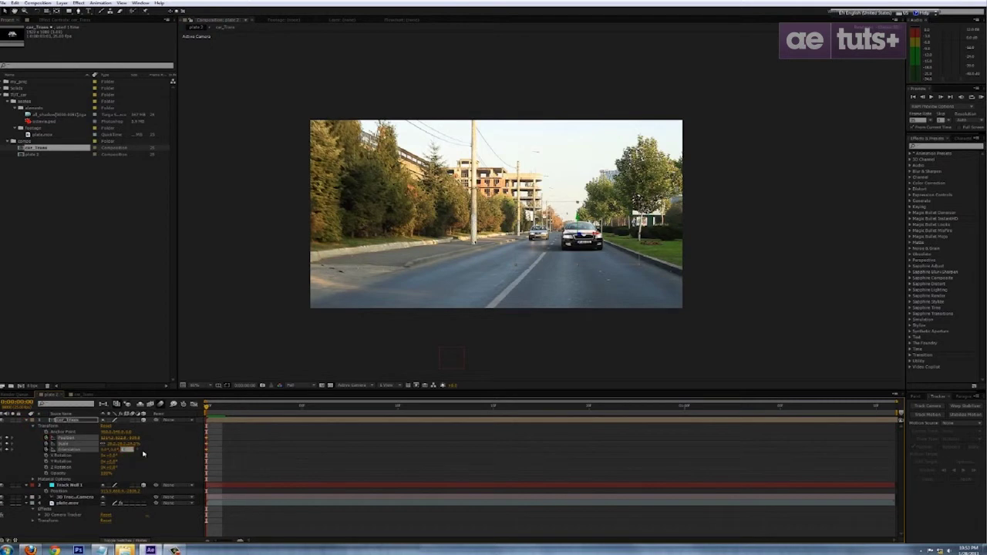
key(Return)
Keyframe car_Trans at 0:00:01:10 by moving and scaling the car to sit in the right-hand lane at the crosswalk.
drag(867, 411, 876, 411)
drag(558, 234, 879, 497)
drag(644, 265, 594, 261)
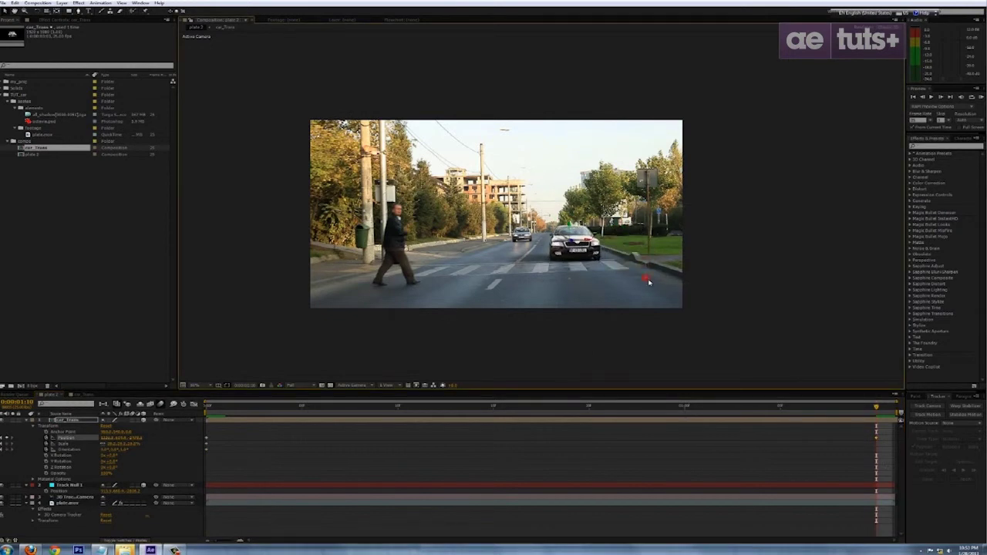
drag(647, 280, 665, 296)
drag(594, 279, 591, 275)
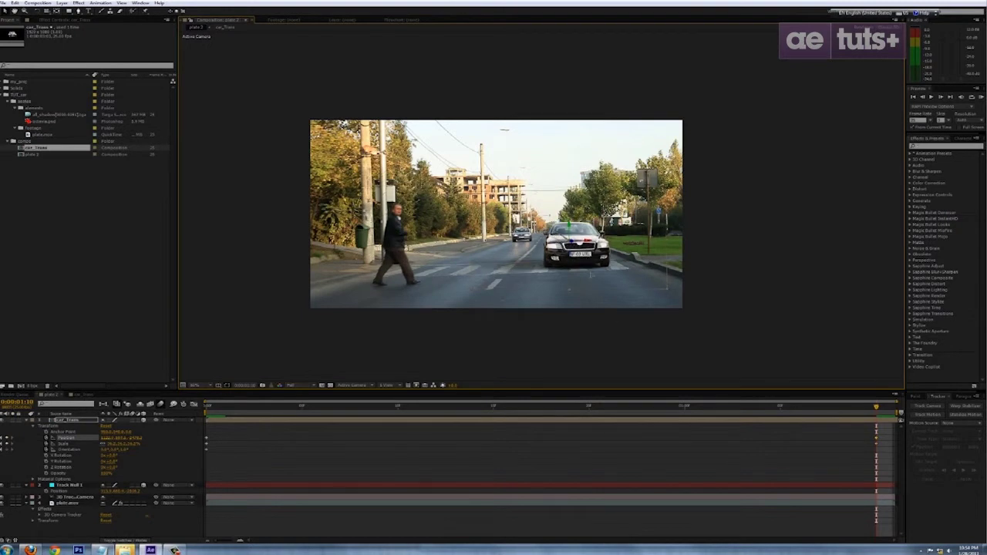
scroll(591, 275, down, 2)
click(502, 455)
scroll(522, 346, up, 2)
click(581, 282)
drag(583, 242, 590, 244)
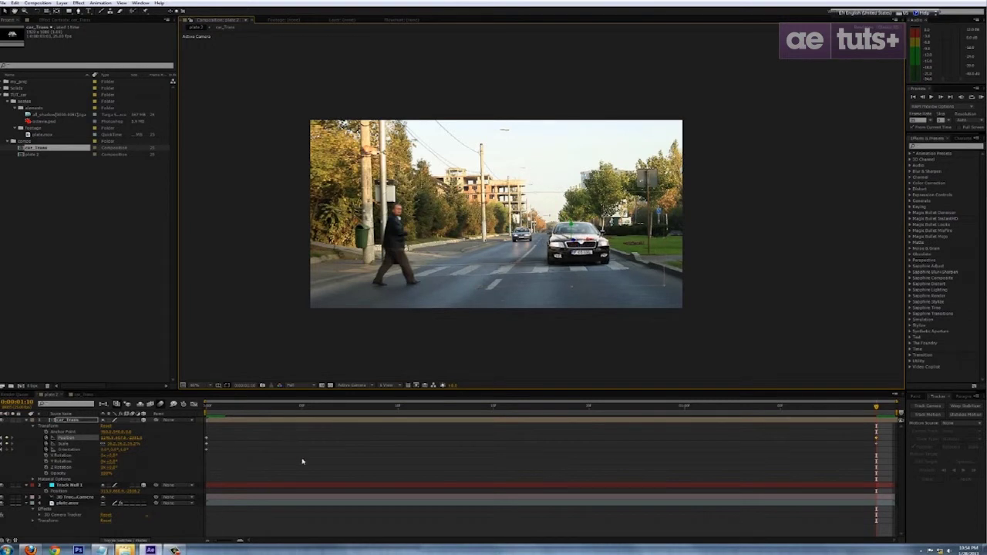
Preview the car's motion, set an Orientation keyframe on car_Trans at 0:00:01:10, and return to the first frame.
key(space)
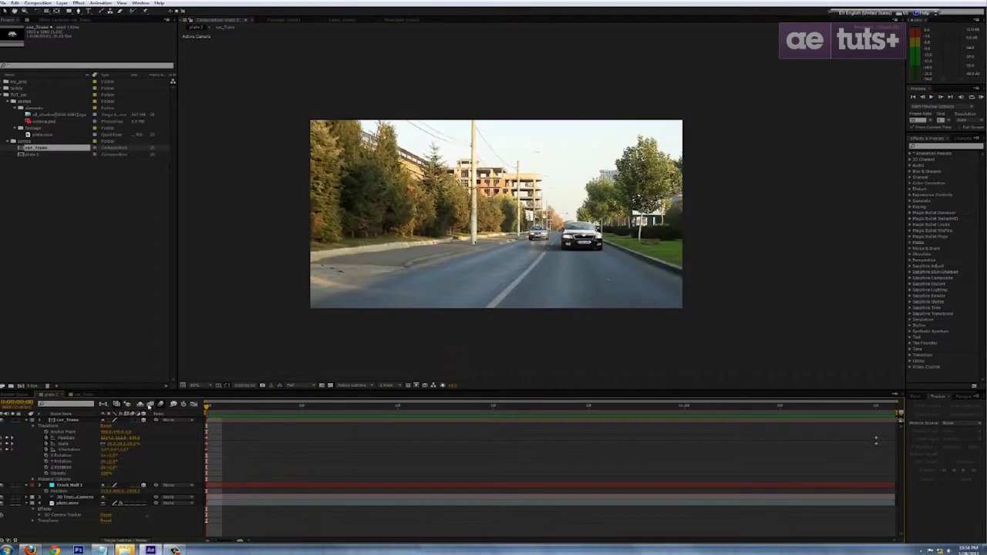
key(space)
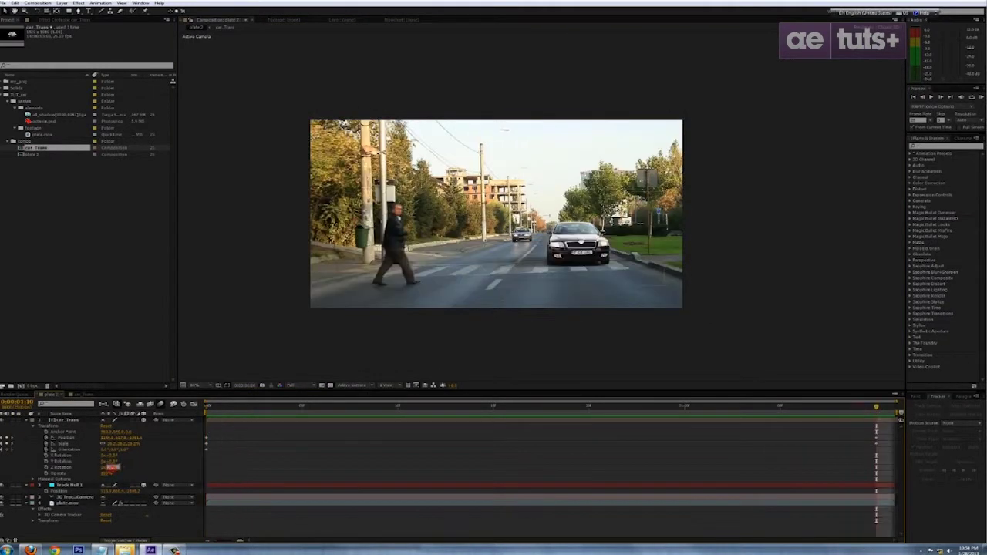
key(Return)
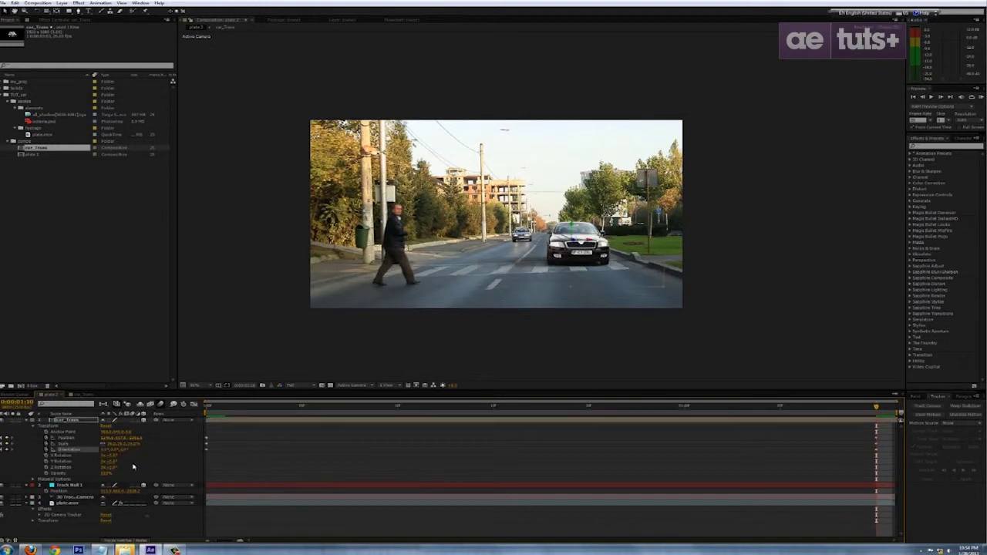
drag(566, 406, 206, 407)
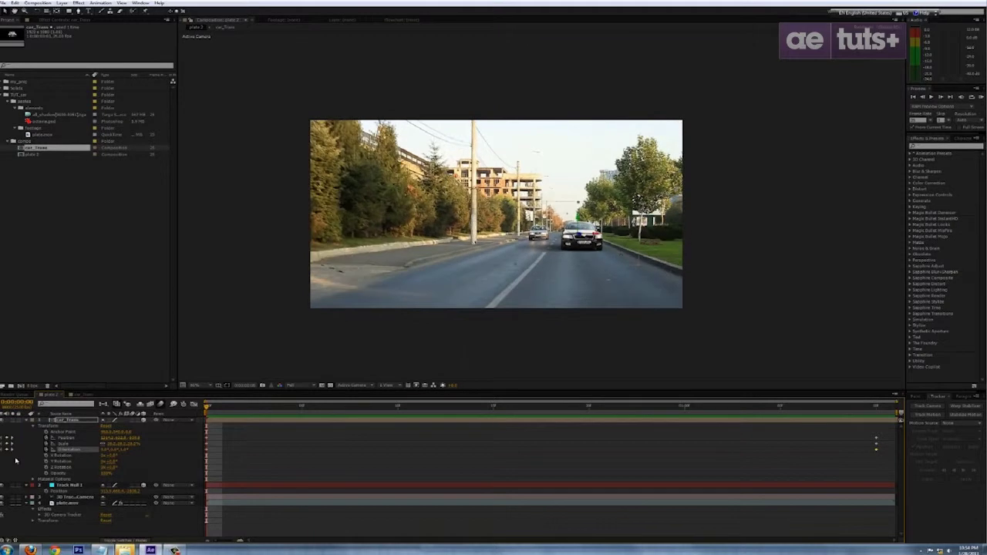
Apply Easy Ease to car_Trans's starting transform keyframes in the graph editor and preview the motion.
drag(202, 474, 222, 438)
click(194, 405)
click(617, 533)
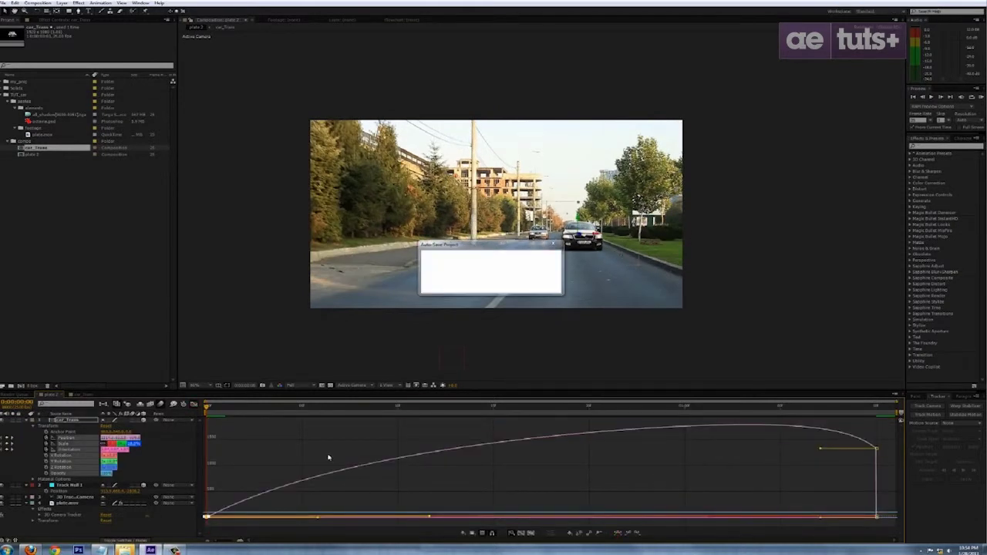
key(shift+F3)
key(space)
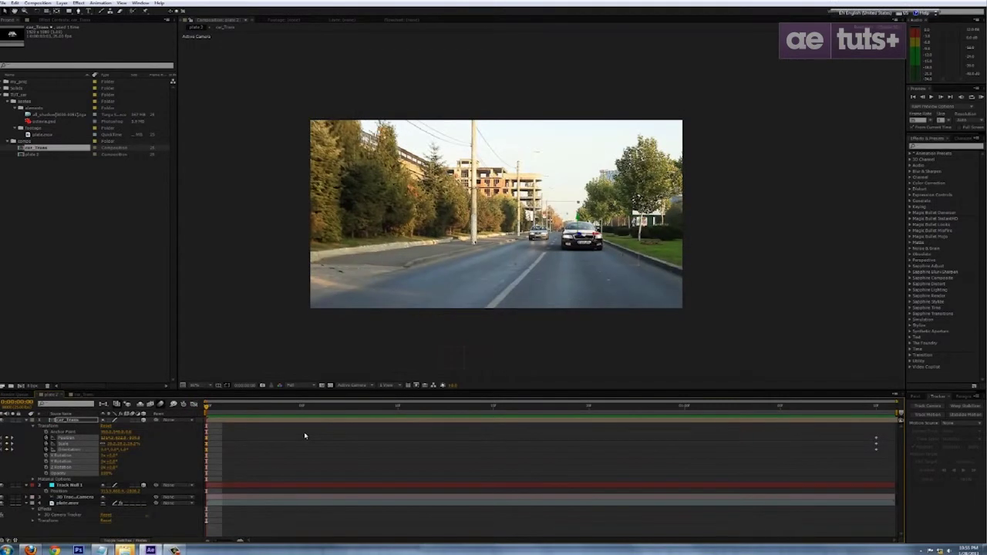
Scale the car down slightly at the first frame, nudge it down onto the road, and preview the result.
drag(623, 260, 622, 254)
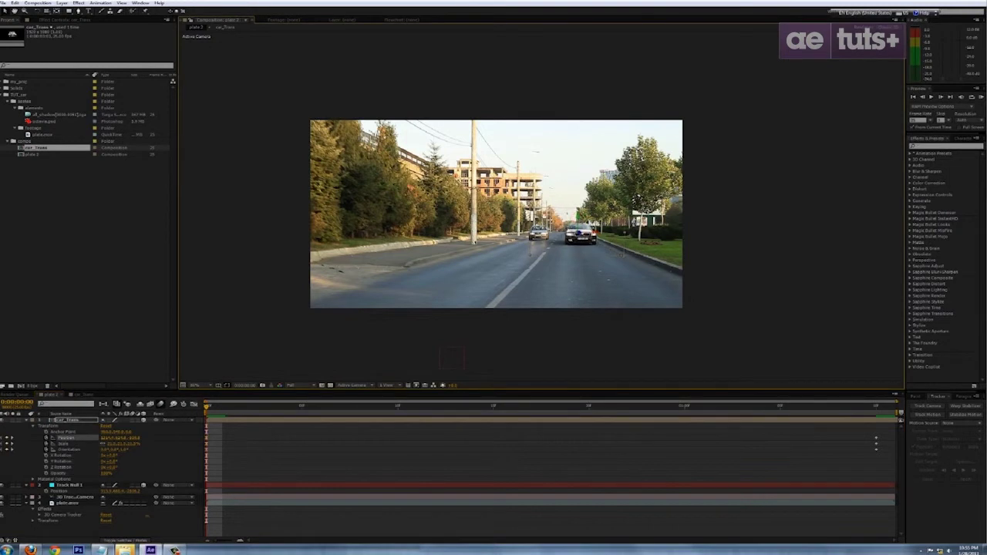
key(Down)
click(312, 442)
key(space)
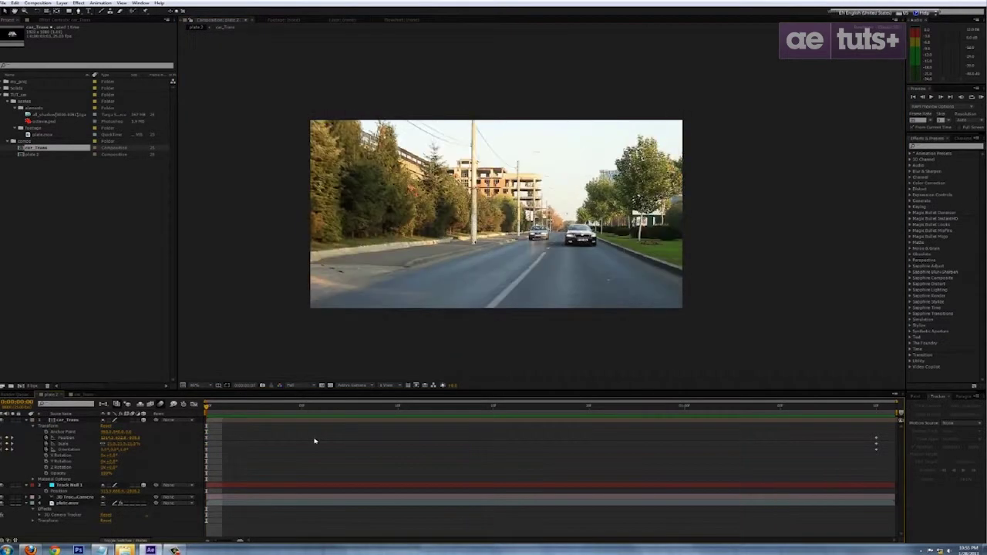
Readjust the car's position and scale at the 0:00:01:10 keyframe to fit the right-hand lane, and RAM-preview from the start.
drag(397, 407, 958, 411)
click(575, 241)
drag(583, 246, 720, 305)
drag(649, 276, 612, 262)
drag(724, 238, 687, 254)
drag(599, 239, 587, 240)
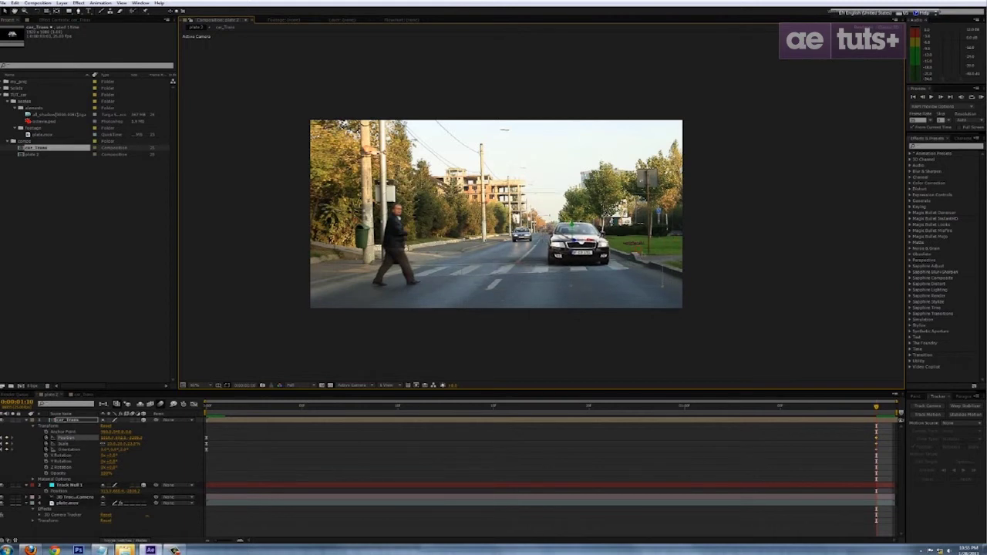
drag(276, 408, 202, 411)
key(KP_0)
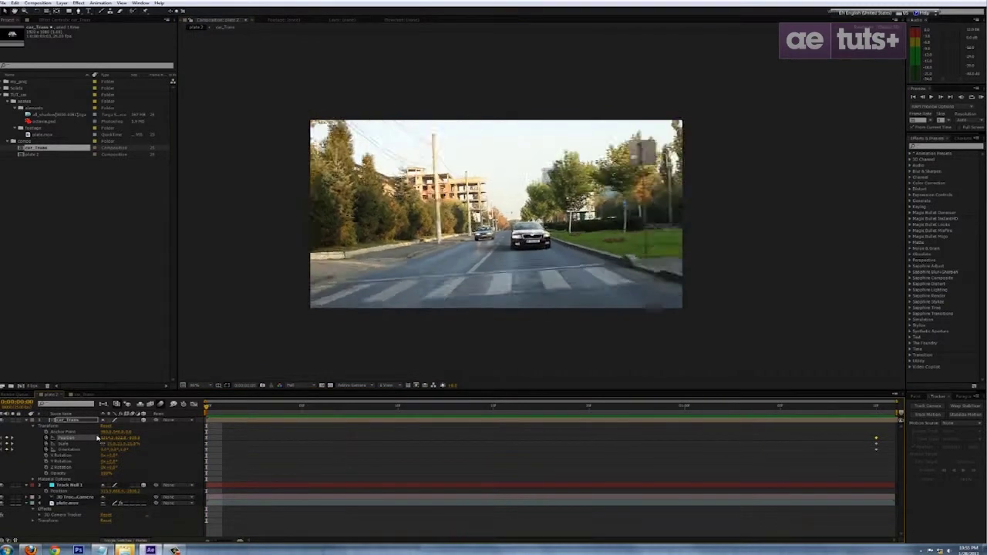
Shorten the ease handle of car_Trans's starting keyframes in the graph editor and preview the motion.
key(shift+F3)
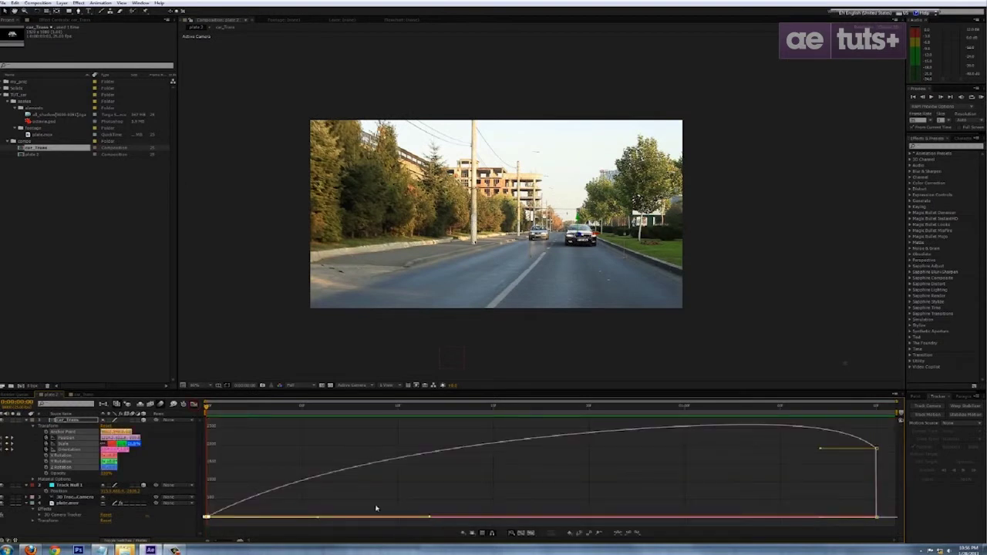
drag(317, 520, 274, 515)
click(194, 405)
key(space)
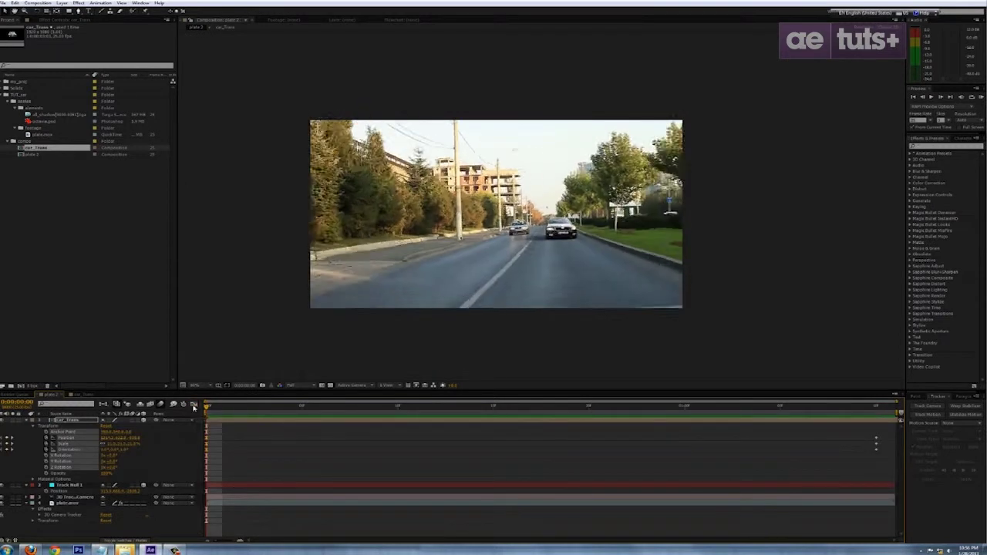
Nudge the car at the 0:00:01:10 keyframe and preview its motion from the start.
key(space)
click(877, 407)
mouse_move(572, 245)
mouse_down()
mouse_move(552, 252)
mouse_move(559, 249)
mouse_up()
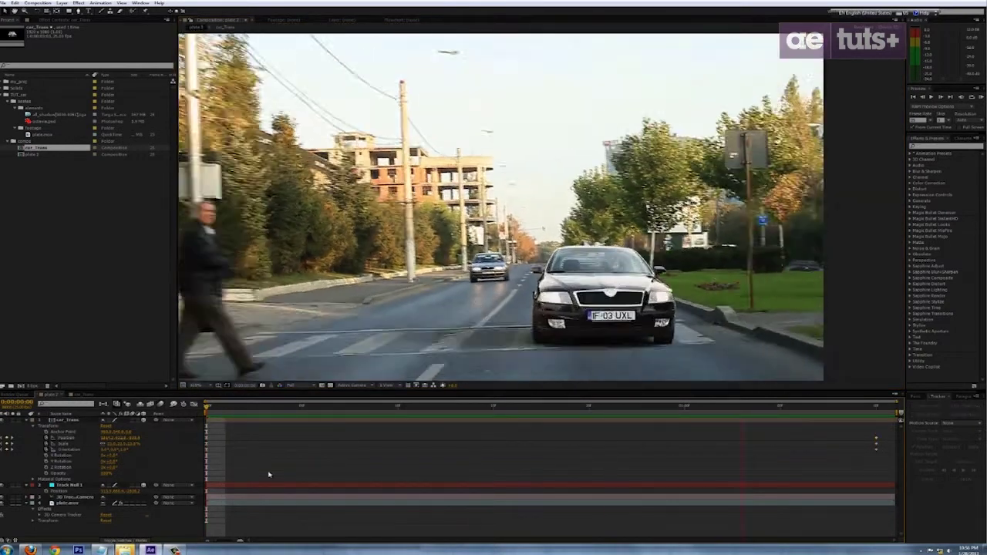
key(space)
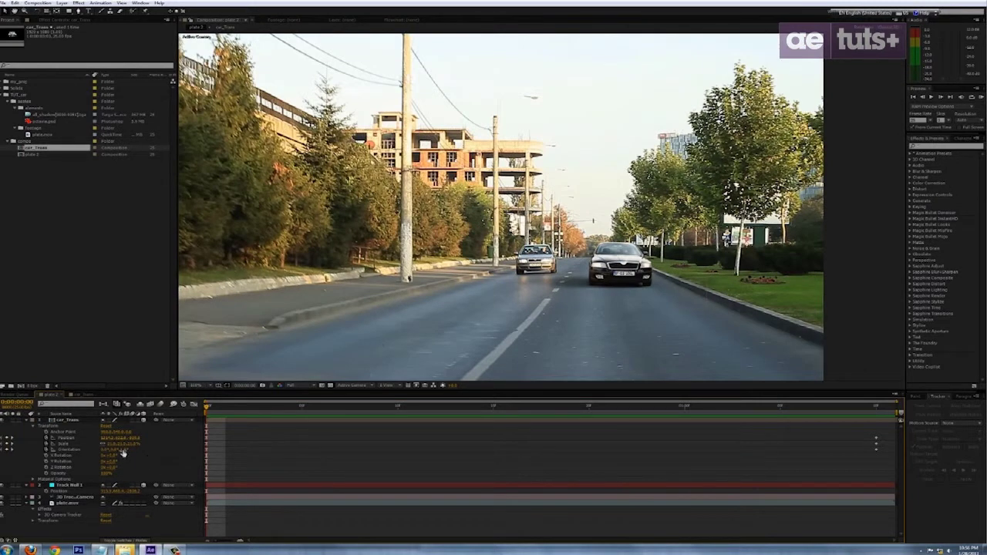
Refine the car's scale and position at the first frame so it sits in the right-hand lane.
drag(632, 267, 631, 264)
drag(711, 258, 714, 263)
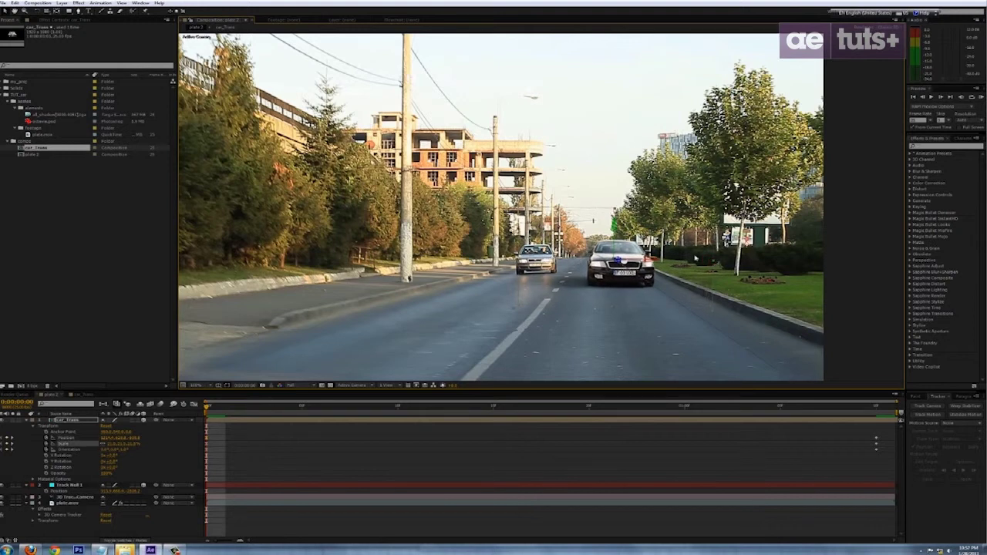
mouse_move(618, 260)
mouse_down()
mouse_move(630, 263)
mouse_move(620, 266)
mouse_up()
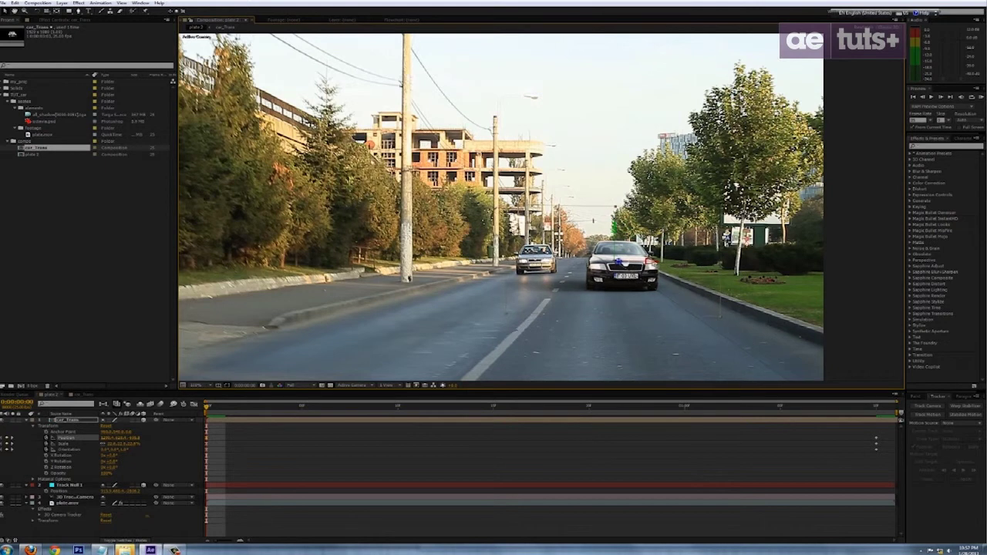
Draw a closed Pen tool mask loosely around the car on car_Trans, feather it widely, and check it at 0:00:01:10.
click(78, 11)
click(613, 171)
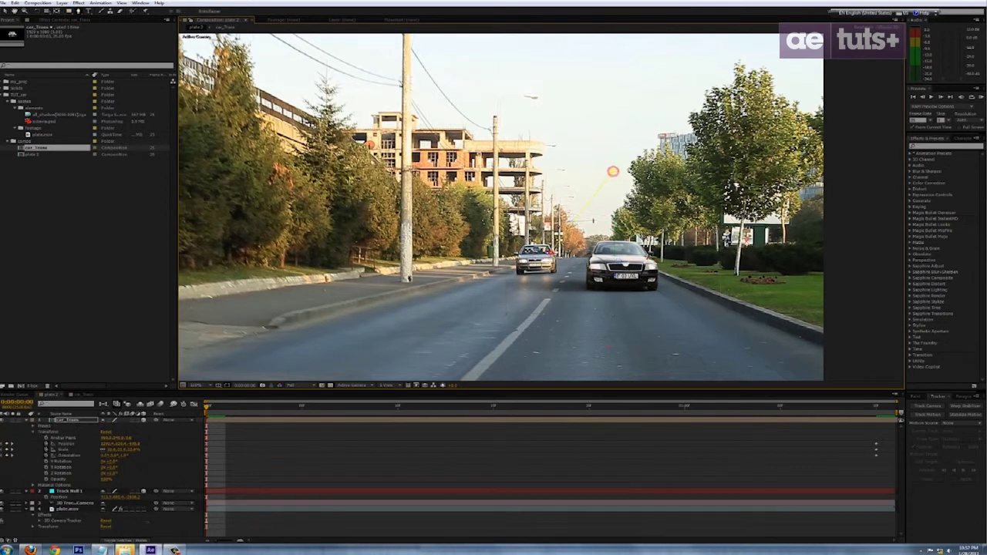
click(641, 170)
click(613, 171)
click(33, 426)
click(40, 432)
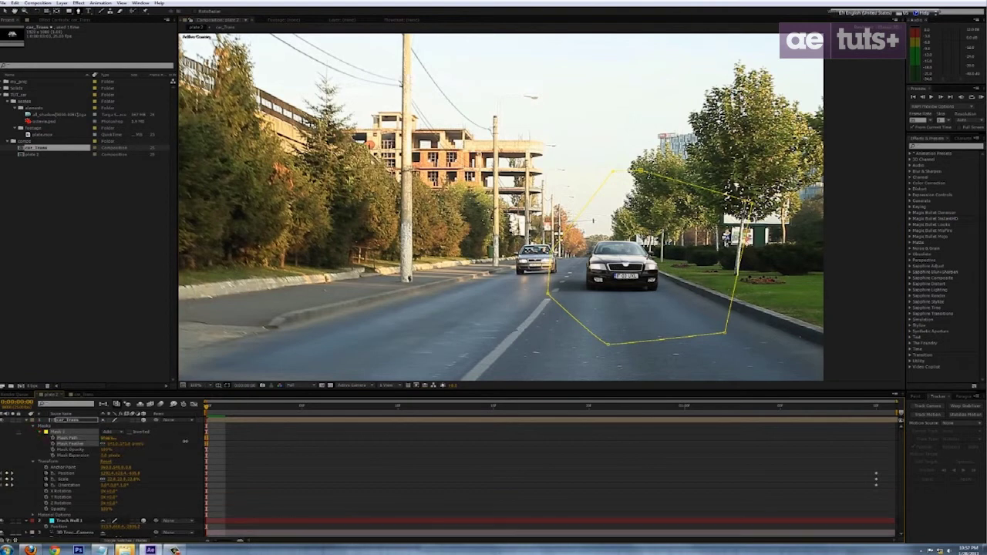
click(438, 484)
scroll(534, 351, down, 1)
drag(765, 415, 876, 414)
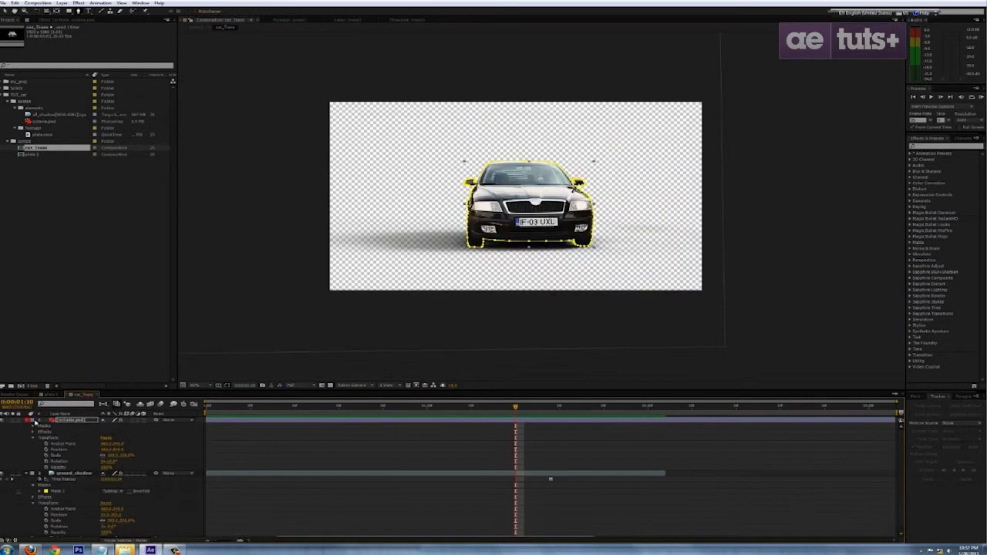
Collapse the octavia.psd layer's properties in car_Trans and compare the car with the road footage in plate 2.
click(28, 420)
click(76, 420)
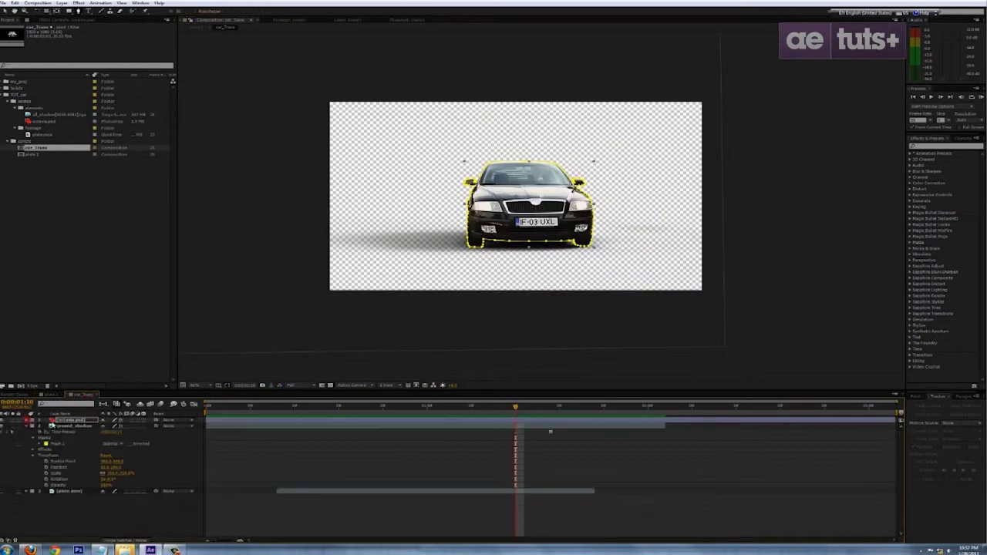
click(45, 21)
click(10, 21)
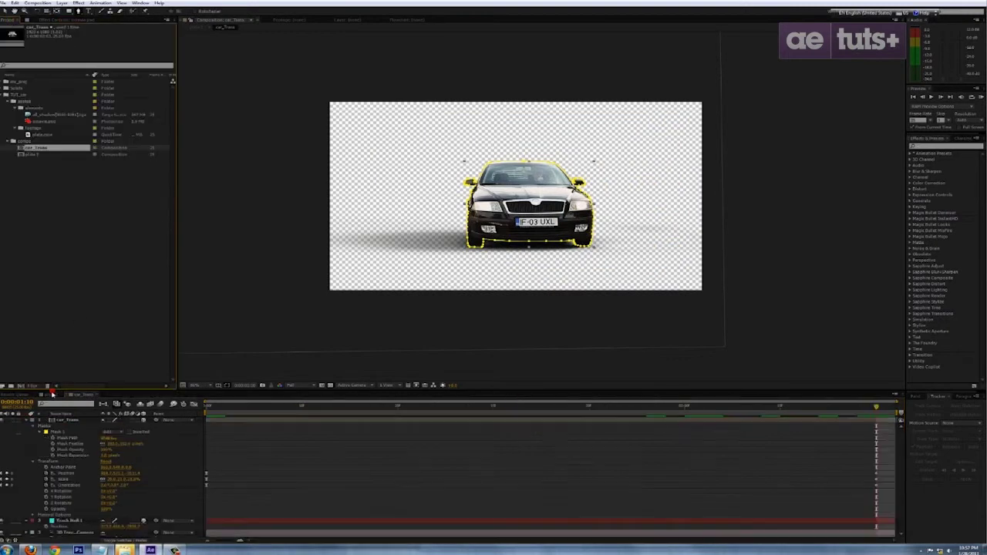
click(53, 394)
click(227, 421)
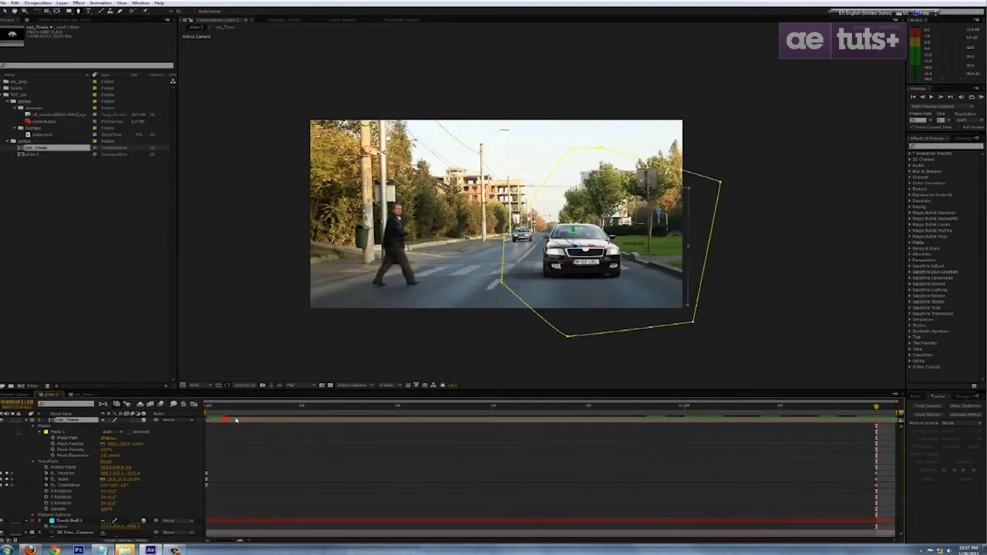
Adjust octavia.psd's color-correction effects in car_Trans against plate.mov, showing that reference layer only while grading, and return to plate 2.
click(85, 396)
click(3, 492)
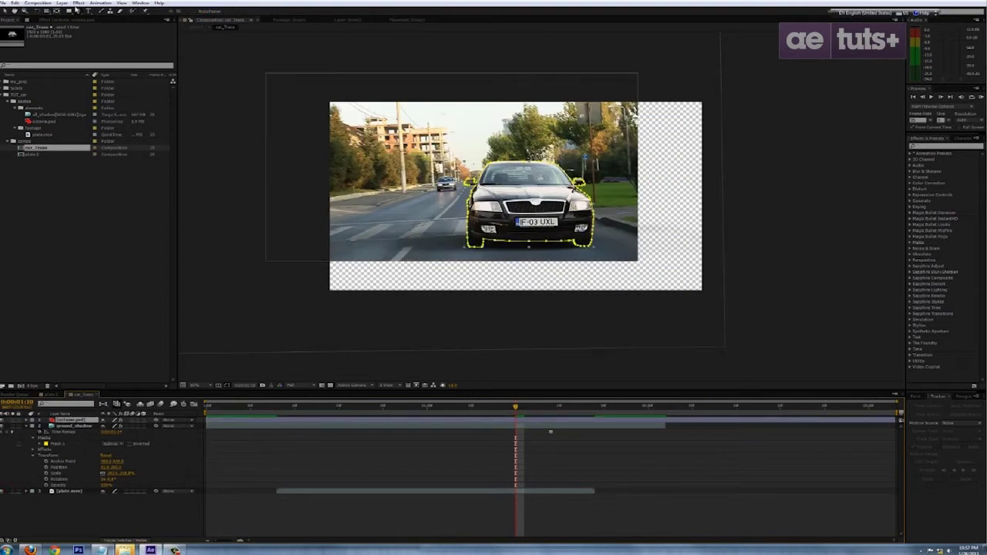
click(67, 21)
drag(37, 229, 92, 271)
click(369, 452)
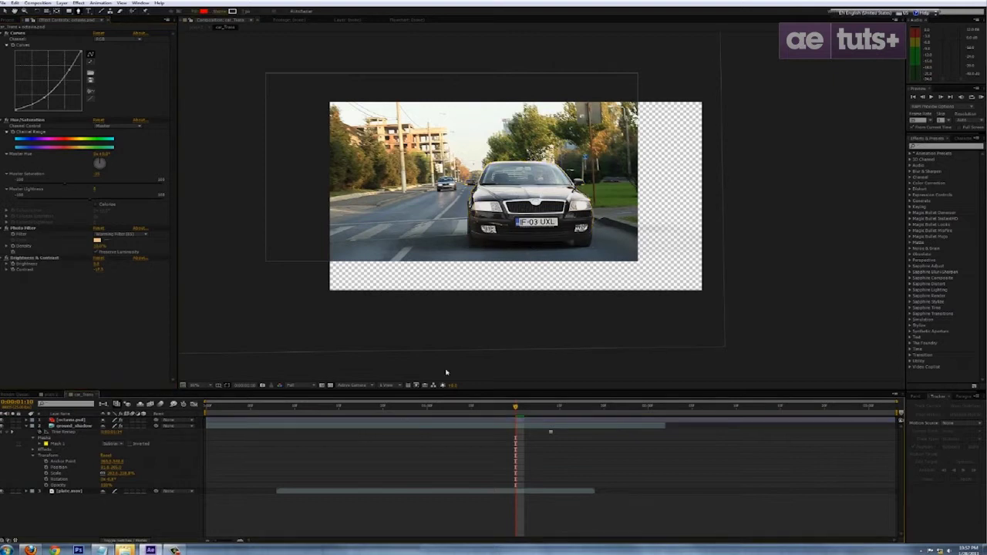
click(3, 491)
click(57, 396)
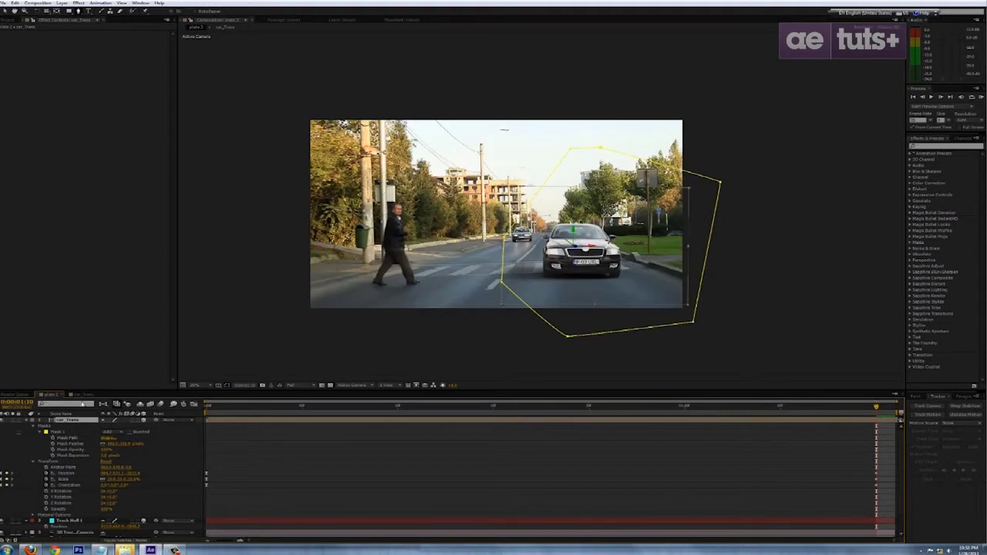
Inspect the car closely in plate 2 and darken octavia.psd's shadows by lowering the lower point of its Curves effect.
scroll(733, 166, up, 1)
drag(739, 156, 707, 80)
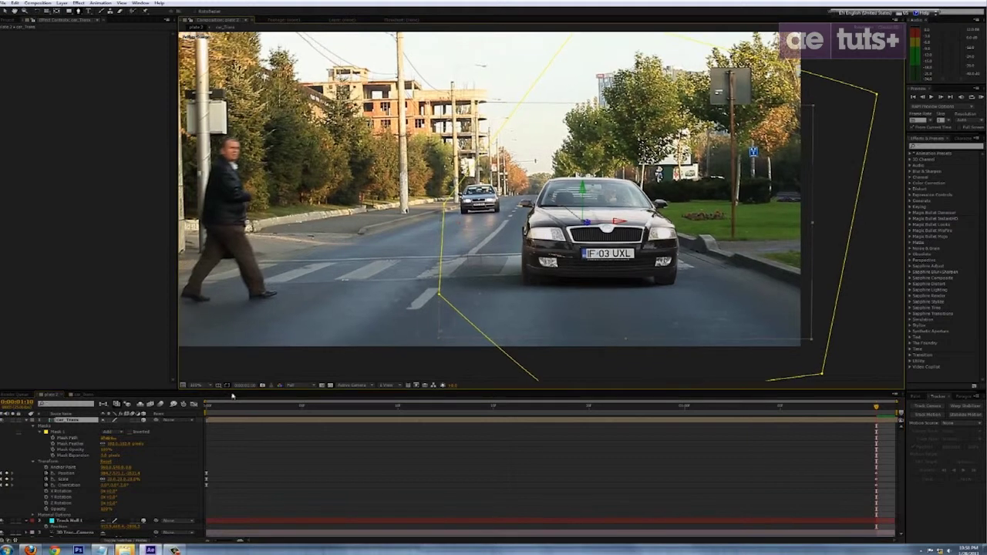
click(99, 393)
click(72, 420)
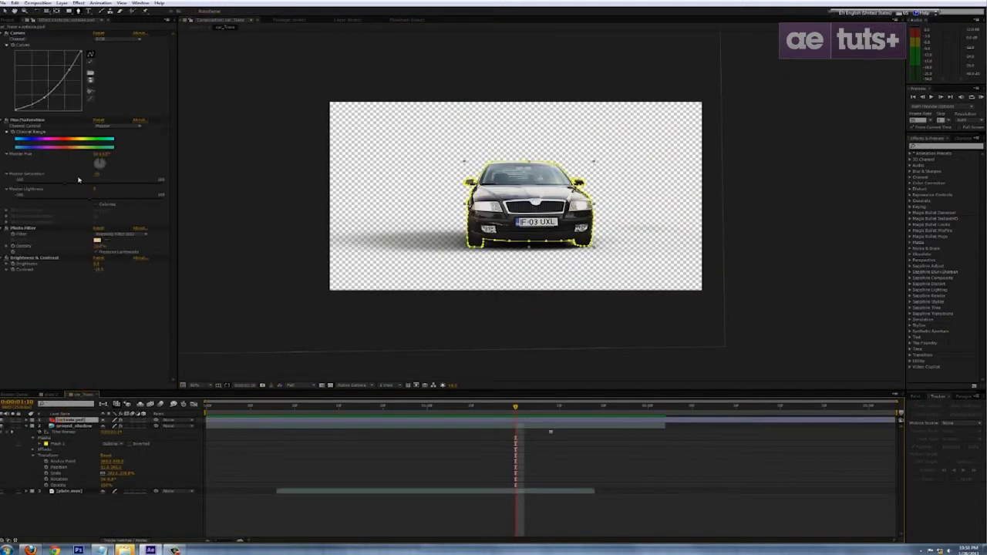
drag(44, 97, 49, 103)
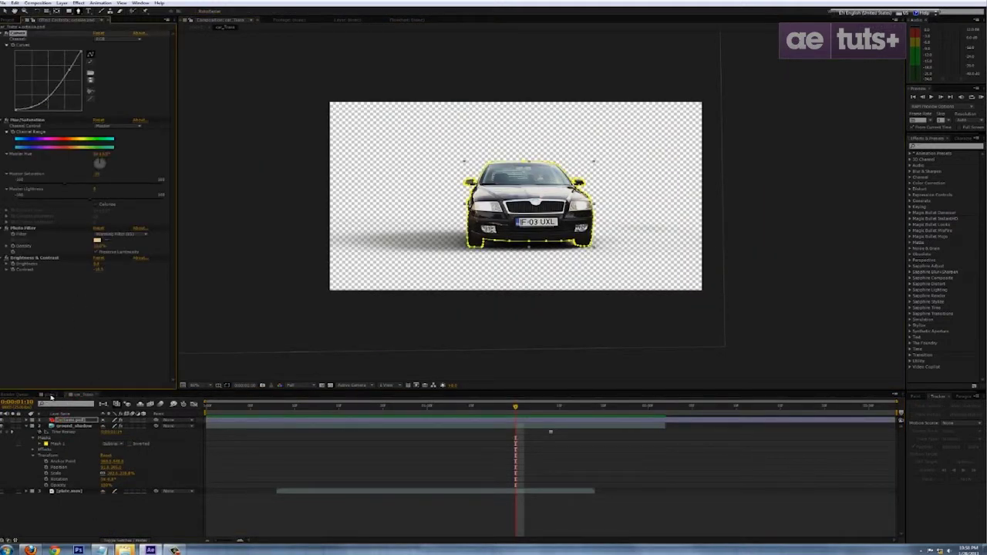
click(51, 394)
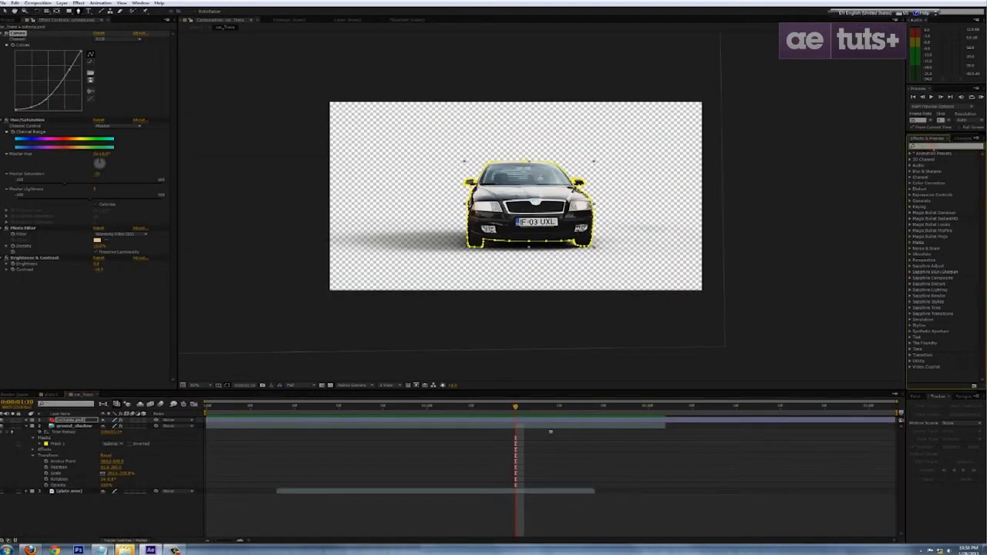
Search the effects for "jp" and apply S_JpegDamage to the octavia.psd layer.
text(jp)
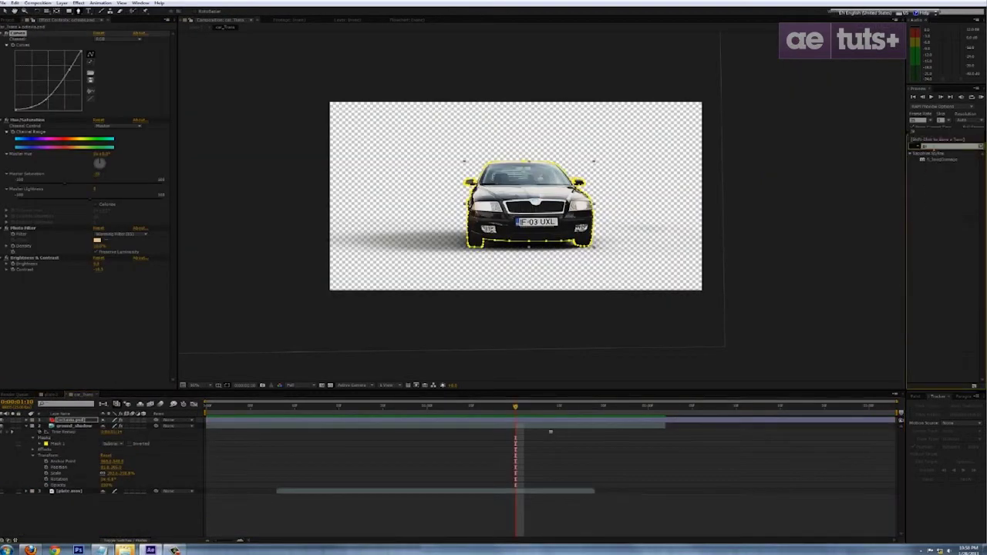
drag(953, 162, 349, 422)
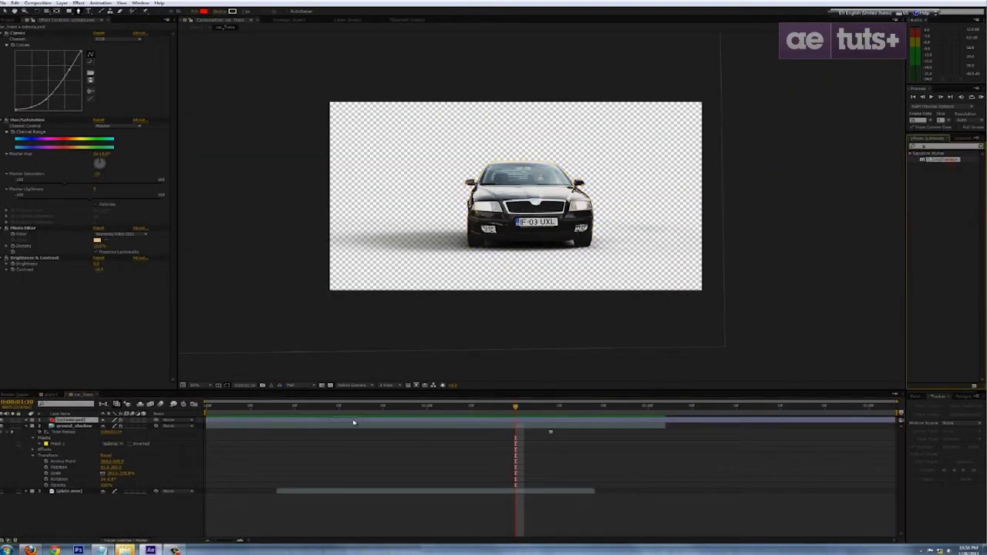
key(v)
Apply Camera Lens Blur to car_Trans in plate 2 and set its Blur Radius to 1.
scroll(430, 308, up, 1)
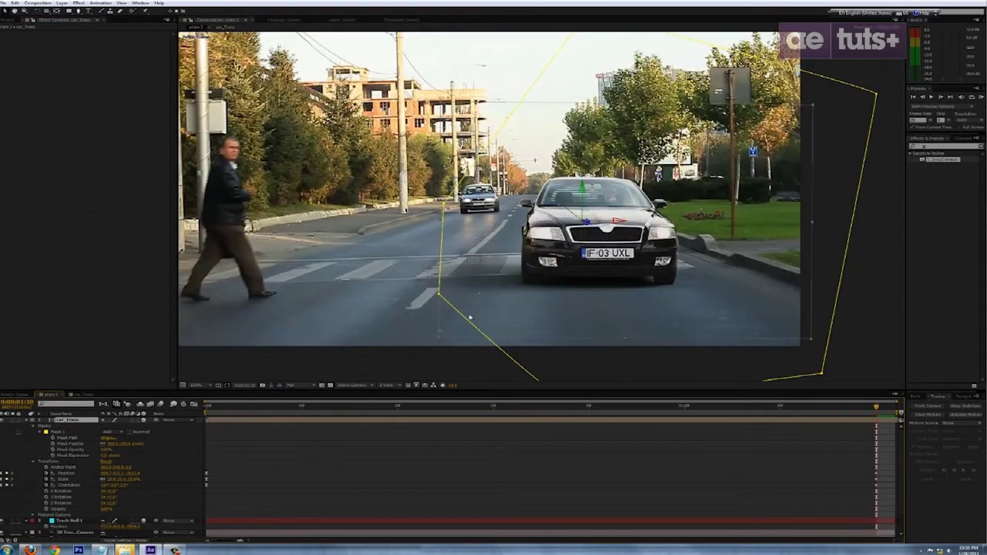
key(period)
click(79, 3)
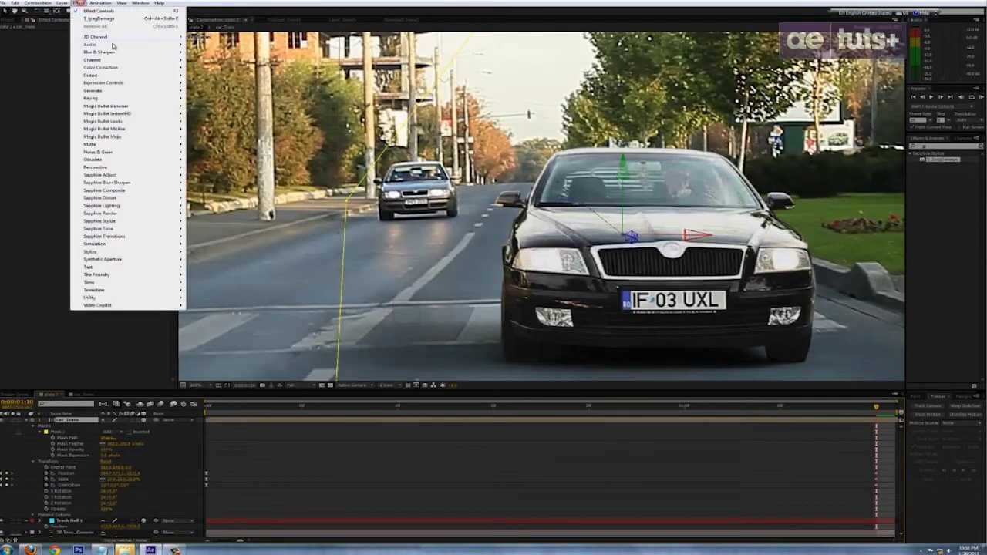
mouse_move(117, 56)
click(212, 63)
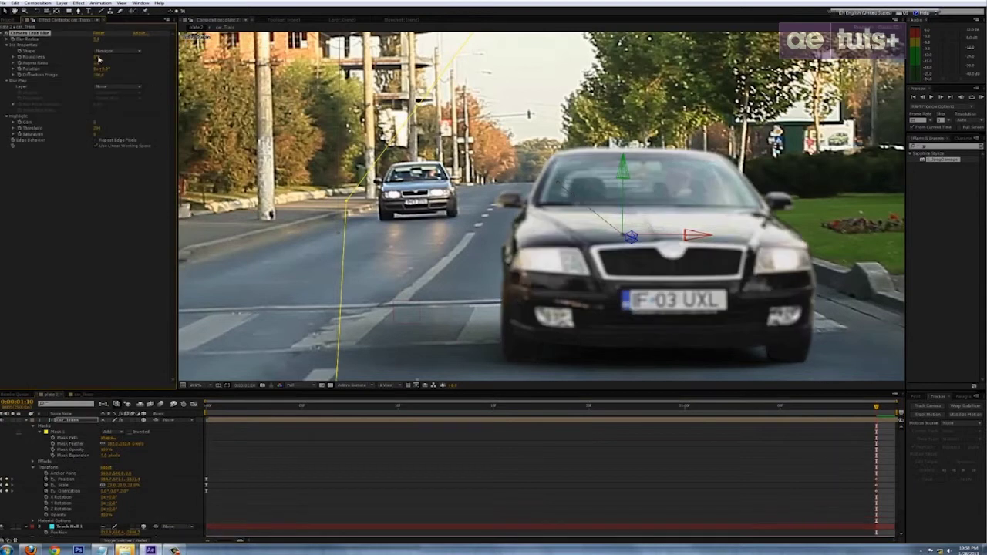
click(99, 74)
key(Return)
click(78, 420)
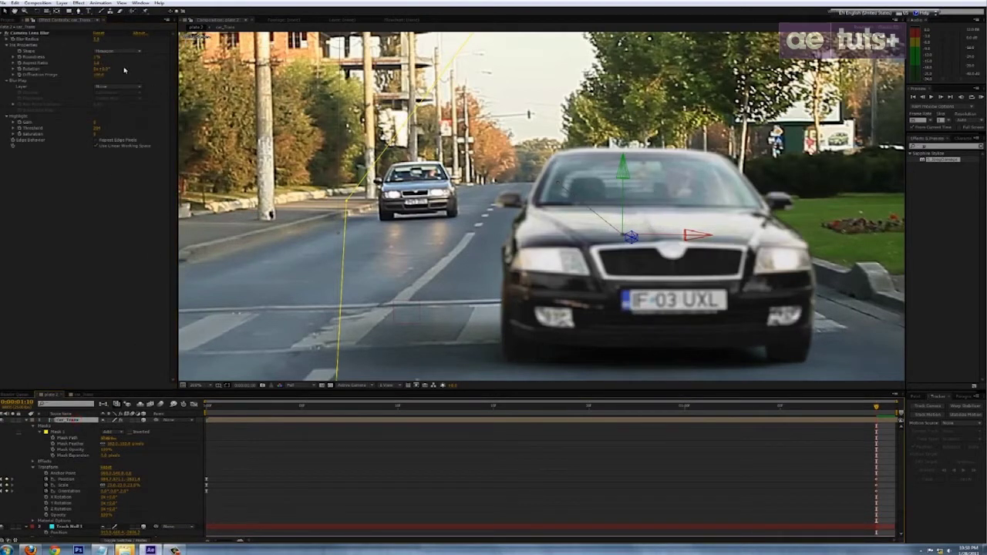
click(96, 39)
text(1)
key(Return)
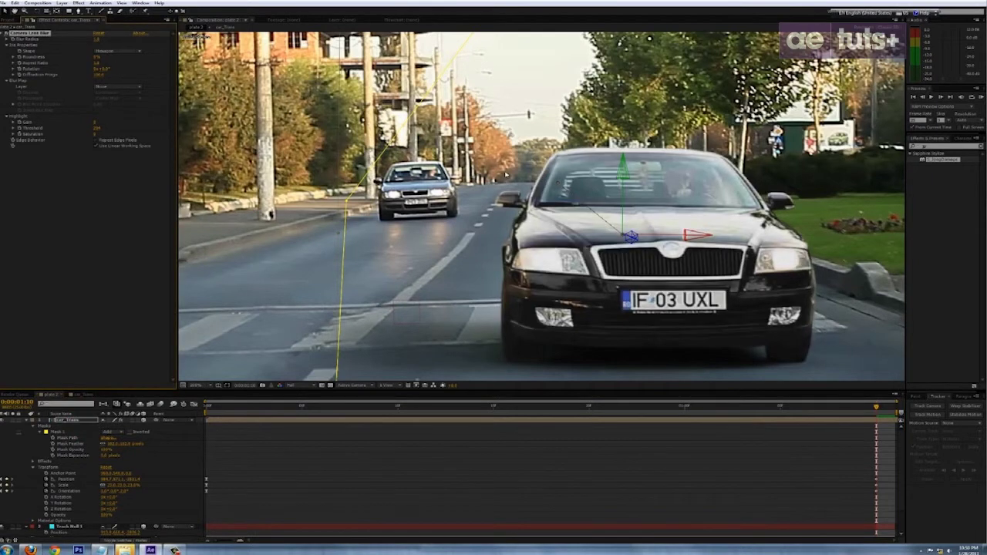
Return to the car_Trans composition and move the Solids folder into the project's main tutorial folder.
scroll(334, 154, down, 1)
click(435, 469)
scroll(528, 279, down, 1)
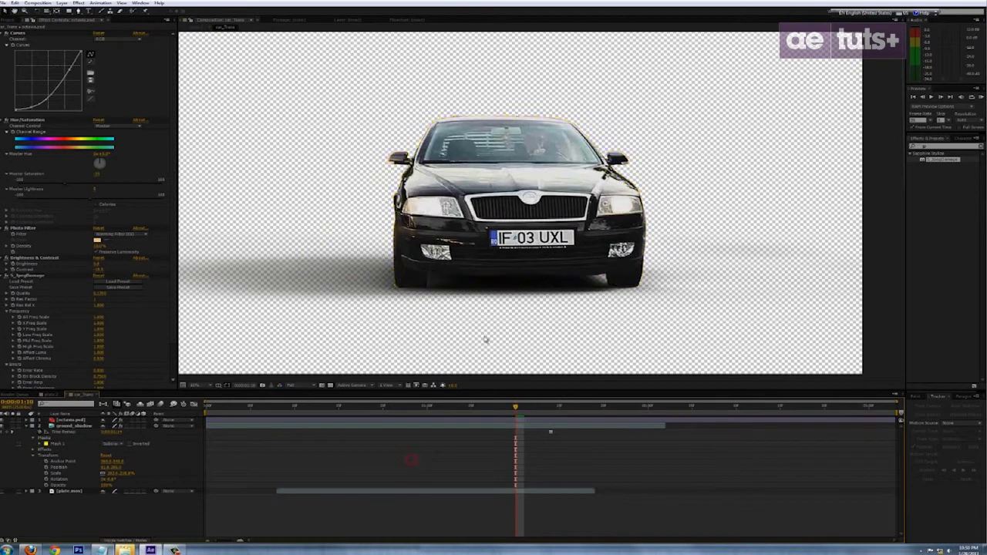
scroll(483, 337, down, 1)
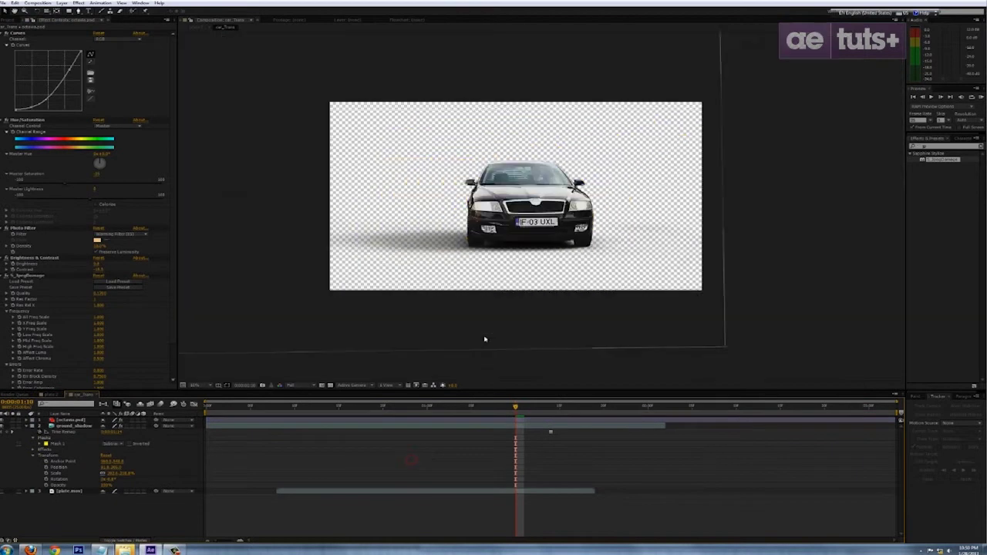
drag(429, 335, 453, 319)
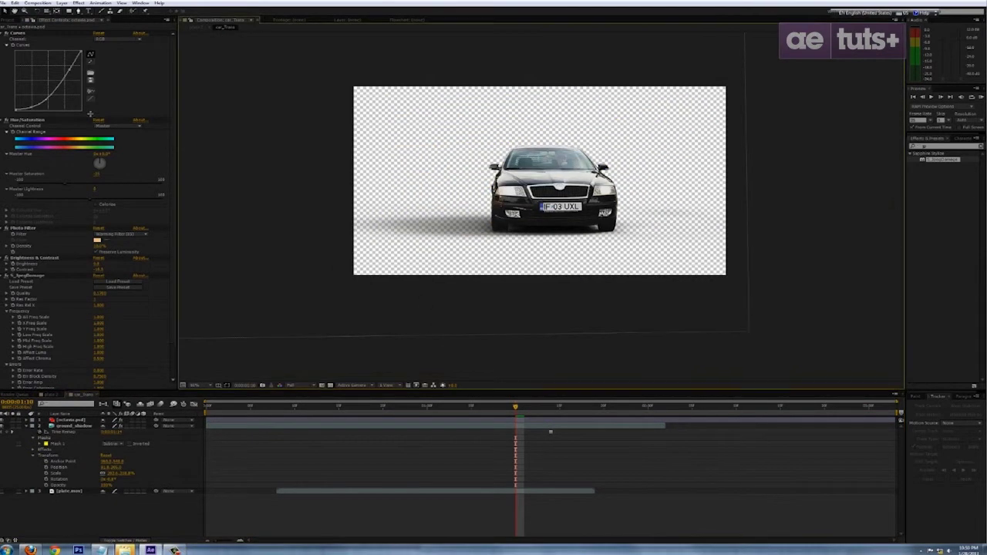
click(8, 21)
click(82, 191)
drag(15, 89, 59, 162)
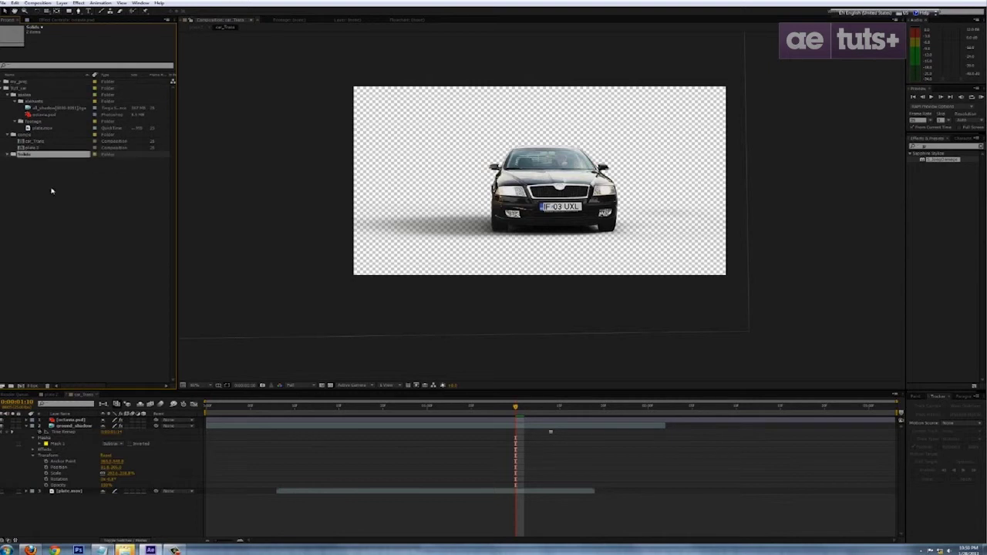
Import the bumper[0000-0051].tga sequence with straight alpha and move it into the elements folder.
double_click(28, 176)
click(382, 163)
double_click(299, 191)
click(280, 188)
click(505, 319)
click(508, 315)
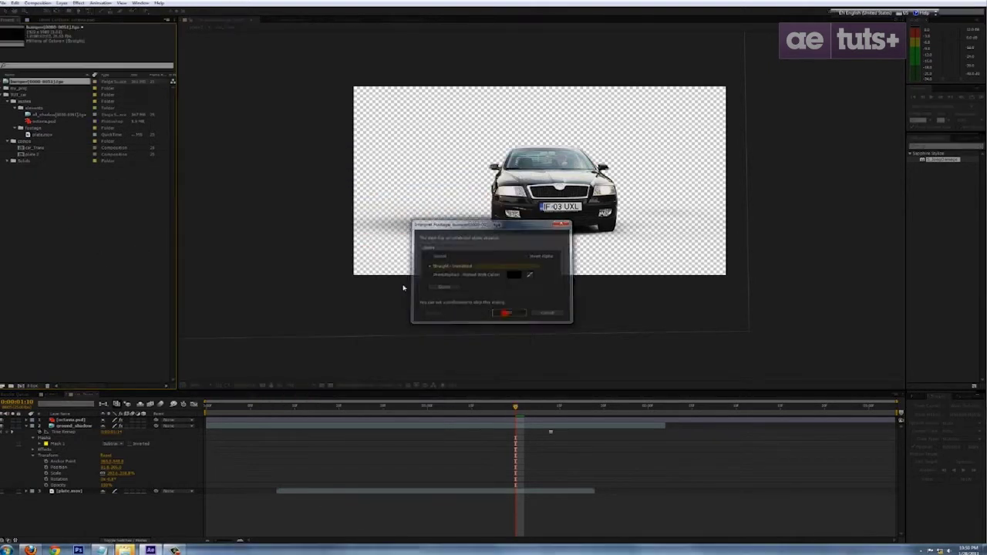
drag(42, 82, 39, 108)
Import the remaining car-part TGA sequences, including frame, hood_upper, lateral_back, lateral_front and mirror, into the elements folder.
double_click(49, 267)
click(381, 164)
double_click(303, 194)
click(286, 189)
click(506, 319)
click(509, 316)
double_click(74, 212)
click(381, 164)
click(505, 319)
double_click(62, 231)
double_click(313, 205)
double_click(62, 247)
click(381, 164)
double_click(65, 254)
click(505, 317)
click(53, 262)
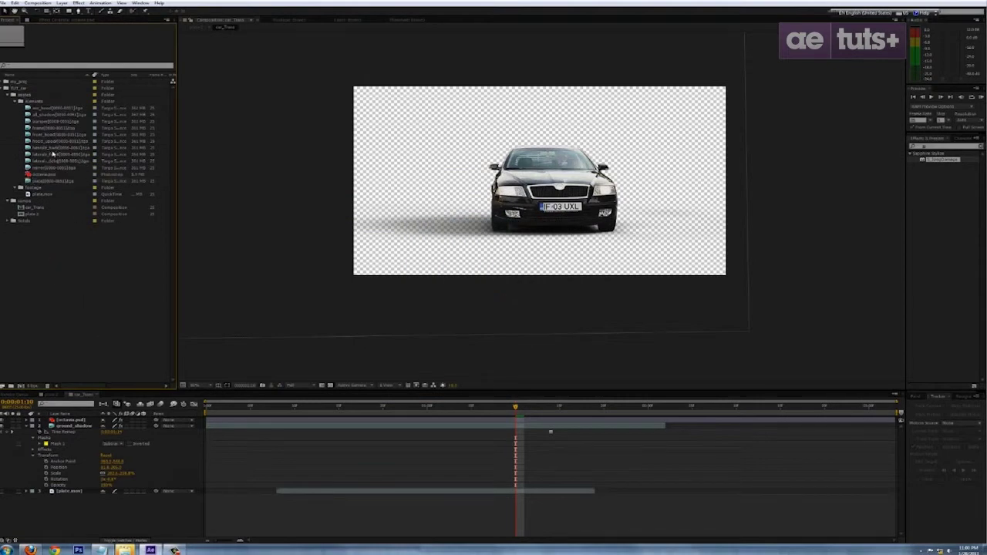
Add the lateral_back and all_shadow sequences above octavia.psd in car_Trans, and enlarge all_shadow to roughly match the car photo.
click(48, 155)
drag(60, 148, 138, 421)
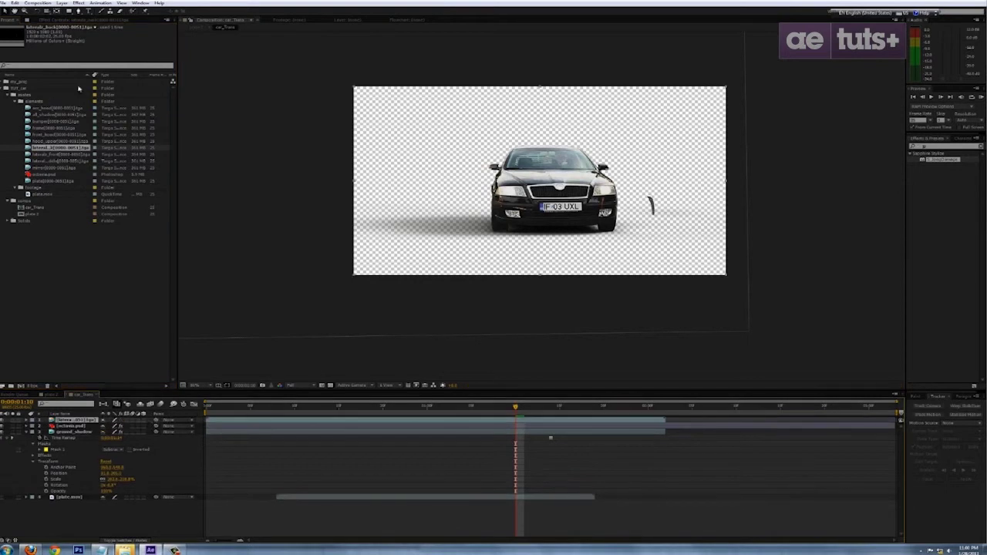
drag(54, 115, 77, 420)
click(682, 268)
drag(726, 275, 886, 356)
drag(816, 316, 795, 356)
Fit the all_shadow render over the car photo by scaling and moving it at reduced opacity, and restore its opacity to 100%.
click(26, 421)
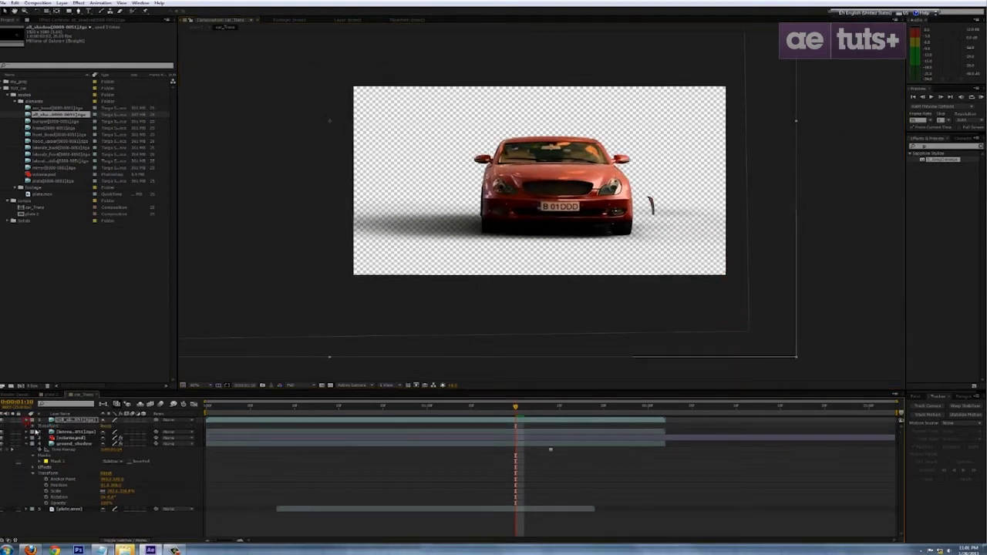
click(33, 425)
drag(104, 455, 72, 454)
drag(796, 120, 759, 131)
click(622, 188)
scroll(609, 197, up, 1)
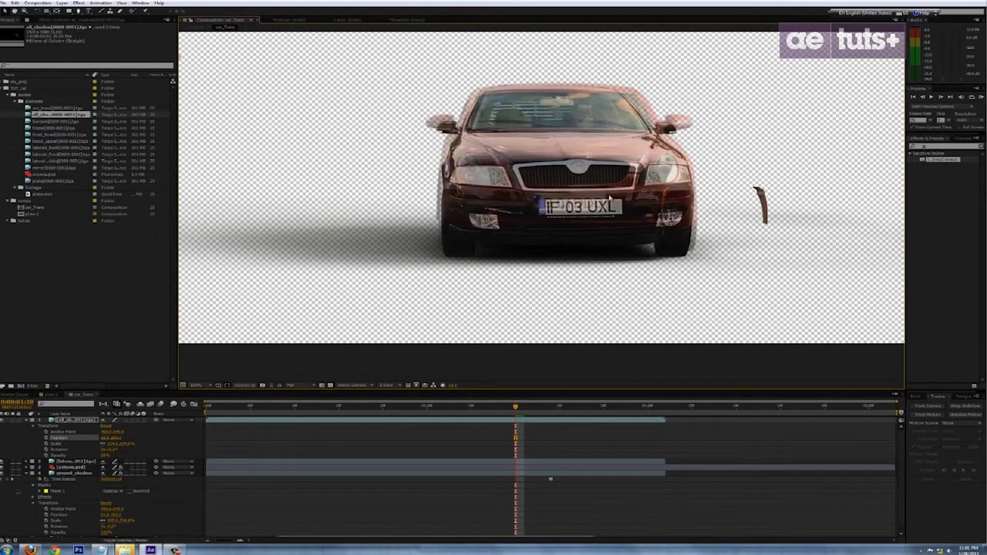
key(comma)
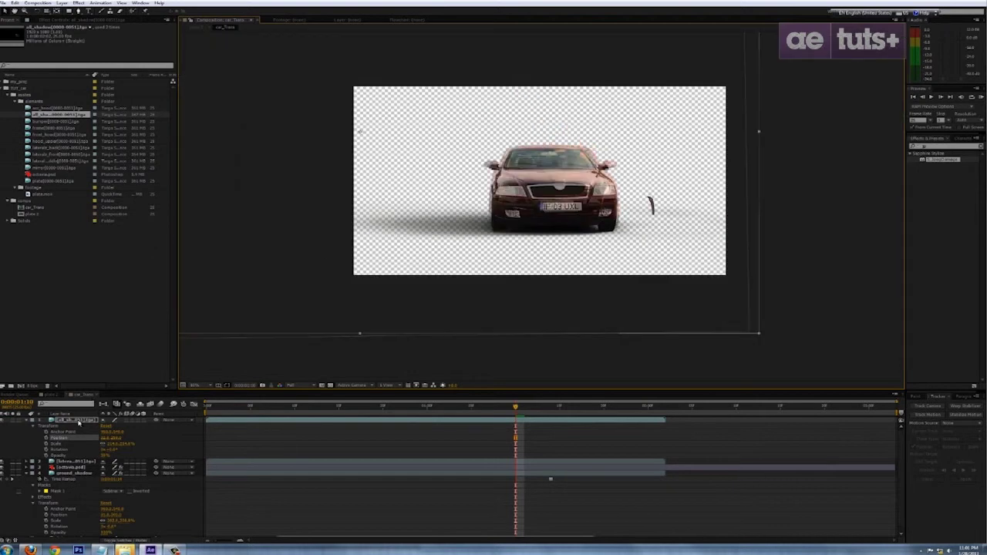
click(64, 427)
drag(106, 456, 230, 457)
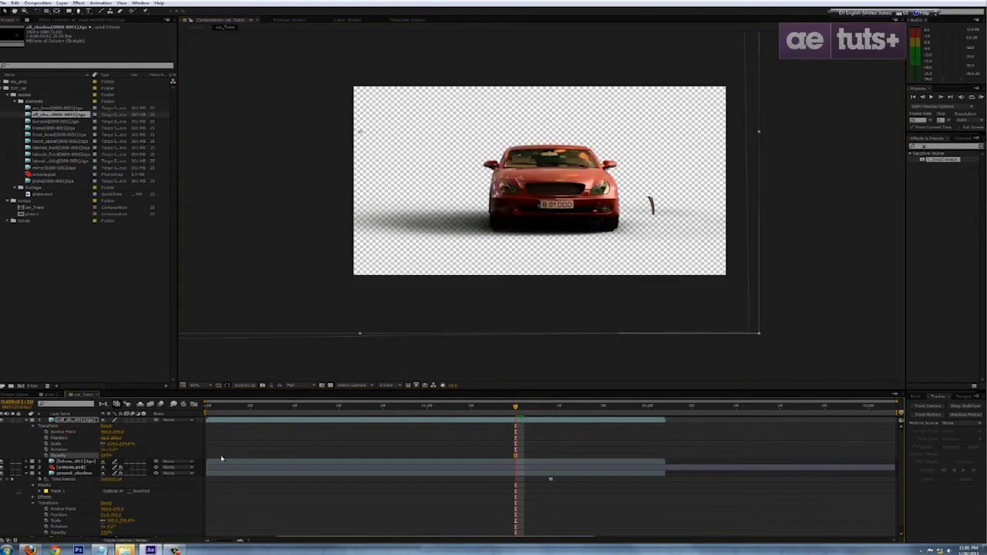
Delete the all_shadow layer from car_Trans and return to the start of the timeline.
click(73, 461)
click(67, 420)
key(Delete)
drag(422, 417, 112, 425)
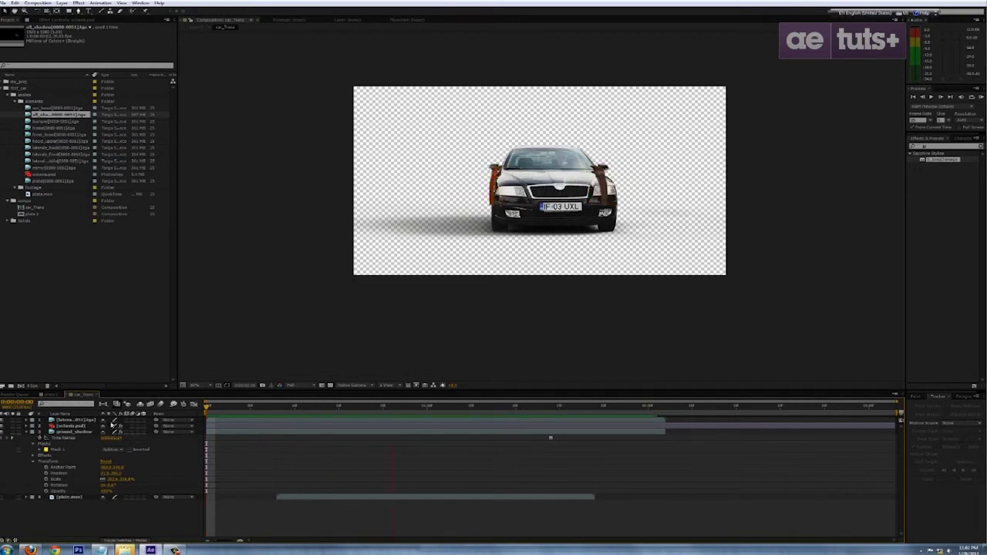
Draw a closed Pen tool mask around the car's outline on the lateral_back layer.
scroll(526, 255, up, 1)
drag(531, 254, 472, 275)
click(79, 13)
click(381, 275)
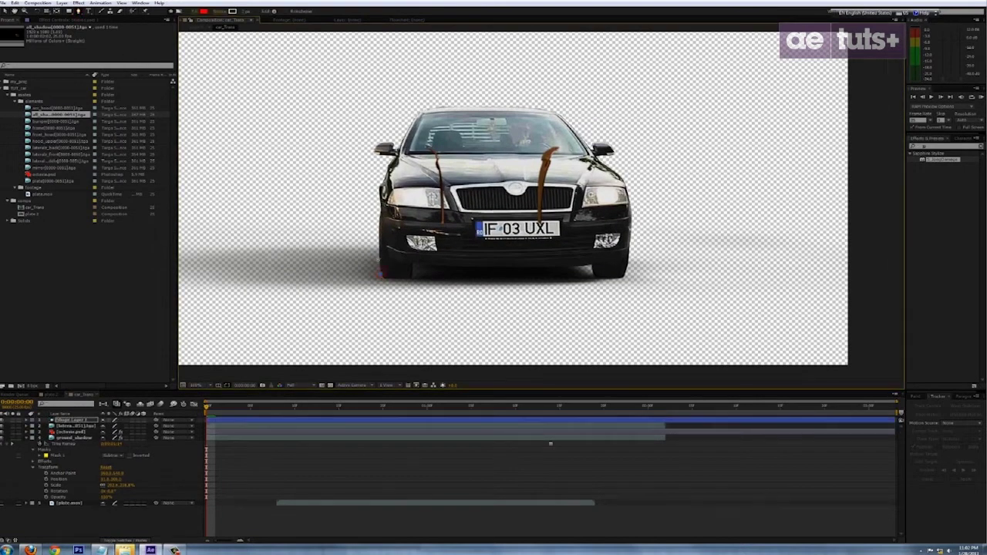
key(ctrl+z)
click(84, 421)
click(383, 275)
click(380, 263)
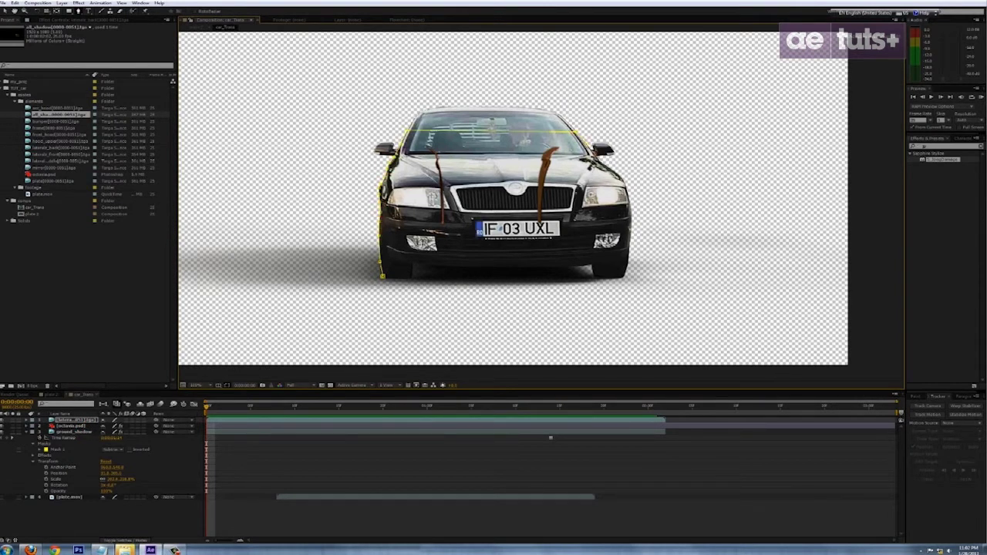
click(626, 276)
click(382, 276)
Set the lateral_back mask to Subtract with a feather of about 1 pixel and scrub ahead to view the side panels behind the car.
click(87, 421)
click(26, 420)
click(32, 426)
click(113, 431)
click(132, 457)
drag(206, 406, 347, 412)
click(39, 432)
click(424, 421)
click(388, 432)
Add the lateral_front sequence above lateral_back, paste the car-outline mask onto it and preview the animation.
click(51, 116)
drag(50, 154, 81, 421)
key(ctrl+d)
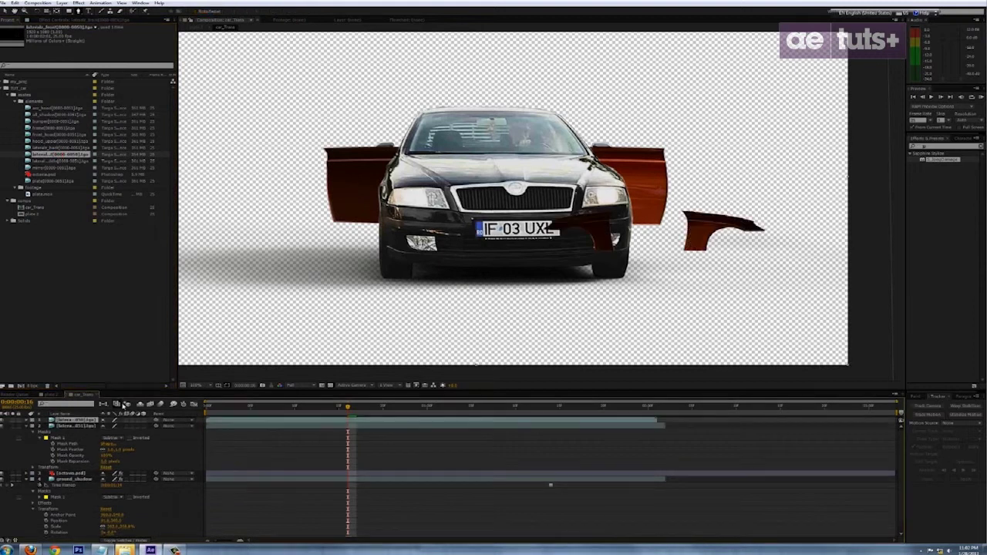
click(78, 420)
key(ctrl+v)
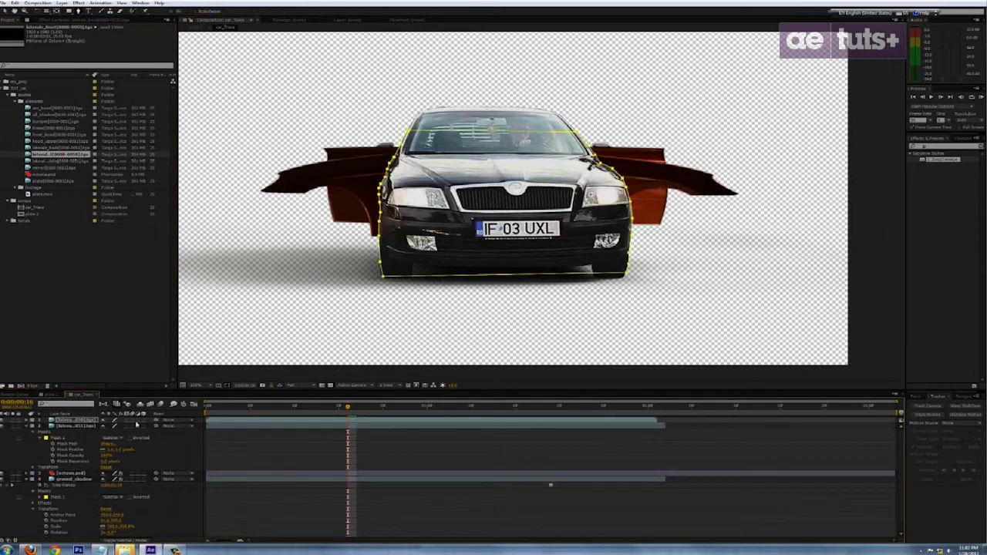
key(space)
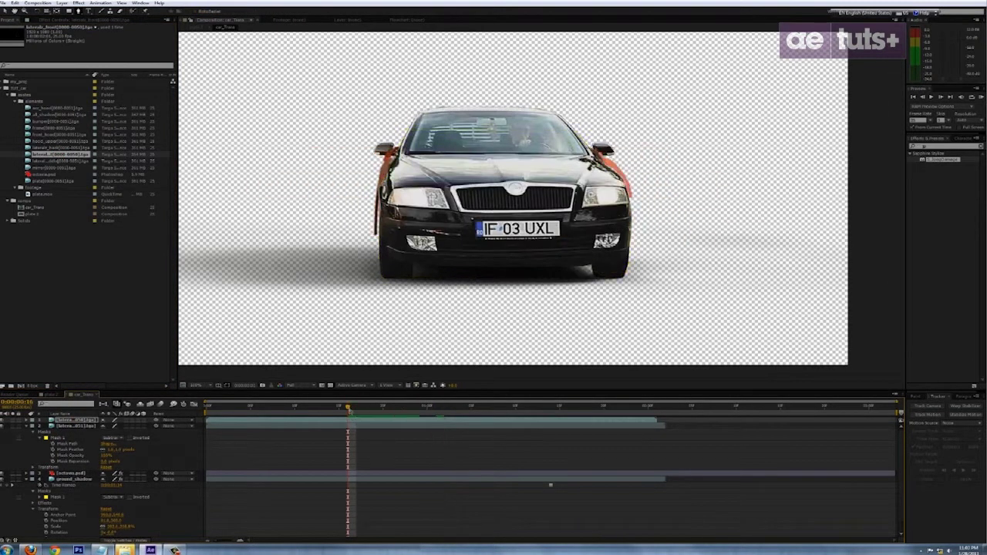
key(space)
Set the lateral_front mask mode to None and start keyframing its Mask Path around 0:00:01:00.
drag(349, 409, 410, 409)
click(27, 420)
click(33, 426)
click(111, 433)
click(115, 414)
click(426, 412)
key(period)
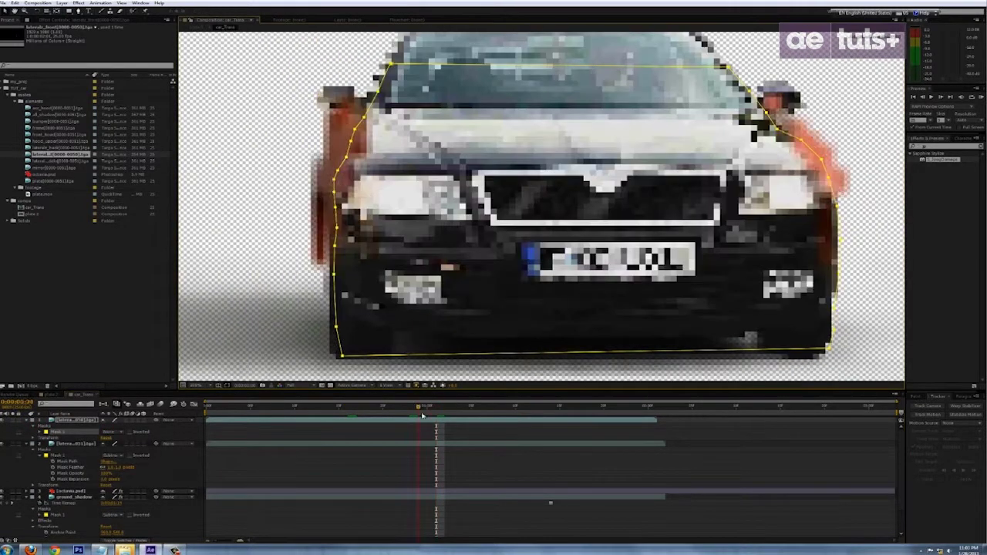
click(39, 432)
click(53, 438)
key(Page_Up)
Reshape both sides of the lateral_front mask around frames 24 and 25 so it no longer cuts the closing fenders.
drag(364, 117, 406, 157)
drag(351, 140, 376, 196)
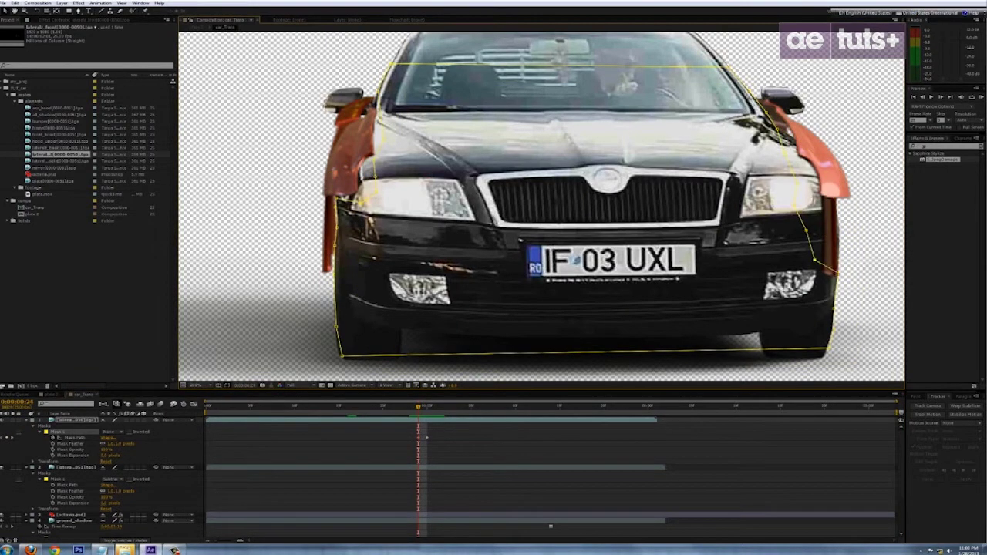
key(Page_Down)
drag(838, 207, 808, 239)
drag(840, 239, 807, 278)
drag(356, 129, 397, 116)
At frame 0:00:00:21, pull the lateral_front mask points on the car's headlight side back out to the body outline.
key(Page_Up)
key(Page_Up)
key(Page_Up)
key(Page_Up)
key(Page_Down)
key(Page_Down)
key(Page_Down)
key(Page_Up)
key(Page_Up)
key(Page_Up)
drag(799, 185, 827, 176)
drag(782, 154, 818, 145)
drag(774, 129, 787, 128)
drag(795, 206, 836, 215)
drag(807, 230, 835, 259)
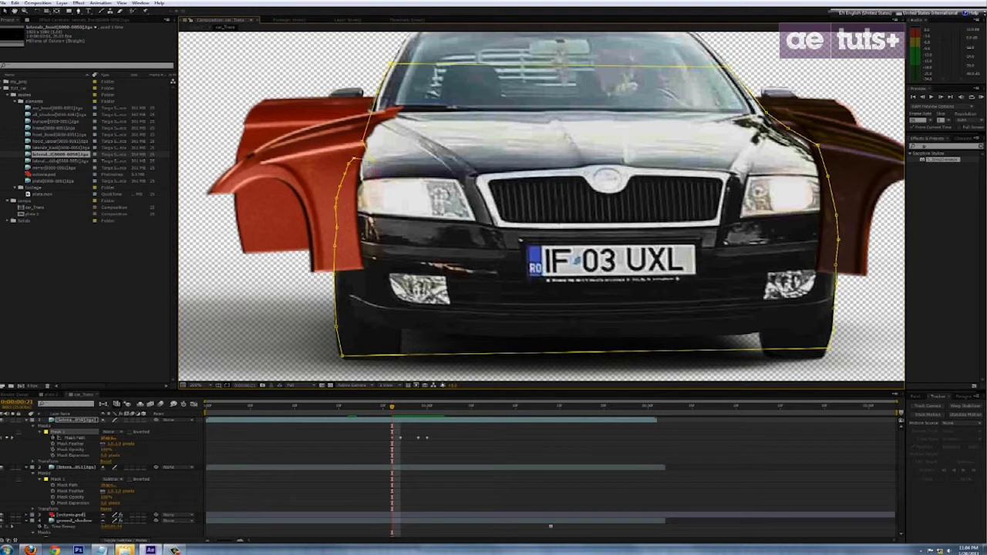
Refine the lateral_front mask shape at frame 0:00:00:22 and set the mask mode back to Subtract.
key(Page_Down)
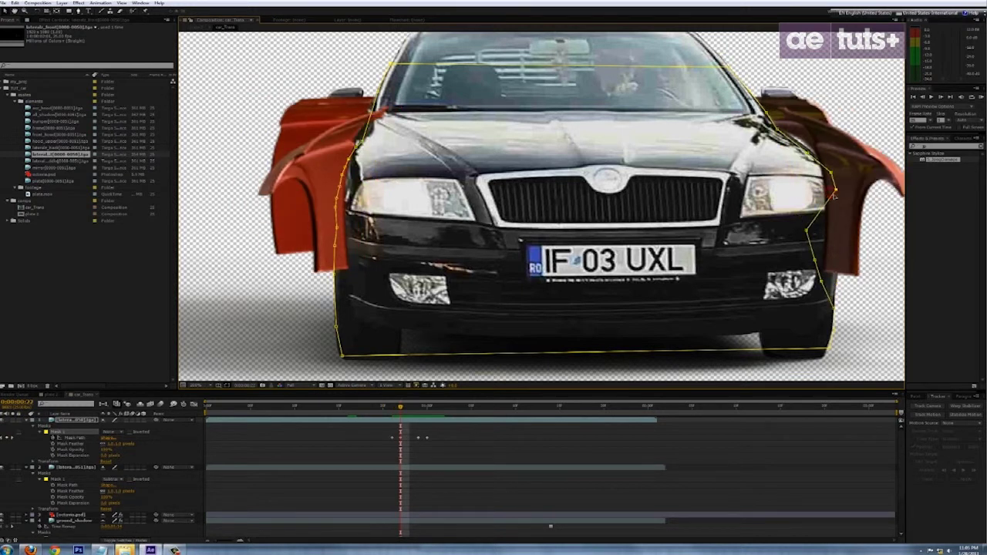
key(Page_Down)
key(Page_Up)
key(Page_Up)
key(Page_Up)
key(Page_Up)
key(Page_Up)
key(Page_Up)
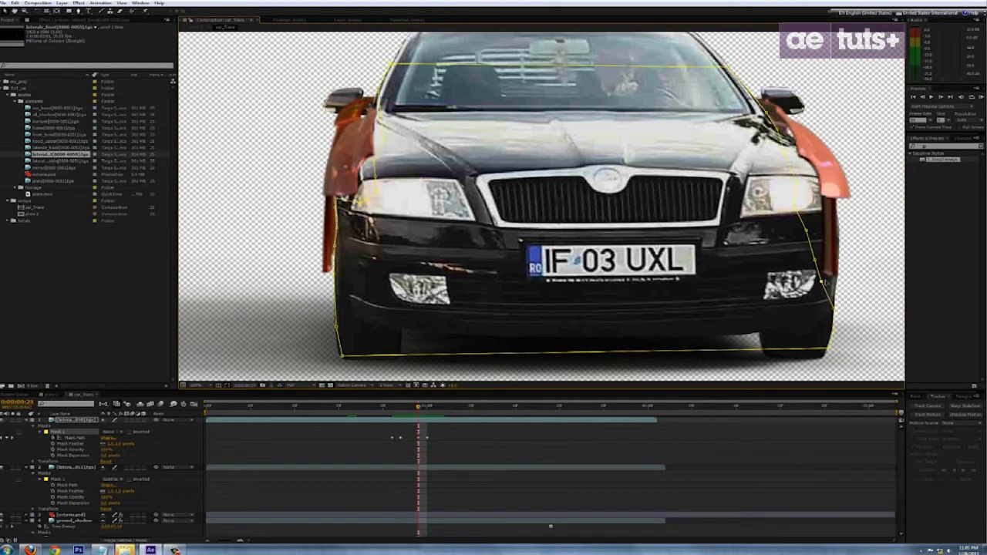
click(112, 432)
click(121, 454)
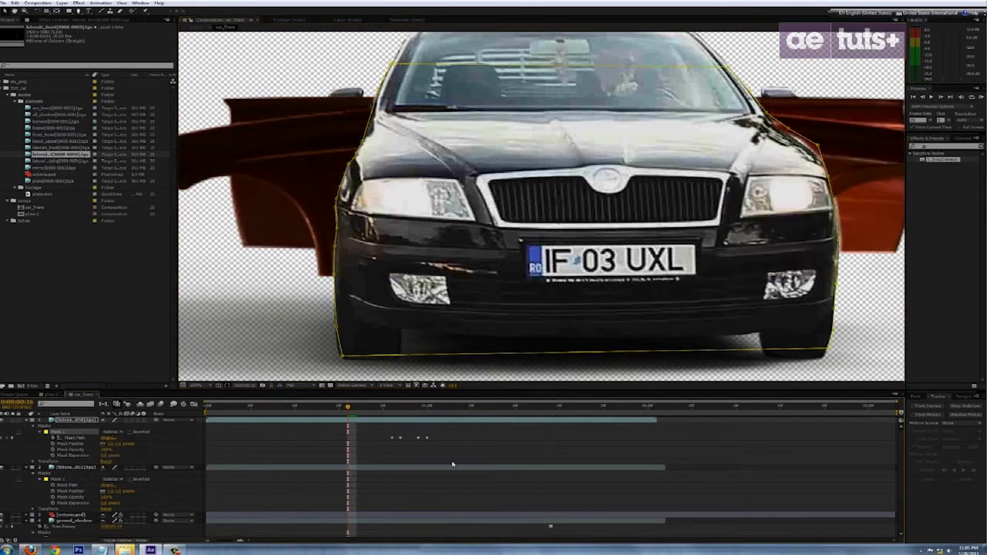
Step through the frames from 0:00:00:16 to 0:00:01:01 to examine how the animated mask reveals the lateral_front panels.
key(Page_Down)
key(Page_Down)
key(Page_Down)
key(Page_Down)
key(Page_Down)
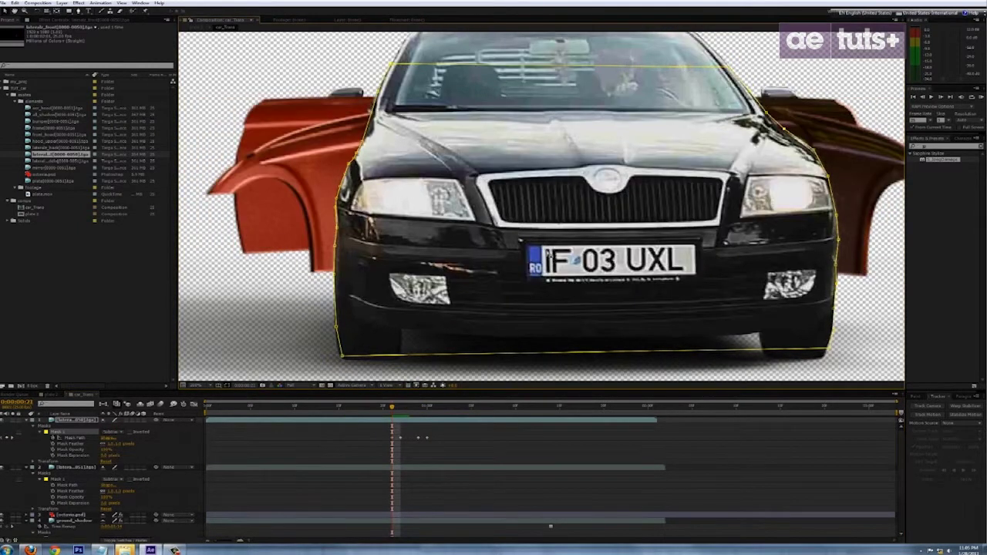
key(Page_Down)
key(Page_Down)
key(Page_Down)
key(Page_Down)
key(Page_Down)
key(comma)
click(320, 450)
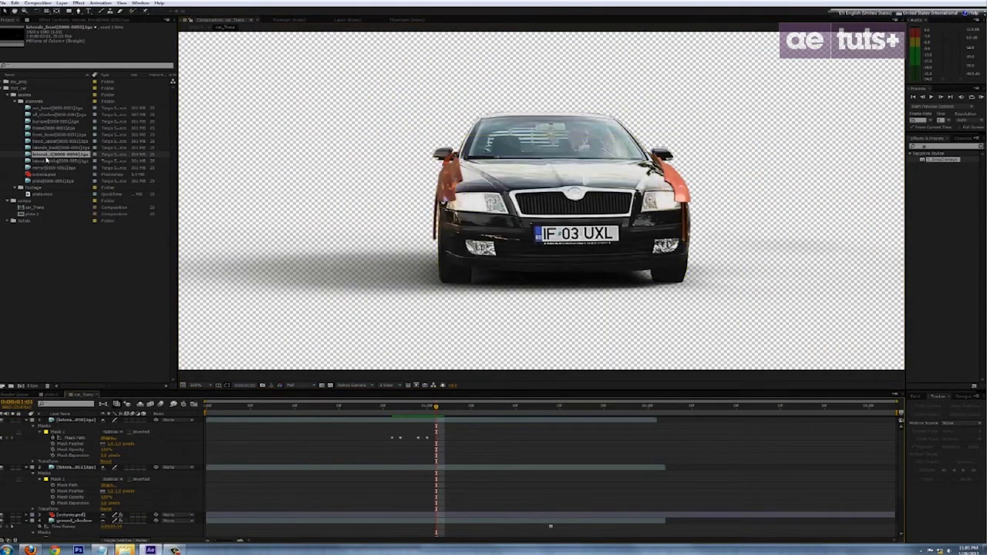
Add the lateral_middle sequence between lateral_front and lateral_back and copy the lateral_back mask onto it.
drag(59, 160, 91, 445)
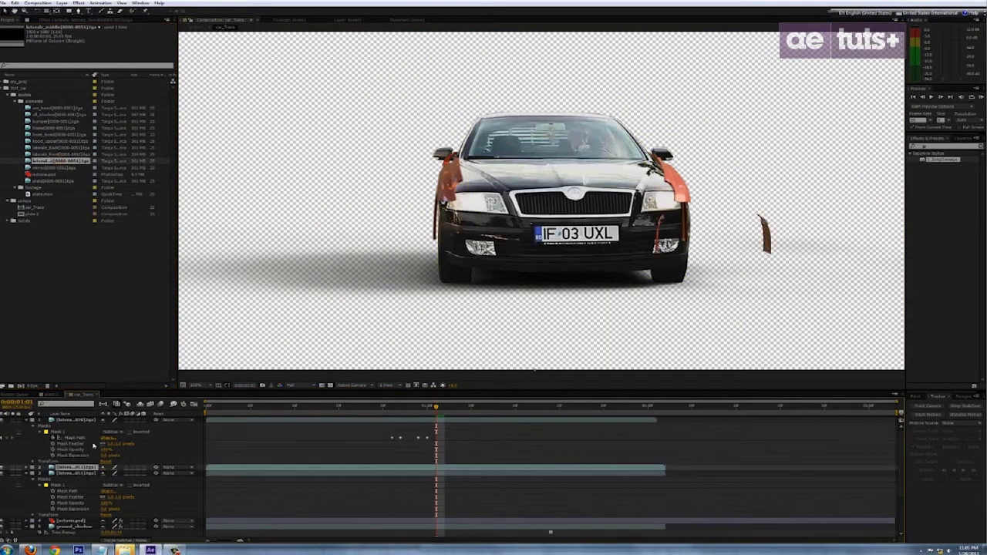
click(83, 473)
click(93, 467)
key(ctrl+v)
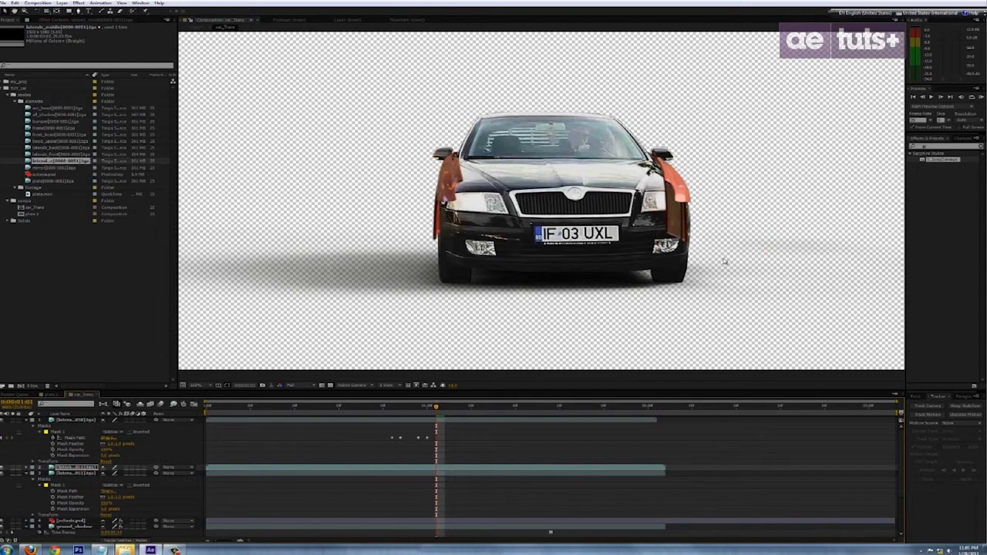
click(83, 486)
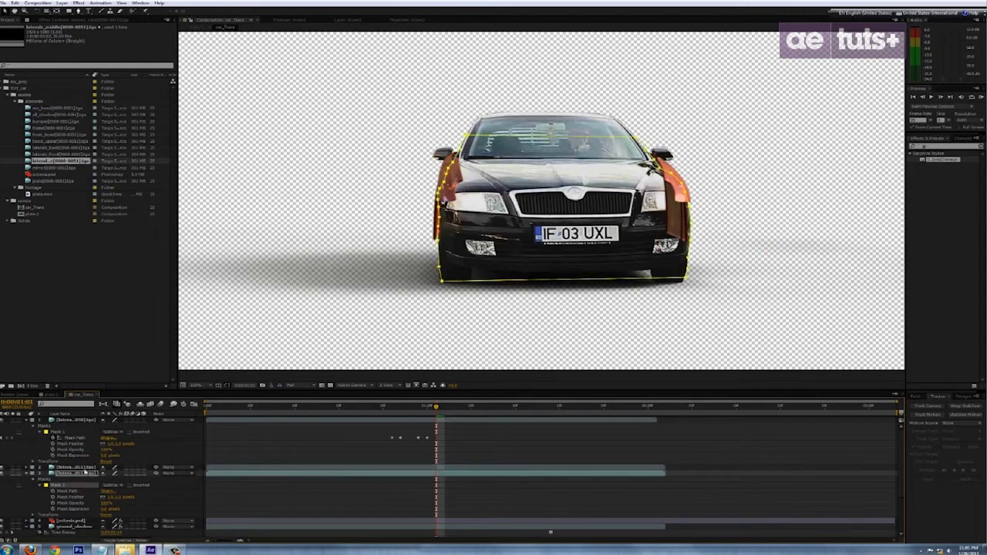
click(85, 468)
click(397, 484)
Stagger the lateral_middle layer about 4 frames and the lateral_front layer about 8 frames later, and check the timing in the plate composition.
drag(436, 406, 207, 409)
drag(237, 468, 272, 472)
drag(209, 419, 281, 419)
click(51, 396)
drag(6, 402, 23, 404)
click(83, 394)
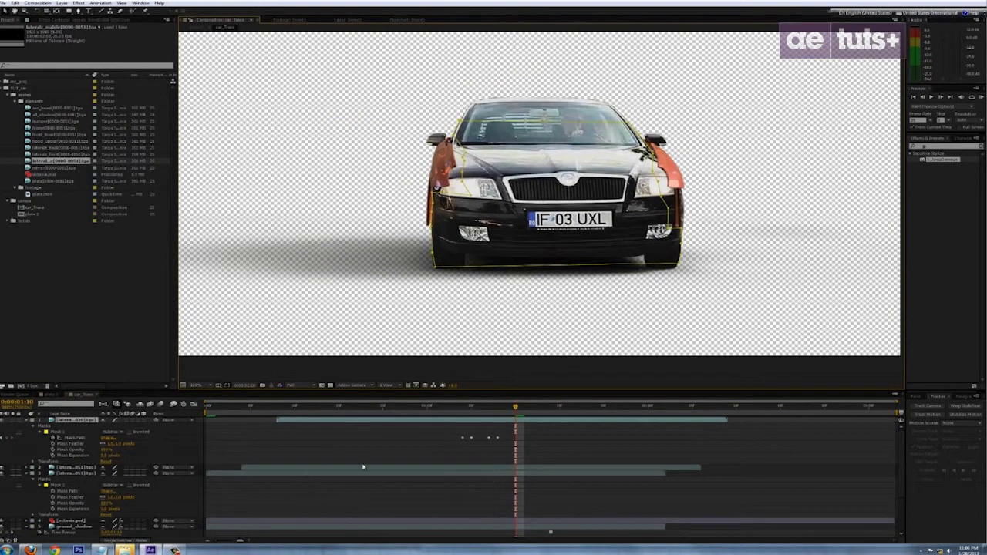
Retime lateral_middle to start about 4 frames in and lateral_front about 9 frames in, previewing the staggered animation.
drag(516, 407, 192, 434)
drag(263, 468, 289, 468)
drag(301, 421, 345, 425)
key(space)
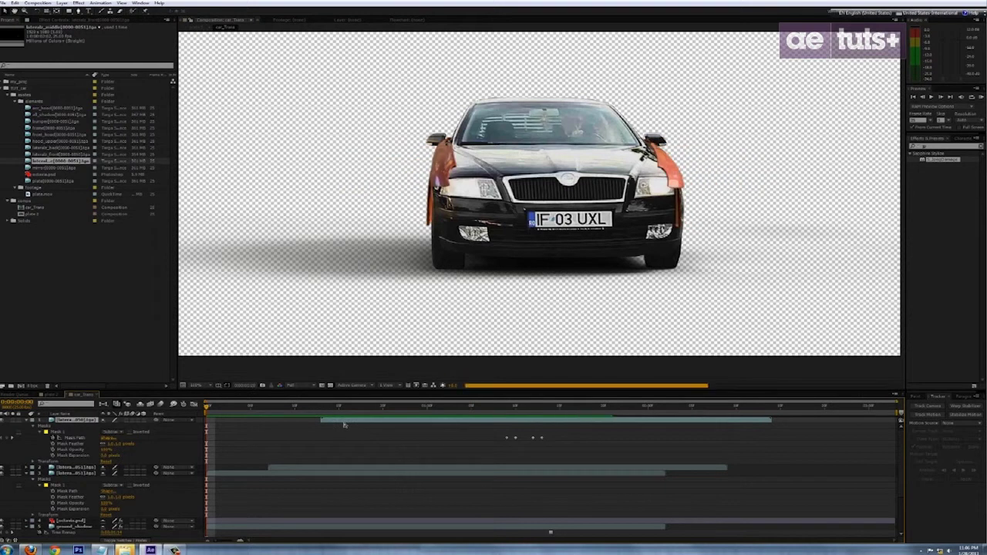
drag(480, 410, 450, 427)
drag(410, 468, 380, 467)
drag(215, 406, 155, 416)
key(space)
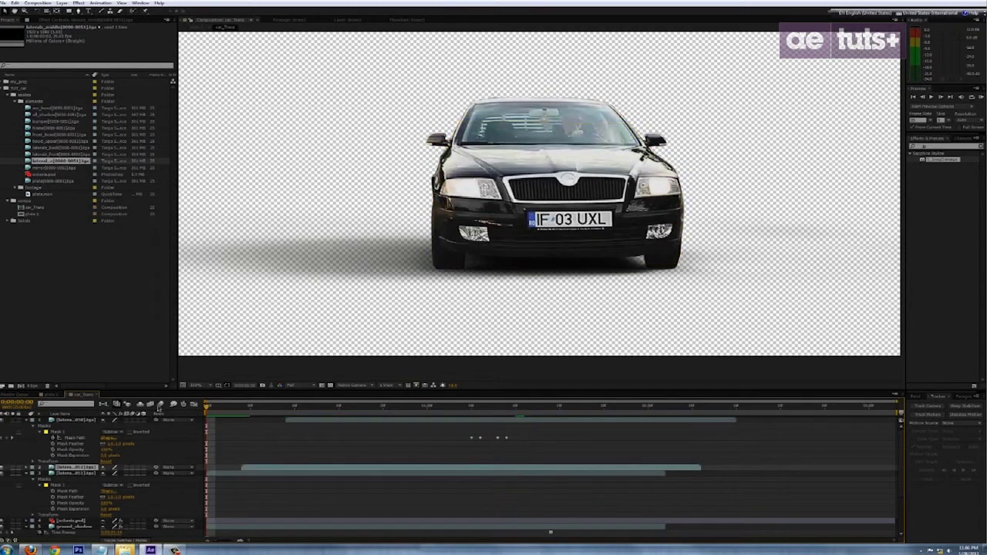
key(space)
Shift the three lateral layers together about 8 frames earlier and scrub through the result.
drag(405, 406, 474, 415)
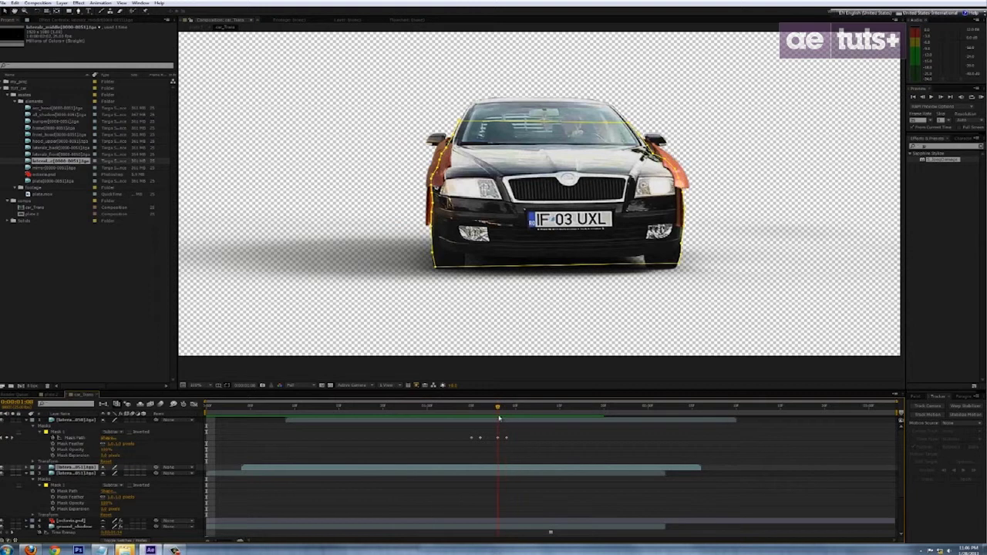
click(352, 420)
shift+click(323, 472)
drag(259, 406, 205, 412)
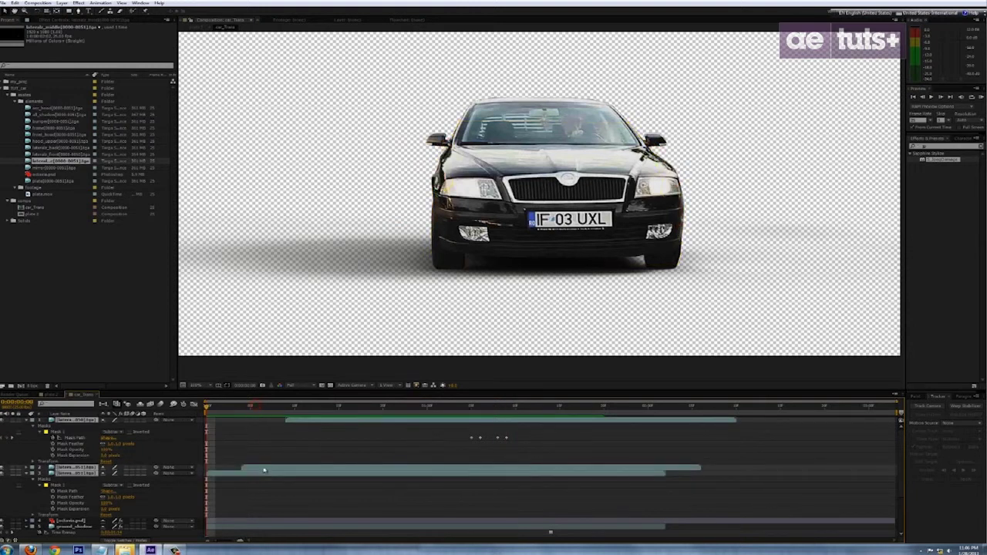
drag(262, 467, 247, 471)
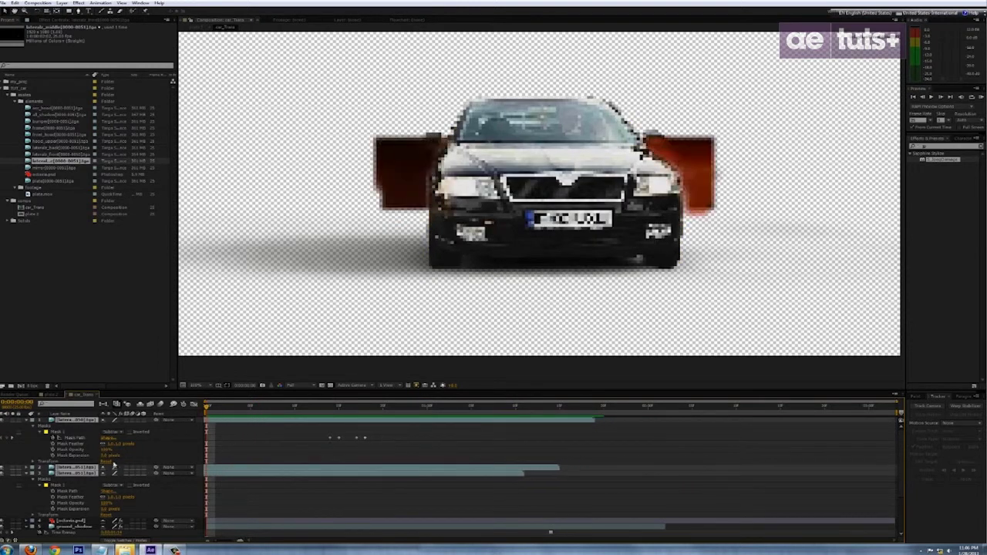
drag(123, 466, 163, 469)
drag(212, 407, 402, 425)
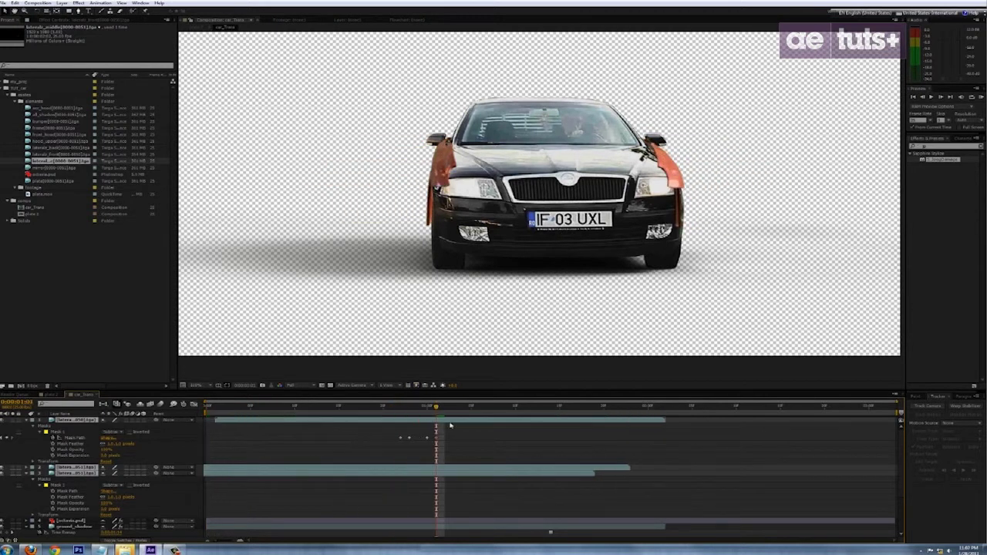
drag(436, 411, 137, 434)
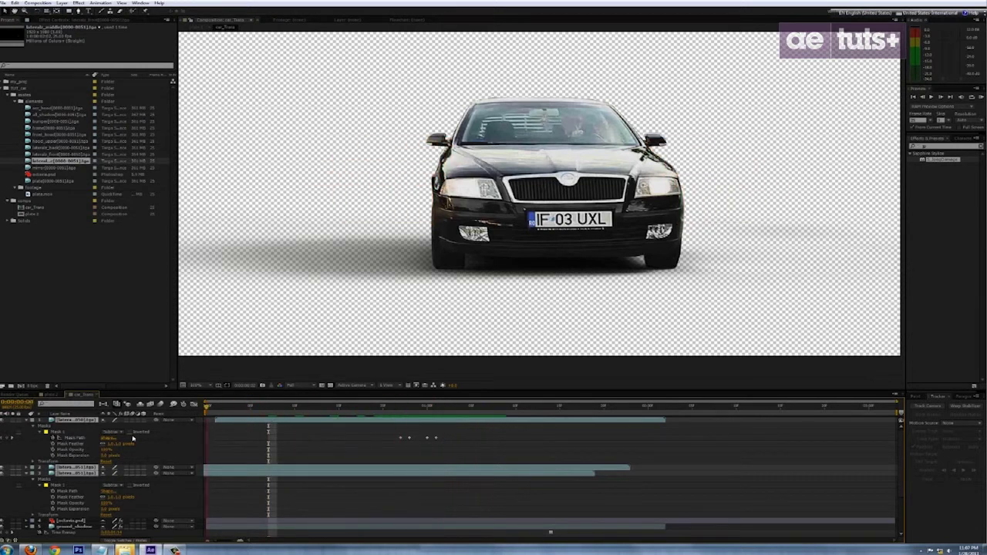
Move the lateral_middle and lateral_front layers about two frames later each.
click(228, 461)
click(225, 469)
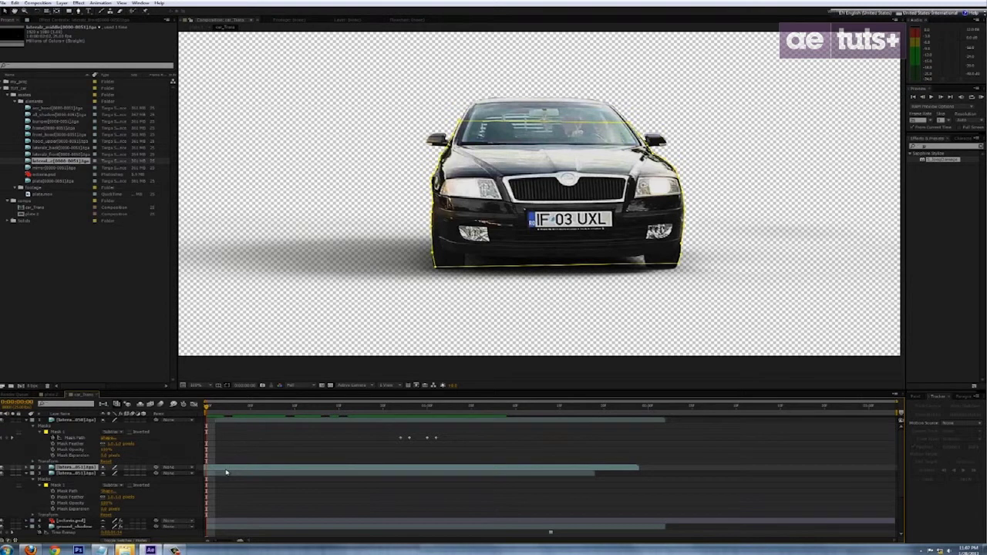
drag(231, 420, 202, 426)
Add the hood_upper sequence at the top of the car_Trans layer stack and try to paste a copied mask onto it.
click(69, 296)
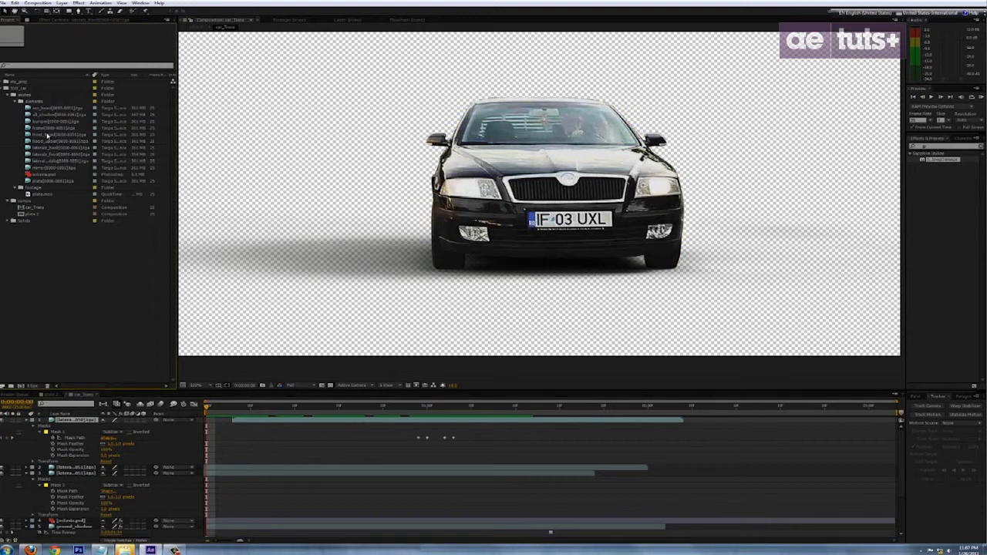
click(47, 135)
drag(52, 144, 85, 416)
click(57, 467)
key(ctrl+c)
click(82, 420)
key(ctrl+v)
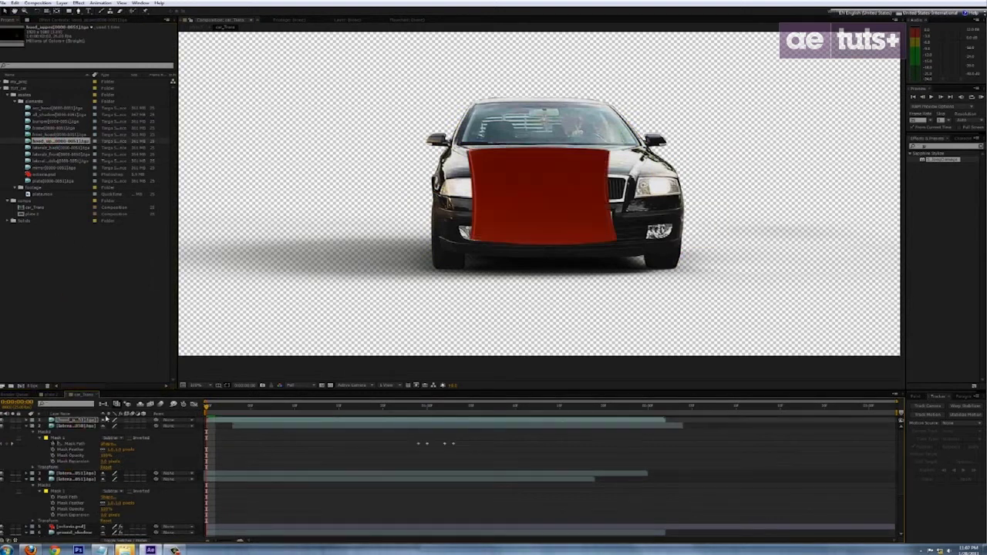
Draw a closed Pen tool mask on hood_upper following the car's side, roof and windshield pillars and closing across the lower bumper.
click(79, 12)
click(432, 211)
click(434, 178)
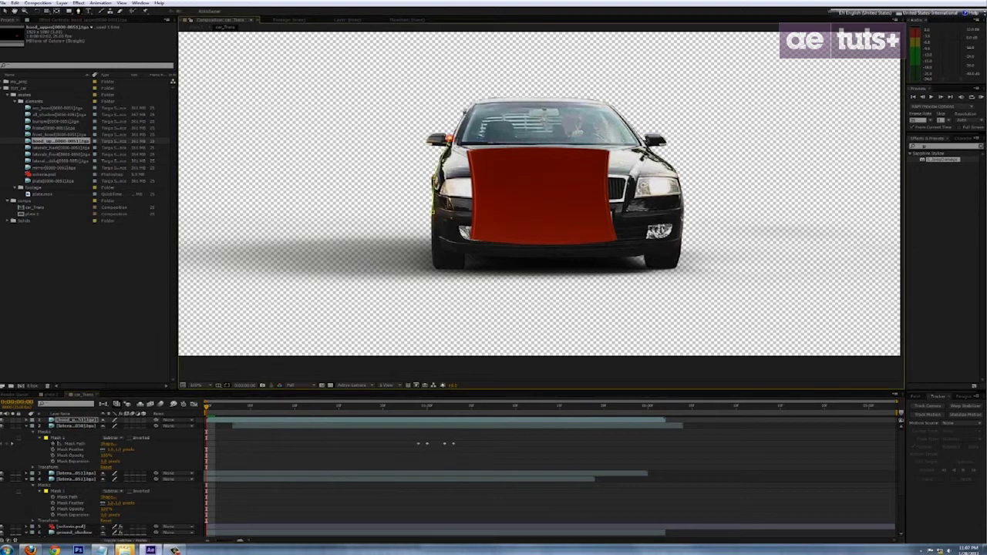
click(486, 101)
scroll(486, 101, up, 1)
mouse_move(486, 101)
mouse_down()
mouse_move(487, 191)
mouse_move(477, 93)
mouse_up()
click(427, 253)
click(492, 253)
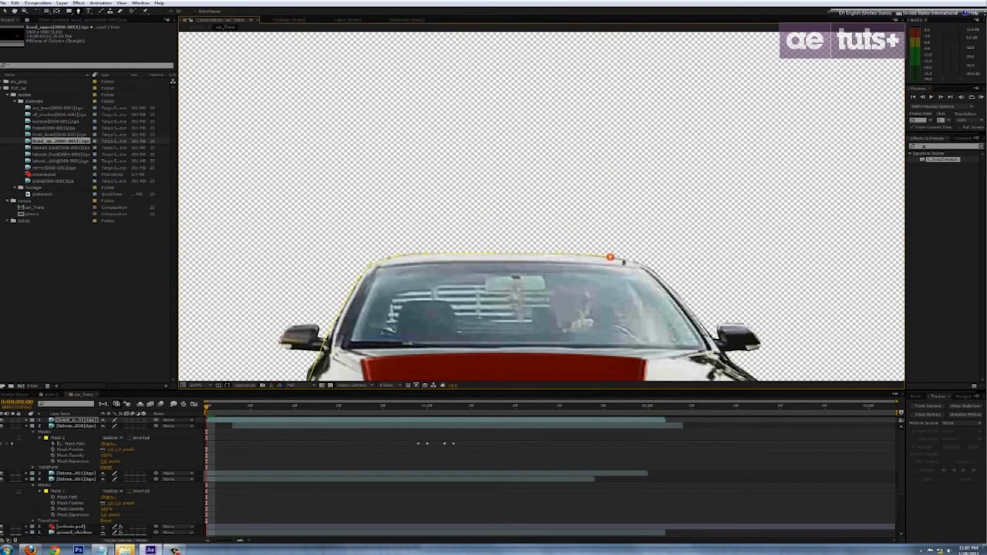
click(714, 342)
drag(714, 341, 702, 143)
click(737, 232)
click(720, 352)
click(552, 371)
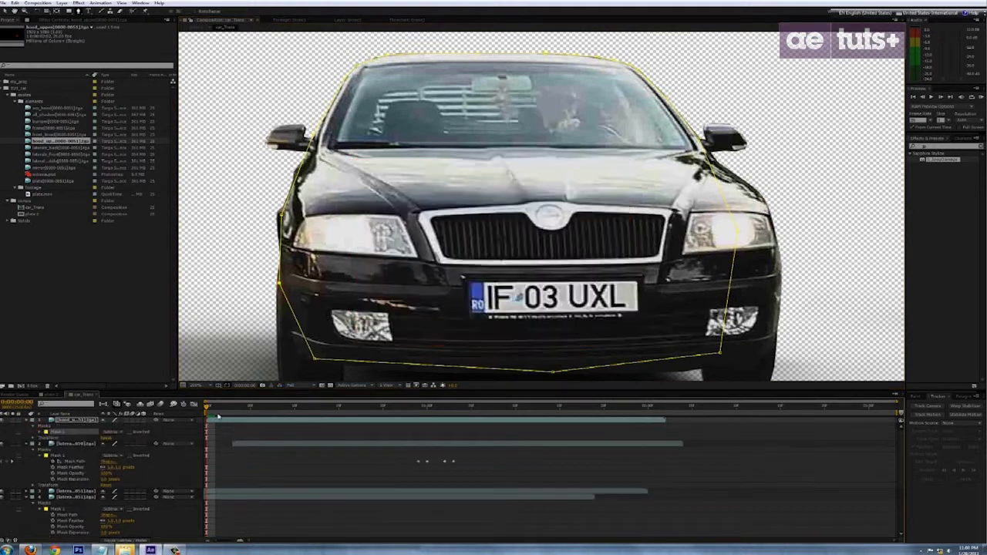
At frame 0:00:00:16, set the hood_upper mask mode to None and enable Mask Path keyframing.
drag(209, 406, 352, 416)
key(comma)
click(39, 432)
click(53, 438)
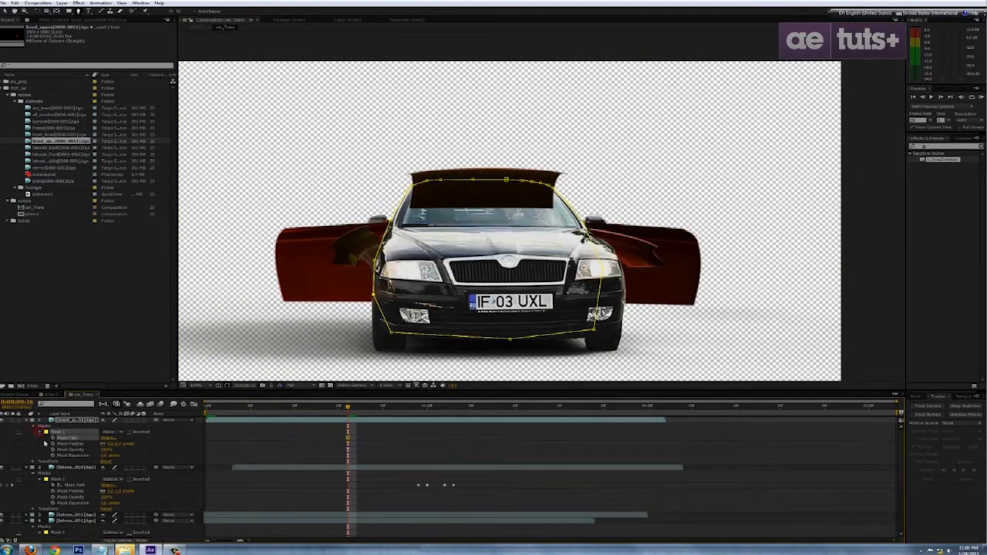
Lower the roof edge of the hood_upper mask to follow the closing panel at frames 0:00:00:17 and 0:00:00:18.
scroll(492, 192, up, 1)
key(Page_Down)
key(v)
click(323, 154)
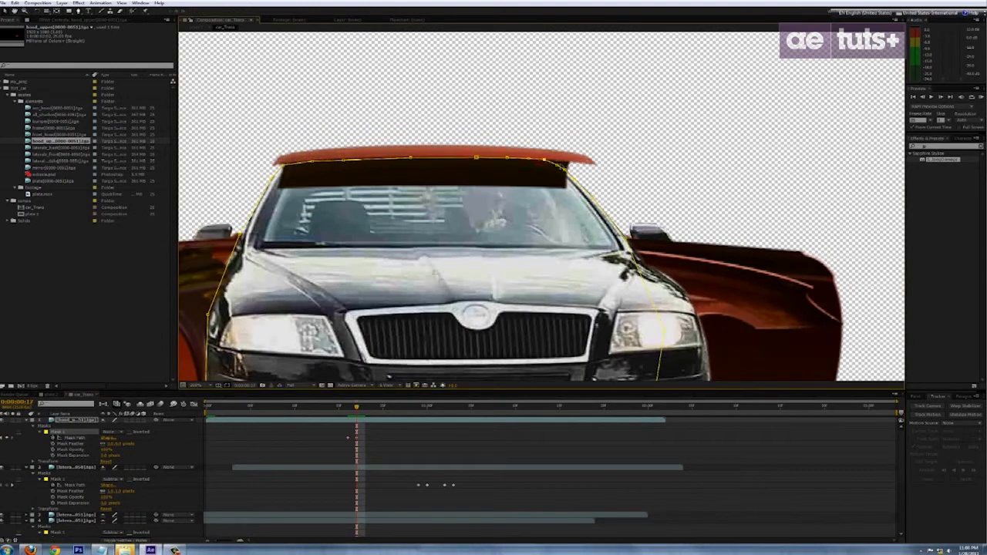
key(Page_Down)
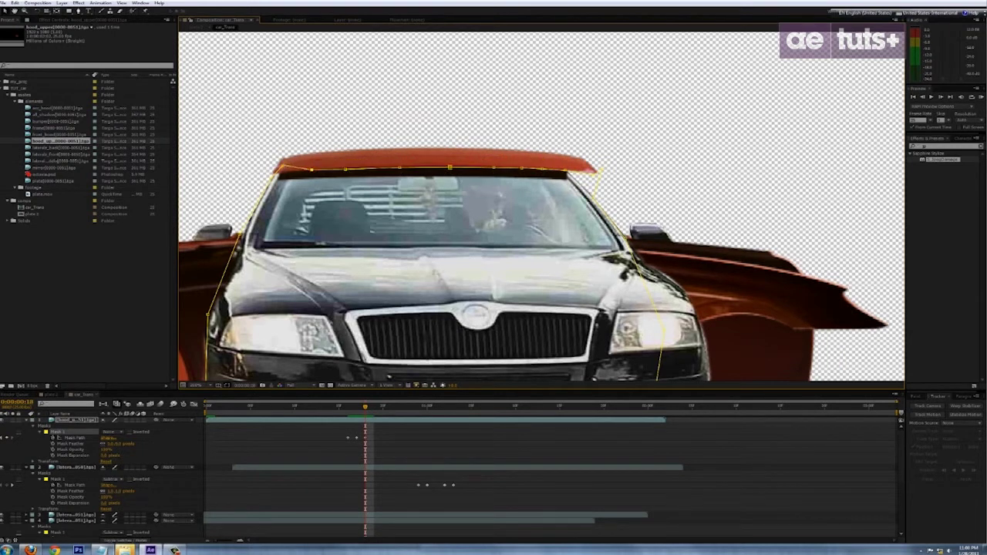
drag(311, 170, 280, 171)
Adjust the hood_upper mask's upper edge at frame 0:00:00:15 and set the mask mode to Subtract.
key(Page_Down)
key(Page_Up)
key(Page_Up)
key(Page_Up)
key(Page_Up)
click(113, 432)
click(115, 455)
click(280, 461)
click(329, 132)
click(455, 479)
Examine the following frames of the composition to check how the masked hood_upper part closes onto the roof.
scroll(494, 302, down, 1)
key(Page_Down)
key(Page_Down)
key(Page_Down)
key(Page_Down)
key(Page_Down)
key(Page_Down)
key(Page_Down)
key(Page_Down)
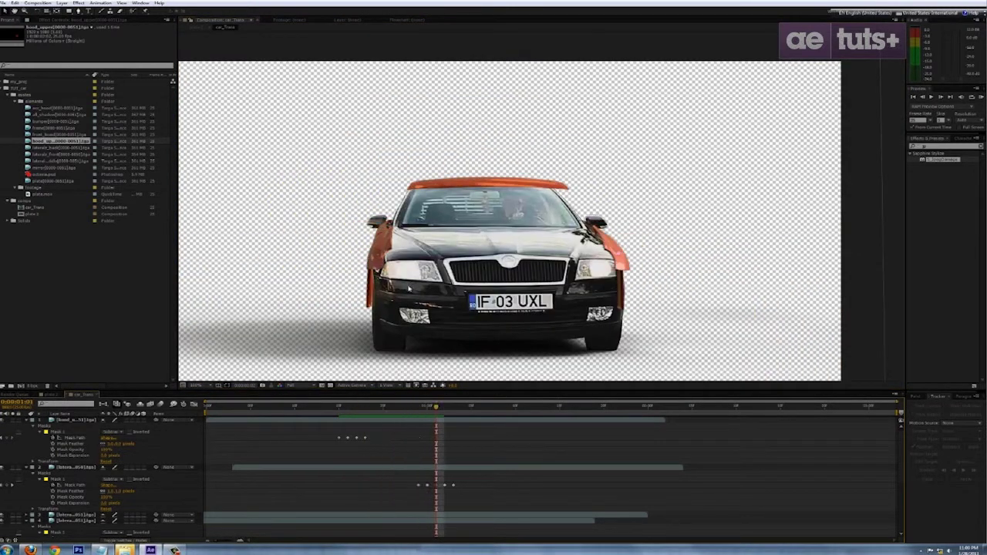
key(Page_Down)
key(Page_Down)
key(Page_Down)
Set the octavia.psd layer's mask feather to 2 pixels and its mask expansion to -2 pixels.
scroll(86, 483, down, 5)
click(76, 479)
click(26, 479)
click(33, 485)
click(72, 500)
click(39, 491)
click(117, 502)
text(2)
key(Return)
click(286, 511)
click(105, 515)
text(-2)
key(Return)
click(277, 500)
Add the front_hood sequence at the top of the car_Trans layer stack and delay its start to about frame 0:00:00:09.
drag(444, 406, 215, 408)
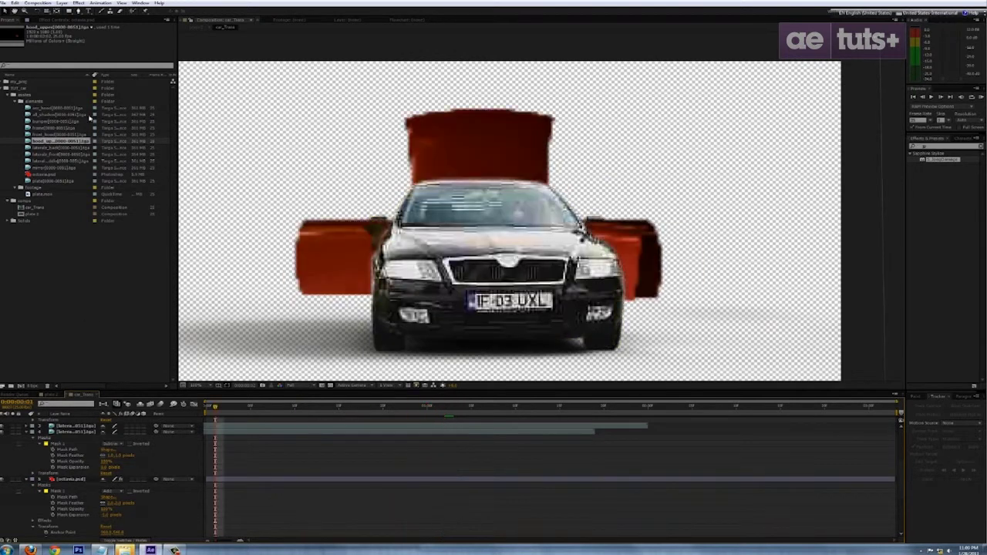
drag(46, 134, 85, 422)
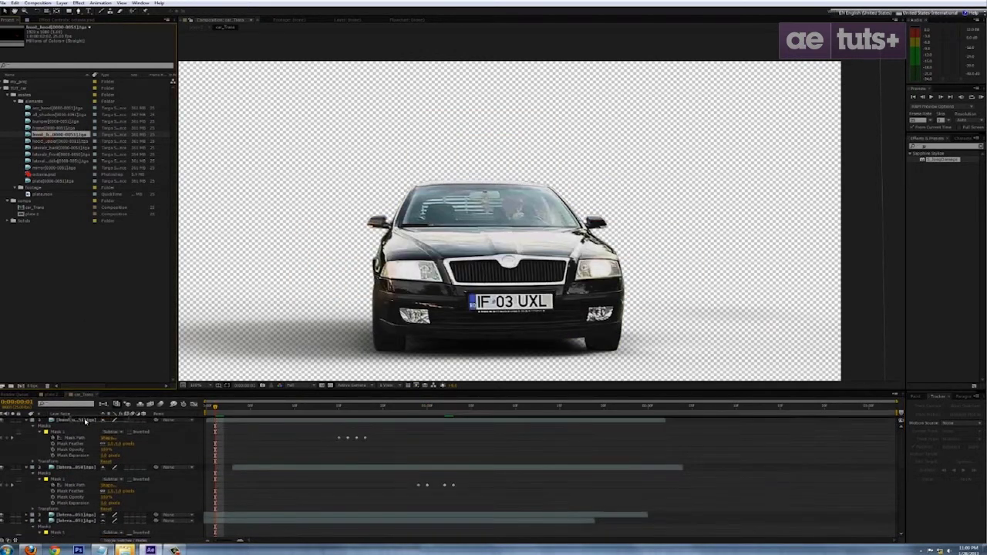
click(81, 468)
key(ctrl+c)
click(79, 421)
key(ctrl+v)
drag(246, 416, 587, 430)
click(498, 415)
drag(498, 415, 163, 434)
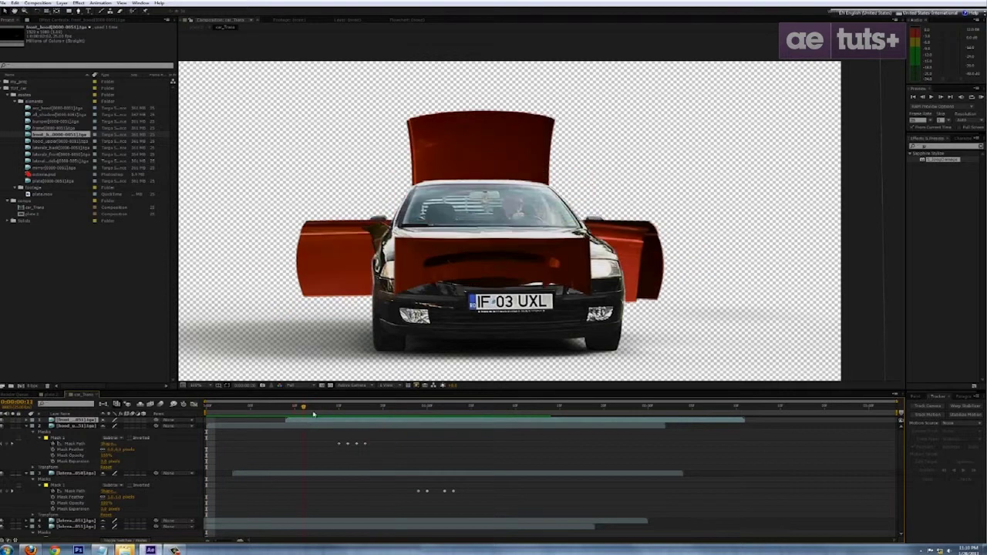
Draw a closed Pen tool mask on front_hood around the car's front, following its sides and the base of the windshield.
click(303, 407)
click(373, 340)
click(374, 290)
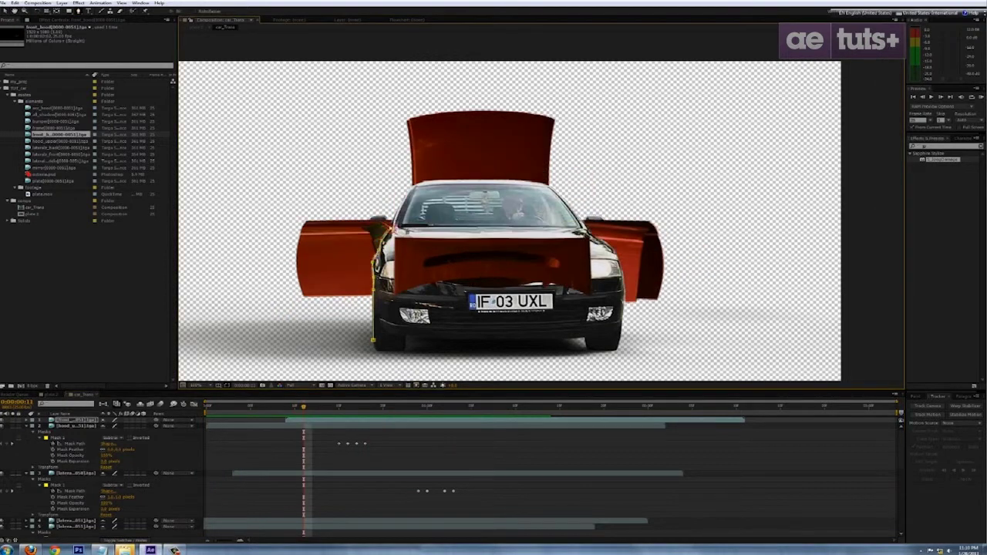
scroll(282, 255, up, 2)
drag(849, 198, 572, 107)
click(606, 109)
click(624, 119)
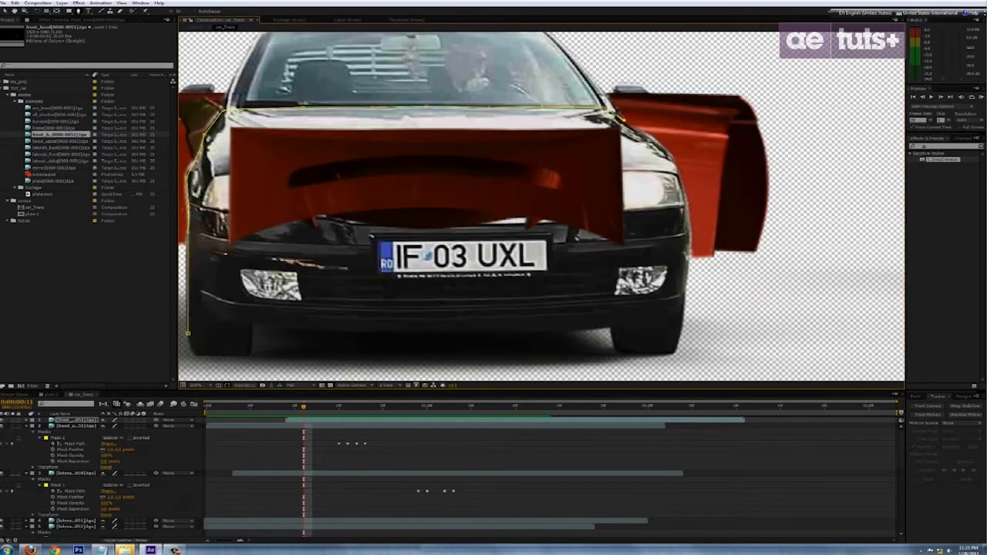
scroll(392, 304, down, 2)
Set the front_hood mask mode to None and enable Mask Path keyframing at frame 0:00:00:18.
click(33, 421)
click(33, 426)
click(111, 432)
click(115, 438)
click(41, 434)
click(39, 431)
drag(301, 424, 369, 415)
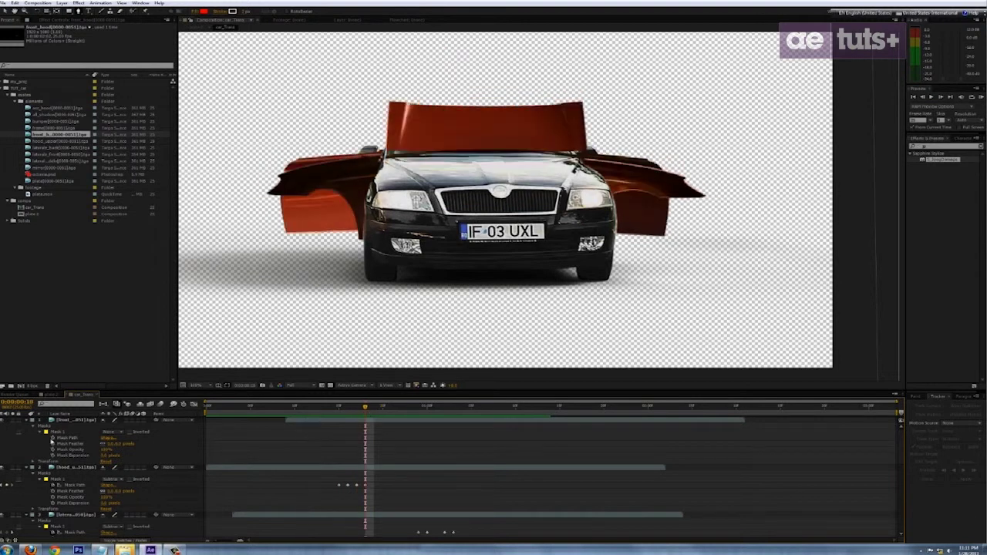
click(53, 438)
At frame 0:00:00:19, move the upper points of the front_hood mask slightly down from the windshield base.
key(Page_Down)
scroll(466, 194, up, 1)
click(427, 108)
drag(215, 88, 687, 117)
drag(604, 108, 607, 125)
Keyframe the front_hood mask from 0:00:01:02 to 0:00:01:05, lowering its upper edge across the grille and headlights.
key(Page_Down)
key(Page_Down)
key(Page_Down)
key(Page_Down)
key(Page_Down)
key(Page_Down)
key(Page_Down)
key(Page_Down)
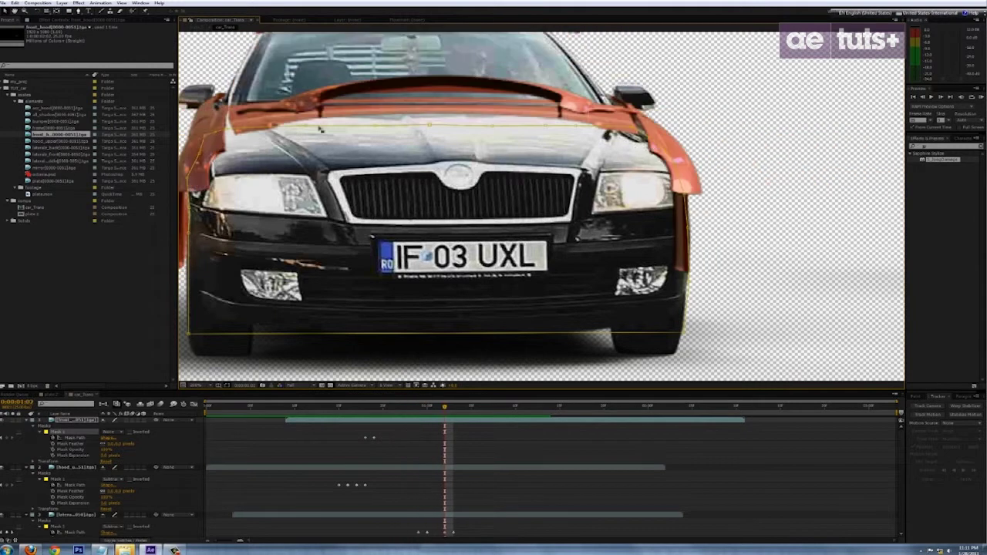
key(Page_Down)
drag(546, 126, 545, 198)
key(Page_Down)
key(Page_Down)
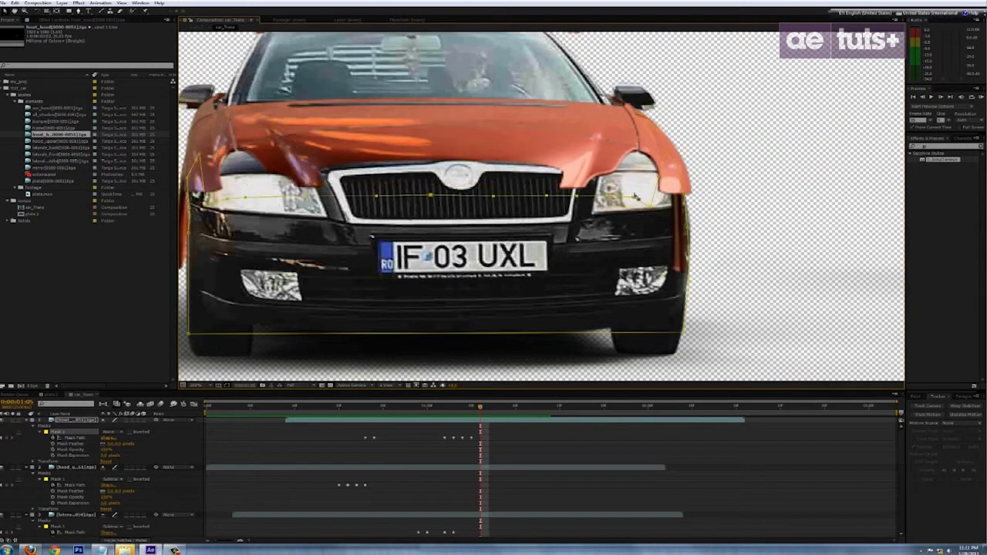
Set the front_hood mask mode to Subtract and preview the closing hood.
key(Page_Down)
key(Page_Down)
key(Page_Down)
key(Page_Down)
key(Page_Down)
key(Page_Down)
scroll(542, 208, down, 1)
click(559, 438)
drag(526, 407, 356, 421)
click(113, 433)
click(121, 451)
key(space)
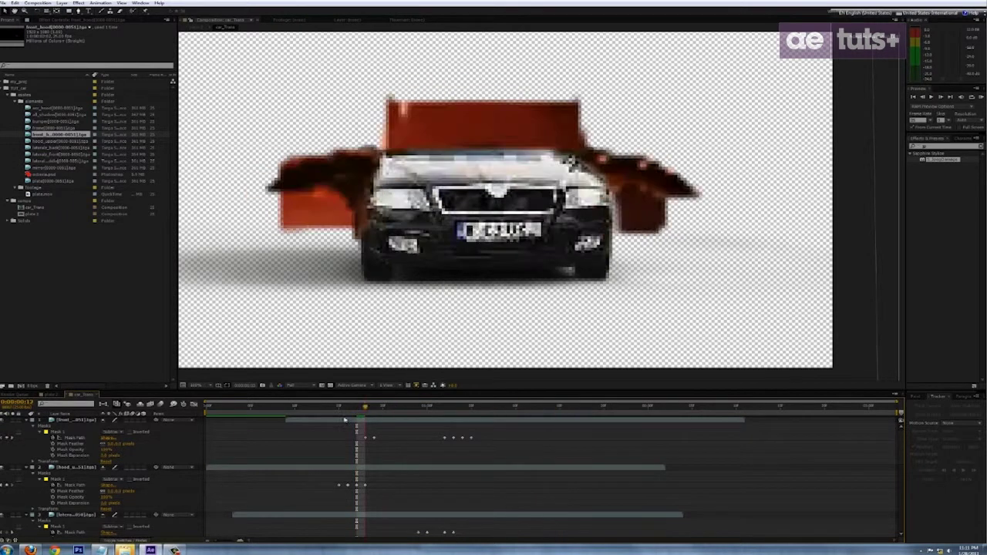
Add the bumper sequence at the top of the layer stack, time-reverse it, and check its motion around frame 0:00:00:19.
drag(535, 425, 550, 425)
drag(41, 122, 58, 418)
click(93, 465)
click(91, 420)
key(ctrl+alt+r)
drag(542, 409, 374, 409)
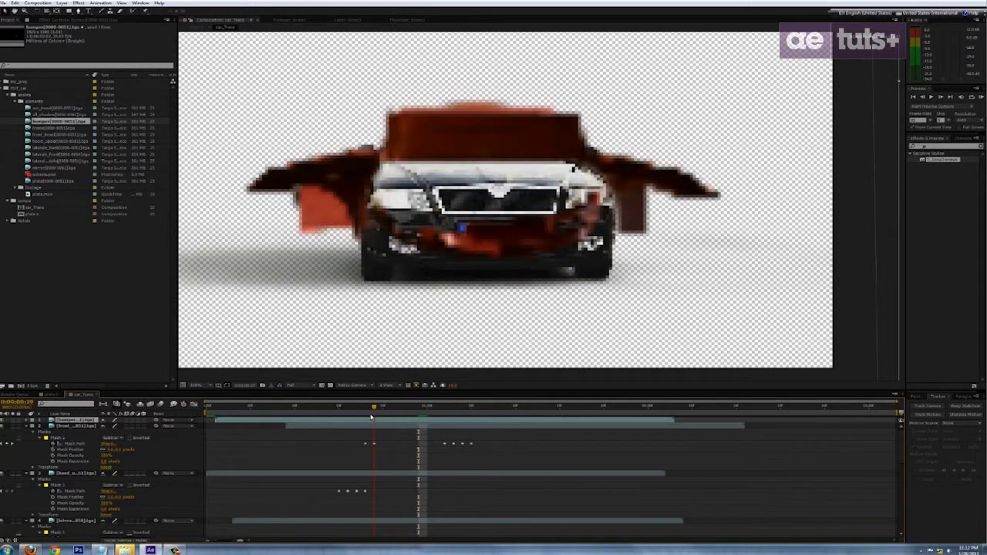
Expand the bumper layer's Transform properties.
click(27, 421)
click(33, 426)
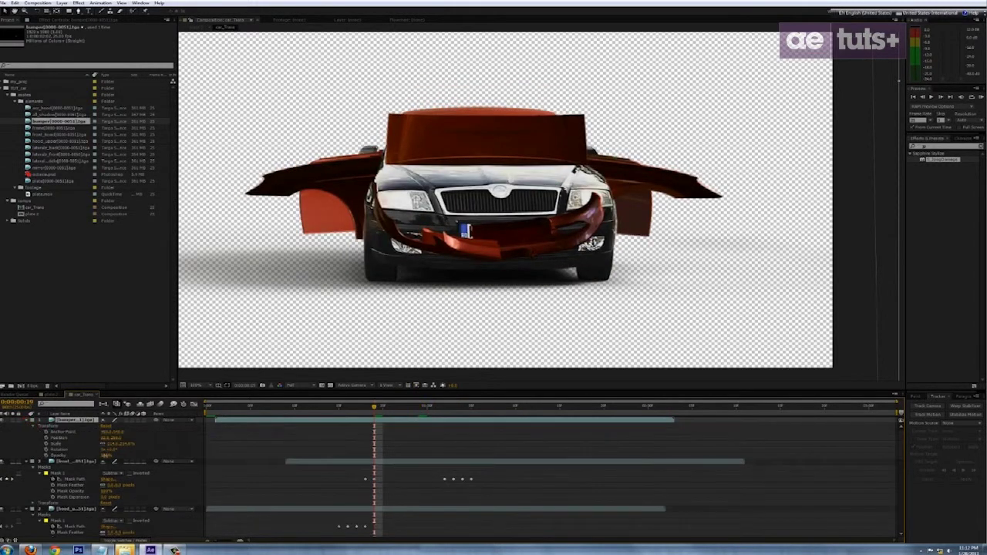
Keyframe the bumper layer's opacity to fade in to 100% over about three frames, starting at 0:00:00:19.
drag(105, 456, 46, 458)
drag(375, 413, 560, 410)
scroll(483, 259, down, 1)
key(period)
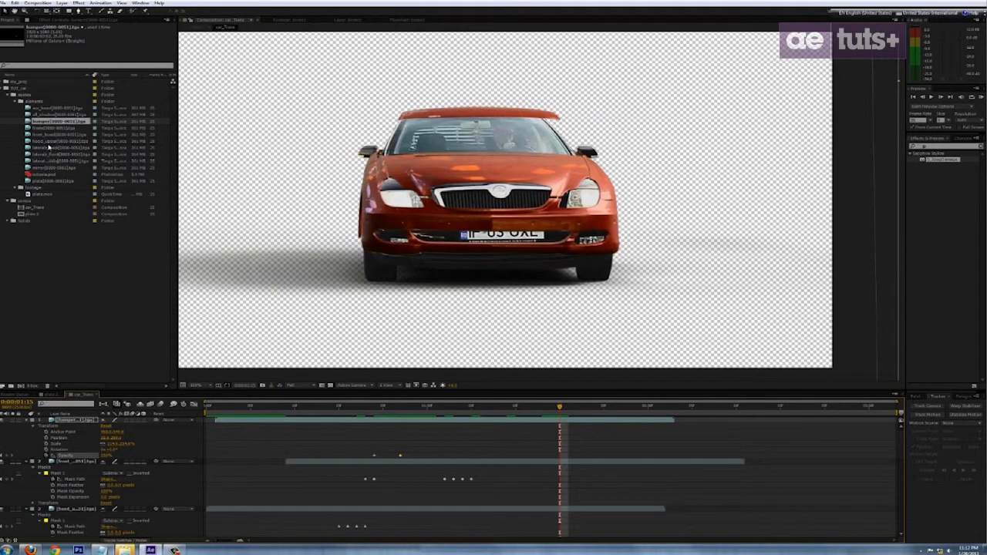
Add the mirror image sequence as the top layer and paste the front hood layer's transform values onto it.
drag(49, 169, 532, 416)
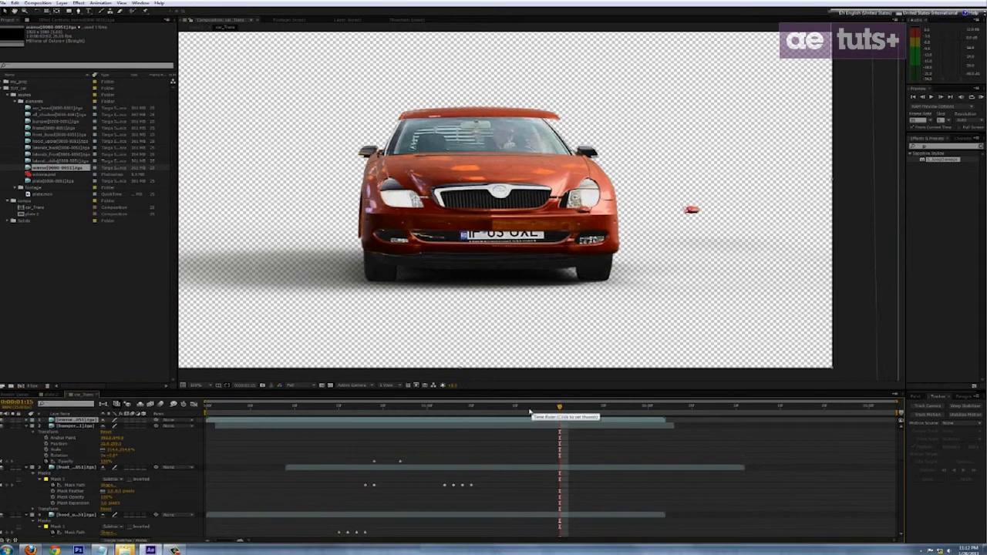
click(66, 509)
key(ctrl+c)
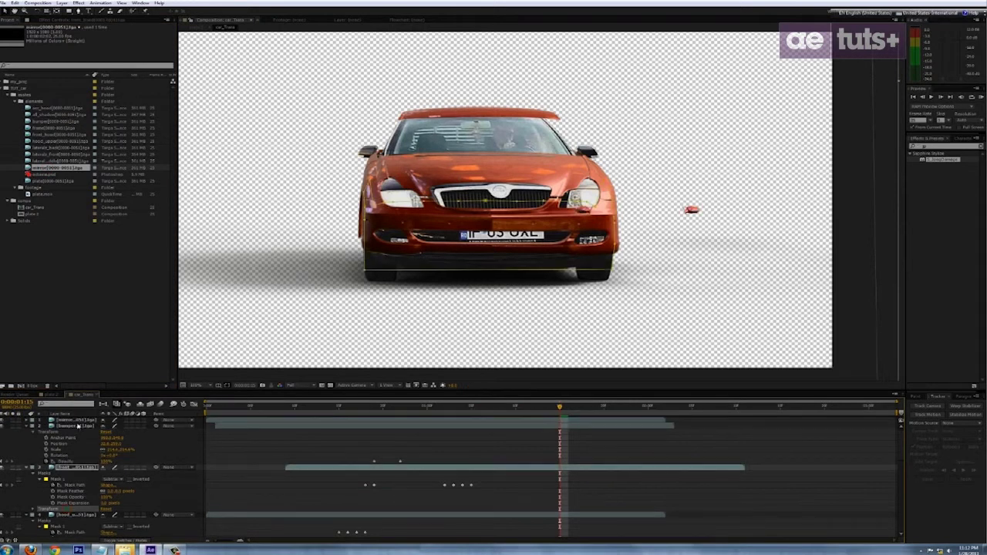
click(79, 420)
key(ctrl+v)
Move the mirror layer down the stack to just above the octavia.psd layer.
scroll(92, 431, down, 5)
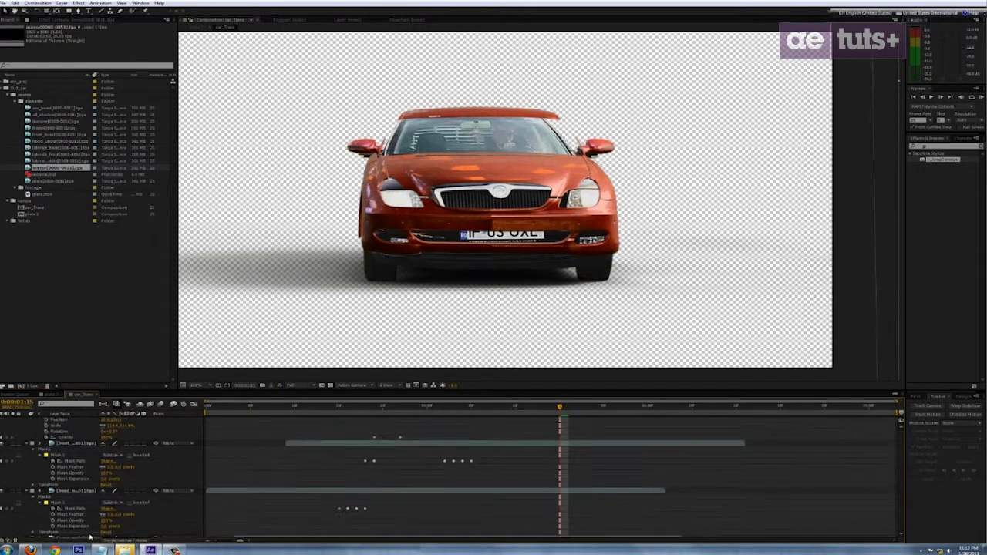
drag(99, 489, 91, 528)
scroll(230, 463, down, 1)
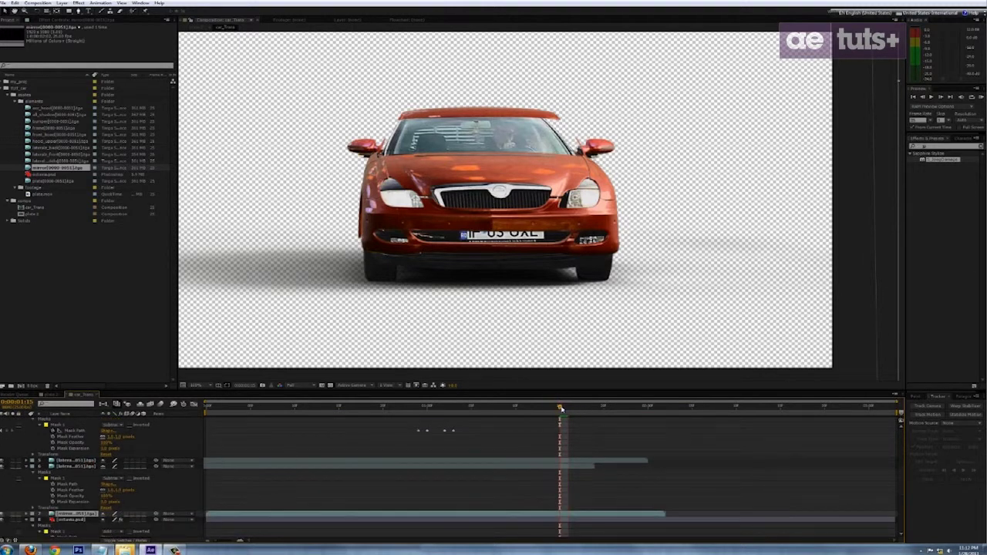
scroll(468, 447, up, 1)
scroll(431, 450, down, 1)
Slide the mirror layer in time so it begins just past the 20-frame mark, and check the timing by scrubbing.
drag(236, 514, 266, 515)
drag(489, 408, 453, 426)
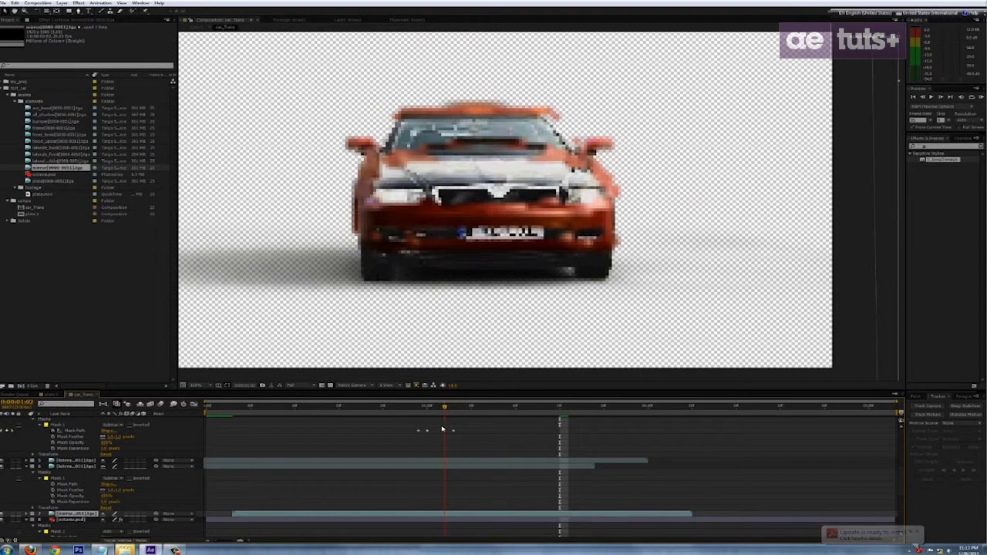
drag(479, 514, 639, 519)
drag(449, 410, 486, 436)
click(68, 482)
click(434, 515)
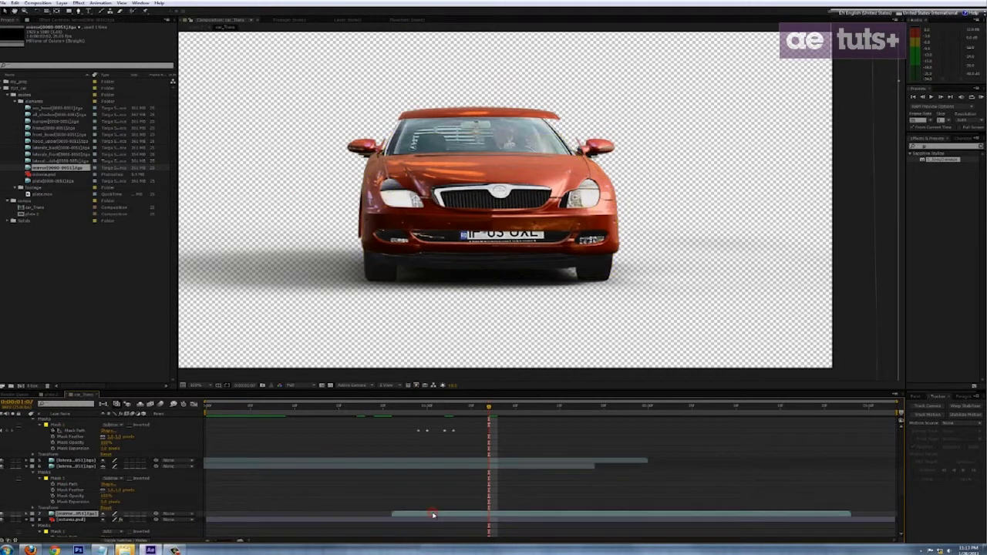
drag(488, 406, 508, 424)
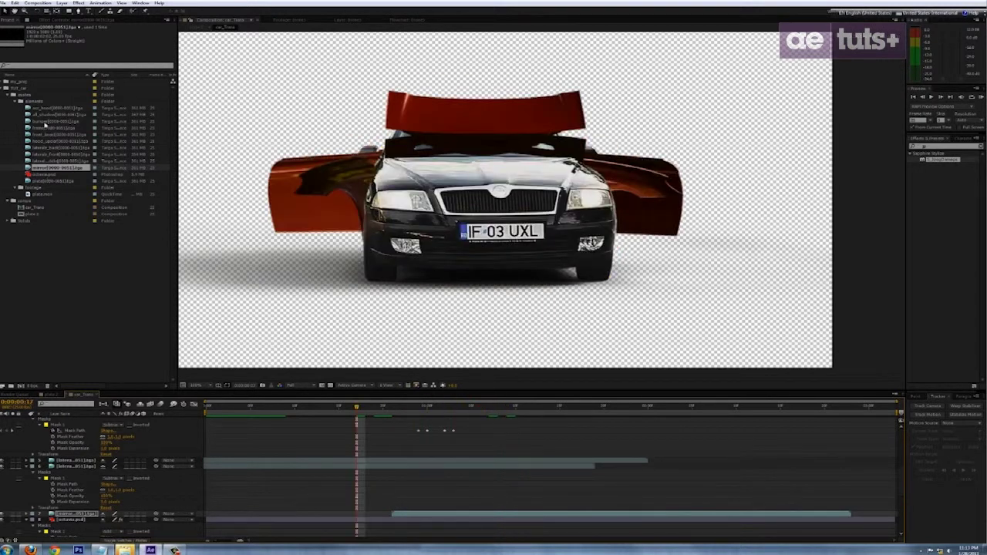
Add the frame image sequence between the two lateral layers and paste the lower lateral layer's transform and Mask 1 onto it.
click(47, 127)
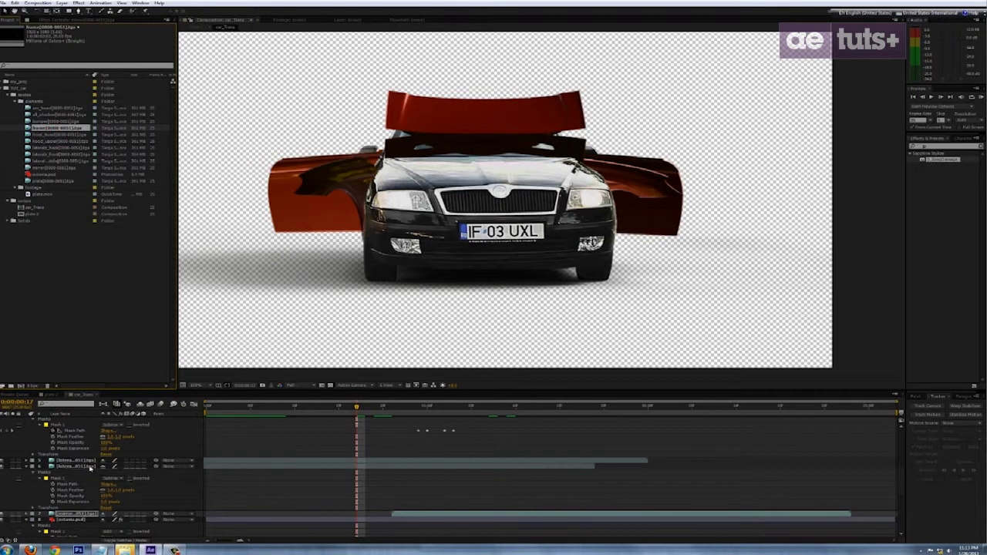
drag(90, 468, 112, 467)
click(71, 515)
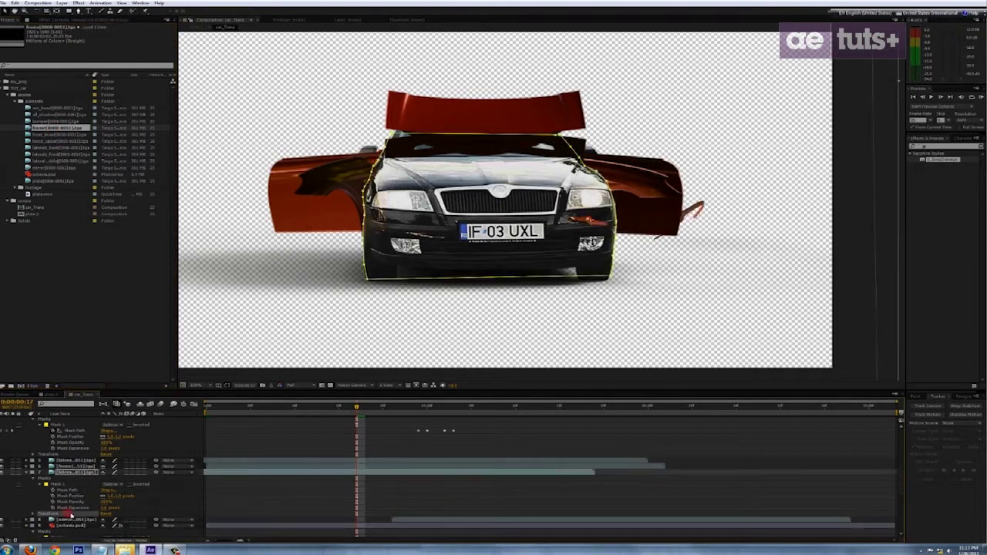
click(76, 467)
click(66, 486)
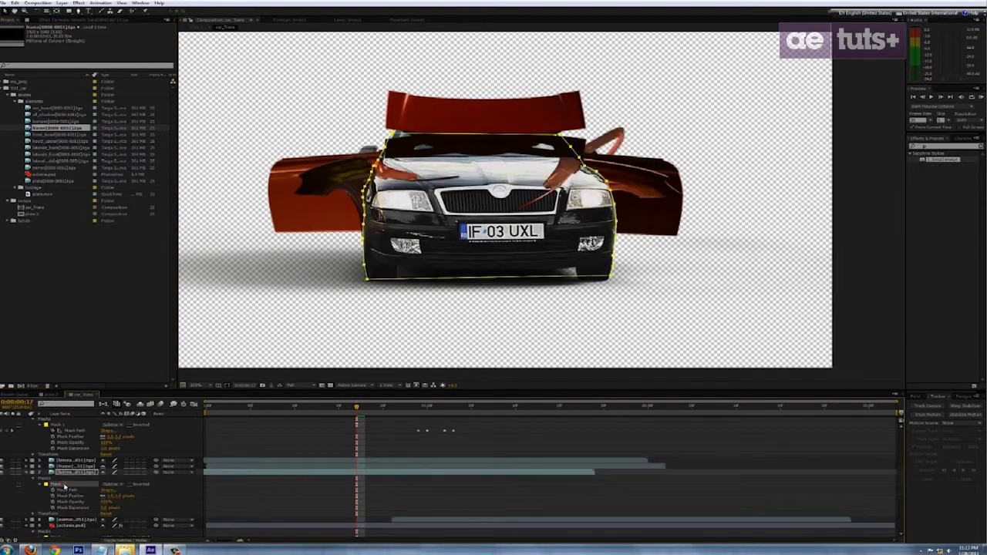
click(77, 466)
Slide the frame and mirror layers earlier in time to match the other car parts, and preview the animation from the start.
drag(376, 411, 427, 469)
key(space)
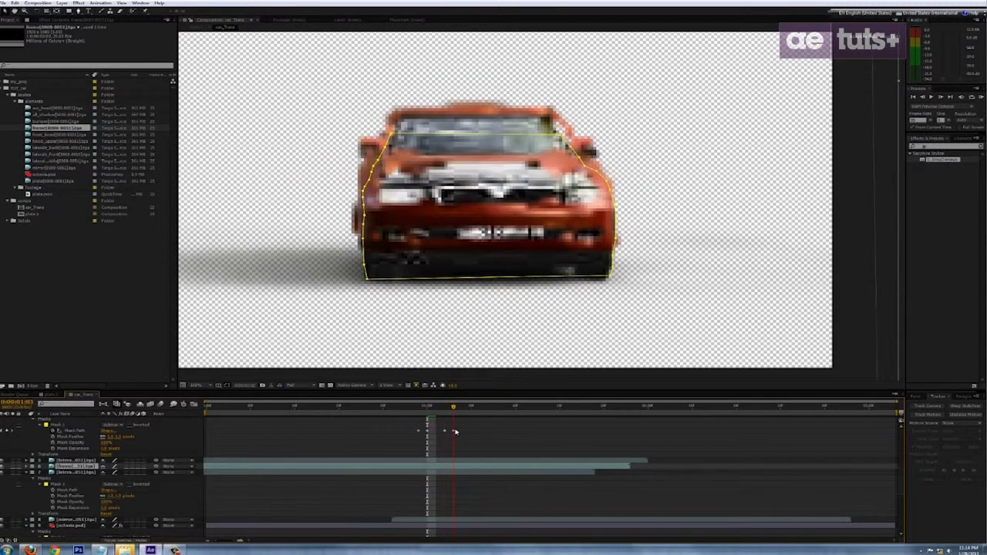
key(space)
drag(398, 522, 352, 525)
drag(421, 428, 210, 433)
key(space)
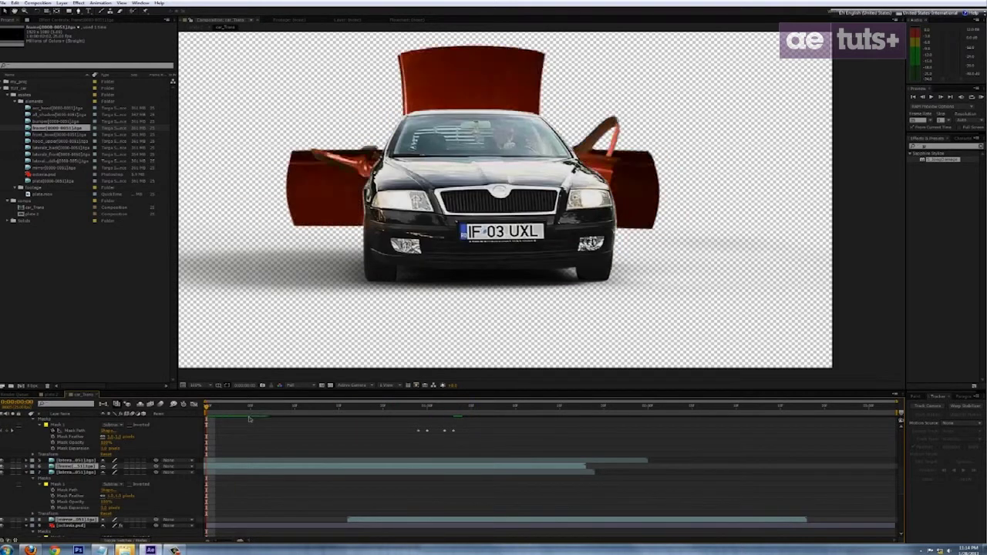
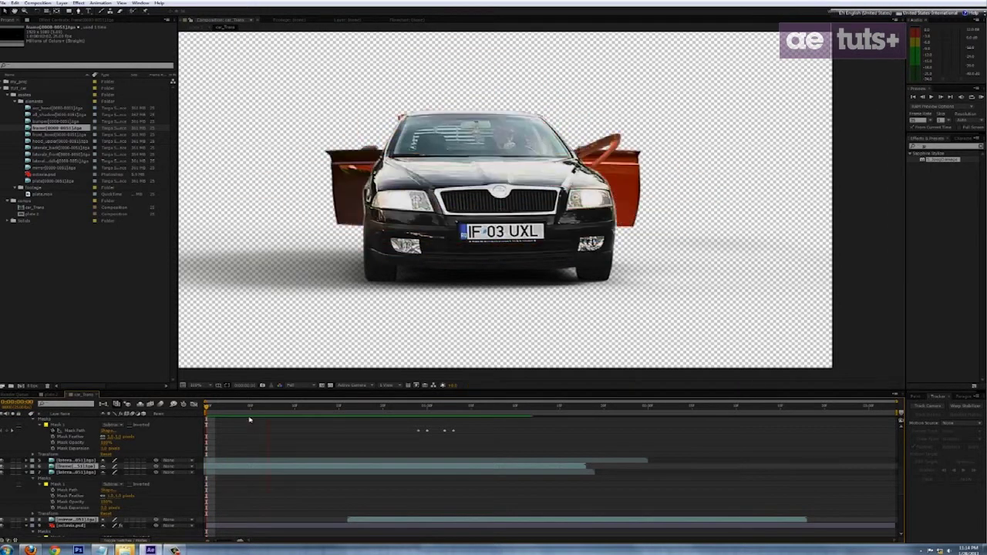
Add the all_shadow image sequence below the upper hood layer and paste that layer's transform values onto it.
click(47, 115)
drag(88, 424, 91, 462)
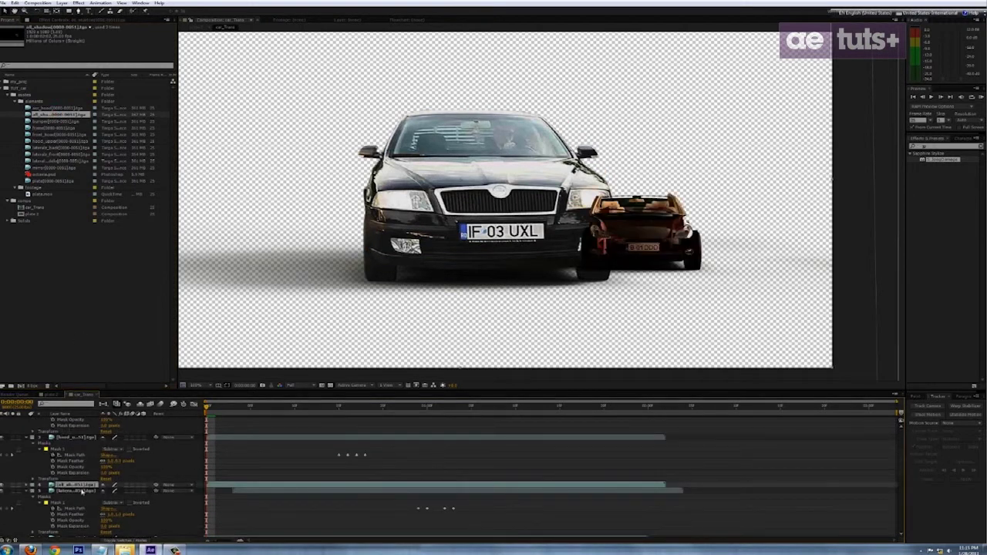
click(76, 480)
click(78, 485)
Draw a closed Pen tool mask around the windshield glass on the all_shadow layer at 0:00:01:15.
drag(218, 407, 562, 424)
scroll(466, 166, up, 1)
drag(455, 139, 502, 235)
click(78, 11)
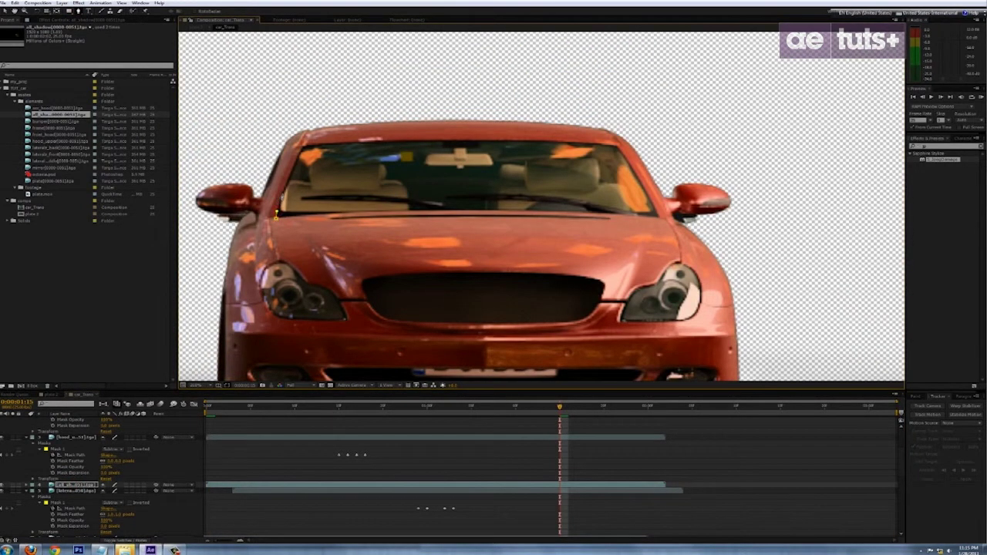
click(293, 166)
click(380, 141)
click(419, 141)
click(457, 140)
click(503, 142)
click(547, 141)
click(574, 141)
click(613, 146)
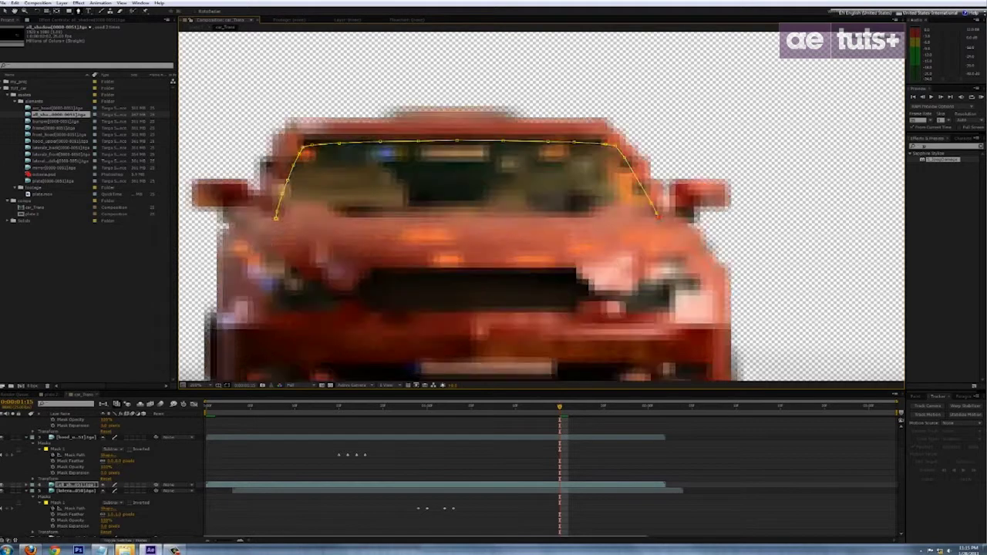
click(595, 212)
click(540, 211)
click(480, 210)
click(421, 209)
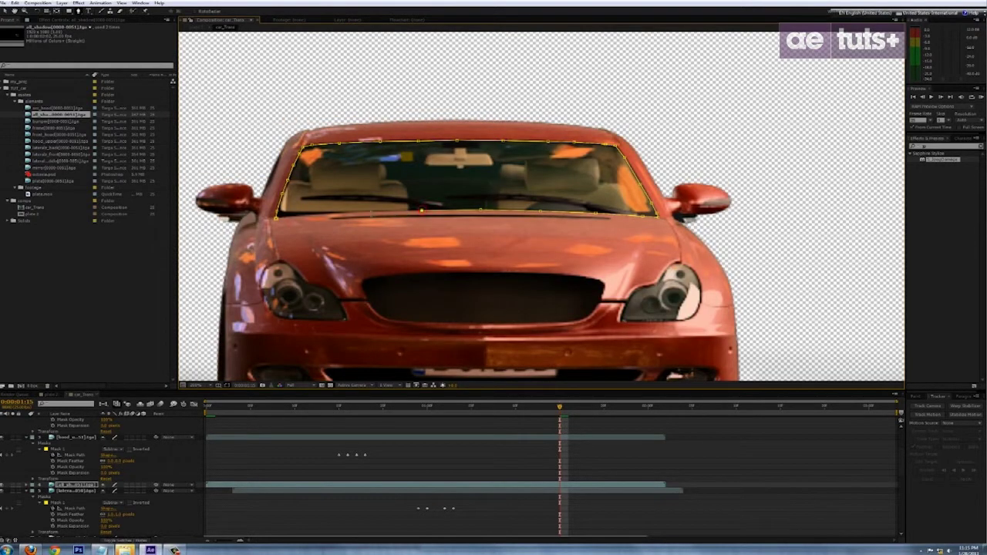
click(370, 212)
click(306, 215)
key(s)
scroll(444, 340, down, 1)
Start keyframing the Mask Path of the frame layer's Mask 1 at 0:00:01:17.
click(411, 455)
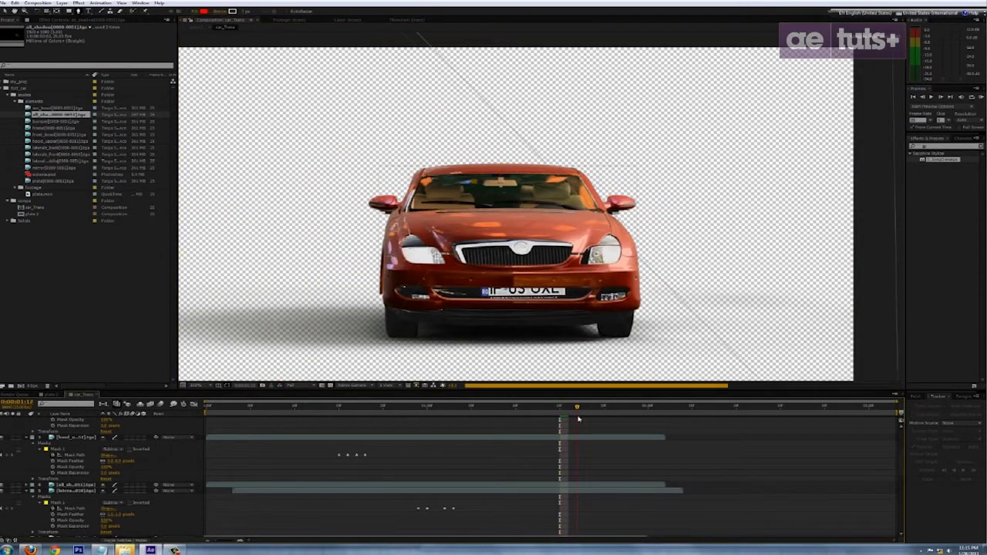
click(577, 407)
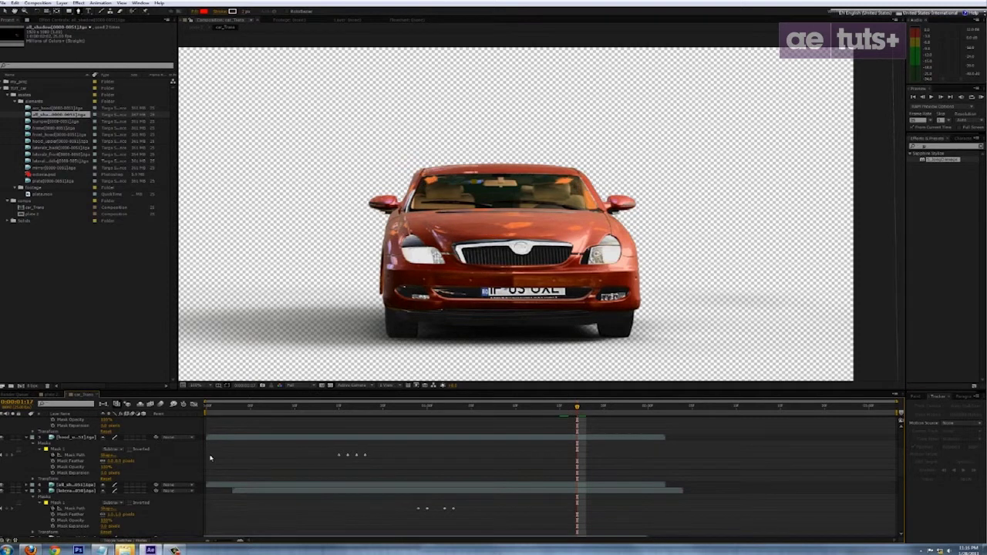
click(71, 485)
scroll(70, 484, up, 3)
scroll(69, 485, down, 4)
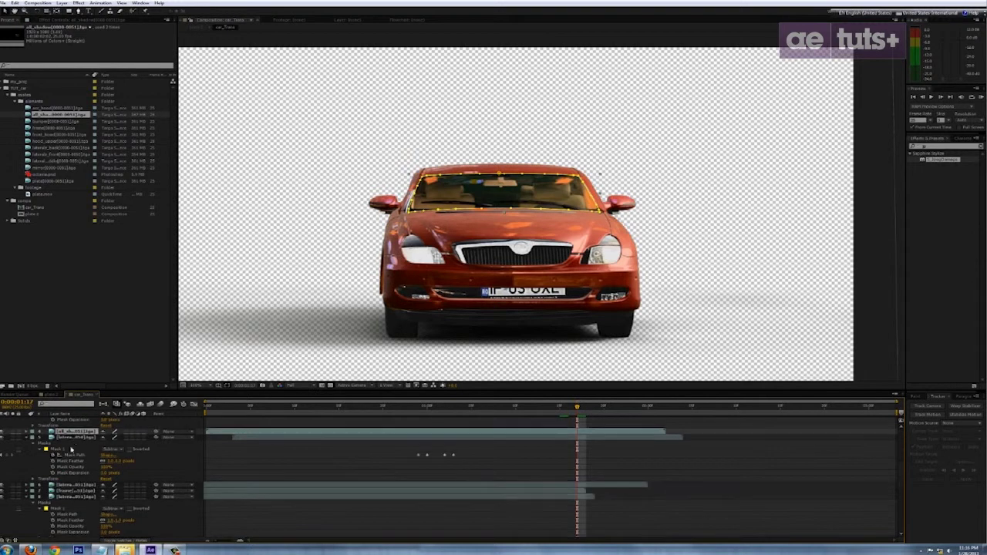
click(76, 491)
key(period)
key(period)
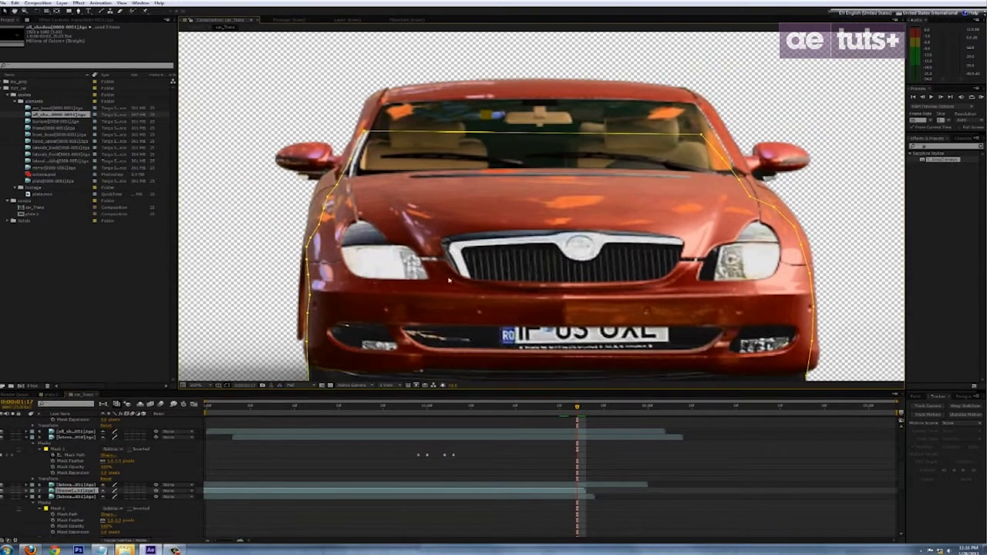
click(29, 492)
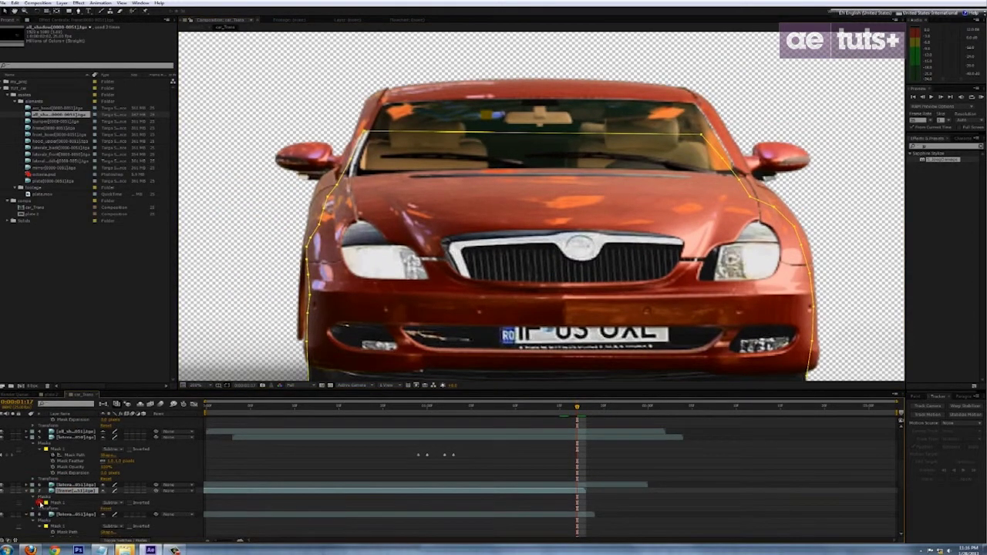
click(54, 508)
Pull the frame layer's mask points inward along the car's windshield pillar on the left side of the image.
drag(352, 157, 365, 171)
drag(364, 132, 374, 131)
drag(337, 184, 354, 192)
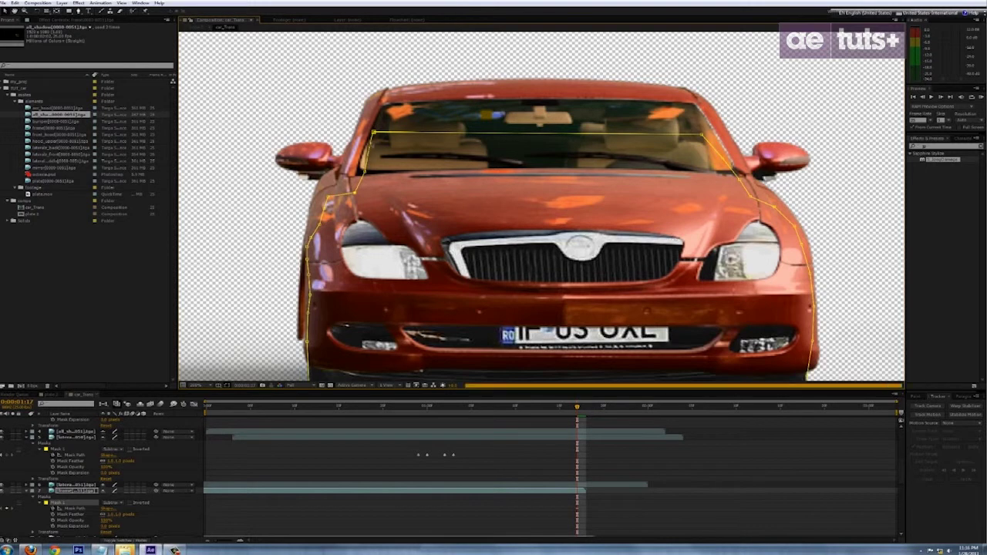
Step backward and forward through the frames to examine how the frame layer's mask fits during the transformation.
key(Page_Up)
key(Page_Up)
key(Page_Up)
key(Page_Up)
key(Page_Up)
key(Page_Up)
key(Page_Up)
key(Page_Up)
key(Page_Up)
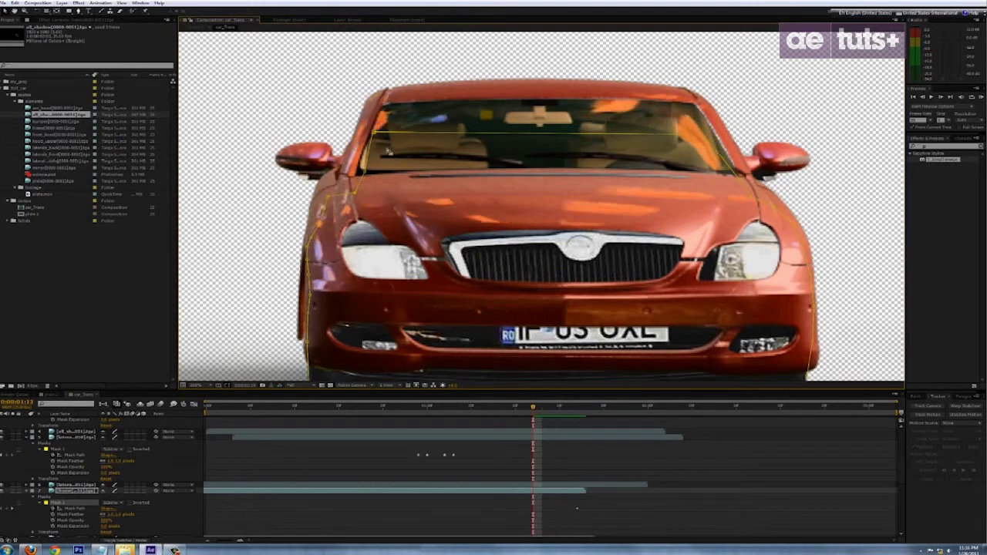
key(Page_Up)
key(Page_Up)
key(Page_Up)
key(Page_Up)
key(Page_Up)
key(Page_Up)
key(Page_Up)
key(Page_Up)
key(Page_Up)
key(Page_Up)
key(Page_Up)
key(Page_Up)
key(Page_Up)
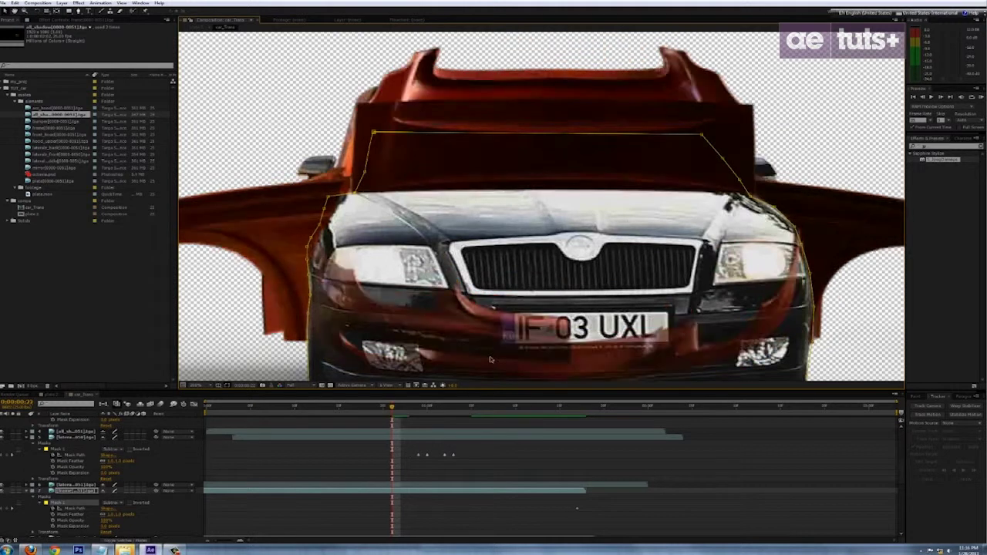
key(Page_Down)
key(Page_Down)
key(Page_Down)
key(Page_Down)
key(Page_Down)
key(Page_Down)
key(Page_Down)
key(Page_Down)
key(Page_Down)
key(Page_Down)
key(Page_Down)
key(Page_Down)
key(Page_Down)
key(Page_Down)
key(Page_Down)
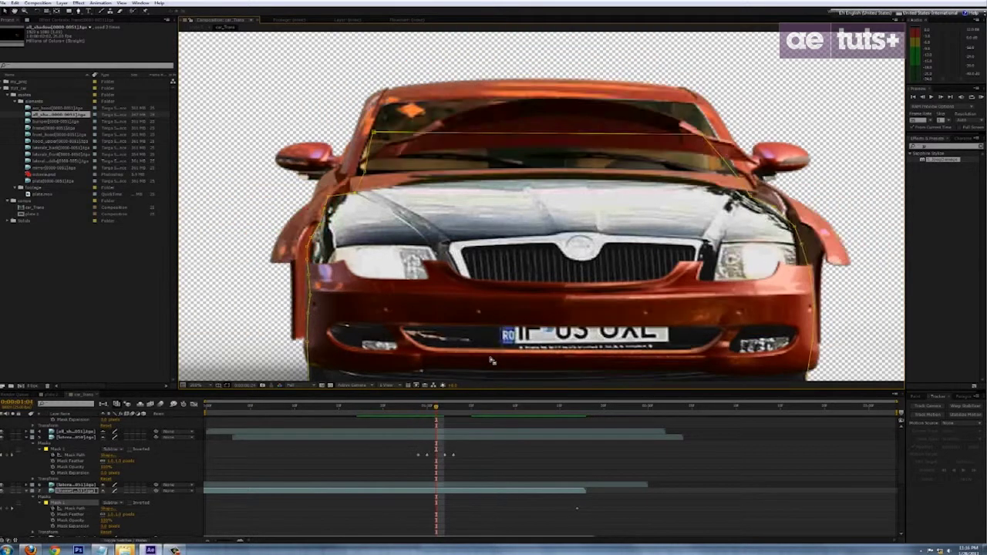
key(Page_Down)
key(Page_Down)
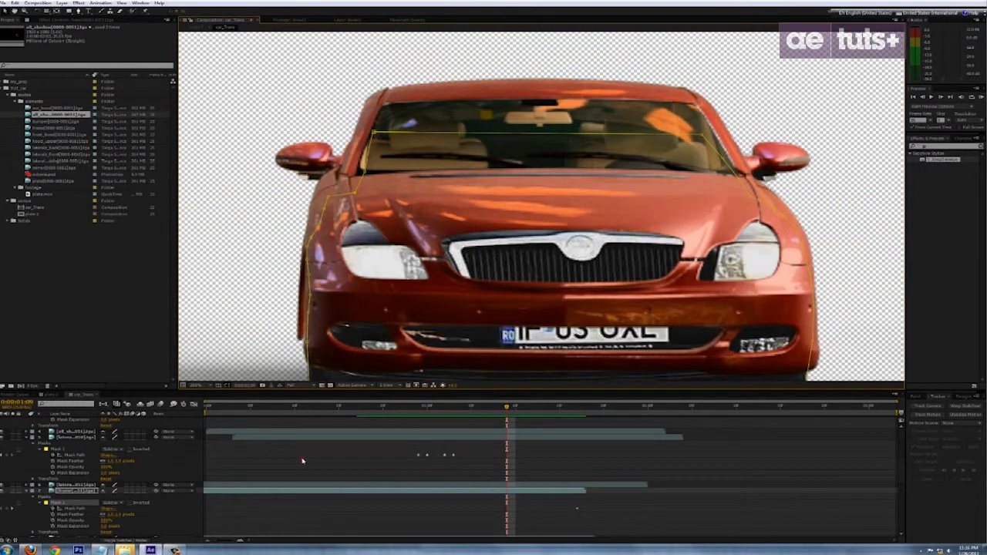
Collapse the open properties of all layers in the timeline.
drag(514, 253, 529, 222)
scroll(106, 457, up, 2)
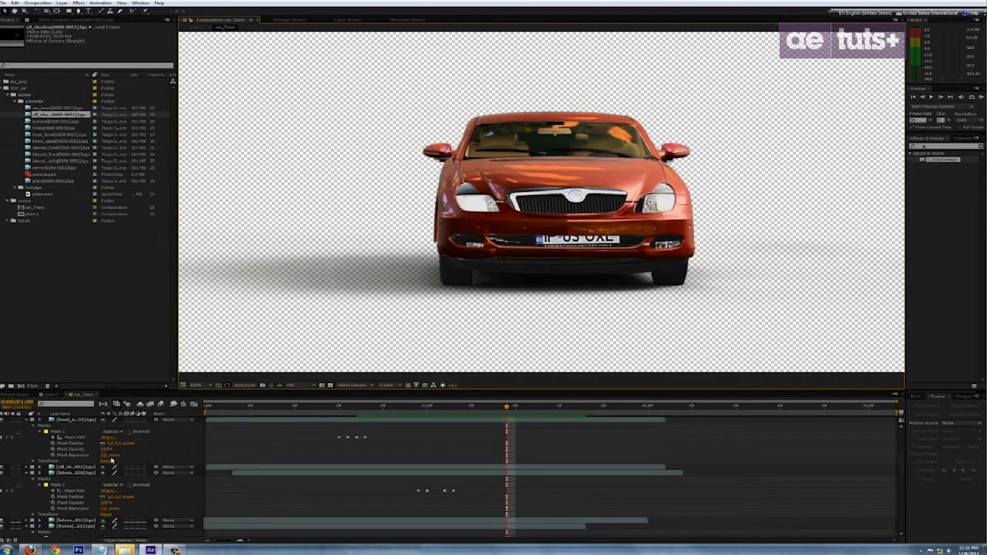
key(ctrl+a)
key(u)
key(u)
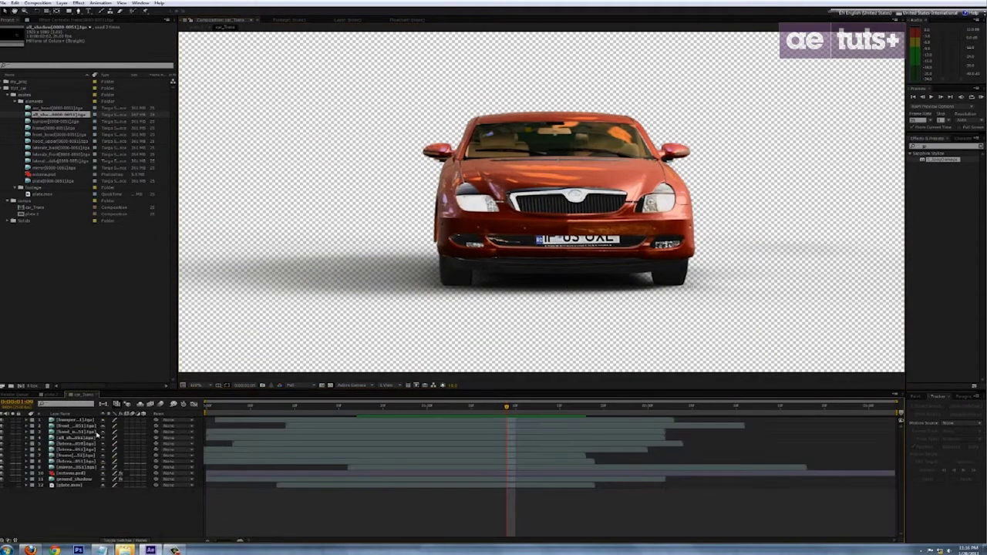
Try the all_shadow layer lower in the stack, and settle it in fifth place, below the first lateral layer.
click(77, 437)
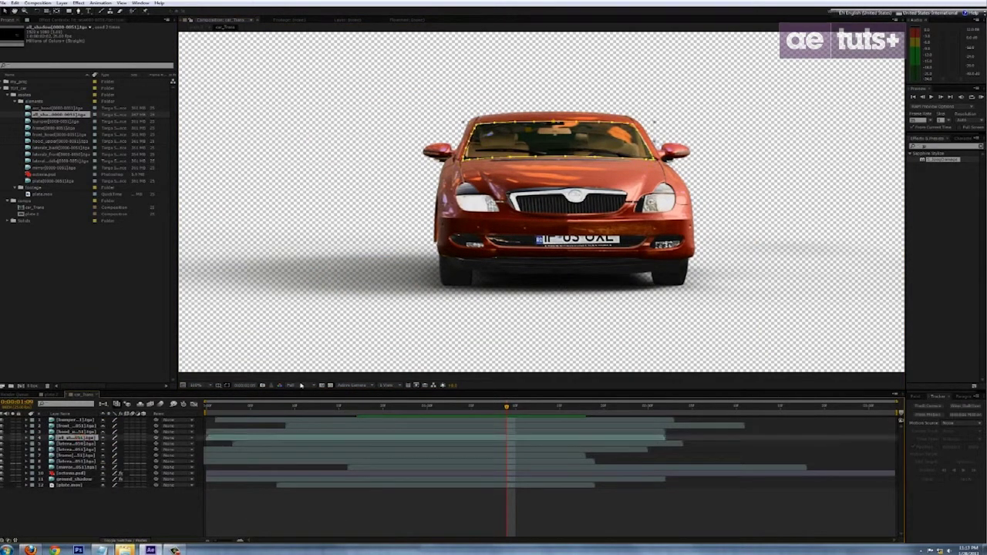
key(.)
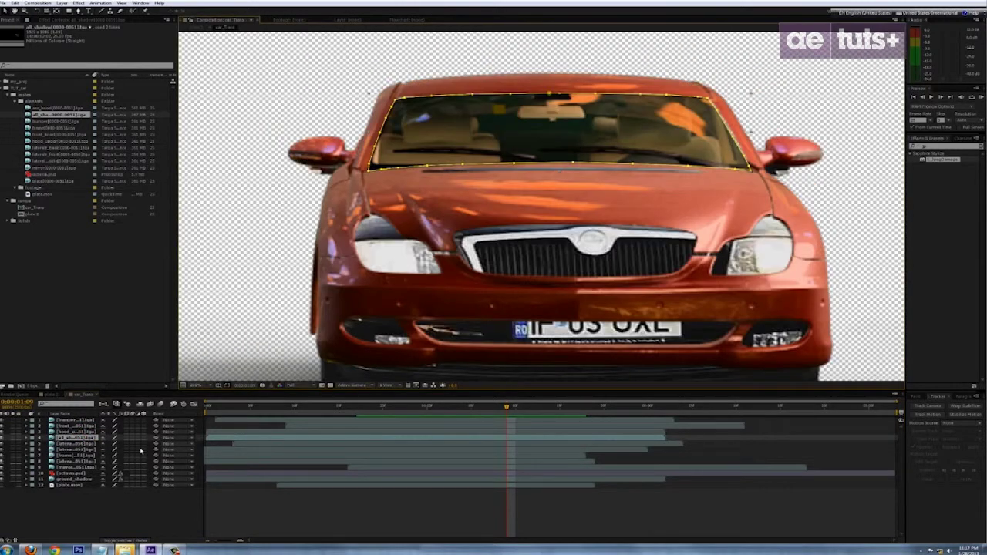
drag(75, 444, 92, 476)
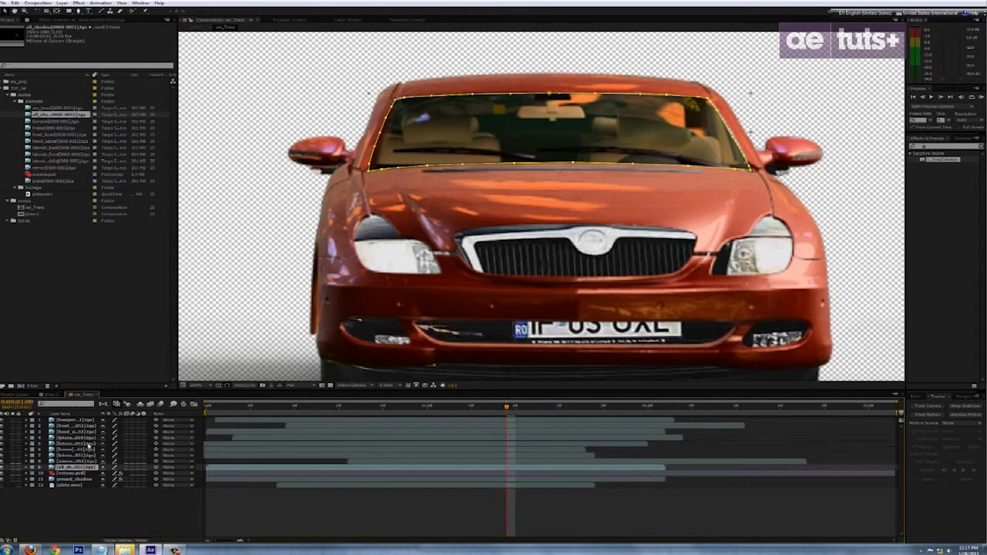
key(ctrl+z)
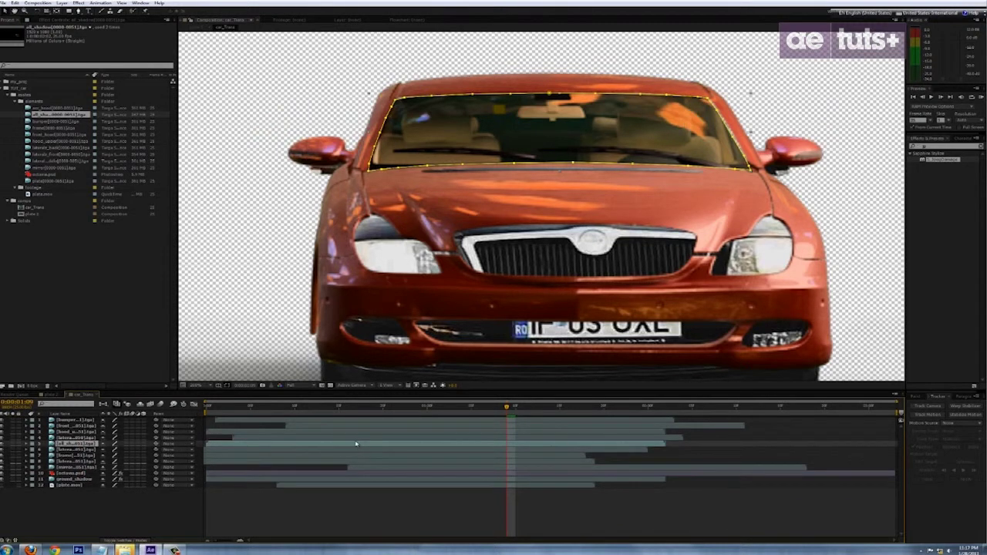
Soften the edge of the all_shadow layer's windshield mask with Mask Feather and set its Mask Expansion to 3 pixels.
click(27, 444)
click(34, 449)
click(40, 455)
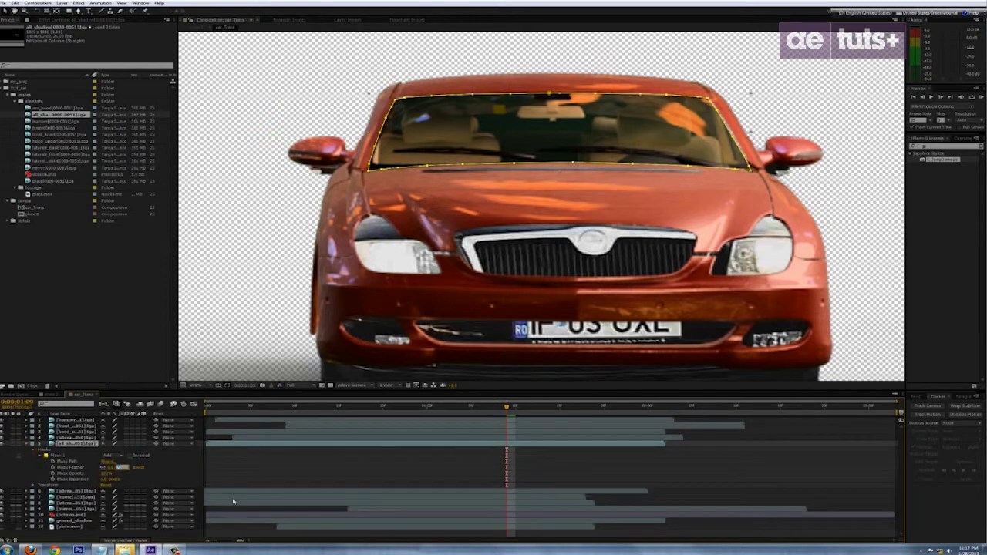
key(Return)
click(106, 479)
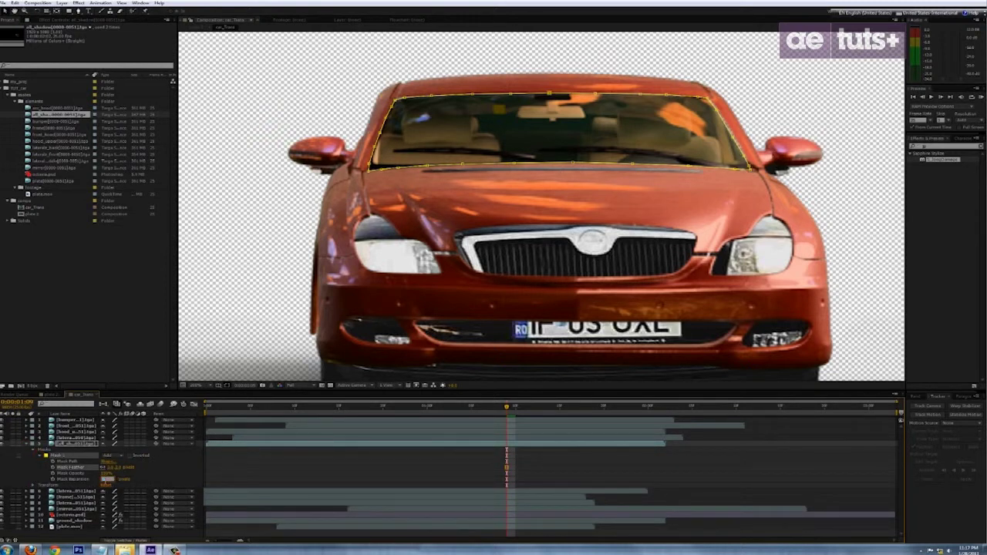
text(3)
key(Return)
click(371, 471)
Trim the start of the all_shadow layer to 0:00:00:20 and check the transformation further along the timeline.
drag(506, 408, 383, 428)
click(77, 444)
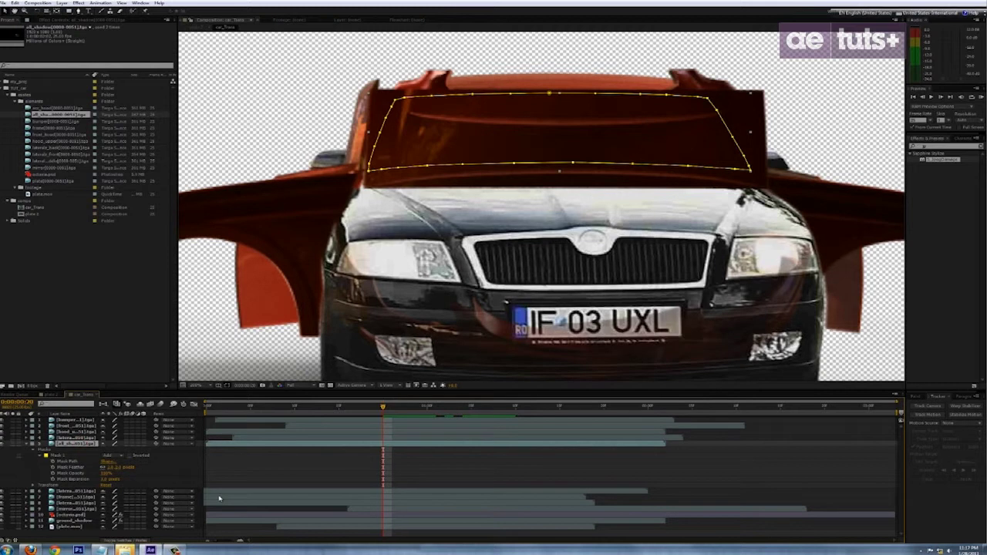
drag(208, 444, 384, 461)
click(353, 467)
drag(383, 407, 514, 423)
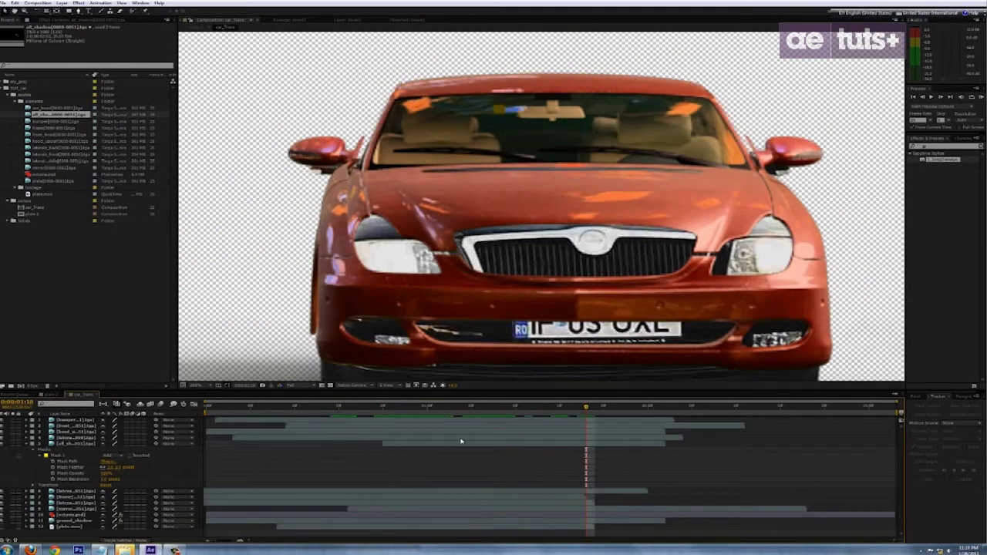
Add octavia.psd directly above the all_shadow layer, mask it around the driver's silhouette, and place the driver behind the windshield.
click(46, 174)
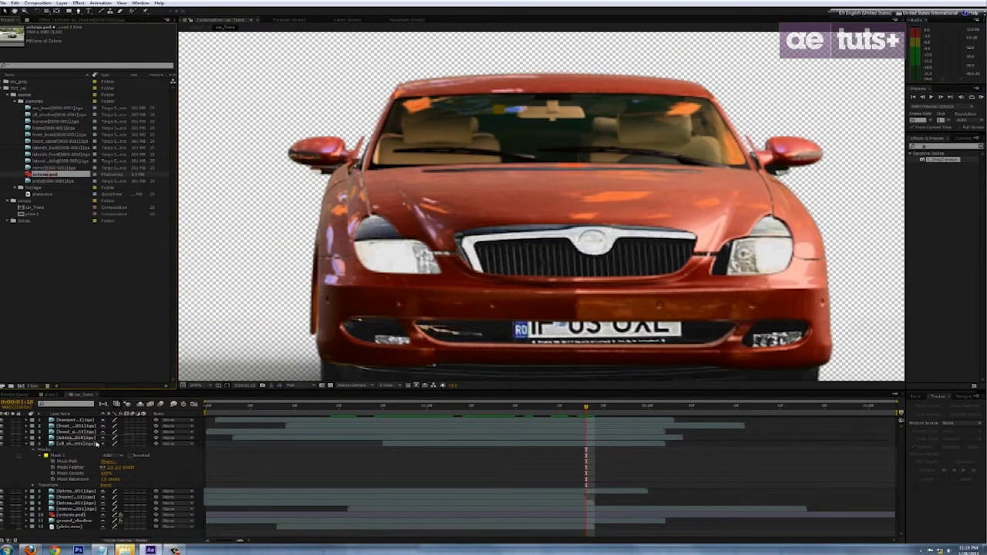
drag(93, 443, 93, 445)
scroll(581, 204, up, 3)
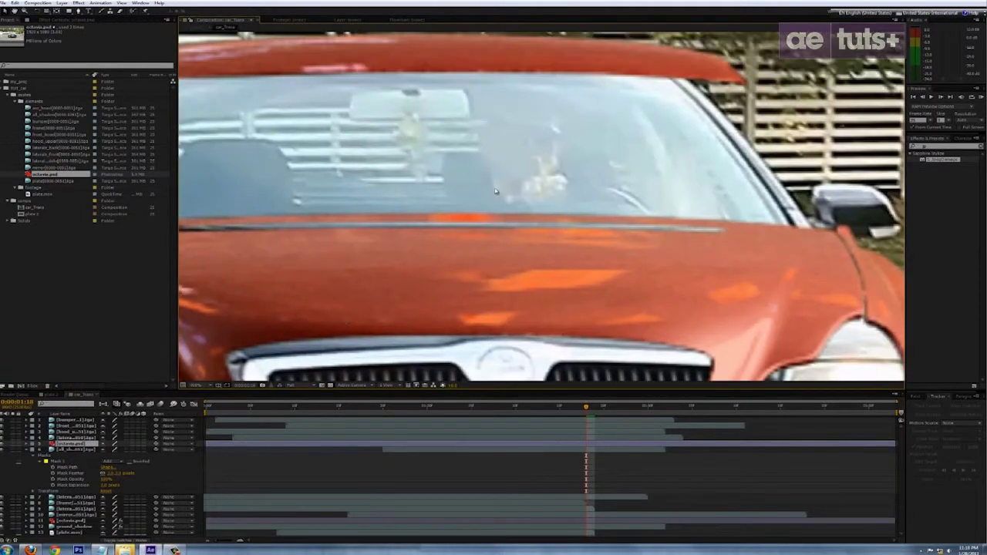
drag(496, 190, 555, 183)
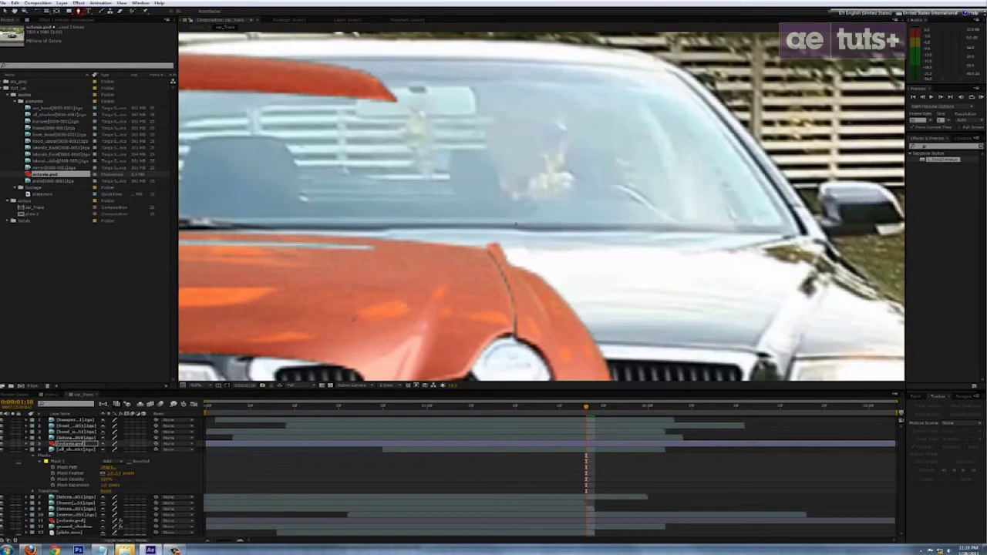
mouse_move(455, 219)
mouse_down()
mouse_move(495, 192)
mouse_move(484, 133)
mouse_move(505, 100)
mouse_move(531, 94)
mouse_move(520, 93)
mouse_move(570, 108)
mouse_move(558, 102)
mouse_move(571, 126)
mouse_move(560, 172)
mouse_move(672, 222)
mouse_up()
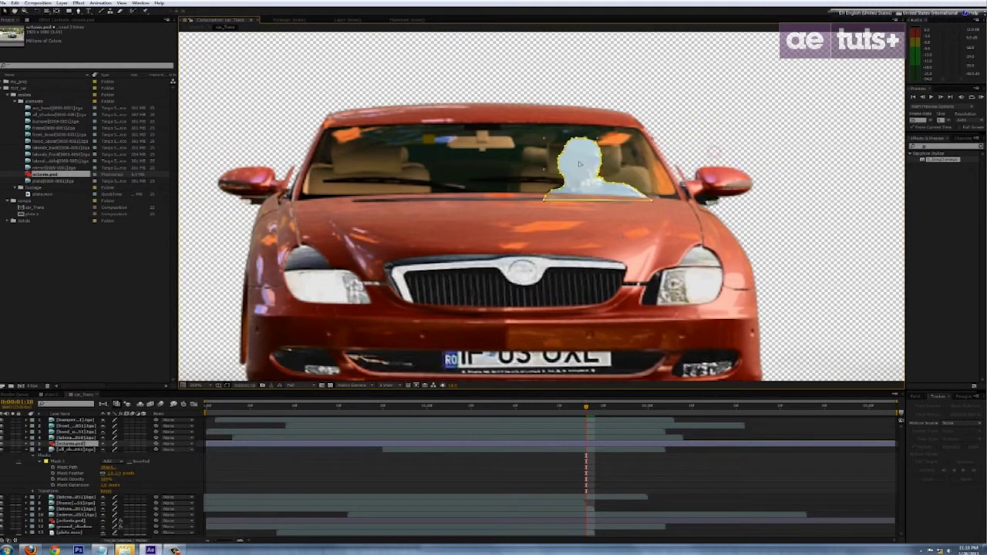
Apply Curves to the masked driver layer and shape a steep curve that crushes the dark tones.
click(79, 3)
mouse_move(101, 67)
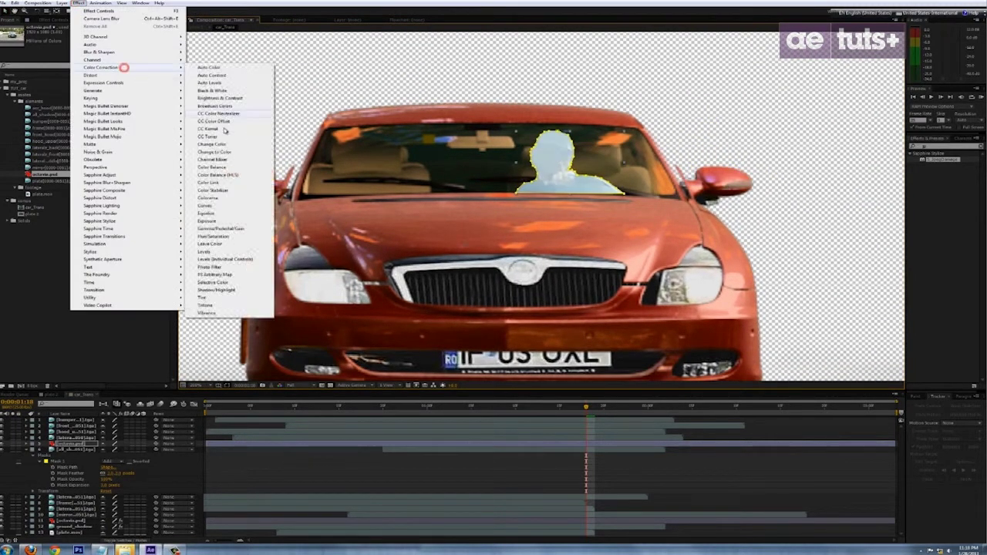
click(220, 206)
drag(64, 66, 52, 101)
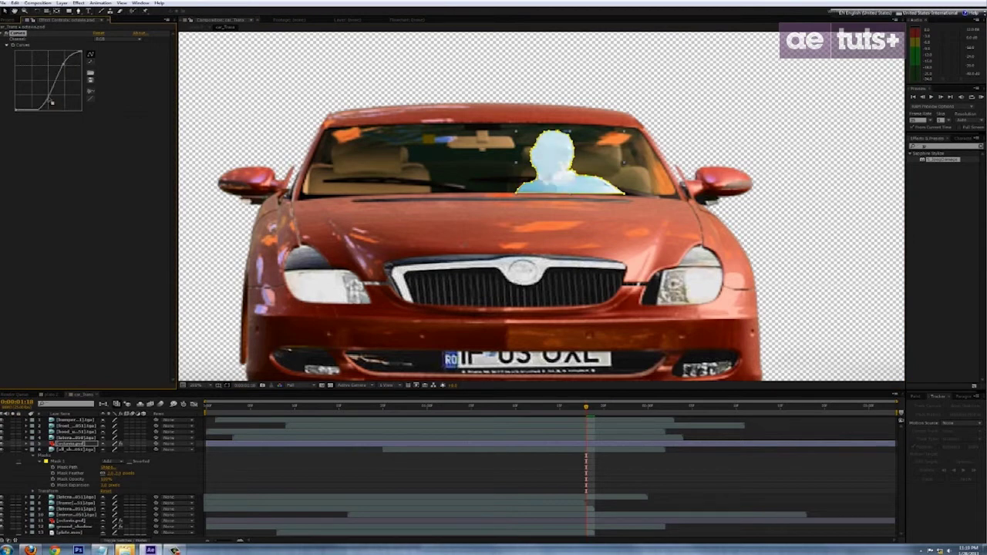
drag(67, 69, 56, 107)
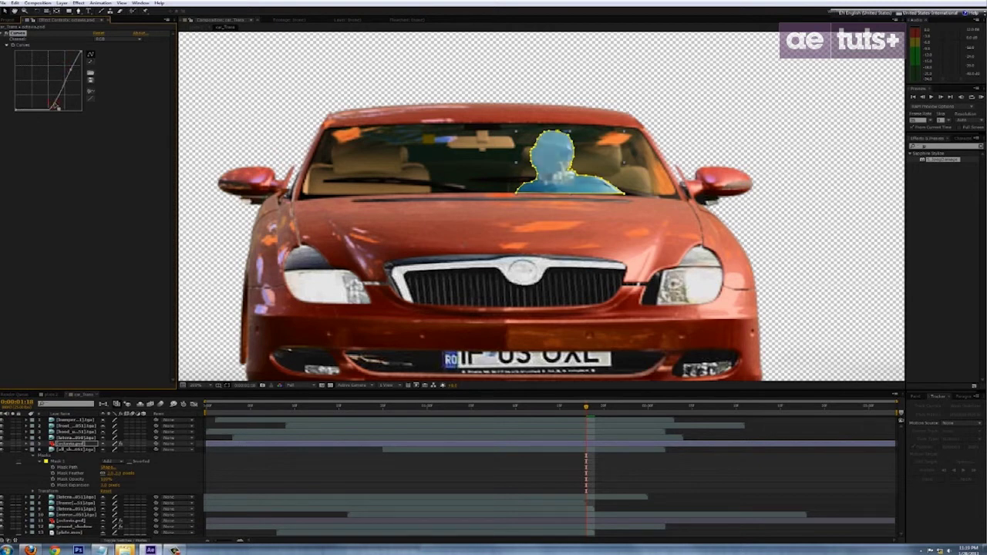
Apply Hue/Saturation to the driver layer, shift its hue from blue to beige, and lower its saturation and lightness.
click(79, 3)
mouse_move(151, 73)
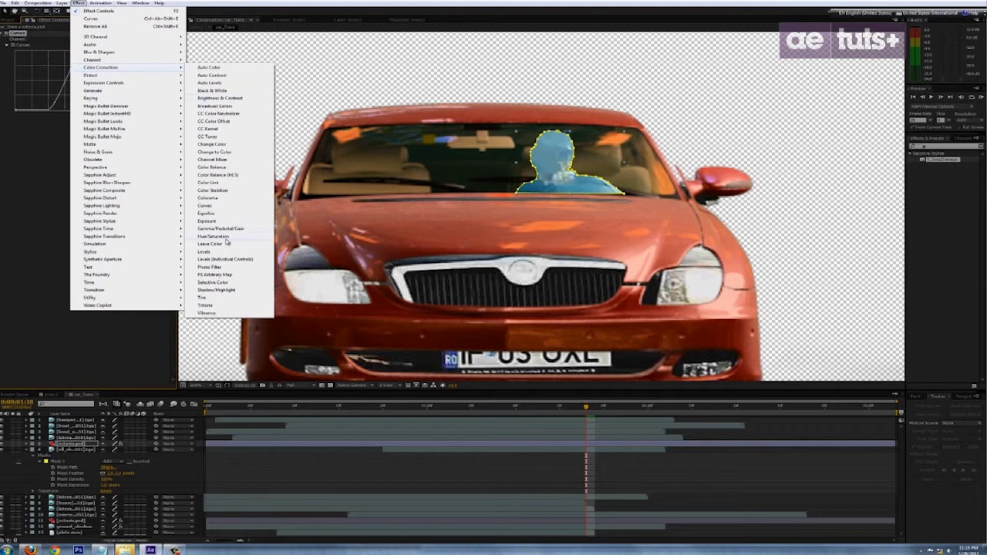
click(218, 237)
drag(100, 162, 91, 179)
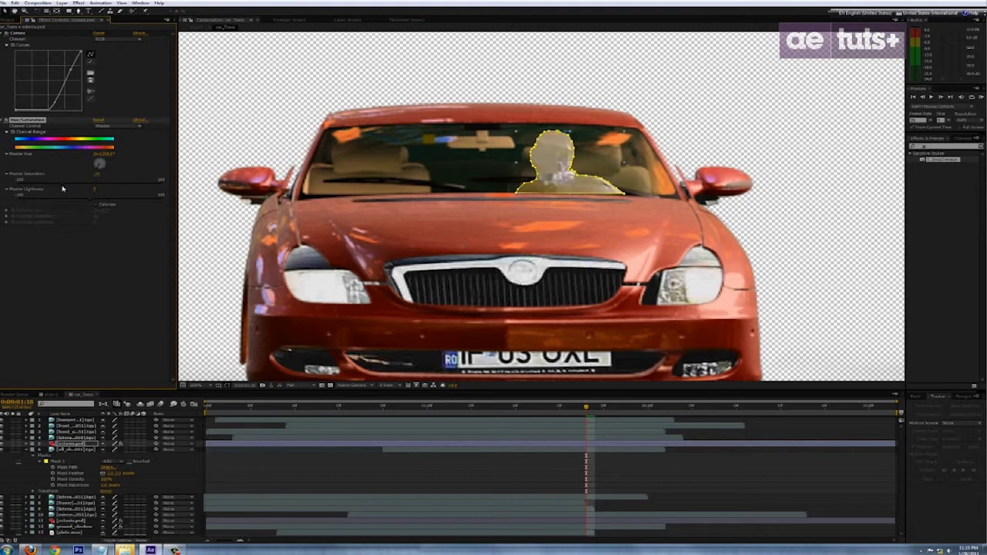
drag(76, 202, 77, 201)
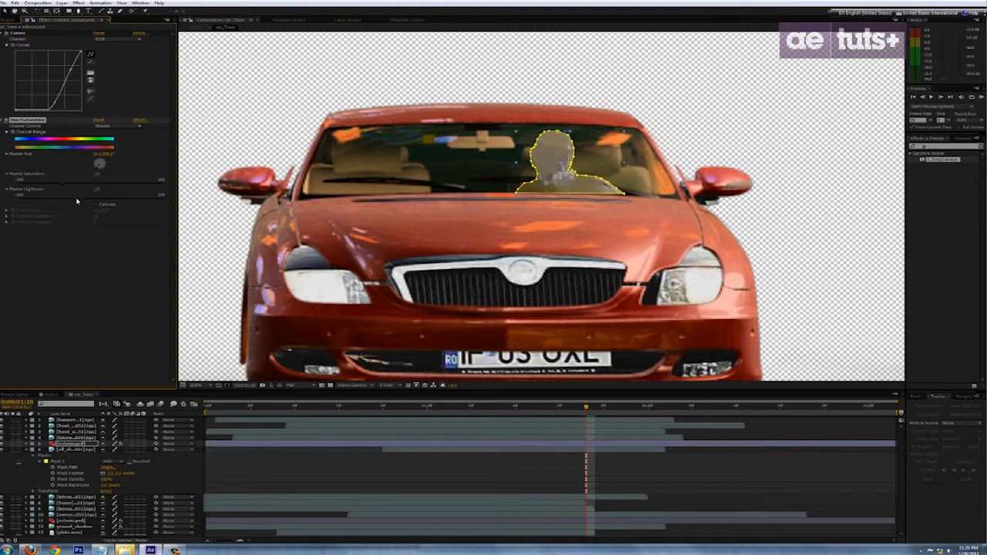
Make the driver layer partly transparent and feather its mask so it blends into the car interior.
click(32, 445)
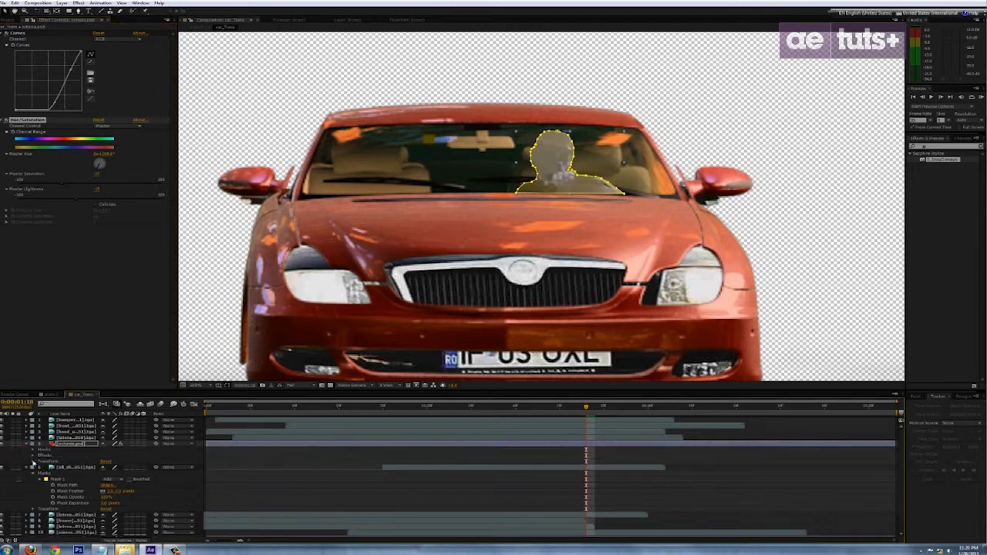
click(33, 461)
click(190, 474)
click(33, 455)
click(40, 460)
click(117, 468)
click(270, 481)
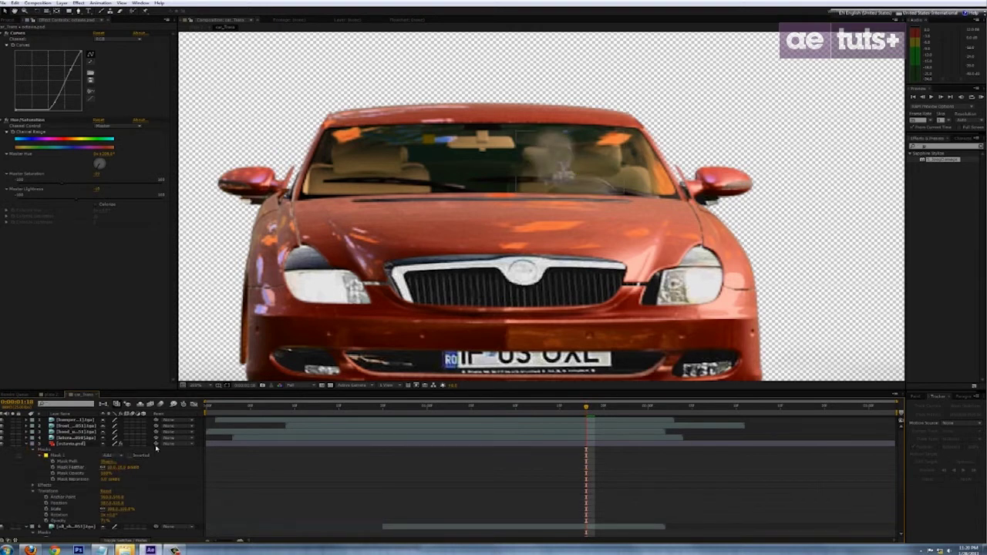
Apply Brightness & Contrast to the driver layer, darkening it and raising its contrast to match the interior.
scroll(510, 297, down, 2)
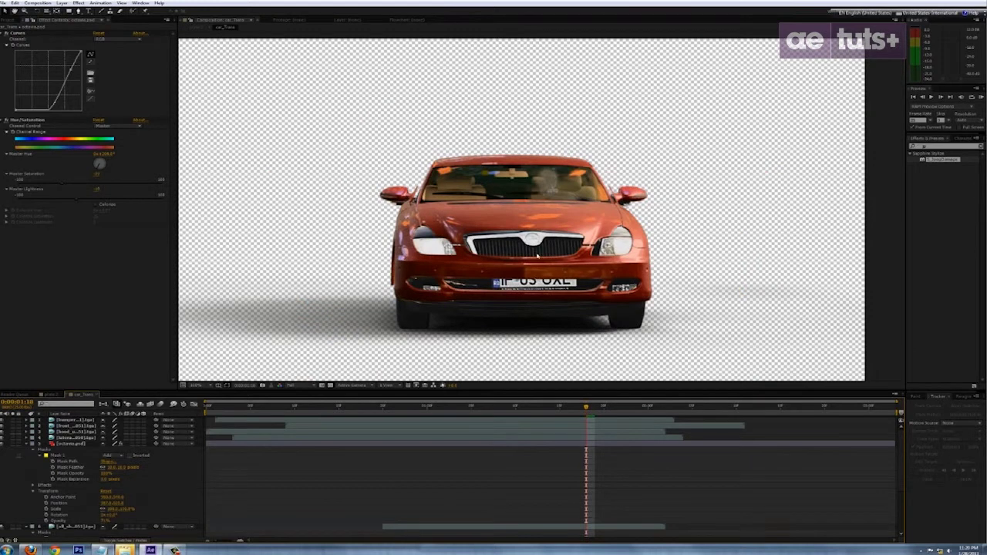
scroll(510, 297, up, 2)
click(77, 444)
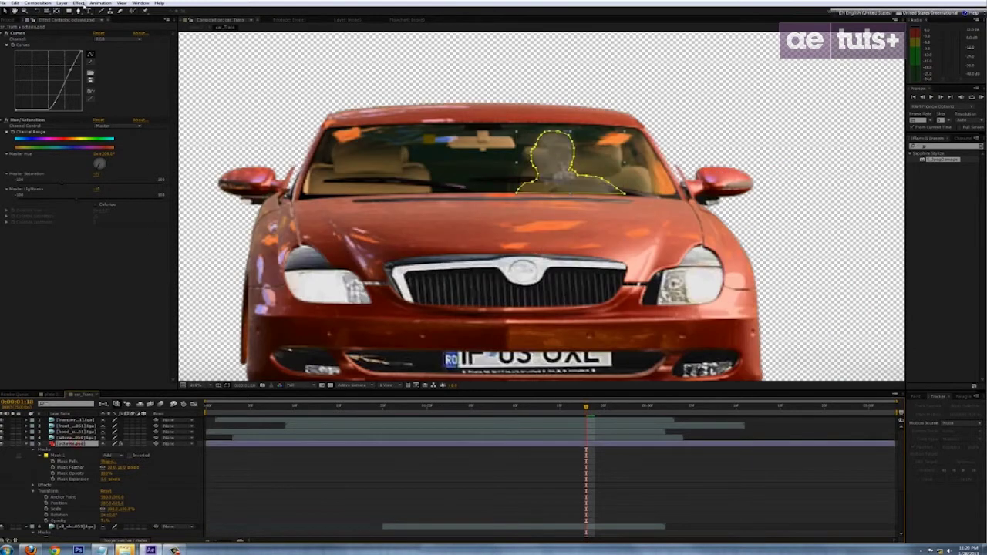
click(78, 3)
mouse_move(143, 71)
click(231, 99)
mouse_move(96, 243)
mouse_down()
mouse_move(123, 245)
mouse_move(89, 236)
mouse_move(100, 233)
mouse_up()
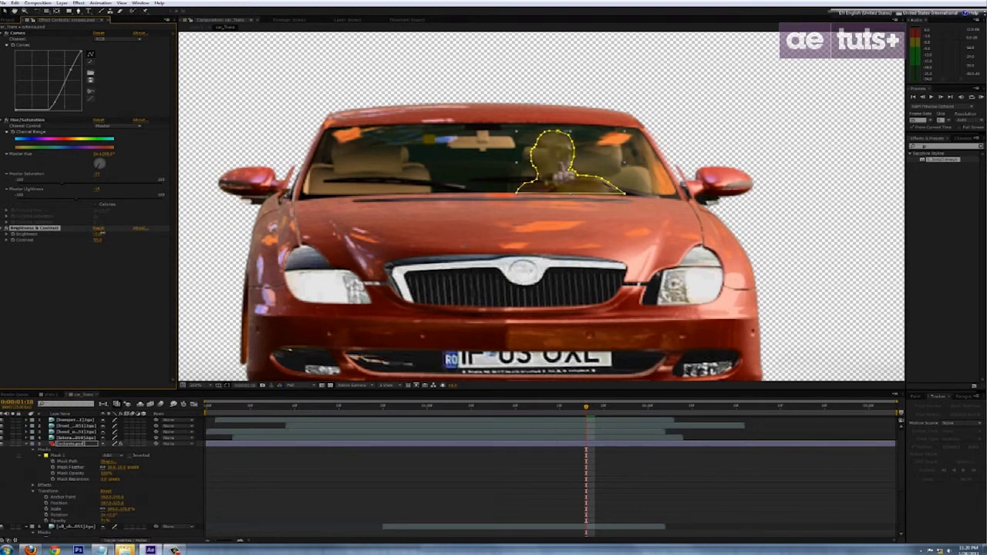
click(392, 482)
scroll(462, 296, down, 1)
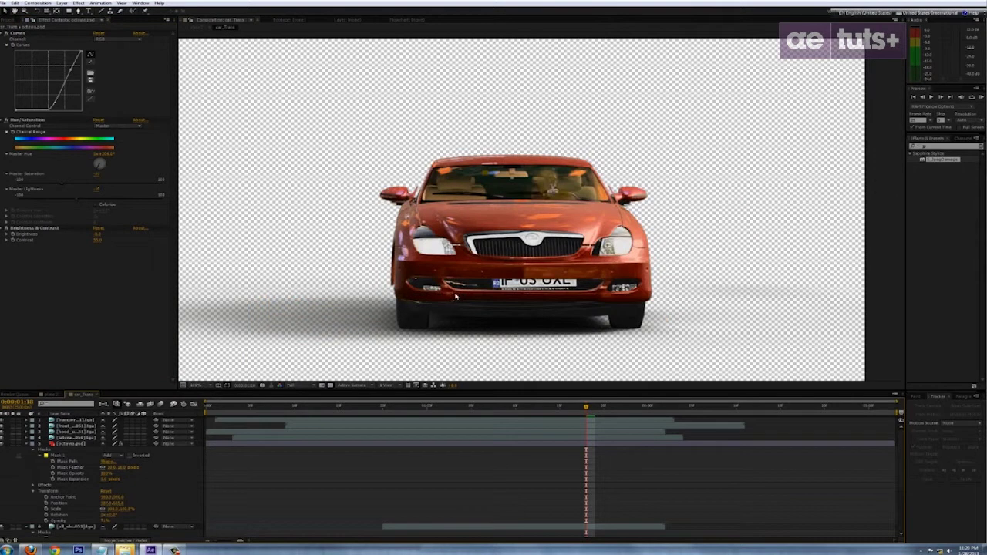
Nudge the driver layer slightly to the right so it lines up with the driver's seat.
key(period)
click(236, 448)
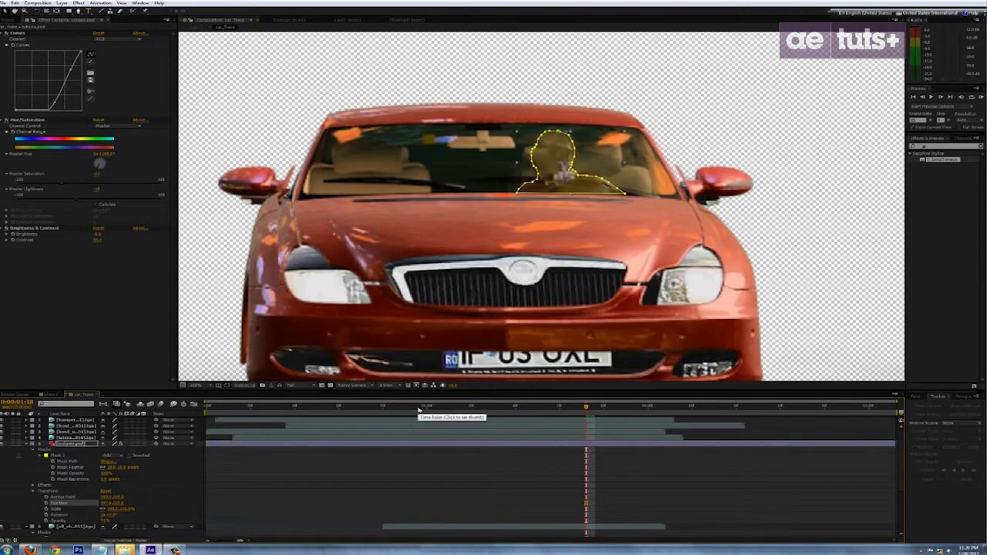
key(Right)
key(Right)
key(Right)
key(Right)
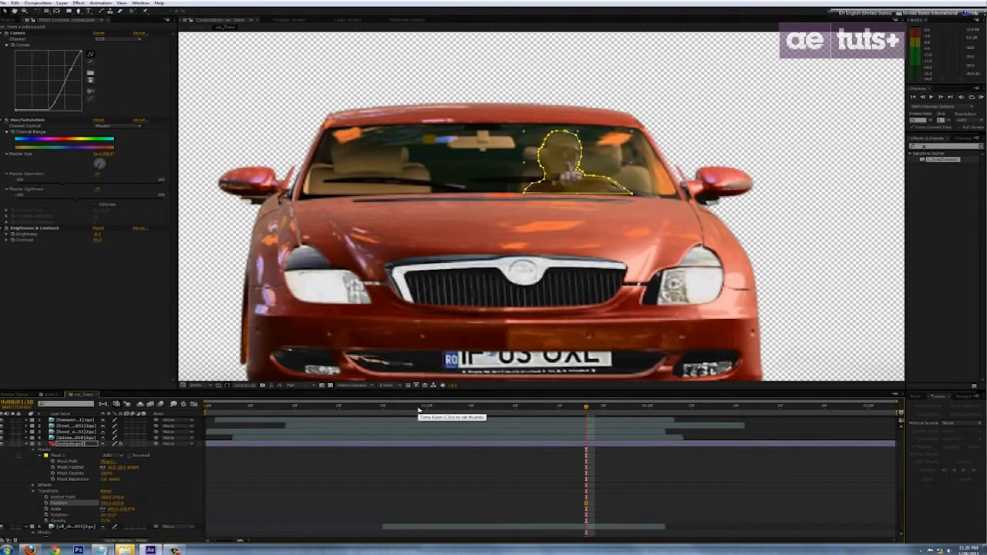
Draw an elliptical mask over the driver's lower body, set it to Intersect, and widen its feather.
drag(69, 10, 107, 26)
drag(476, 239, 685, 141)
click(114, 485)
click(132, 518)
click(40, 486)
drag(117, 498, 131, 498)
click(365, 495)
Fine-tune the opacity of the driver layer against the seats and collapse its properties.
scroll(512, 298, down, 1)
scroll(514, 296, up, 1)
click(80, 444)
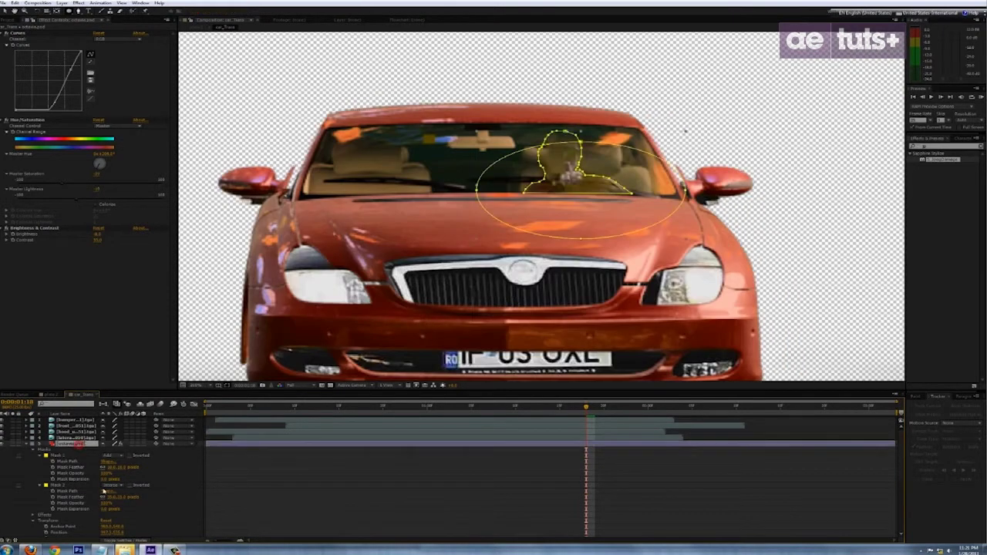
scroll(84, 450, down, 2)
drag(105, 515, 103, 515)
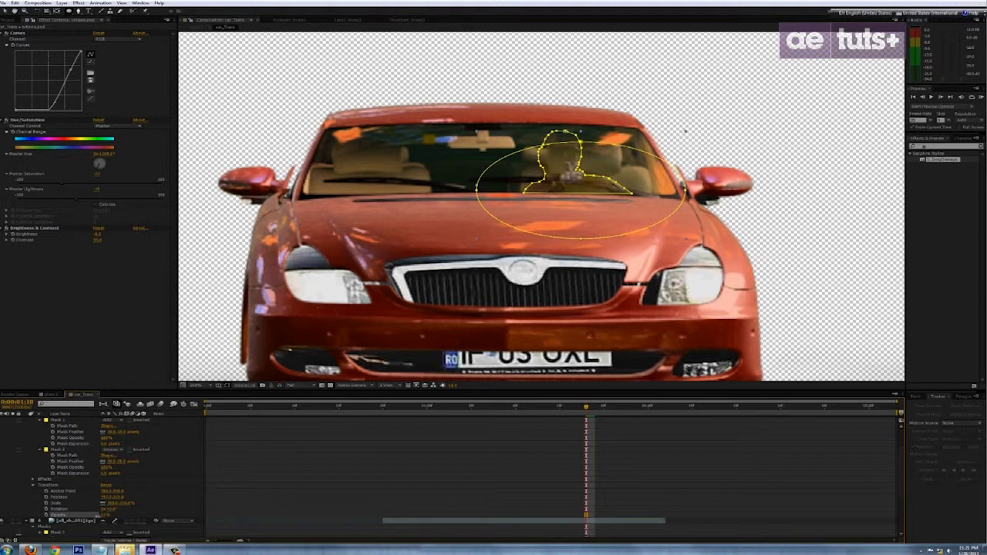
click(248, 484)
scroll(100, 466, up, 2)
click(27, 444)
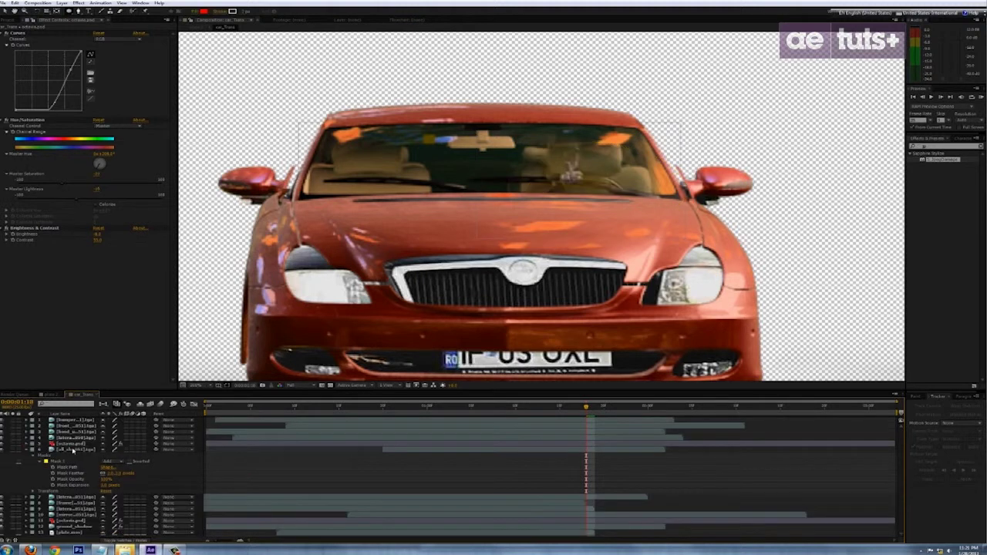
Duplicate the all_shadow layer and place the copy directly above the driver's octavia.psd layer.
click(78, 450)
key(ctrl+d)
drag(88, 451, 85, 442)
Draw a closed Pen mask around the windshield wiper in front of the driver on the upper all_shadow copy.
scroll(552, 251, up, 1)
drag(552, 250, 538, 276)
click(79, 11)
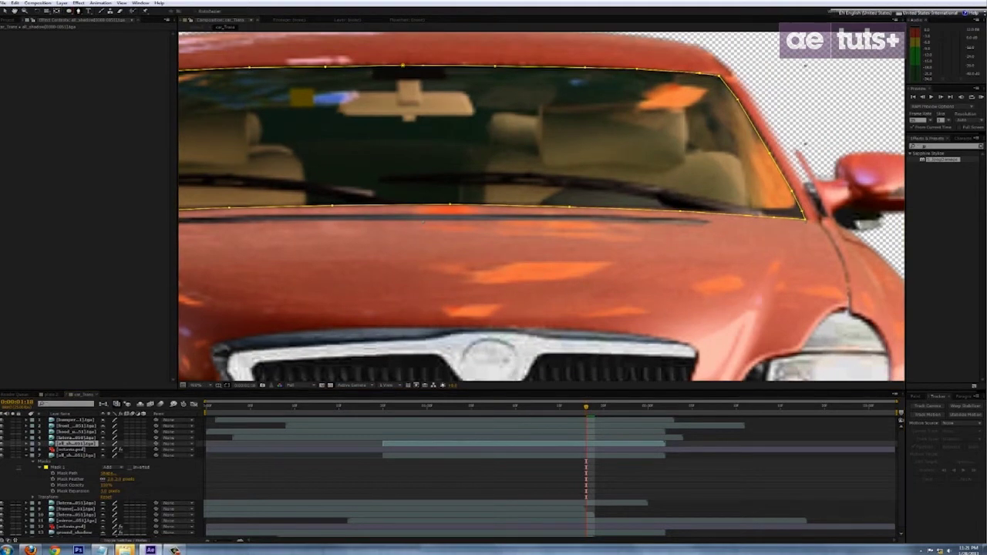
click(687, 194)
click(648, 186)
click(605, 181)
click(568, 177)
click(524, 174)
click(457, 174)
click(380, 181)
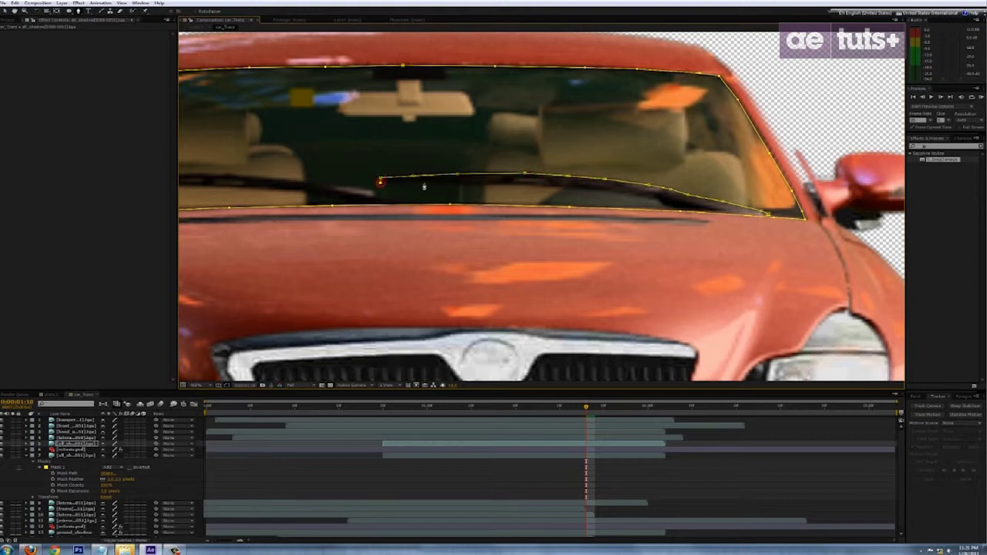
click(478, 185)
click(517, 185)
click(552, 188)
click(592, 189)
click(617, 193)
click(656, 198)
click(687, 227)
click(747, 228)
click(768, 213)
Set the wiper mask on the upper all_shadow copy to Intersect so only the wiper overlays the driver.
scroll(635, 204, down, 1)
click(27, 444)
click(32, 449)
click(111, 461)
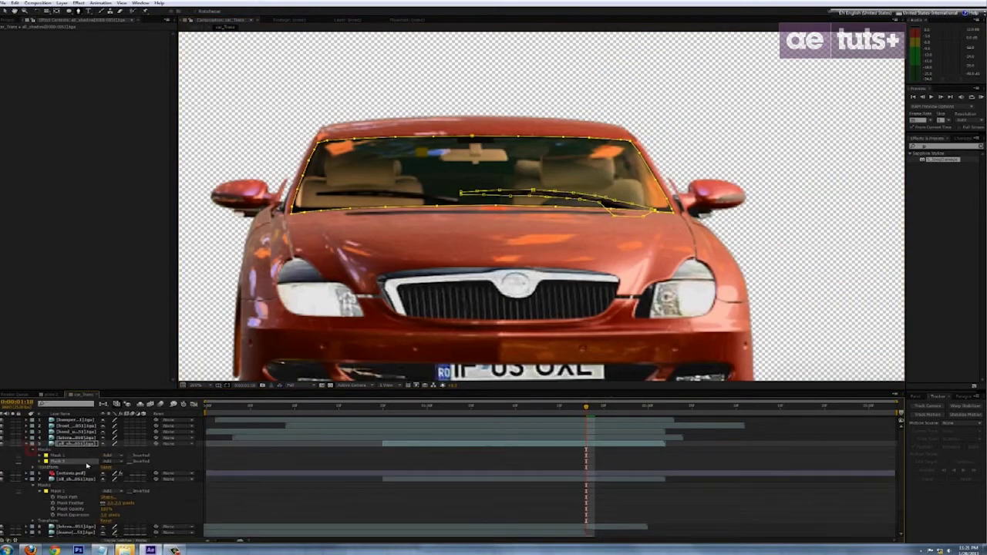
click(128, 484)
click(280, 463)
scroll(562, 326, down, 1)
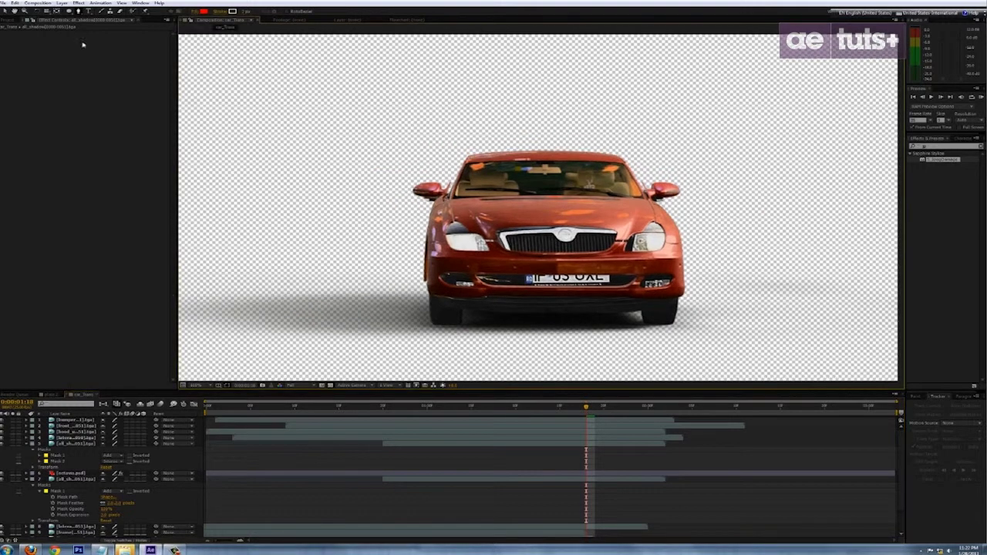
Create a gray full-size solid and place it between the driver layer and the lower all_shadow layer.
click(61, 3)
mouse_move(72, 16)
click(223, 20)
click(487, 316)
drag(638, 323, 645, 334)
click(817, 284)
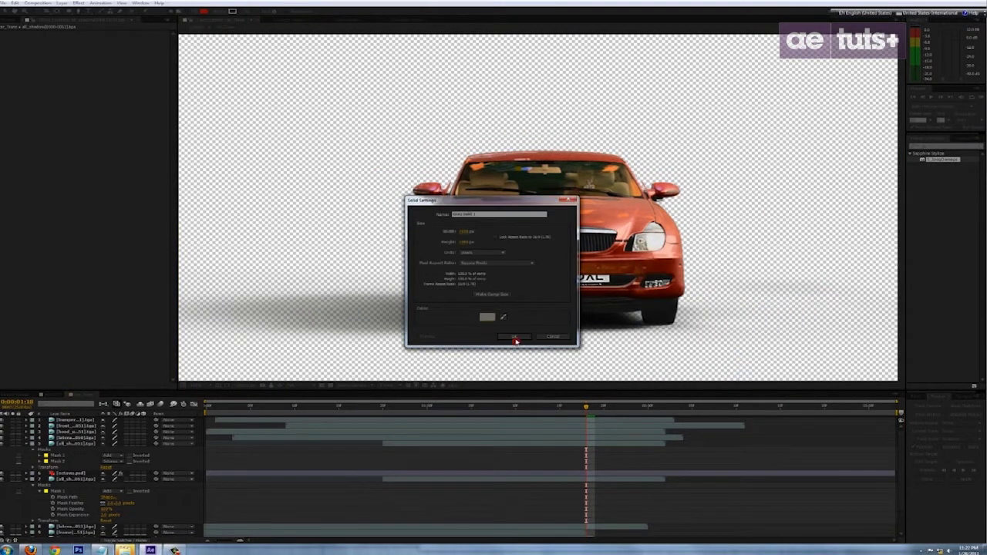
click(515, 336)
drag(89, 483, 90, 482)
scroll(80, 479, down, 1)
Copy the windshield mask and the transform values from the lower all_shadow layer onto the gray solid.
click(63, 480)
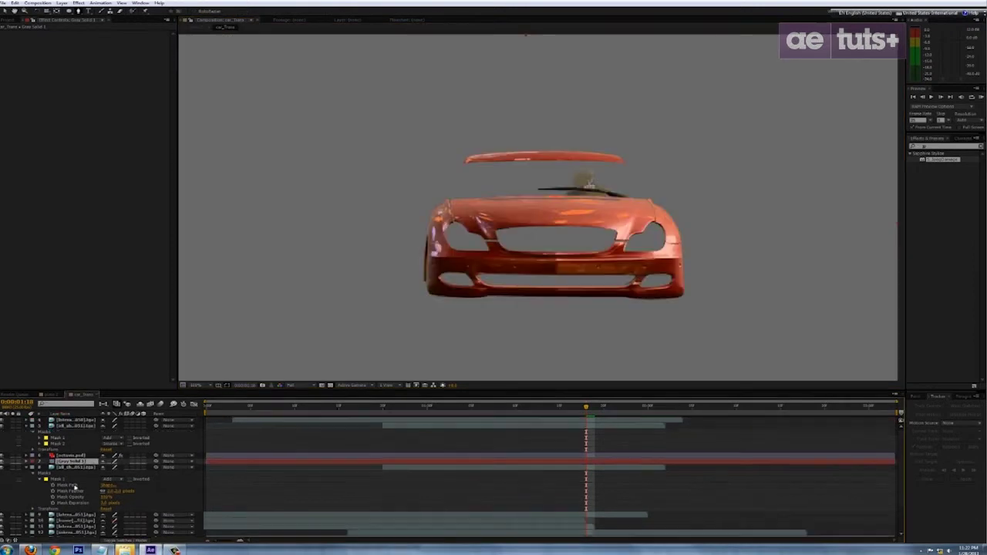
click(81, 462)
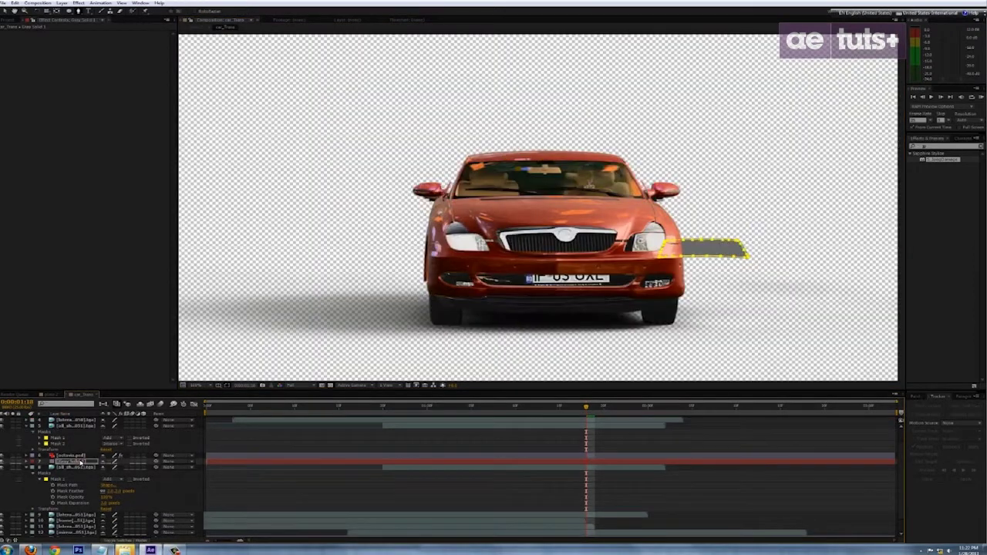
click(67, 509)
click(80, 463)
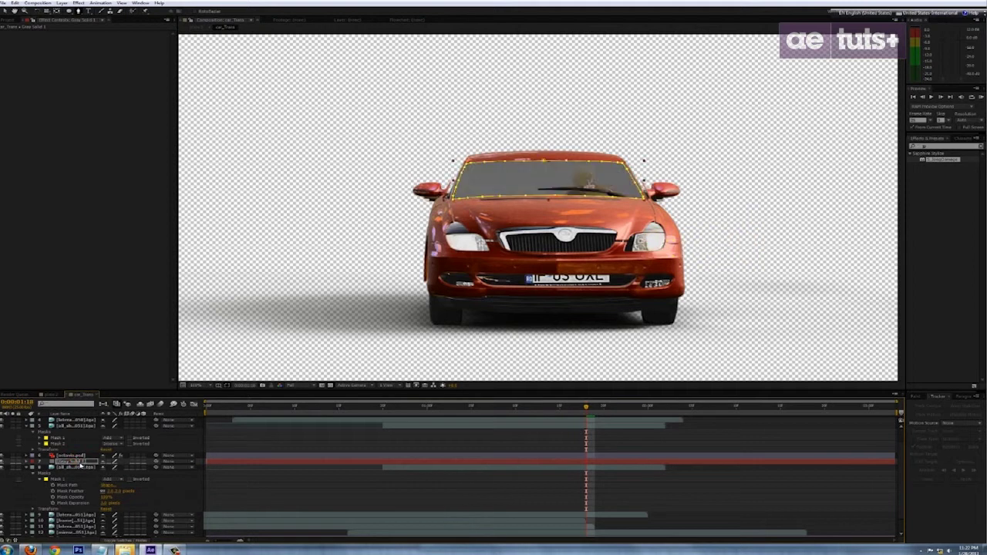
Move the gray solid above the upper all_shadow copy and lower its opacity to a faint windshield-glass tint.
click(27, 463)
drag(73, 463, 48, 434)
click(33, 438)
drag(106, 467, 75, 470)
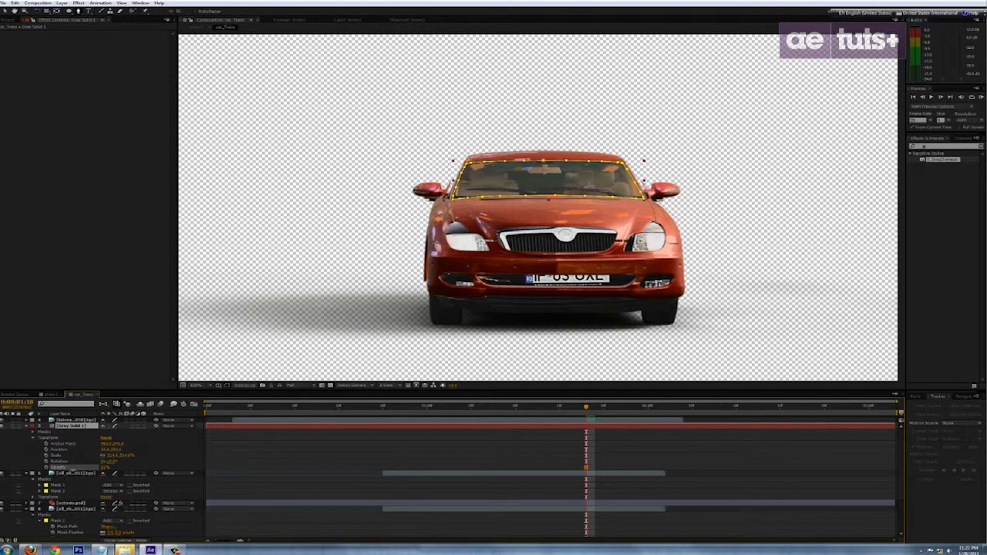
click(329, 468)
scroll(465, 314, down, 1)
scroll(427, 347, up, 1)
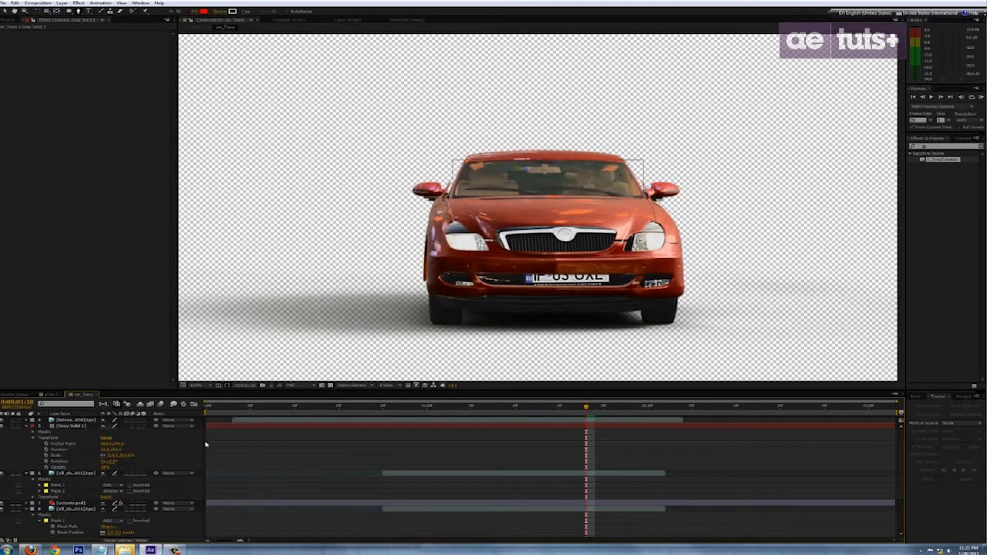
Collapse the expanded mask and transform properties of all layers in car_Trans.
key(comma)
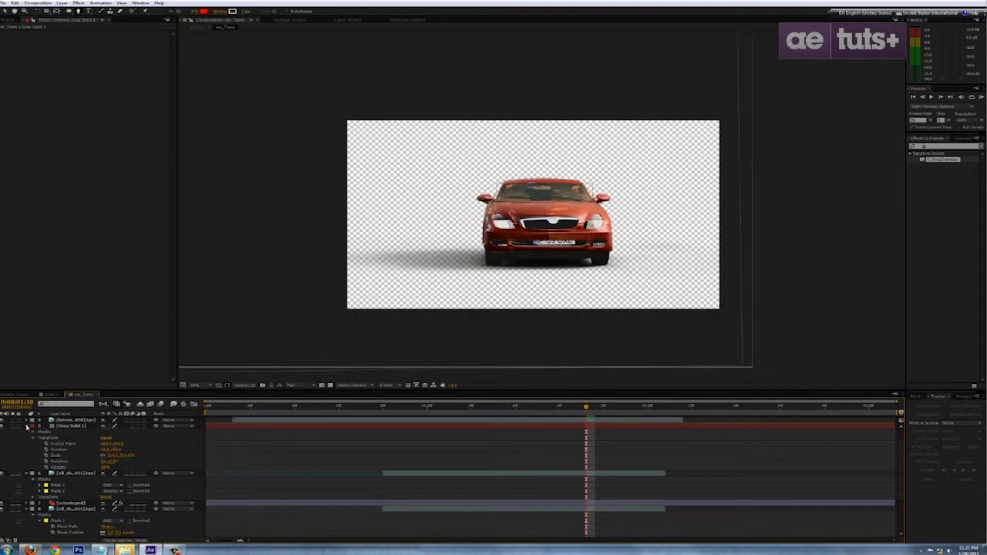
click(27, 426)
key(ctrl+a)
key(u)
key(u)
click(255, 526)
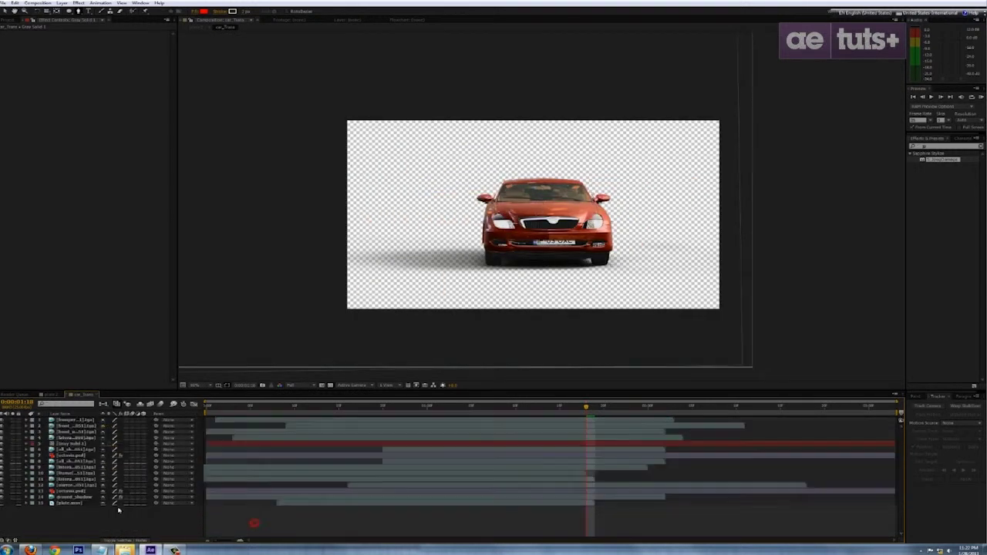
Pre-compose all layers above the lower octavia.psd layer into a composition named merc, moving all attributes.
click(78, 497)
click(75, 491)
click(75, 486)
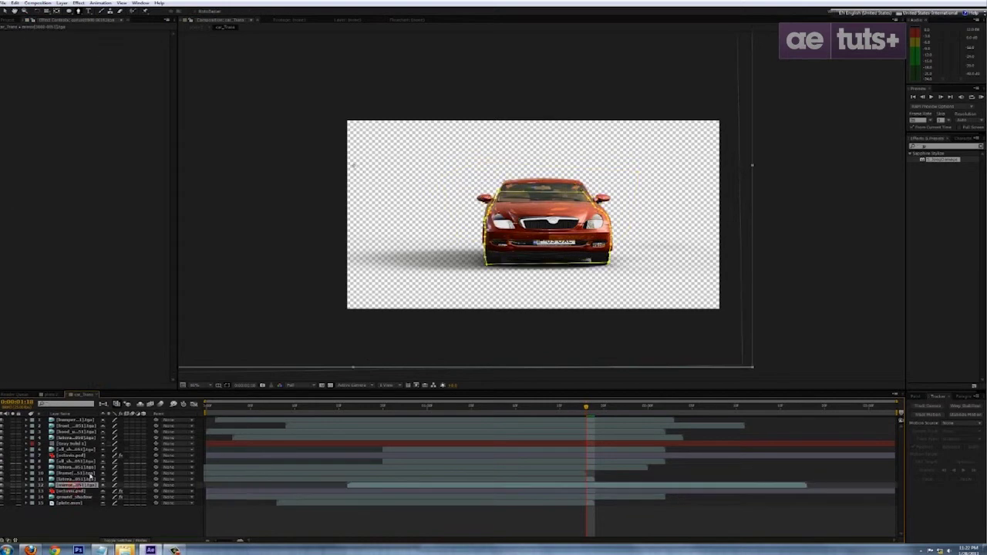
shift+click(73, 421)
key(ctrl+shift+c)
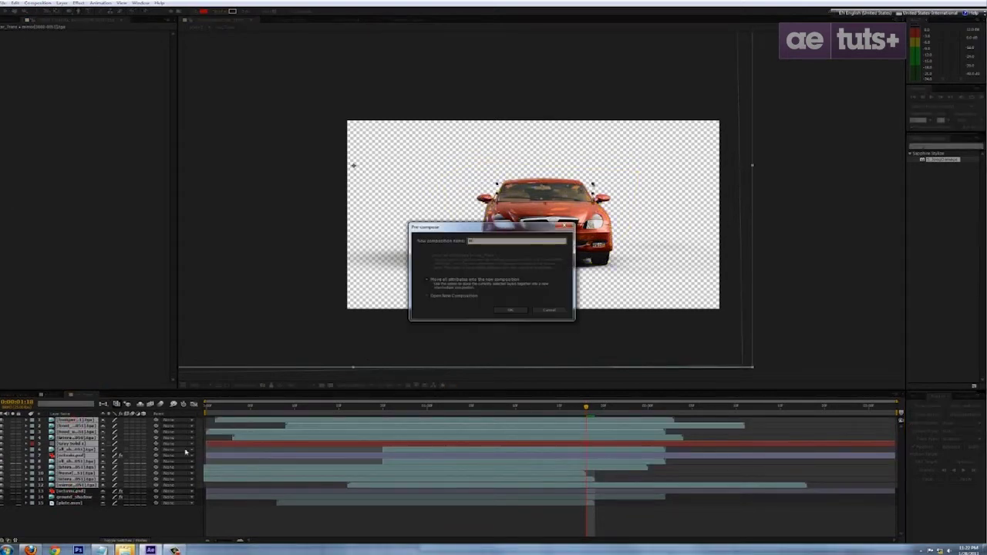
text(car)
key(Return)
Enlarge the merc precomp slightly and nudge its position so the red car fits over the original car.
drag(520, 233, 518, 235)
drag(717, 311, 723, 314)
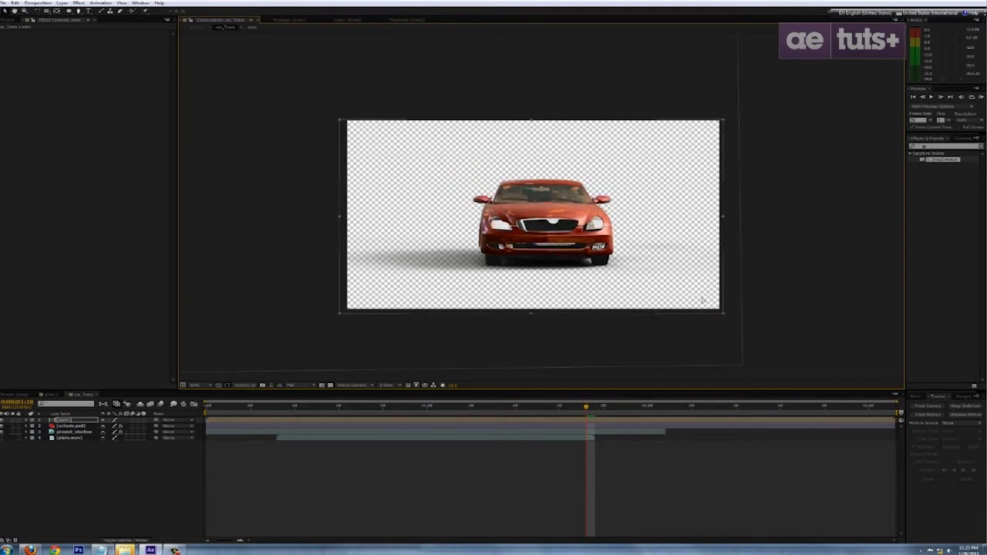
drag(586, 406, 498, 407)
scroll(549, 319, up, 1)
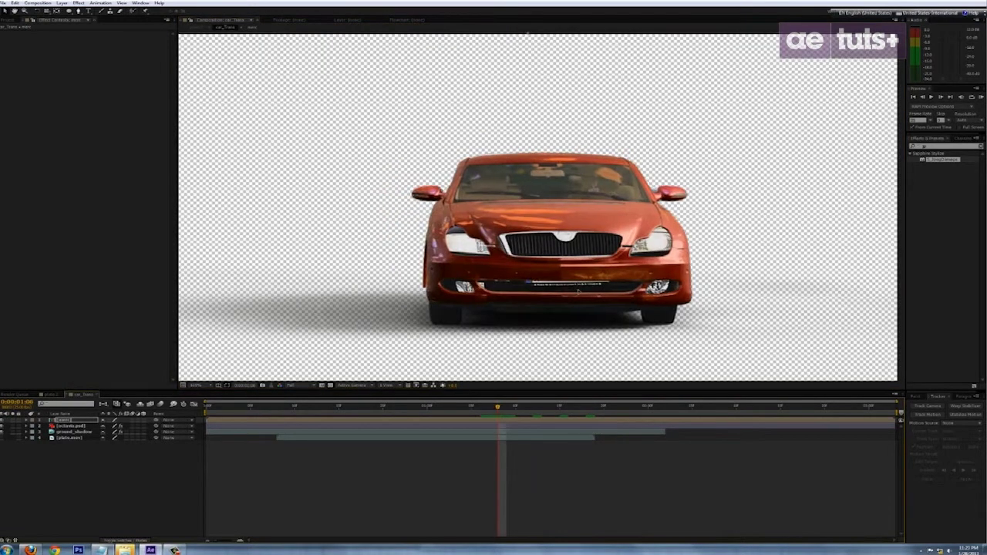
key(comma)
key(Right)
key(Right)
key(Right)
key(Right)
key(Right)
key(ctrl+KP_Add)
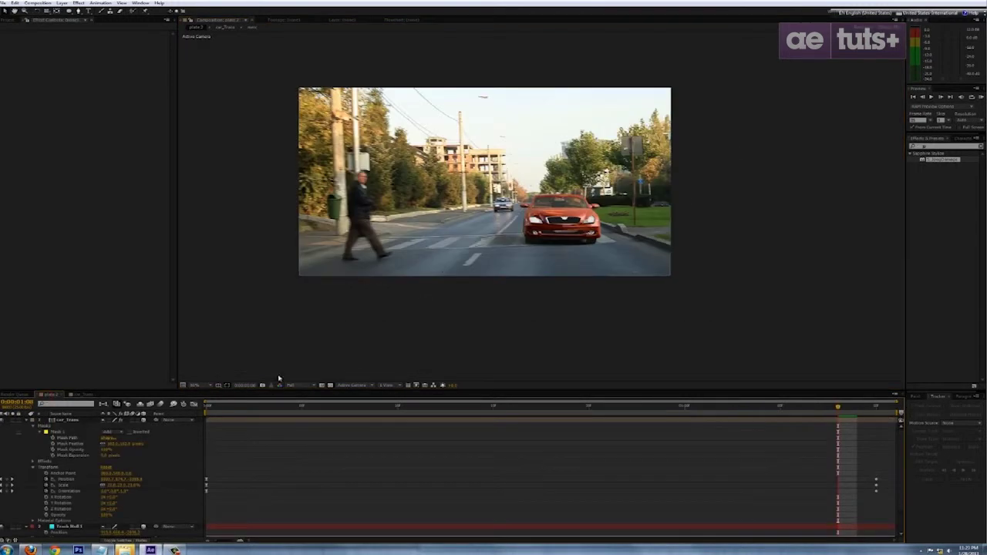
Preview the plate 2 composition from its first frame to check the transformation in the street scene.
key(Home)
key(KP_0)
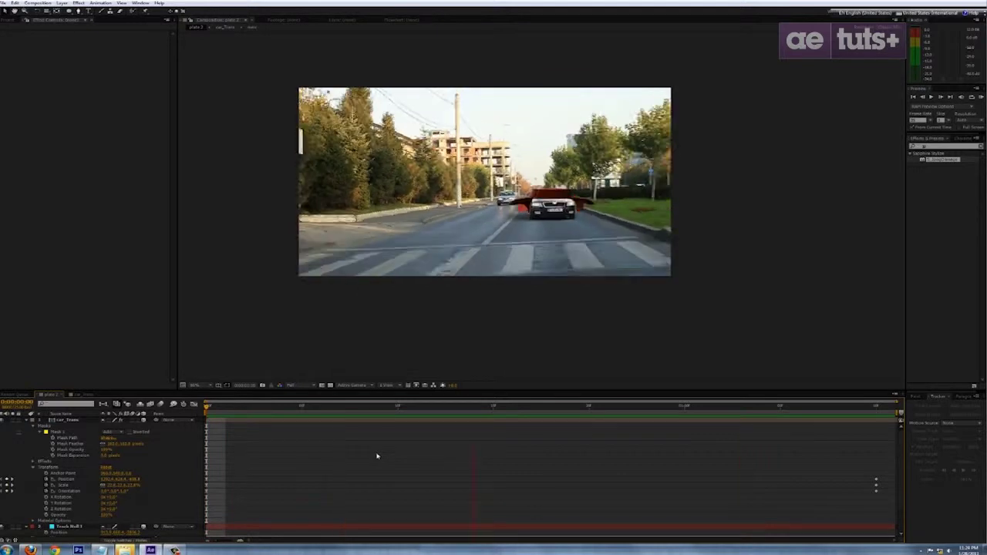
key(space)
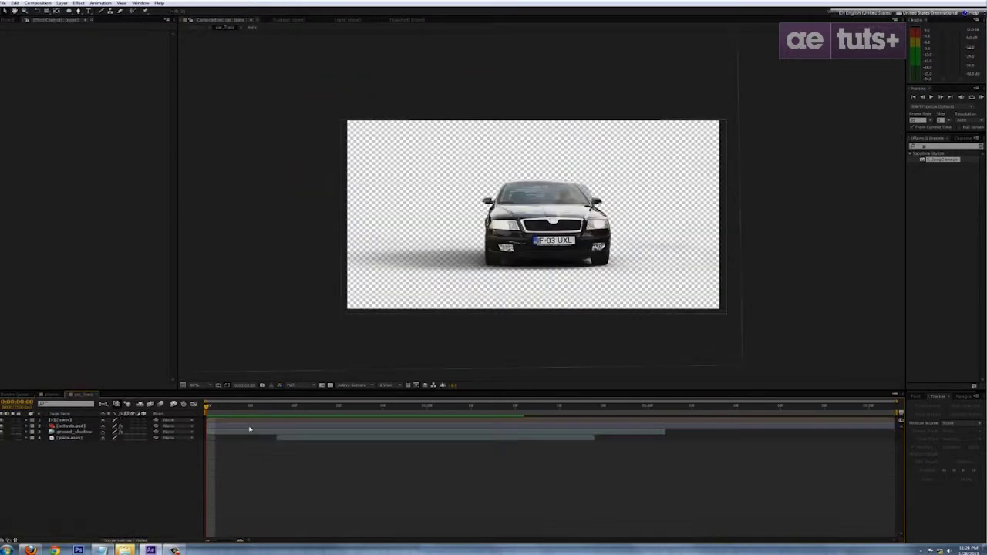
Open the merc precomp and trim the start of the driver and gray solid layers to the all_shadow layers' first frame.
drag(299, 414, 392, 407)
double_click(300, 419)
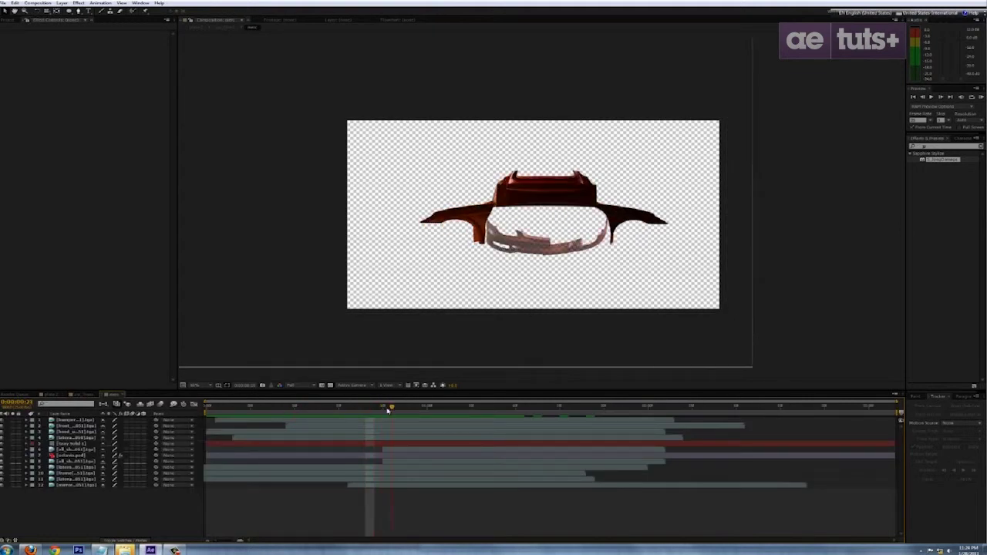
click(378, 455)
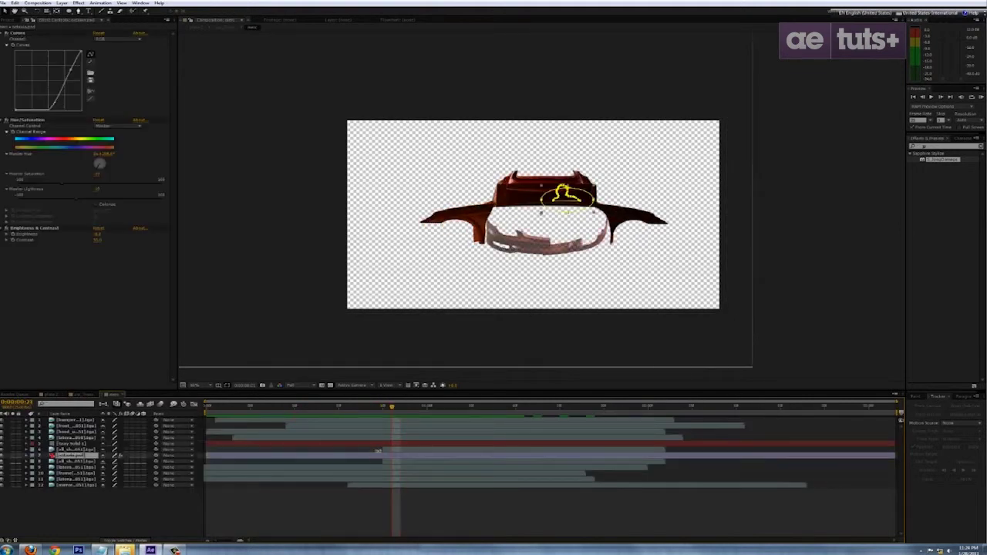
ctrl+click(244, 445)
drag(206, 444, 383, 444)
drag(383, 408, 601, 429)
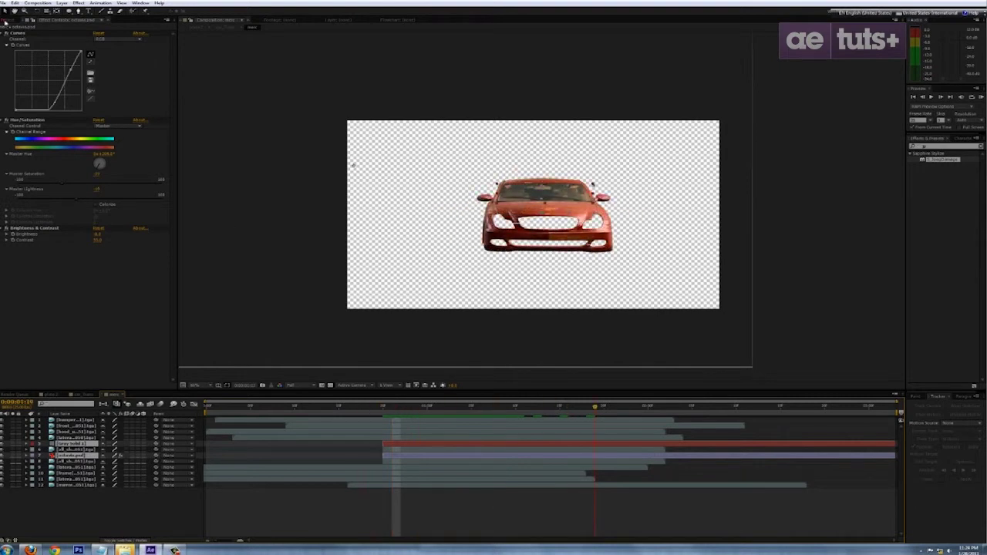
Add the plate image sequence as the top layer in merc and paste a body-part layer's transform values onto it.
click(9, 21)
drag(58, 188, 97, 419)
click(64, 479)
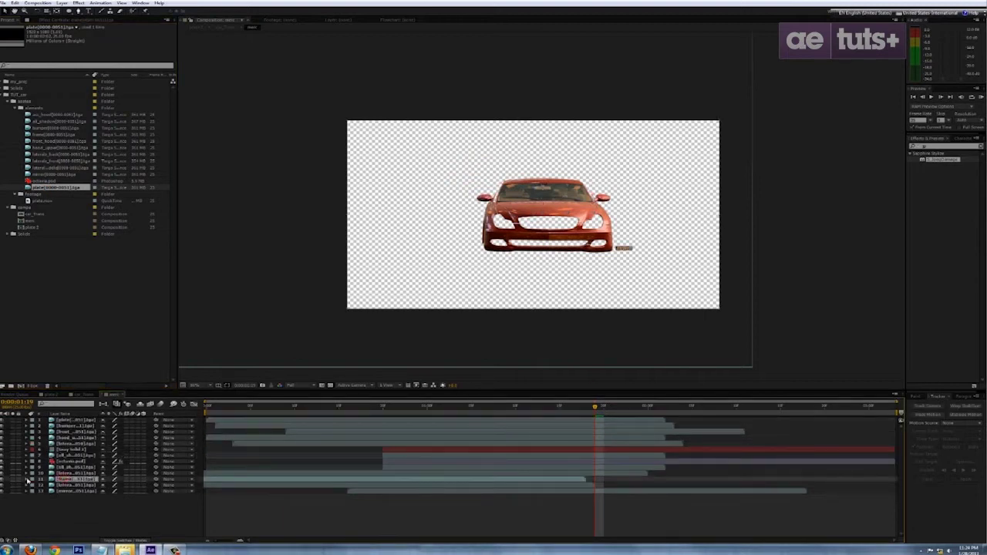
click(25, 480)
click(55, 492)
click(72, 420)
key(ctrl+v)
scroll(544, 256, up, 1)
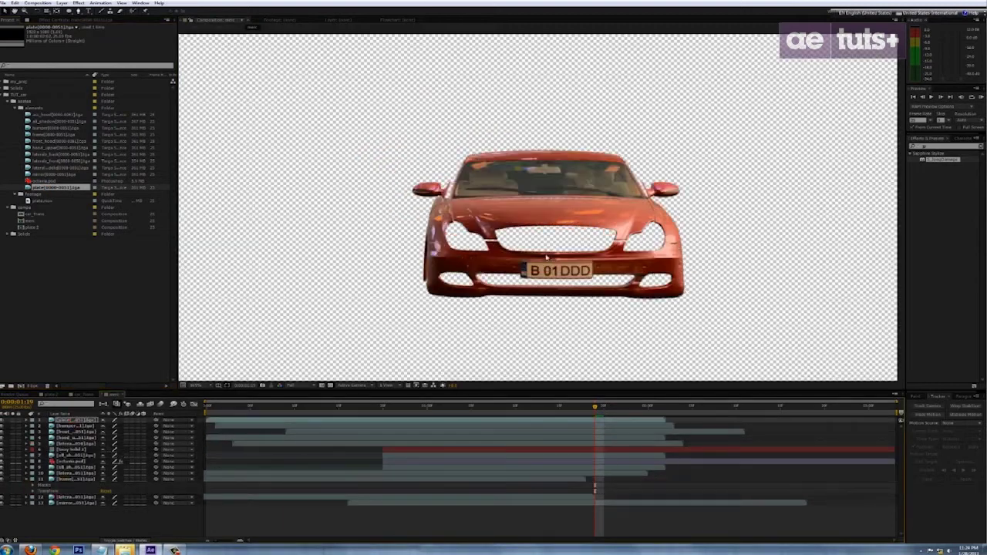
Delay the plate layer by about three frames and keyframe its opacity from 0% at 0:00:00:22 to 100% at 0:00:01:00.
drag(525, 416, 400, 411)
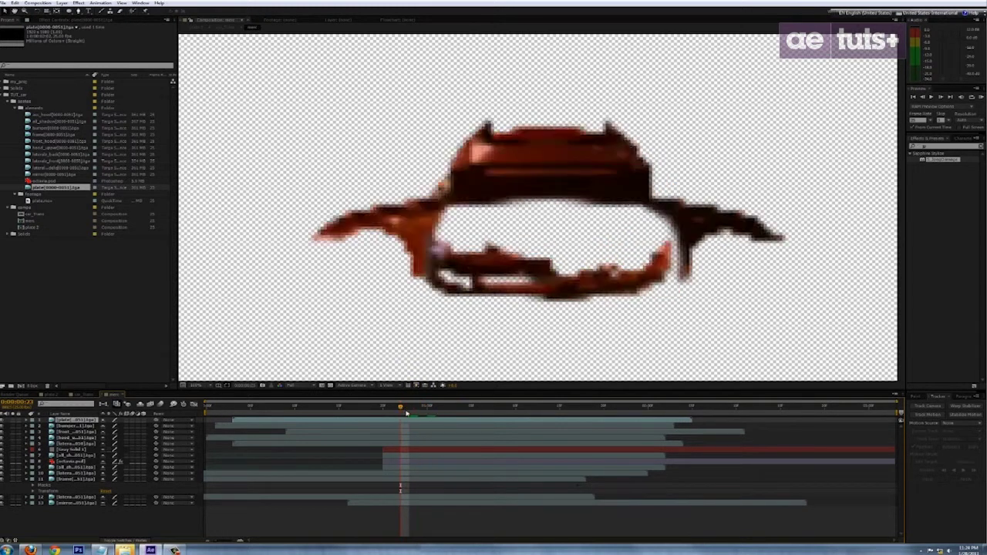
click(28, 421)
click(35, 426)
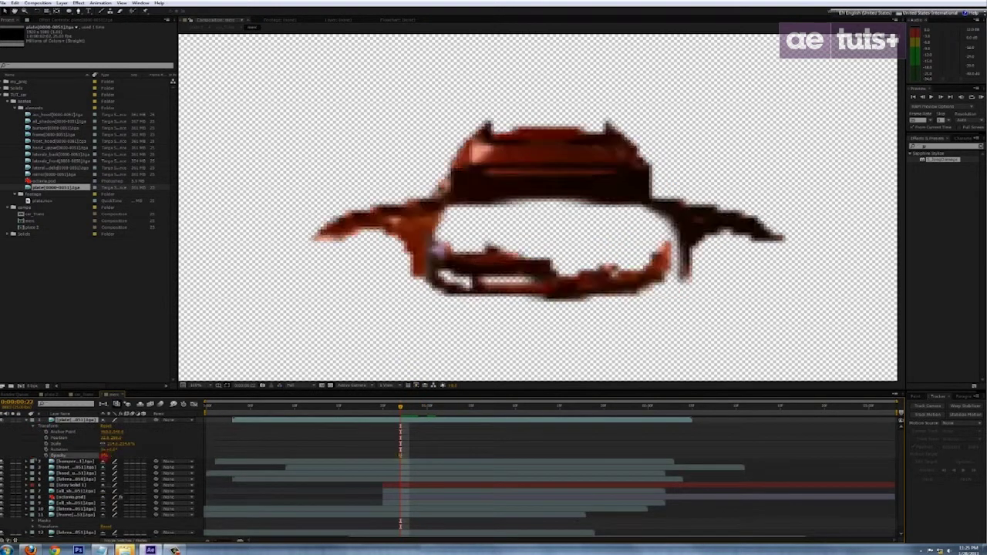
drag(427, 409, 417, 415)
drag(104, 456, 269, 458)
key(Page_Down)
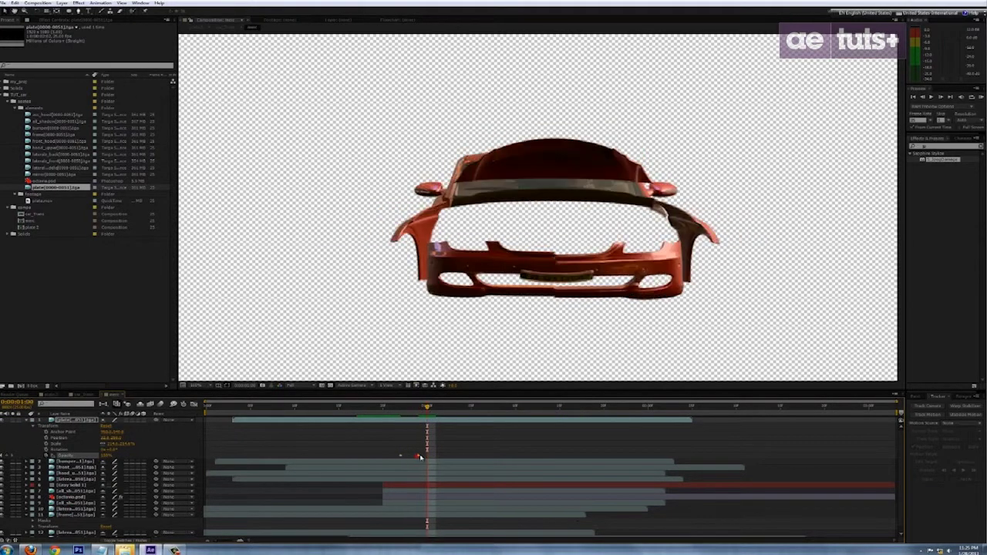
drag(428, 408, 517, 406)
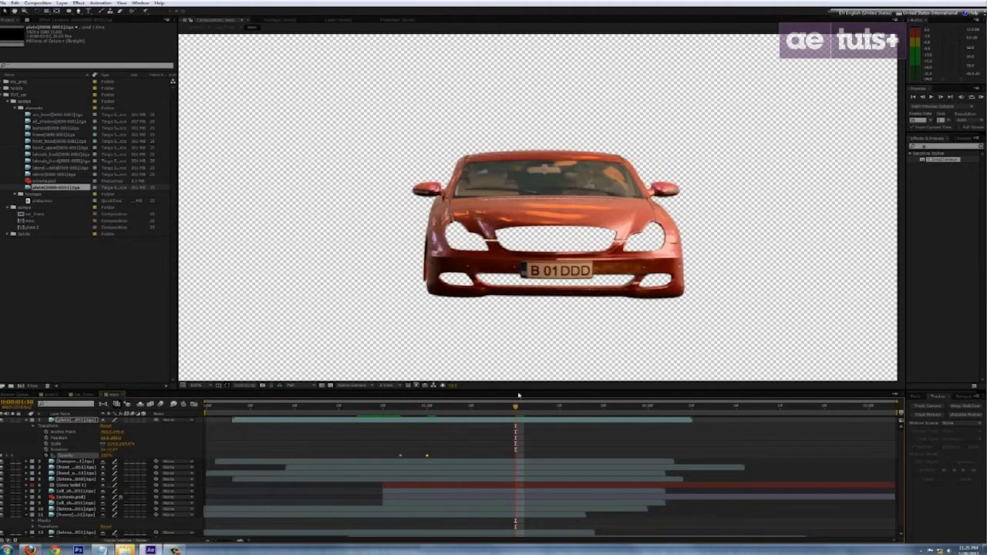
Add the acc_hood sequence below the front_hood layer and give it the plate layer's transform values without the opacity fade.
drag(52, 116, 95, 472)
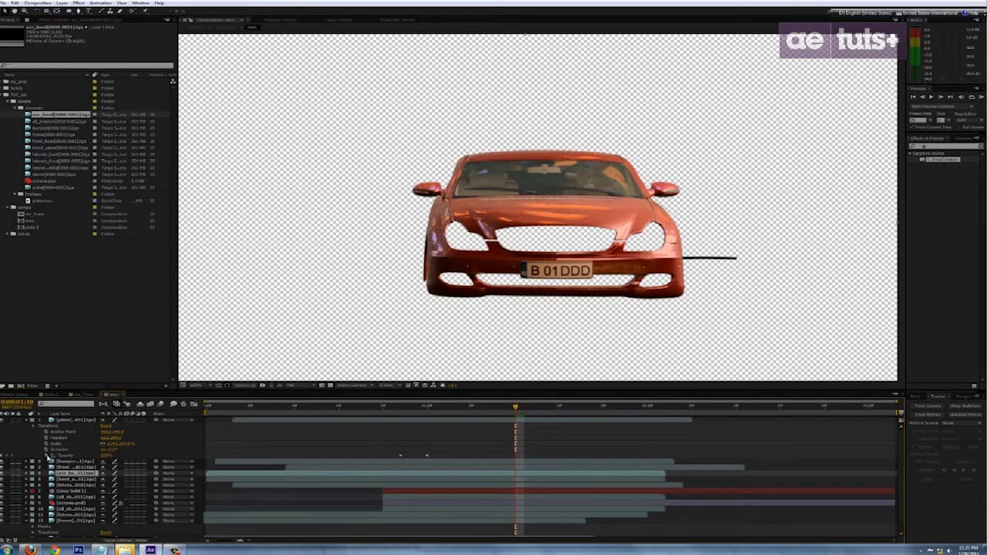
click(58, 422)
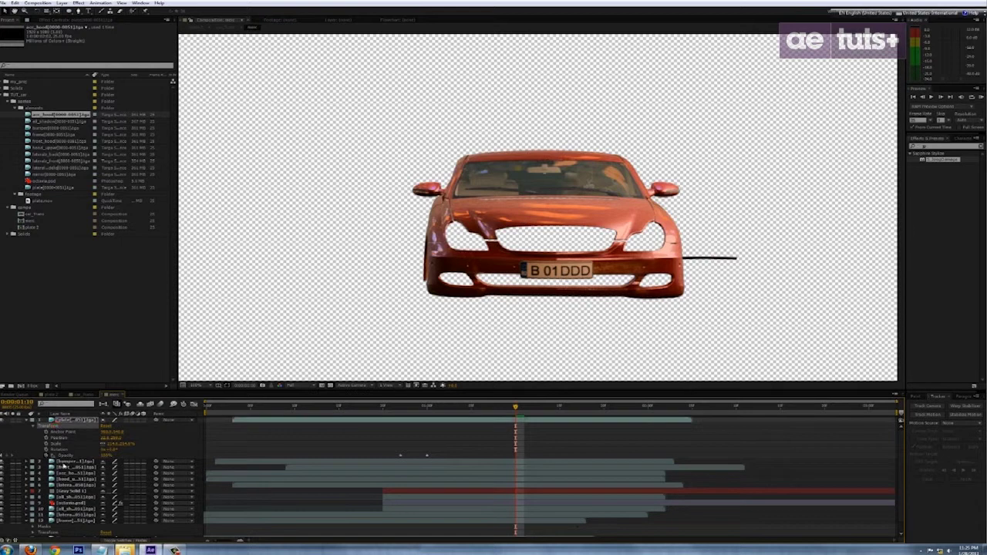
click(80, 473)
key(Delete)
key(t)
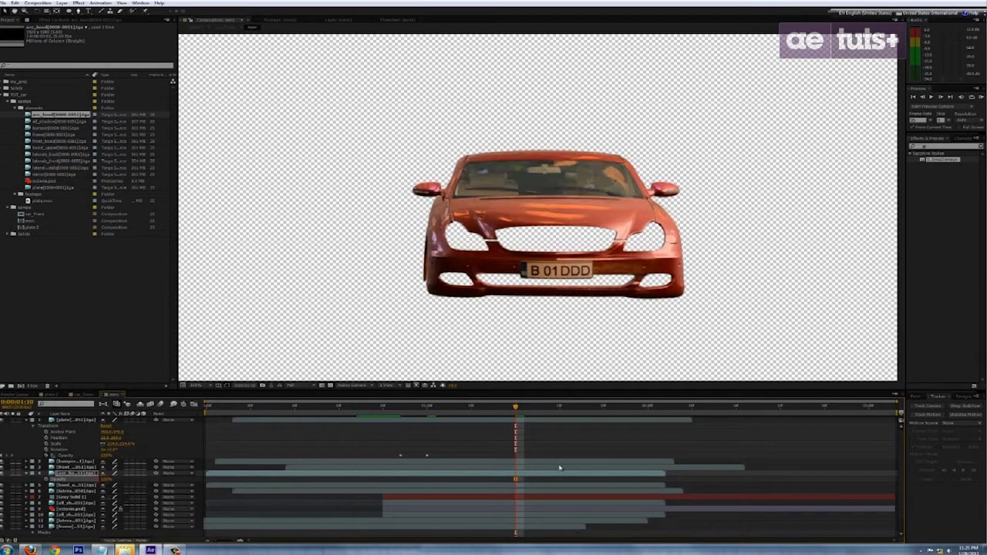
drag(555, 338, 539, 315)
drag(587, 258, 559, 262)
Scrub through the hood movement and shift the acc_hood layer about two frames later to match it.
drag(499, 408, 411, 419)
drag(418, 468, 437, 471)
drag(412, 431, 527, 470)
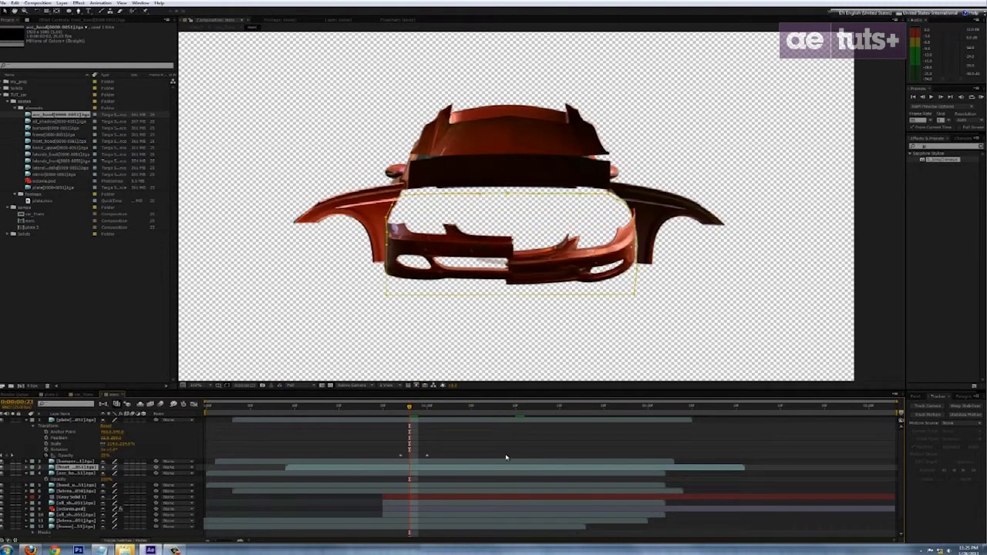
drag(410, 408, 482, 418)
click(80, 474)
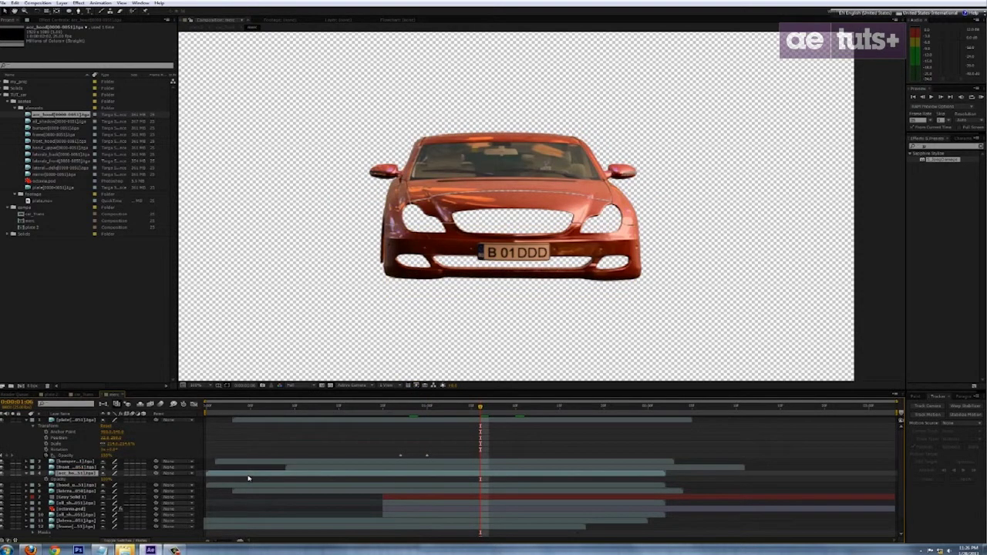
drag(484, 409, 515, 428)
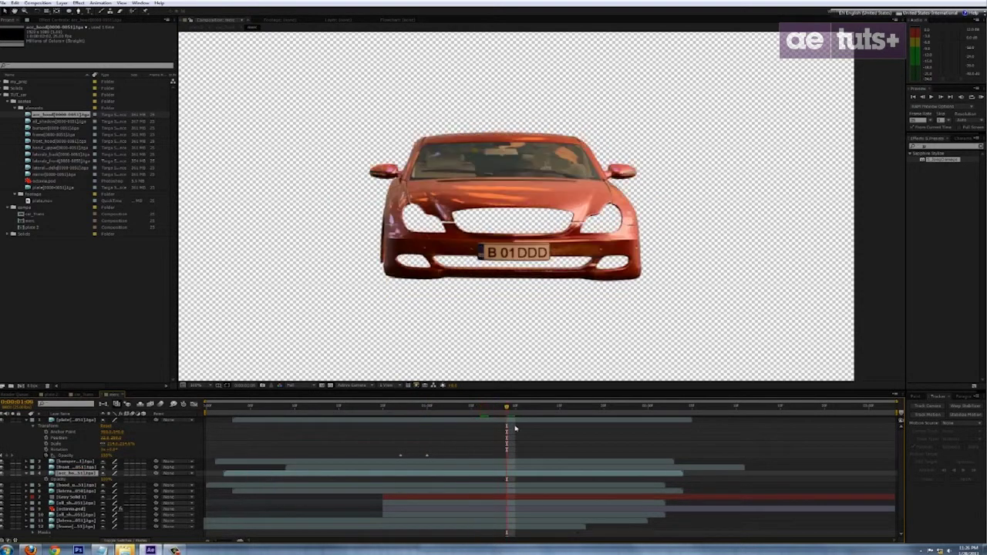
click(330, 447)
scroll(396, 324, down, 1)
scroll(416, 323, up, 1)
drag(416, 332, 416, 317)
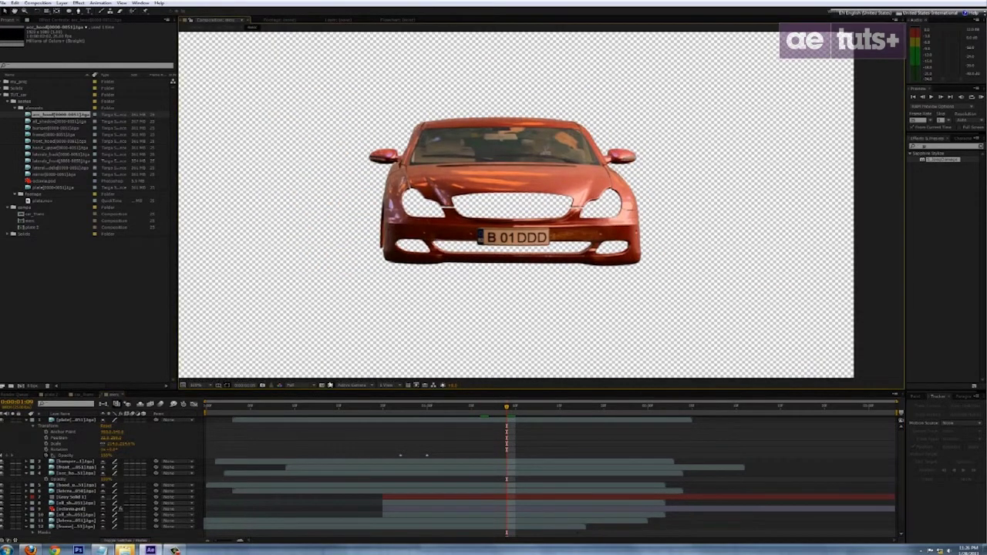
Collapse the expanded plate and body-part layers and rename the gray solid to glass_tint.
click(28, 421)
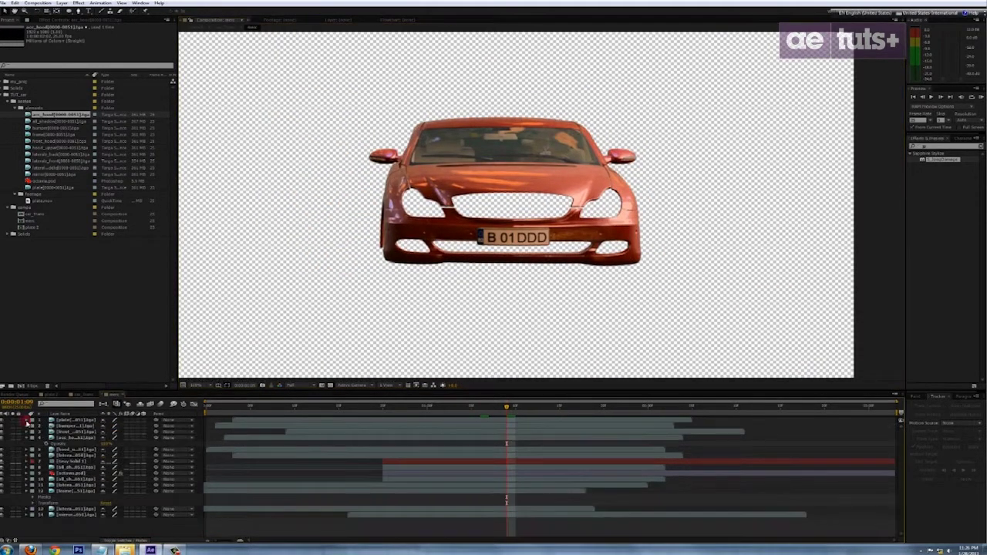
click(26, 491)
right_click(80, 463)
click(108, 456)
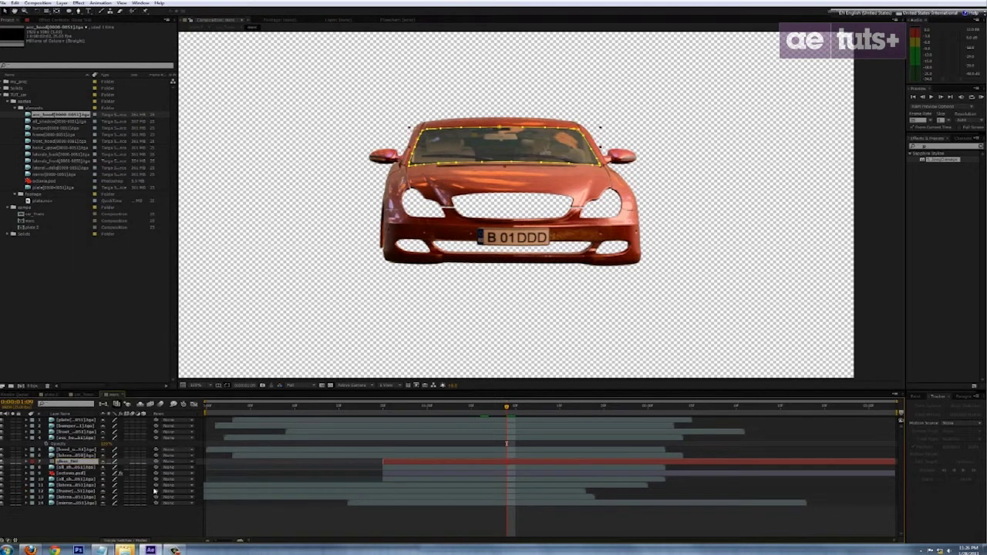
Add another all_shadow sequence at the bottom of the layer stack and paste the transform values of the layer above it.
click(78, 468)
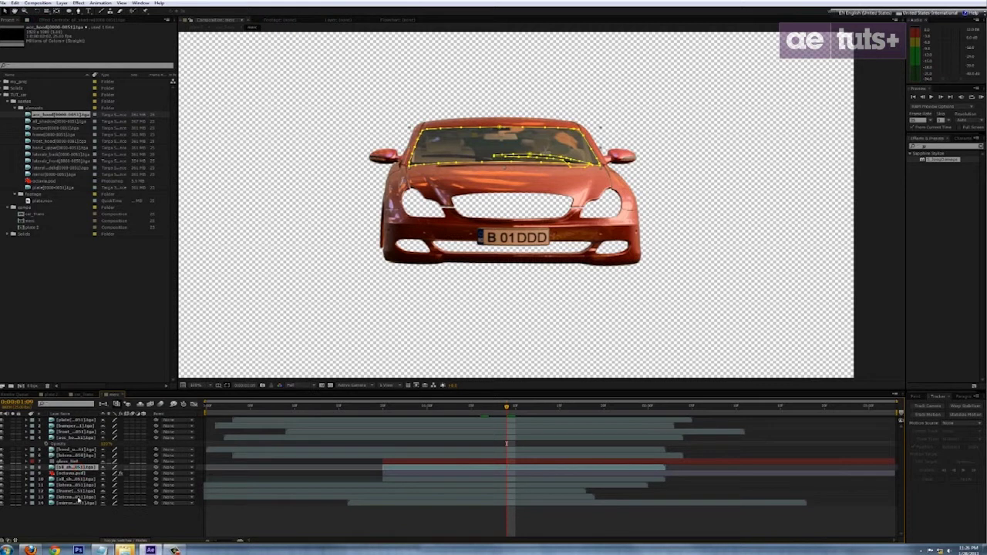
click(77, 479)
drag(52, 122, 83, 512)
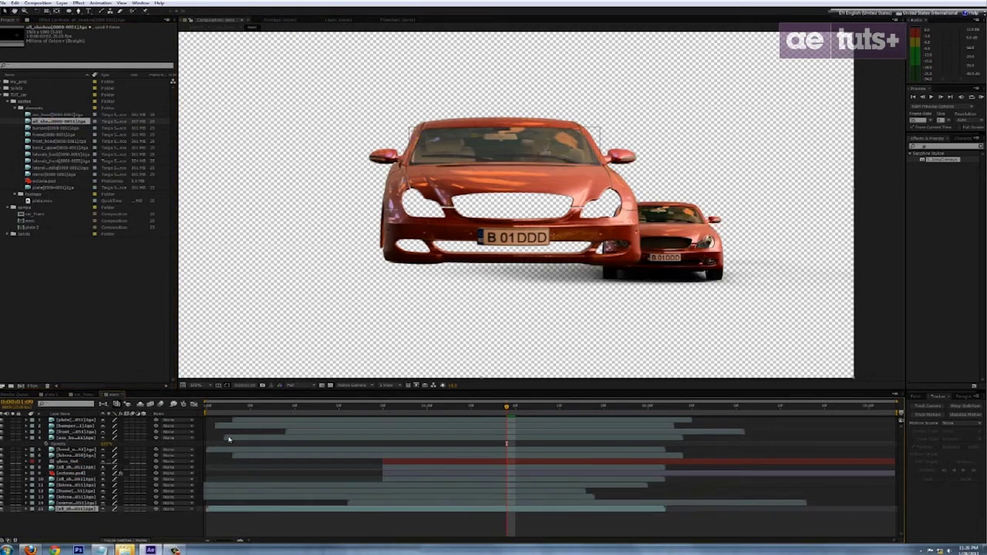
click(64, 503)
key(m)
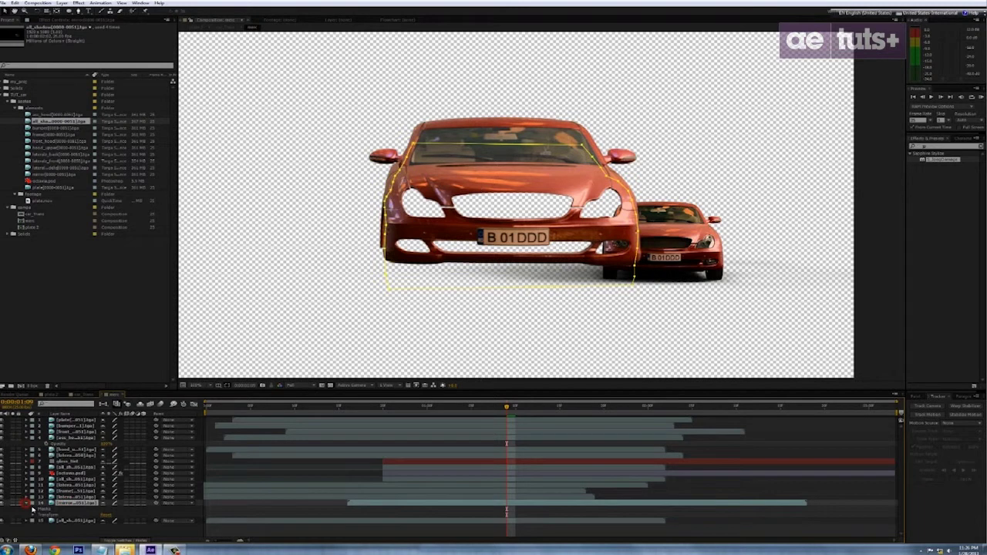
click(77, 521)
Draw a Pen tool mask around the headlight on the image-left side of the car on the bottom all_shadow layer.
scroll(443, 292, down, 1)
scroll(443, 292, up, 1)
mouse_move(445, 293)
mouse_down()
mouse_move(440, 271)
mouse_move(449, 289)
mouse_up()
scroll(439, 270, down, 1)
scroll(439, 269, up, 1)
key(period)
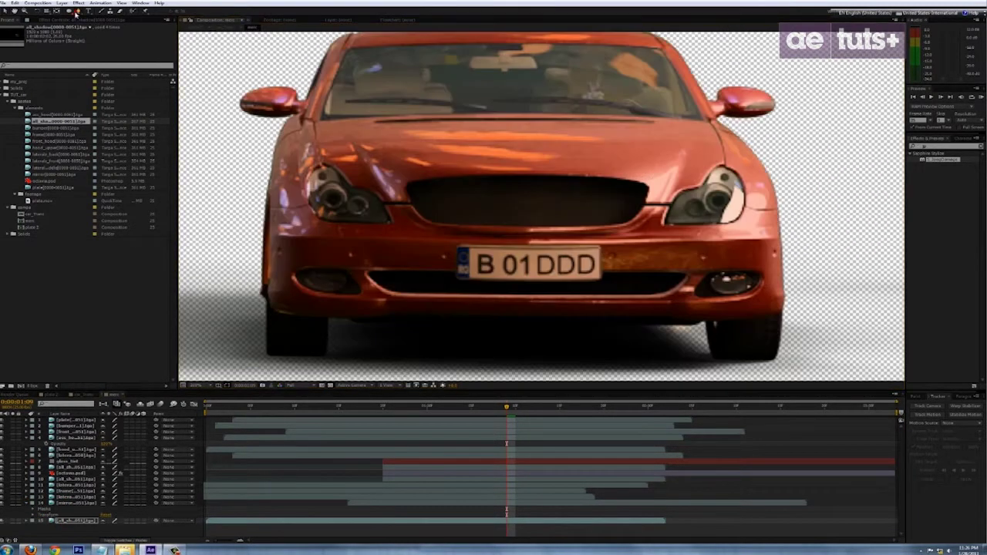
click(77, 12)
drag(267, 205, 327, 192)
scroll(327, 192, up, 1)
drag(216, 222, 354, 254)
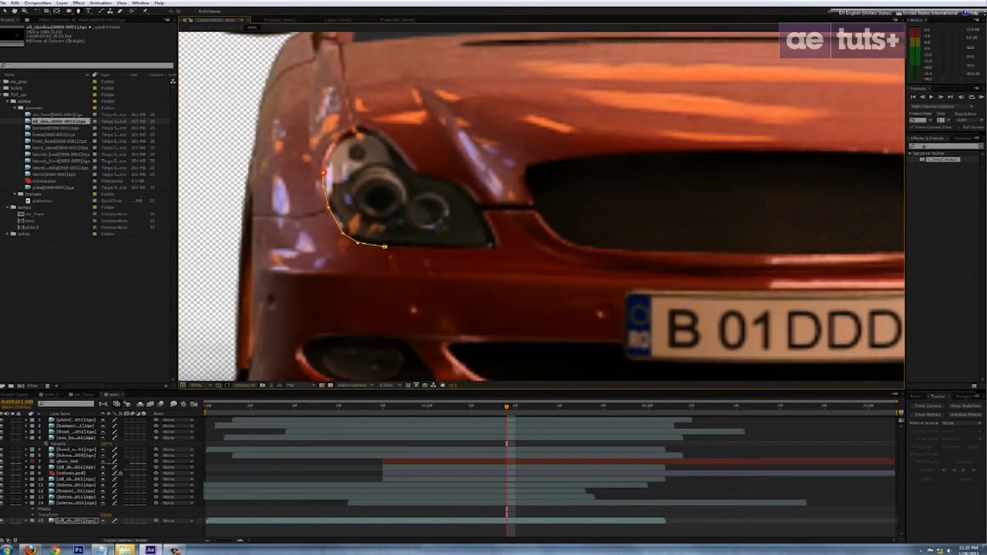
click(493, 236)
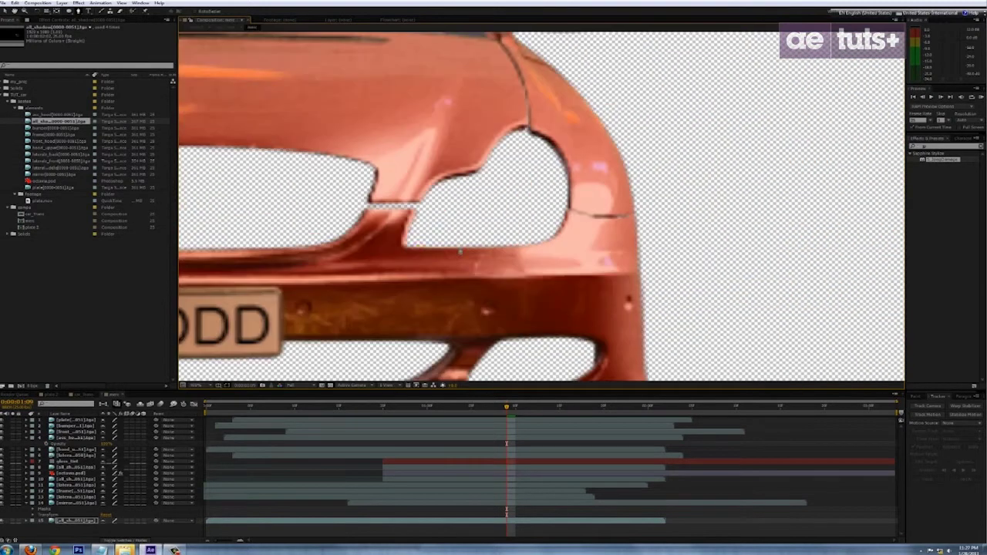
Draw a second mask around the headlight on the image-right side of the car on the same all_shadow layer.
click(405, 246)
click(417, 211)
click(440, 182)
click(474, 173)
click(501, 140)
click(525, 130)
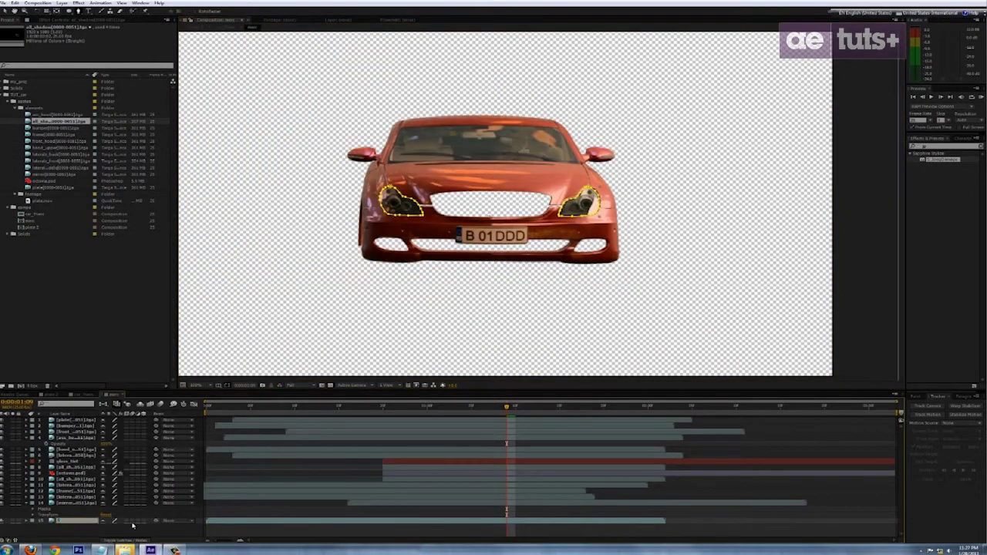
Rename the masked headlight layer as lights and duplicate it.
text(ights)
key(ctrl+d)
Delete both headlight masks from the duplicated lights layer.
click(26, 520)
click(32, 527)
scroll(66, 521, down, 2)
click(66, 523)
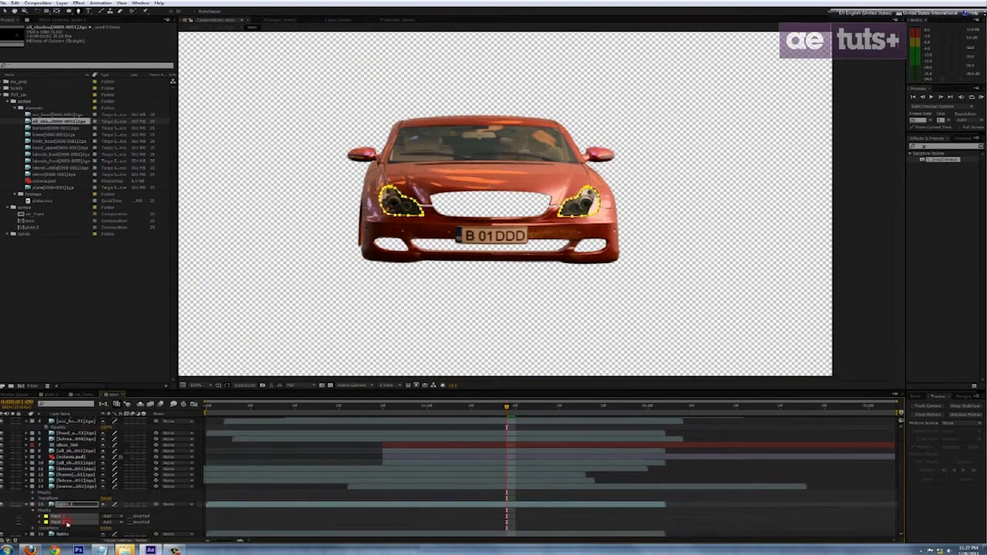
key(Delete)
Draw a Pen tool mask around the upper front grille opening on the duplicated lights layer.
scroll(341, 264, up, 2)
drag(341, 264, 552, 273)
click(559, 262)
click(507, 260)
click(457, 259)
click(422, 258)
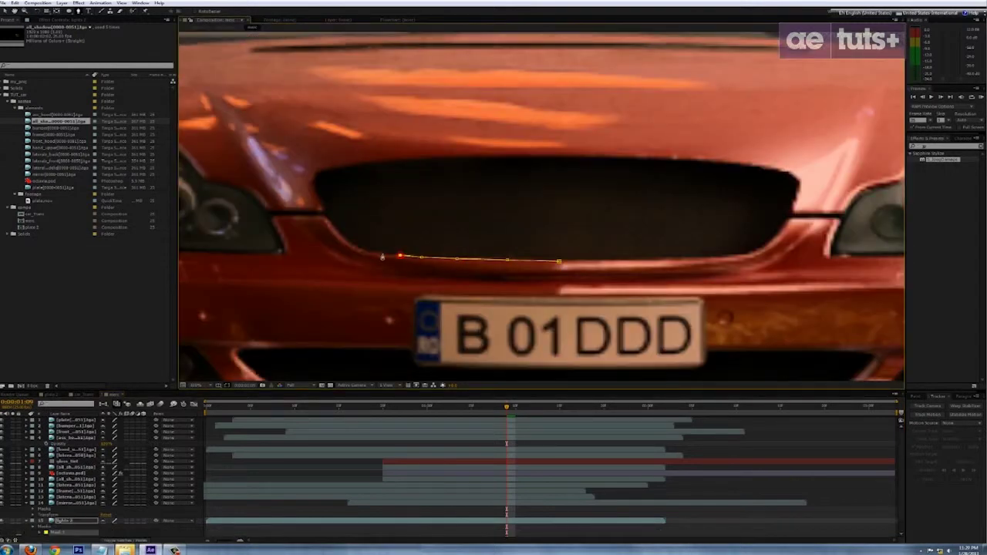
click(316, 183)
click(333, 170)
click(353, 164)
click(414, 158)
click(477, 157)
click(555, 158)
click(622, 157)
click(675, 158)
click(700, 160)
click(726, 163)
click(776, 169)
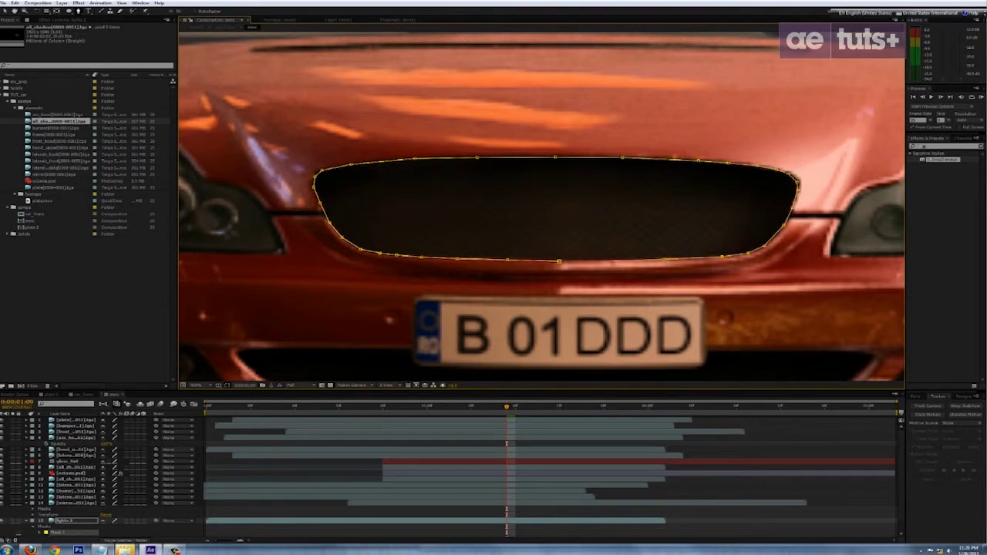
Apply the Venetian Blinds effect to the masked grille layer with Transition Completion at 100% and a width of 4.
key(comma)
click(931, 147)
text(ven)
drag(944, 177, 406, 521)
drag(97, 39, 198, 51)
text(4)
key(Return)
Animate the blinds' Transition Completion to 0% to reveal the grille and rename the layer as GRILL.
mouse_move(507, 406)
mouse_down()
mouse_move(447, 417)
mouse_move(507, 417)
mouse_up()
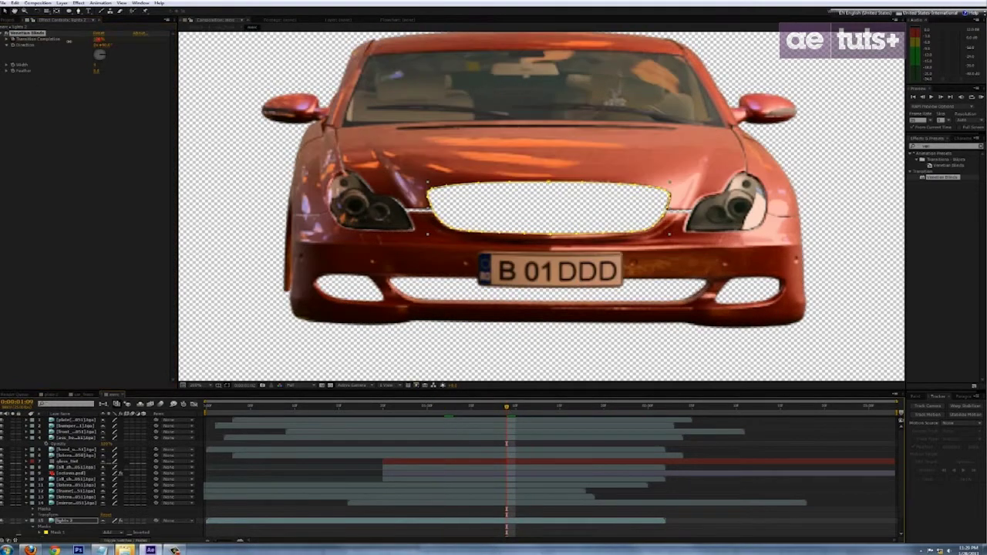
scroll(97, 487, down, 1)
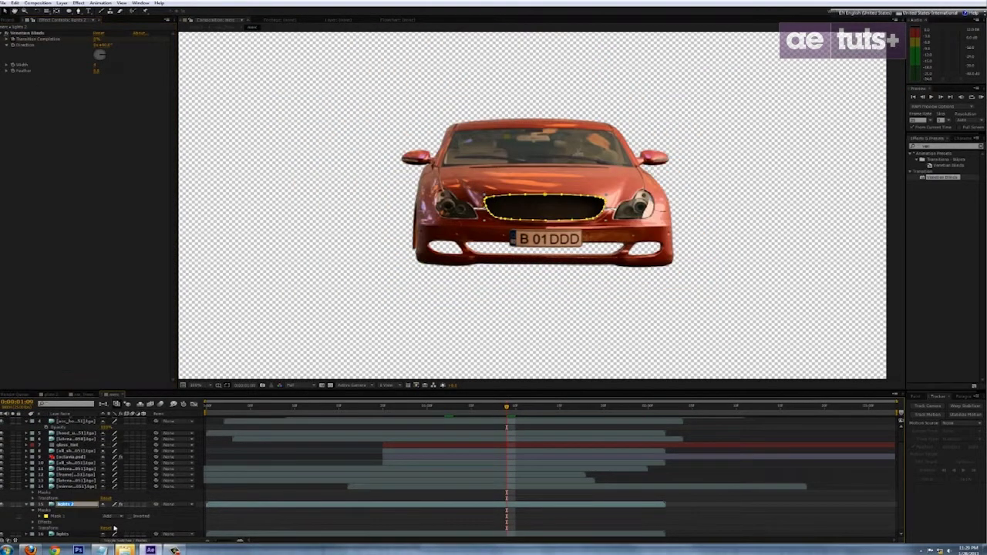
scroll(131, 521, up, 1)
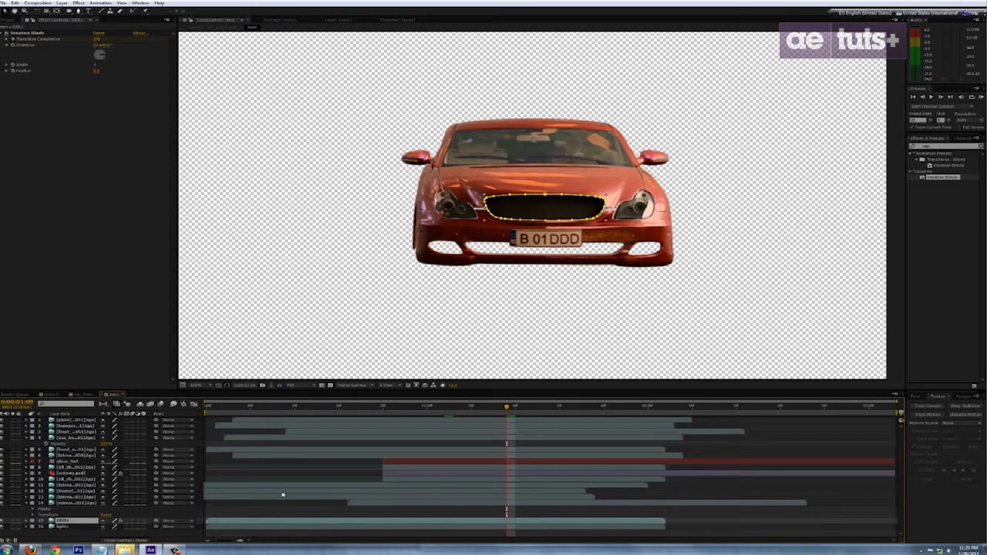
Duplicate the lights layer, place the copy above the GRILL layer and delete the copy's masks.
click(87, 527)
key(ctrl+d)
drag(75, 528, 58, 519)
click(26, 521)
click(33, 526)
click(45, 522)
scroll(85, 525, down, 1)
key(Delete)
Draw a Pen tool mask around the fog light on the image-left side of the bumper on the new copy.
scroll(470, 274, up, 1)
scroll(532, 189, up, 1)
click(79, 11)
click(340, 224)
click(306, 222)
click(284, 217)
click(266, 209)
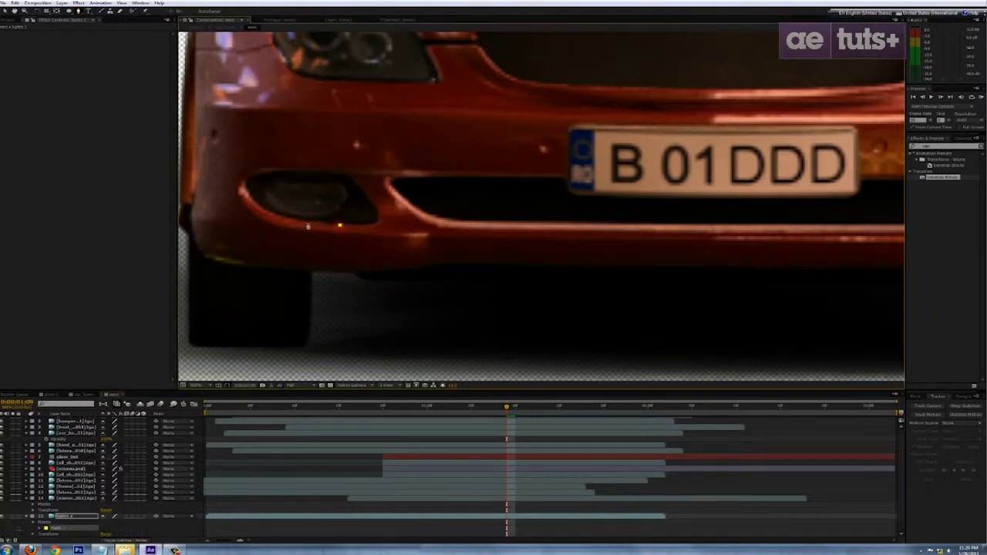
click(247, 181)
click(279, 171)
click(314, 170)
click(335, 172)
click(354, 182)
click(362, 190)
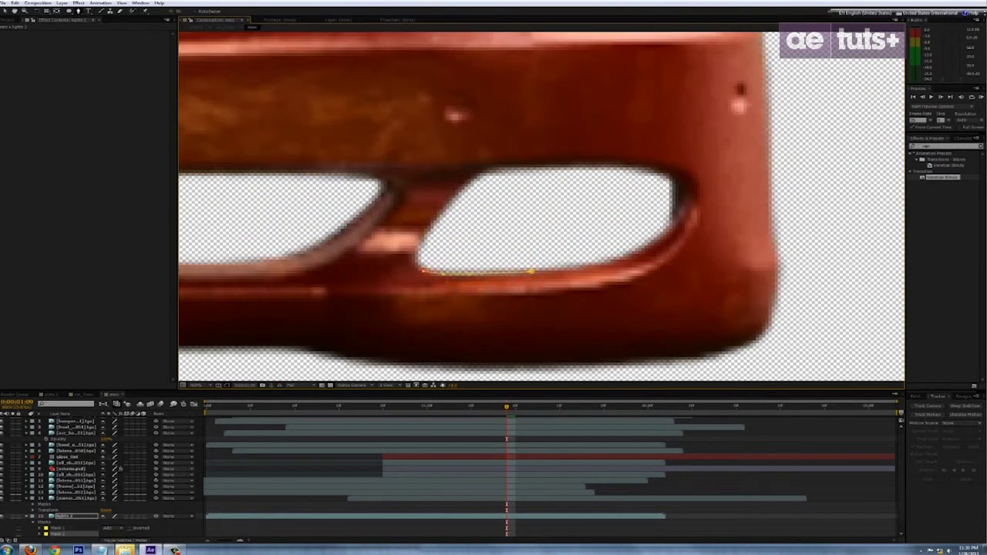
Draw a second mask around the image-right fog light opening and rename the layer as fog_lights.
click(417, 257)
click(484, 172)
click(543, 167)
click(611, 165)
click(644, 166)
click(670, 175)
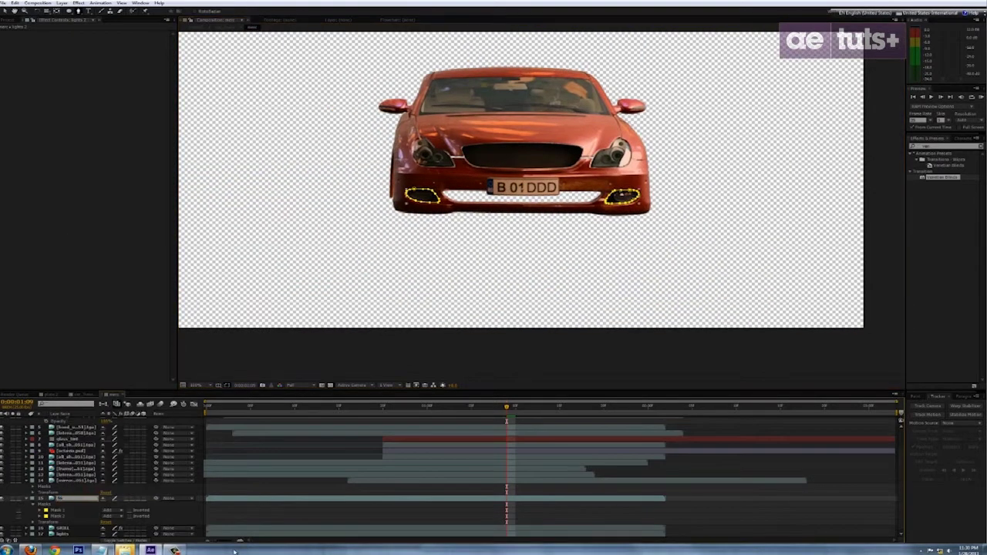
key(Return)
Create a new dark orange solid and rename it as lower_grill.
click(63, 3)
mouse_move(77, 10)
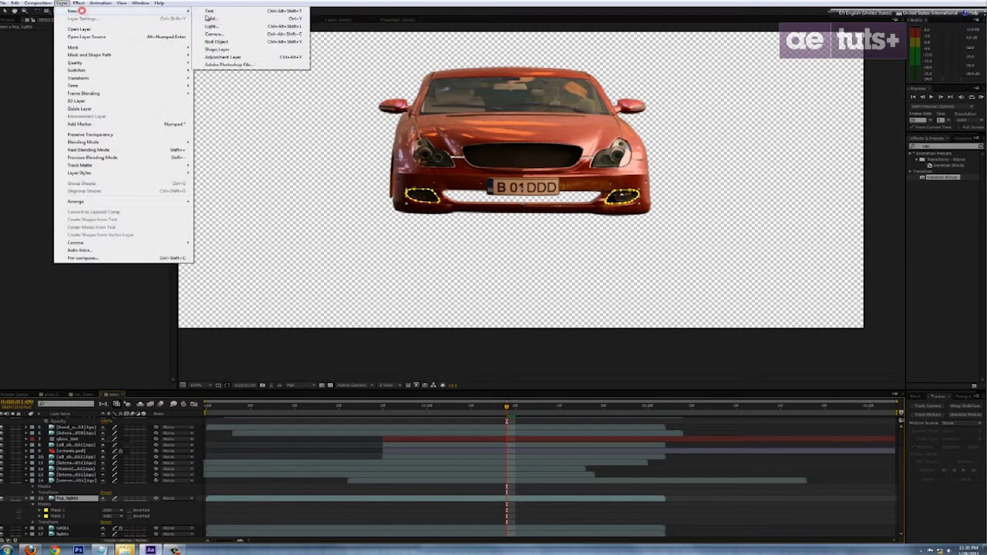
click(224, 17)
click(514, 337)
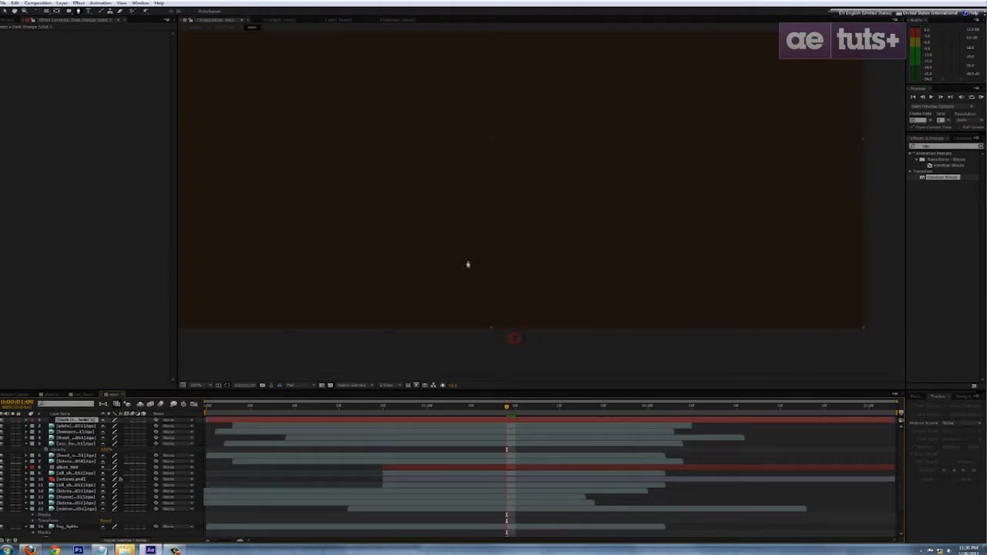
right_click(74, 422)
click(110, 416)
text(co)
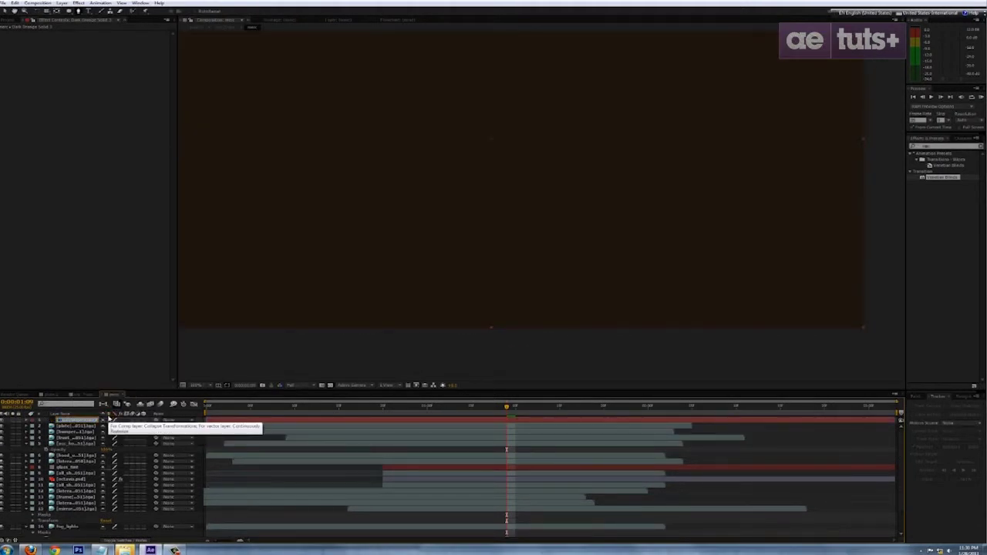
key(Return)
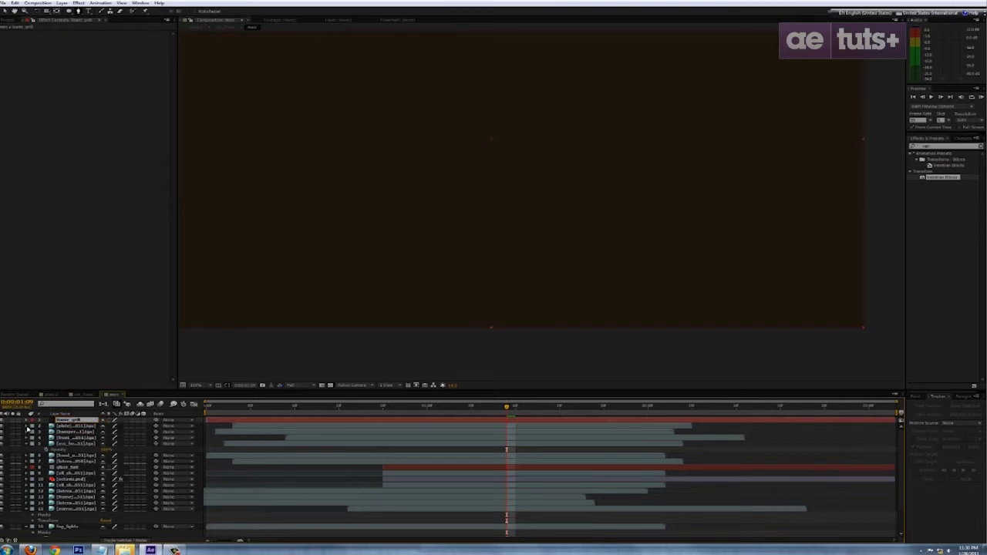
Reduce the opacity of the lower_grill solid enough to see the car through it.
click(26, 420)
click(32, 426)
drag(107, 456, 64, 455)
scroll(486, 296, up, 1)
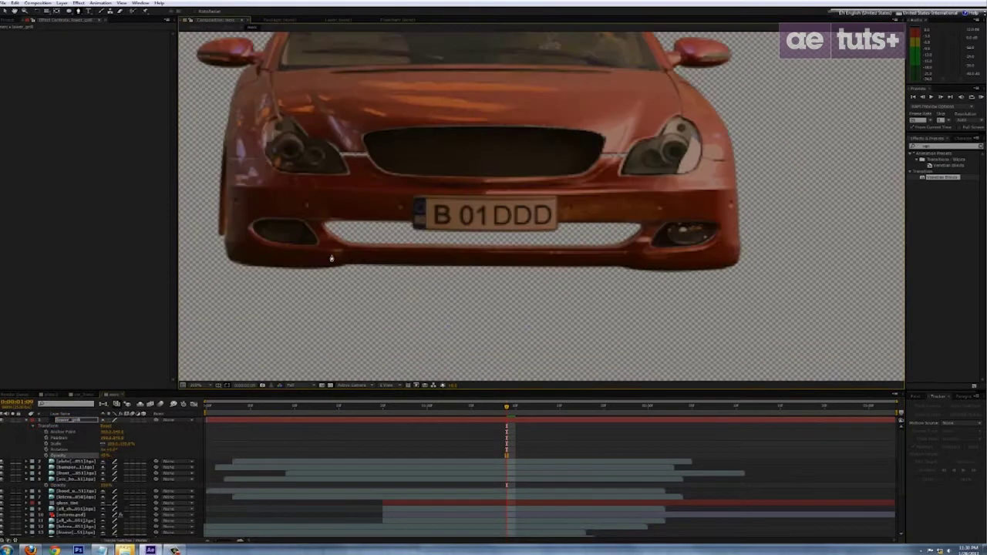
Draw a closed Pen tool mask on the lower_grill solid around the lower bumper opening behind the license plate.
click(496, 247)
click(455, 246)
click(412, 246)
click(370, 246)
click(349, 244)
click(333, 236)
click(322, 224)
click(336, 219)
click(535, 218)
click(592, 219)
click(643, 225)
click(635, 243)
click(599, 249)
click(495, 246)
scroll(462, 258, down, 2)
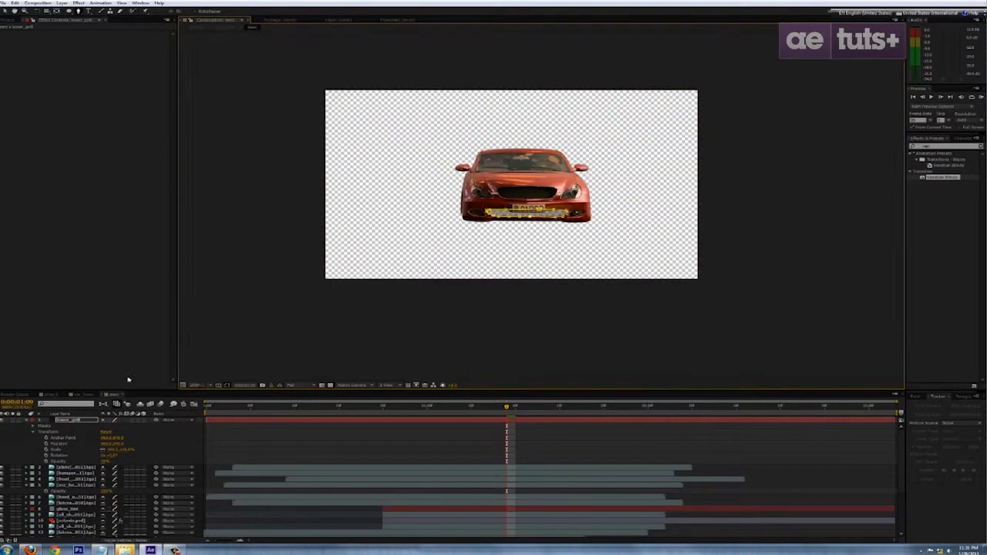
Restore the lower_grill solid's opacity to 100% and move it down the layer stack to just above fog_lights.
drag(99, 456, 99, 497)
click(412, 467)
scroll(509, 267, up, 1)
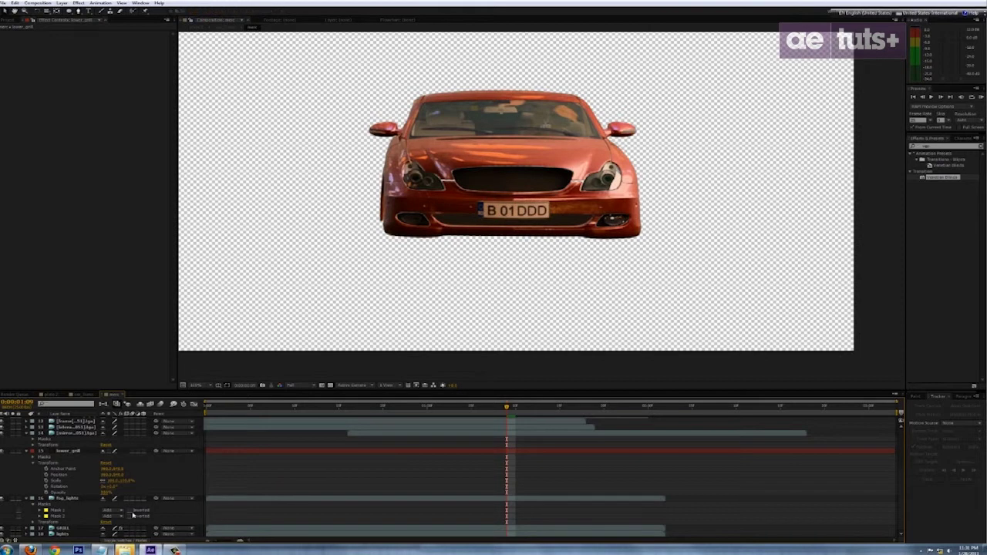
Keyframe the lights layer's position so the headlights rise from behind the bumper into their openings by 0:00:01:05.
click(56, 534)
scroll(53, 529, down, 1)
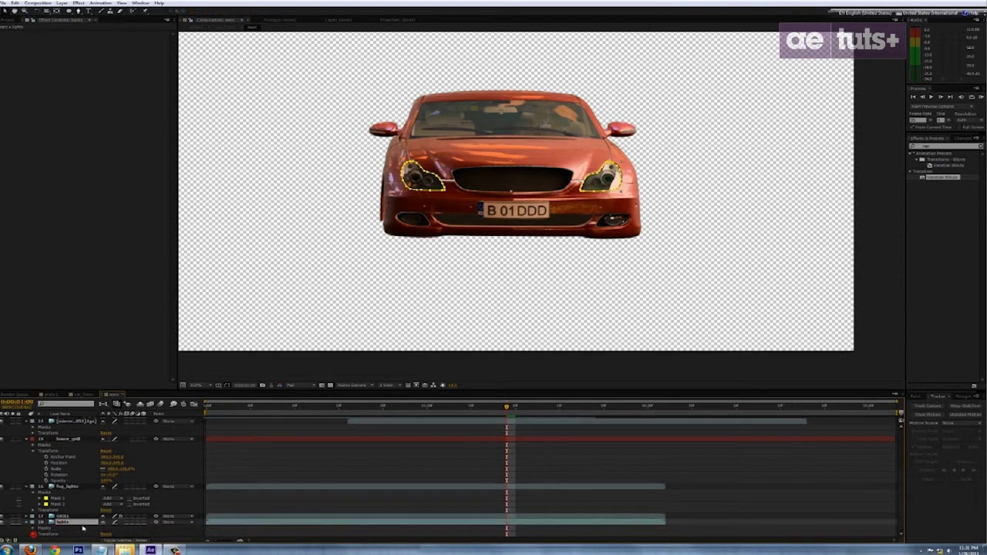
click(33, 534)
click(47, 516)
mouse_move(118, 517)
mouse_down()
mouse_move(107, 518)
mouse_move(157, 522)
mouse_move(133, 522)
mouse_up()
drag(506, 407, 450, 423)
mouse_move(445, 424)
mouse_down()
mouse_move(515, 418)
mouse_move(453, 437)
mouse_up()
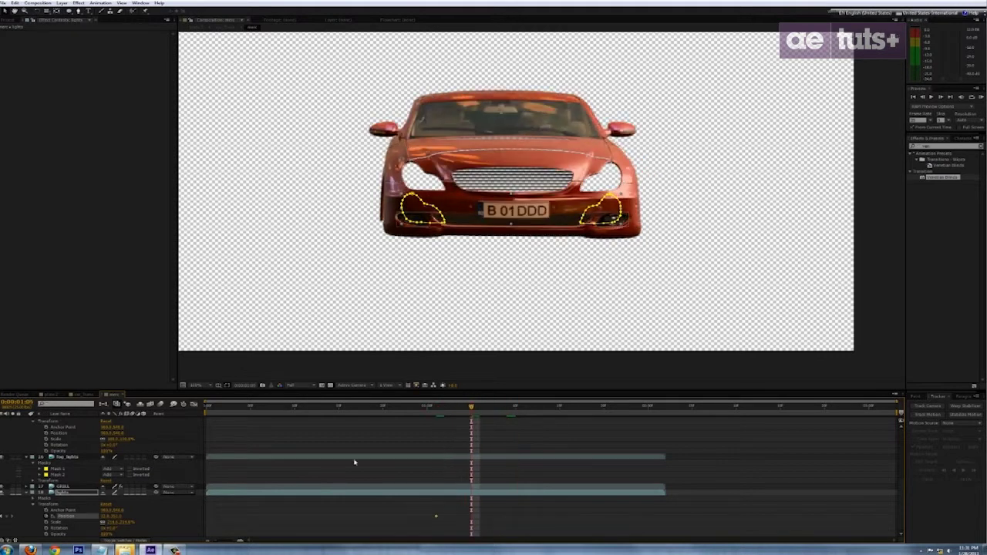
drag(117, 517, 79, 516)
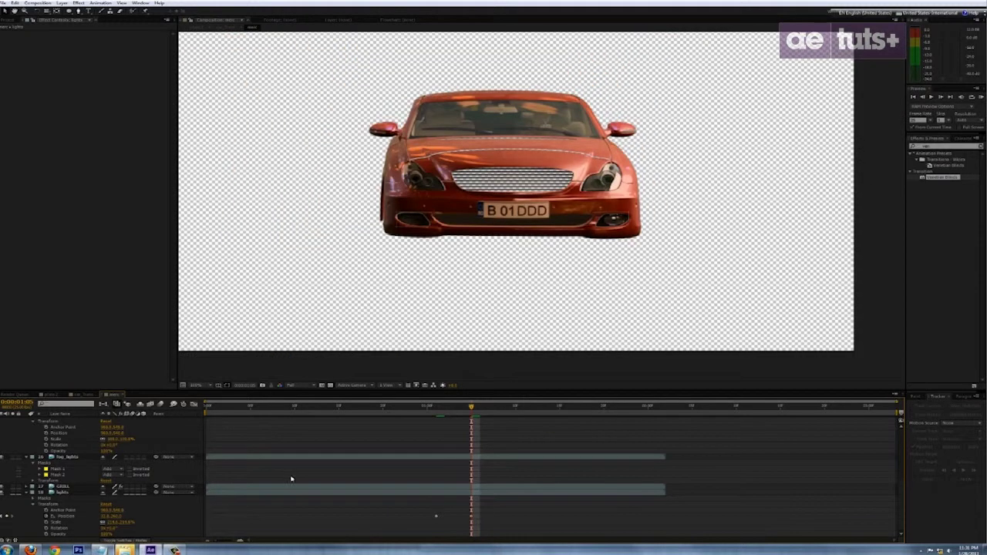
Shift the lights layer three frames later in the timeline and check the headlight timing.
drag(471, 407, 497, 429)
drag(469, 492, 504, 483)
drag(498, 407, 450, 422)
key(alt+Page_Up)
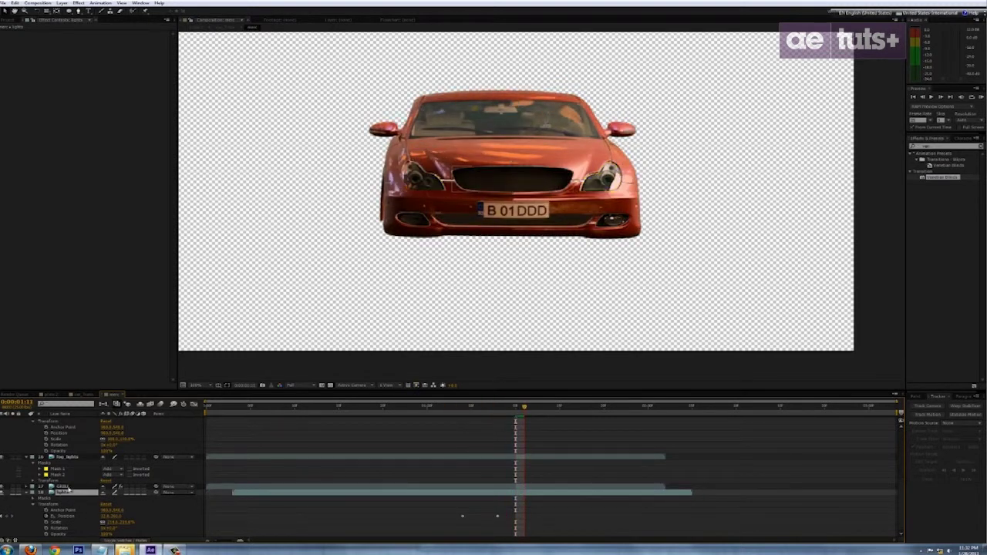
click(67, 488)
click(104, 493)
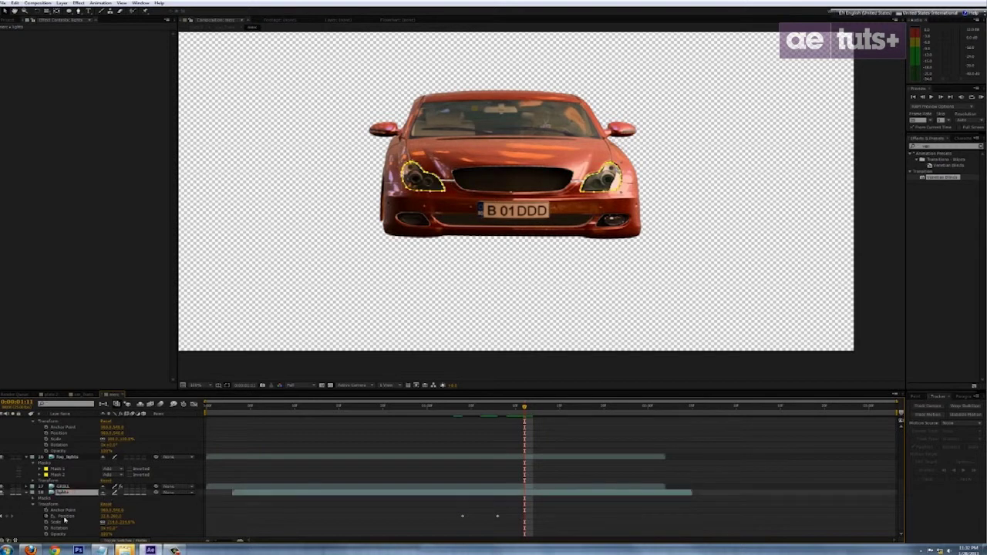
Keyframe the fog_lights layer's opacity from 0% to 100% to fade the fog lights in.
click(64, 457)
click(33, 481)
drag(106, 510, 48, 510)
drag(525, 407, 478, 418)
Trim the start of the lights layer to hide the headlights before they rise.
scroll(84, 512, down, 2)
click(354, 492)
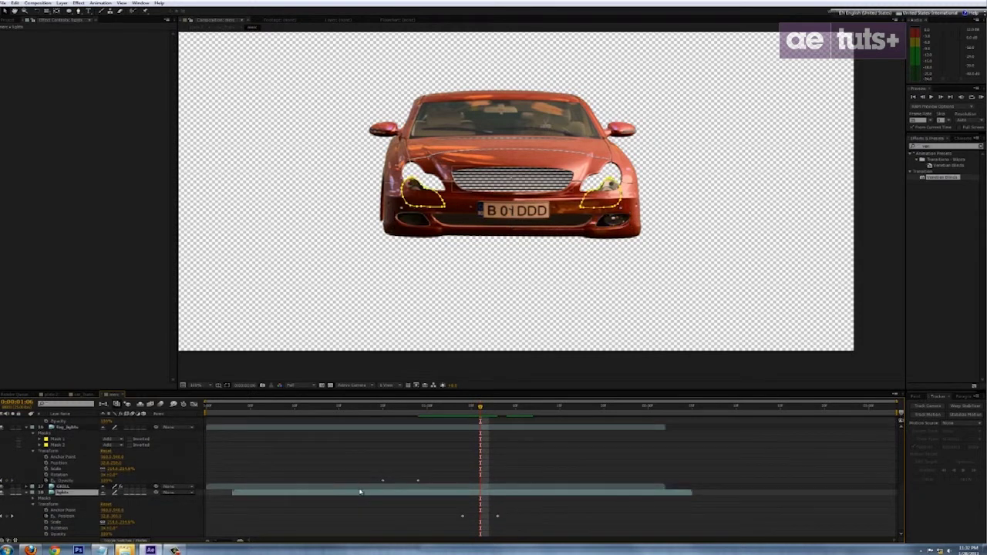
key(alt+bracketleft)
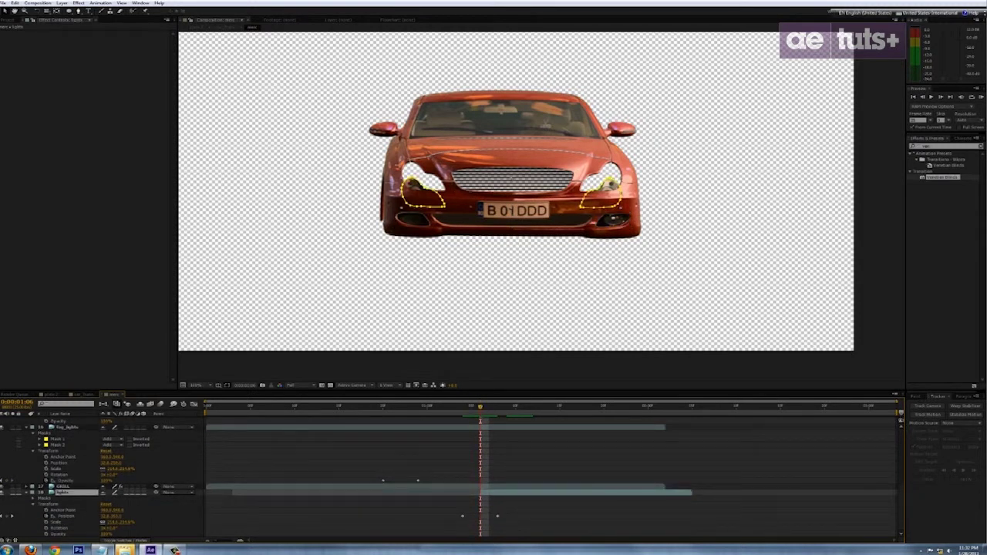
Move the fog_lights opacity keyframes later so the fade starts at 0:00:00:23, and preview the timing.
drag(456, 408, 393, 414)
mouse_move(428, 485)
mouse_down()
mouse_move(371, 471)
mouse_move(445, 481)
mouse_up()
key(space)
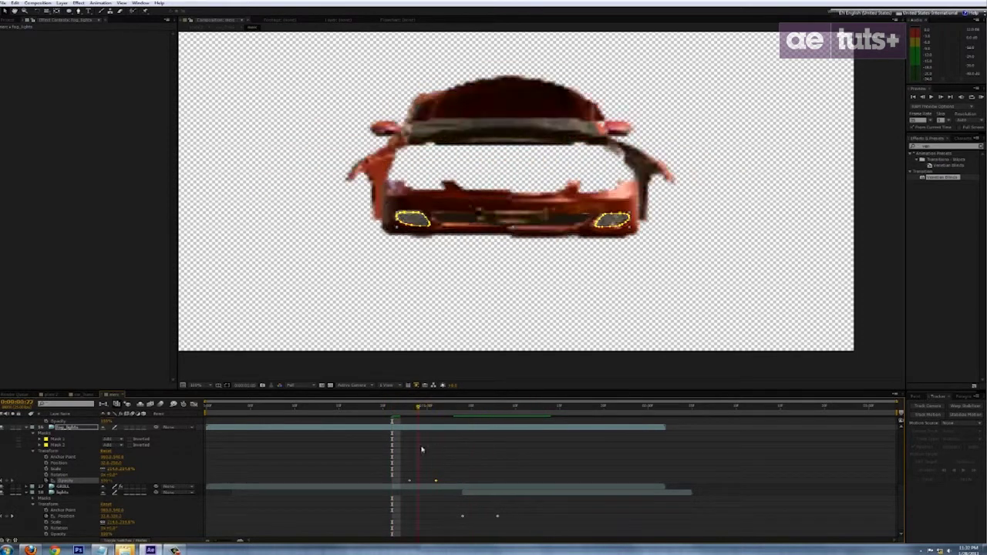
drag(410, 450, 410, 450)
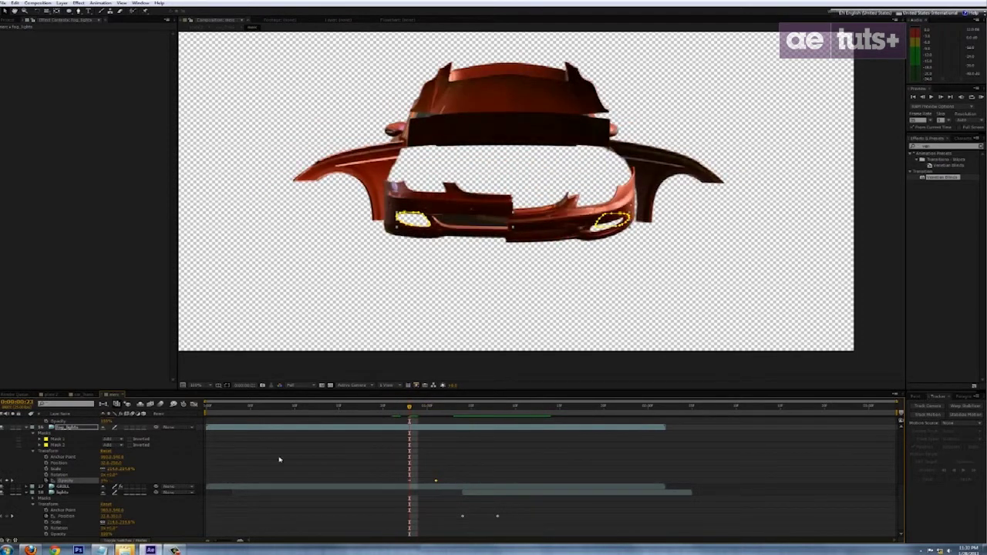
Keyframe the lower_grill opacity from 0% to 100% over the same frames as the fog lights and preview it.
scroll(140, 468, up, 3)
click(47, 475)
drag(104, 475, 51, 476)
drag(411, 408, 436, 408)
key(space)
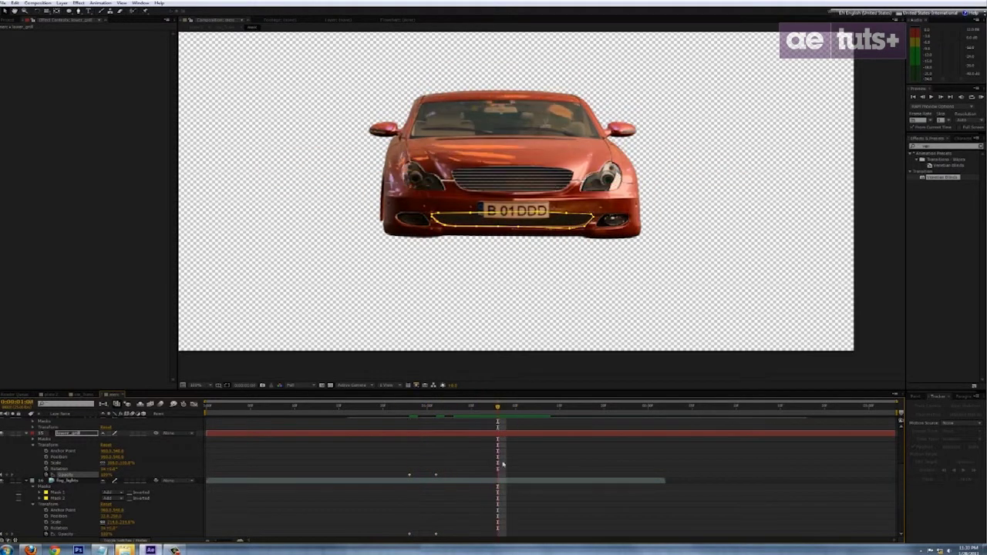
Add another all_shadow sequence at the bottom of the layer stack, beneath the lights layer.
scroll(475, 478, down, 2)
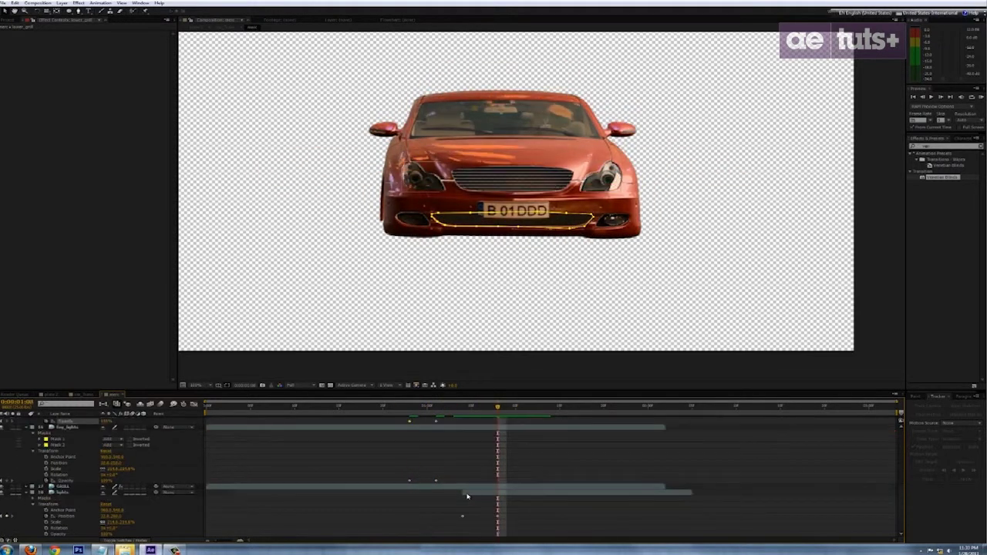
click(7, 20)
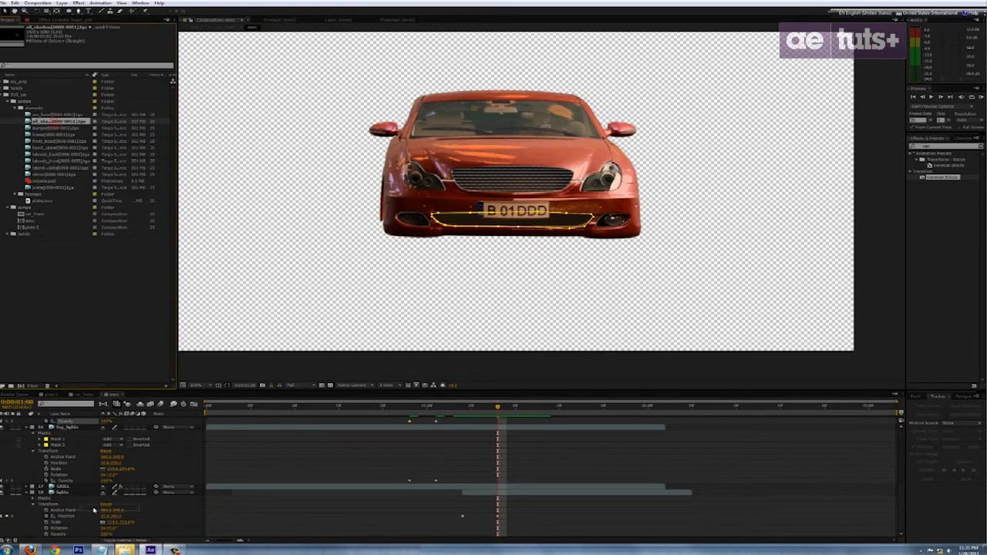
drag(127, 502, 141, 516)
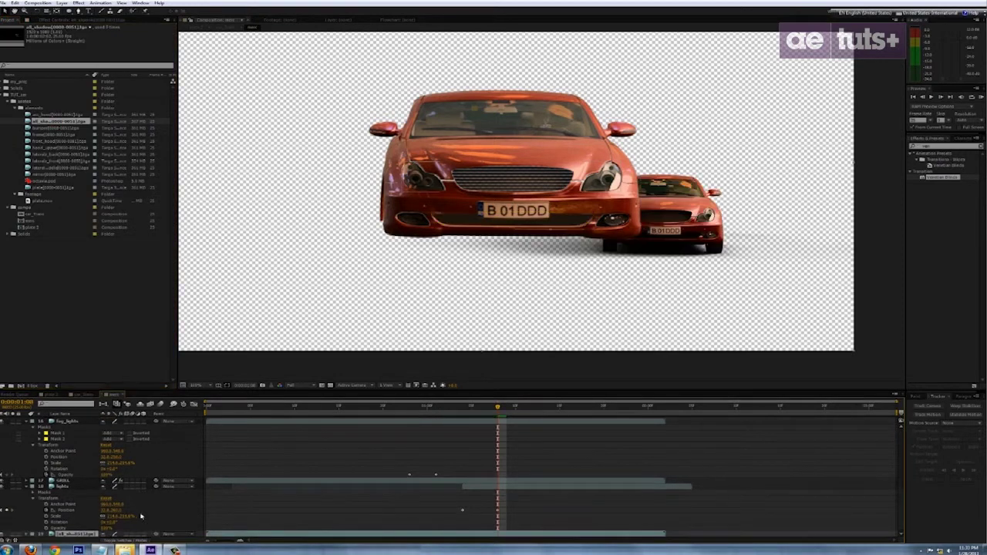
Copy the fog_lights transform values to the bottom all_shadow layer and set its opacity to 100%.
click(74, 482)
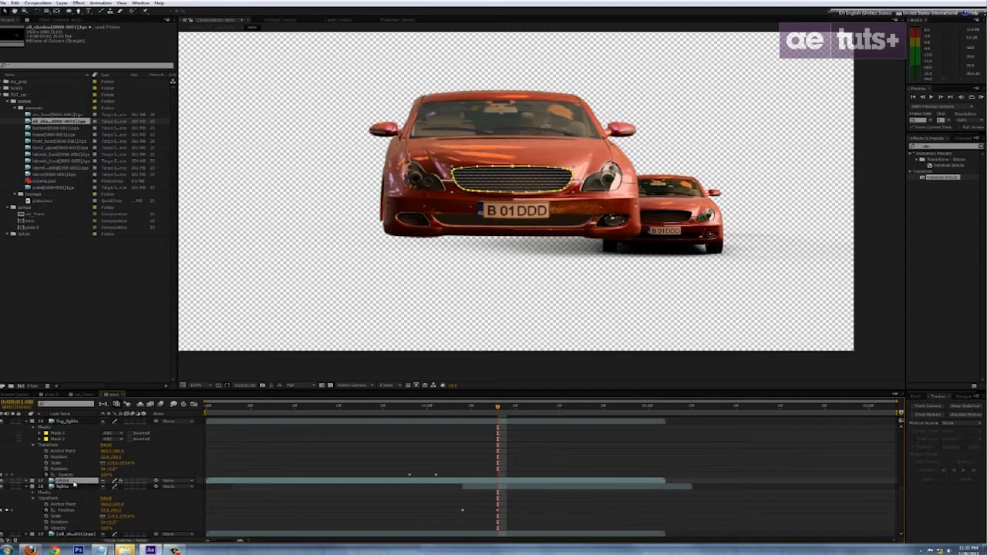
click(68, 421)
click(63, 447)
key(ctrl+c)
click(75, 534)
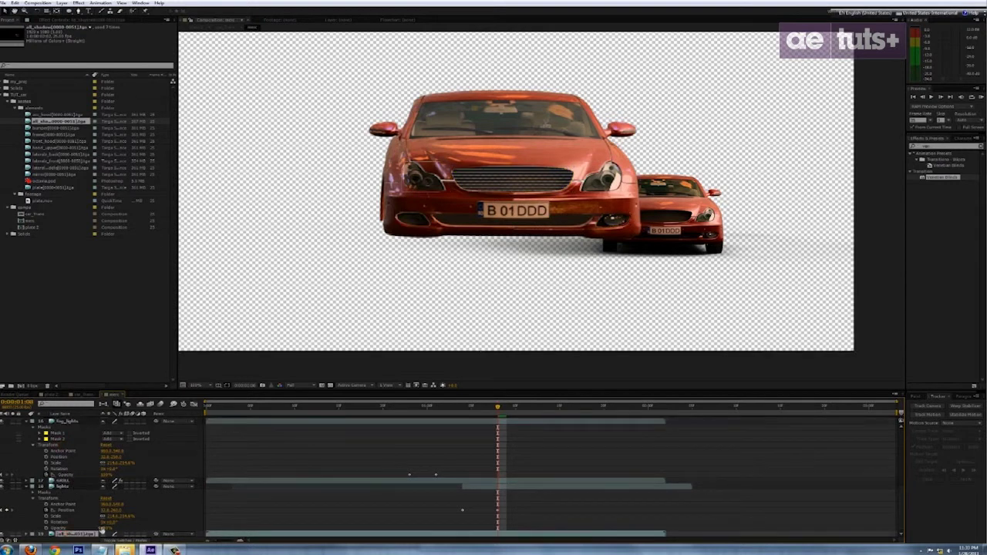
key(ctrl+v)
key(u)
click(105, 534)
text(100)
key(Return)
Draw a loose closed mask around the car's upper body on the bottom all_shadow layer, excluding the wheels and ground shadow.
click(78, 10)
click(322, 73)
click(570, 221)
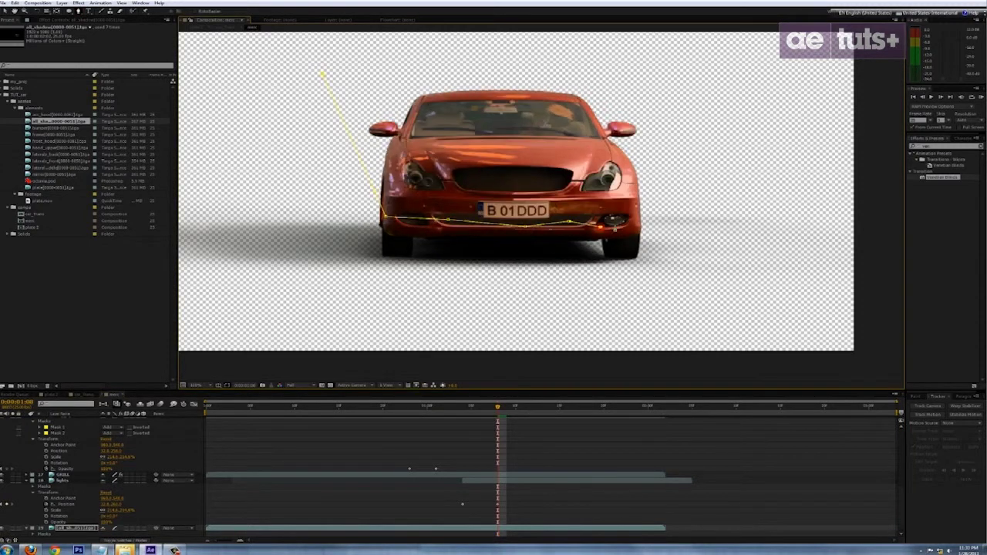
click(662, 189)
click(713, 83)
click(505, 56)
click(323, 75)
Trim the bottom all_shadow layer to start at 0:00:01:08 and step through the neighbouring frames to check the cut.
mouse_move(497, 412)
mouse_down()
mouse_move(481, 418)
mouse_move(498, 423)
mouse_up()
key(alt+bracketleft)
key(Page_Up)
key(Page_Up)
key(Page_Up)
key(Page_Up)
key(Page_Down)
key(Page_Down)
key(Page_Down)
key(Page_Down)
key(Page_Down)
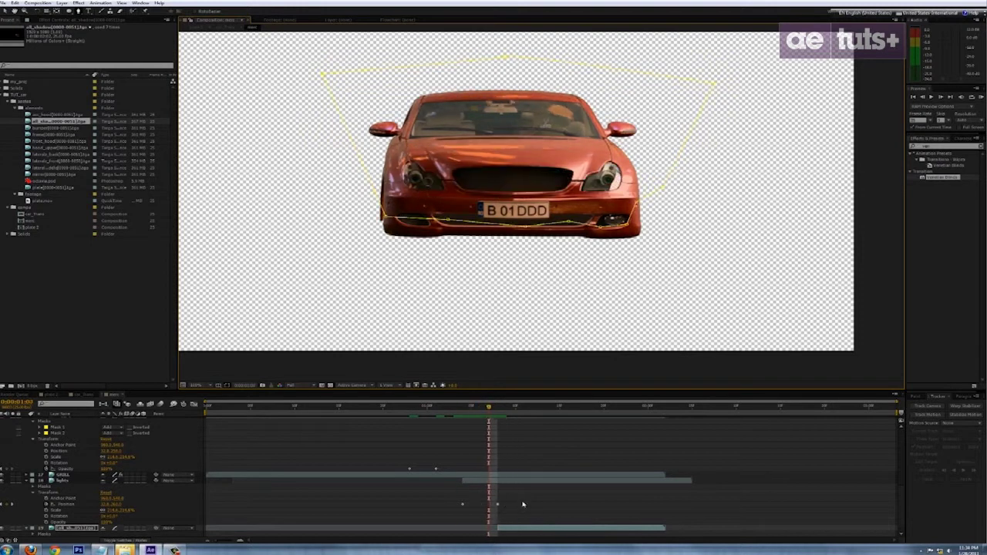
Scrub through the transformation in the car_Trans composition, then return to the merc composition's layers.
drag(442, 411, 145, 420)
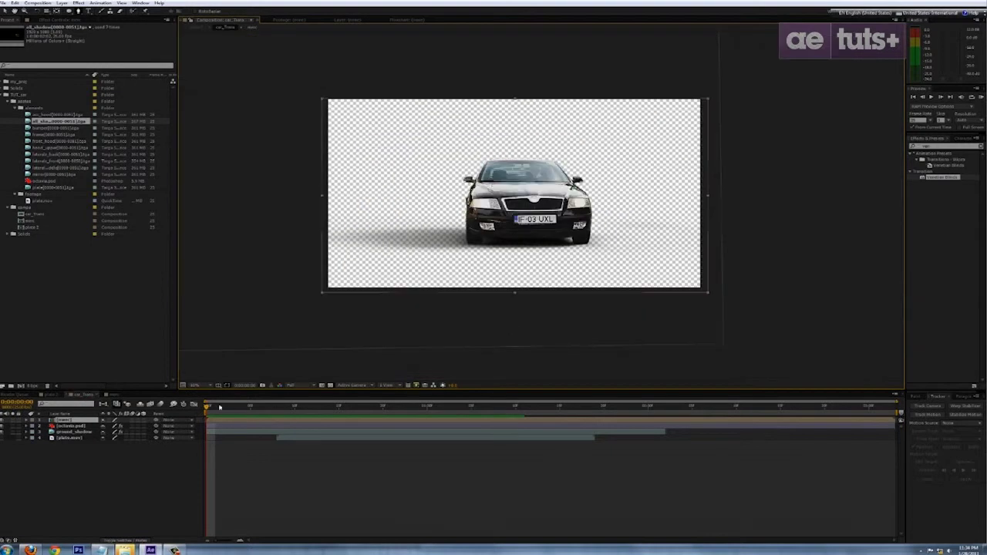
drag(206, 407, 461, 409)
scroll(502, 247, up, 2)
click(113, 394)
scroll(85, 480, up, 10)
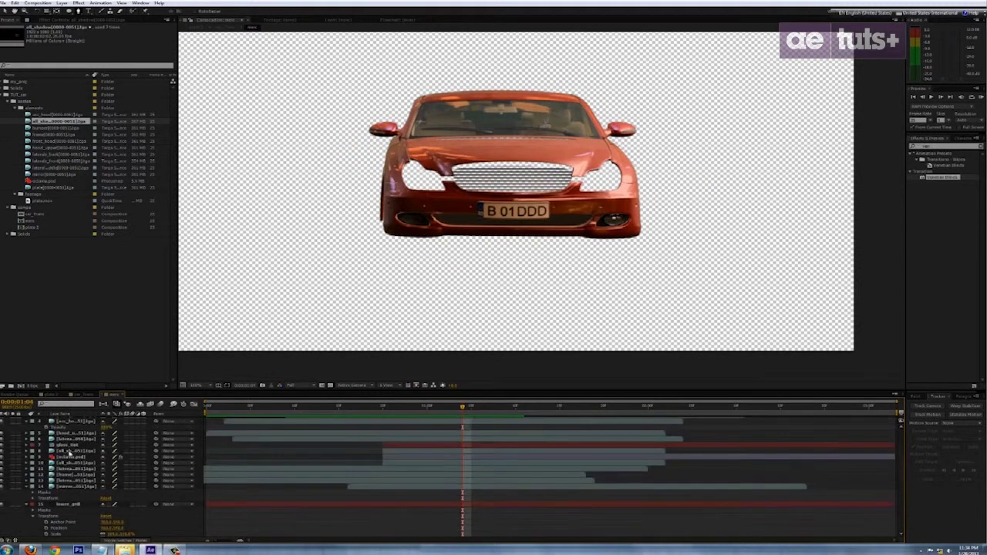
In the car_Trans composition, go to 0:00:00:09 and duplicate the octavia.psd layer.
click(91, 437)
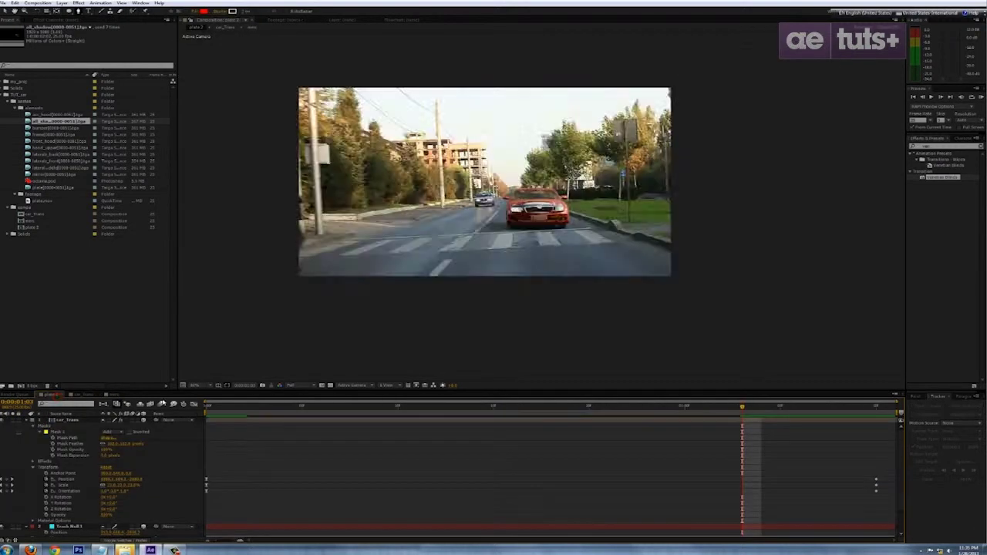
click(82, 395)
mouse_move(285, 407)
mouse_down()
mouse_move(419, 409)
mouse_move(409, 418)
mouse_move(286, 426)
mouse_up()
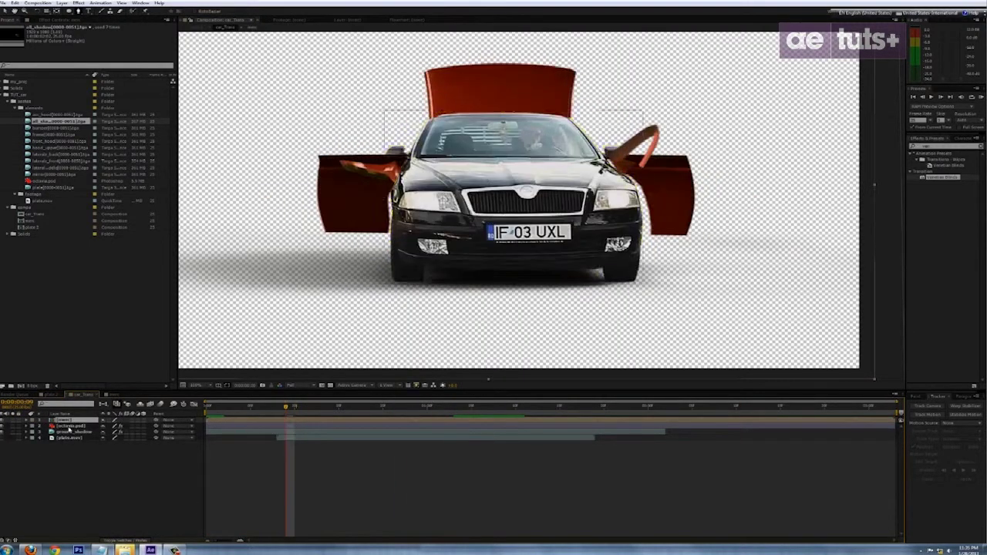
click(88, 427)
key(ctrl+d)
Add an Exposure effect to the duplicated octavia.psd layer and lower its offset until the car is black.
click(78, 4)
mouse_move(126, 68)
click(234, 222)
mouse_move(99, 358)
mouse_down()
mouse_move(80, 356)
mouse_move(105, 356)
mouse_up()
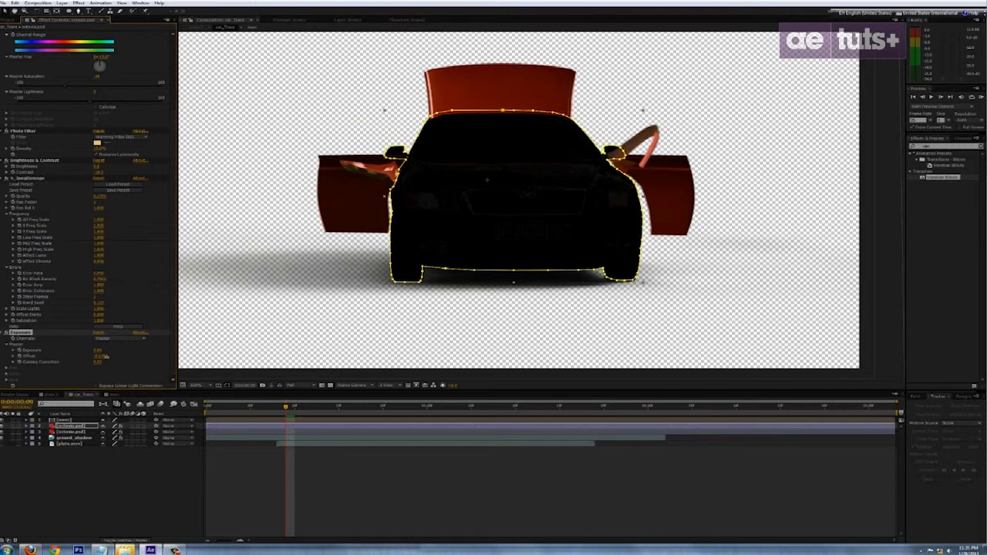
Draw a rectangular mask over the front of the black octavia.psd copy, set it to Intersect, invert it and feather it heavily.
key(comma)
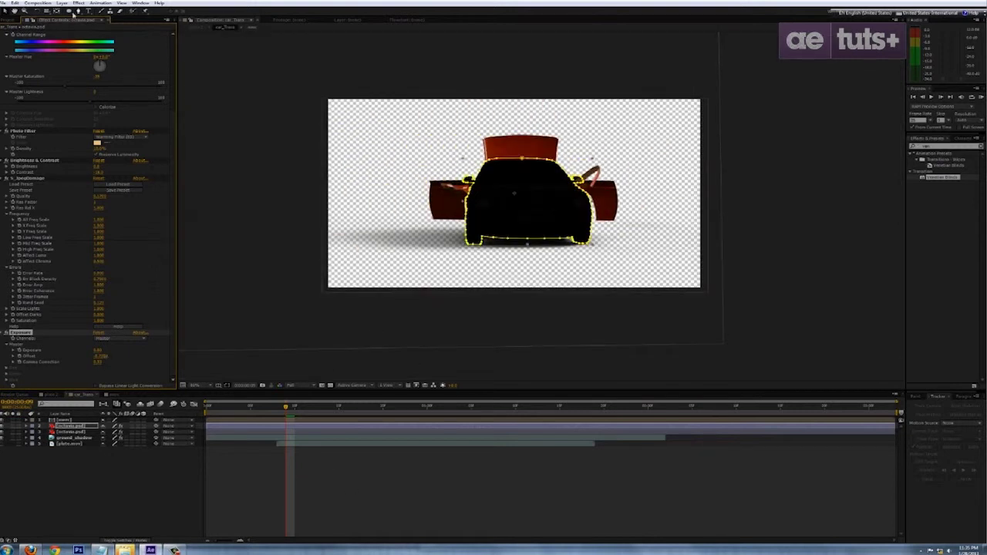
drag(481, 204, 574, 246)
click(104, 448)
click(131, 476)
click(41, 446)
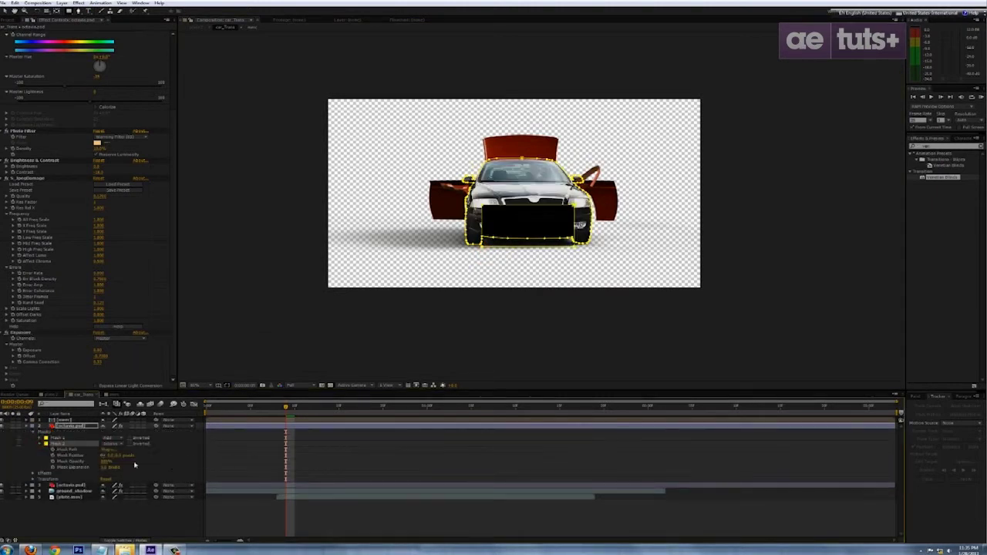
click(130, 444)
click(130, 445)
click(130, 444)
drag(114, 456, 224, 454)
Keyframe Mask 2's expansion at 0:00:00:12, 0:00:00:16 and 0:00:01:01, reducing it so the blackout closes in over the car.
drag(284, 408, 313, 408)
drag(108, 467, 148, 467)
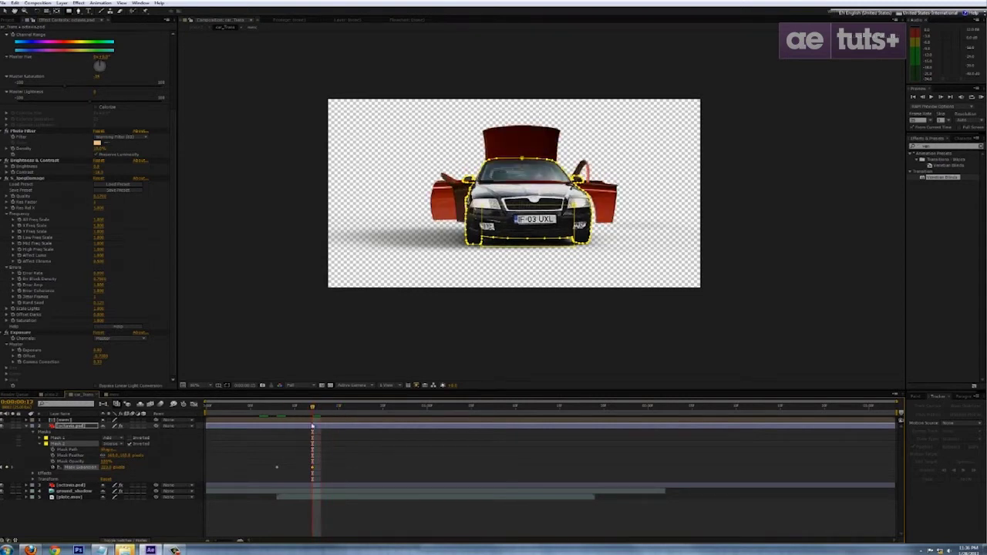
drag(106, 467, 93, 471)
drag(316, 407, 348, 413)
drag(107, 469, 98, 469)
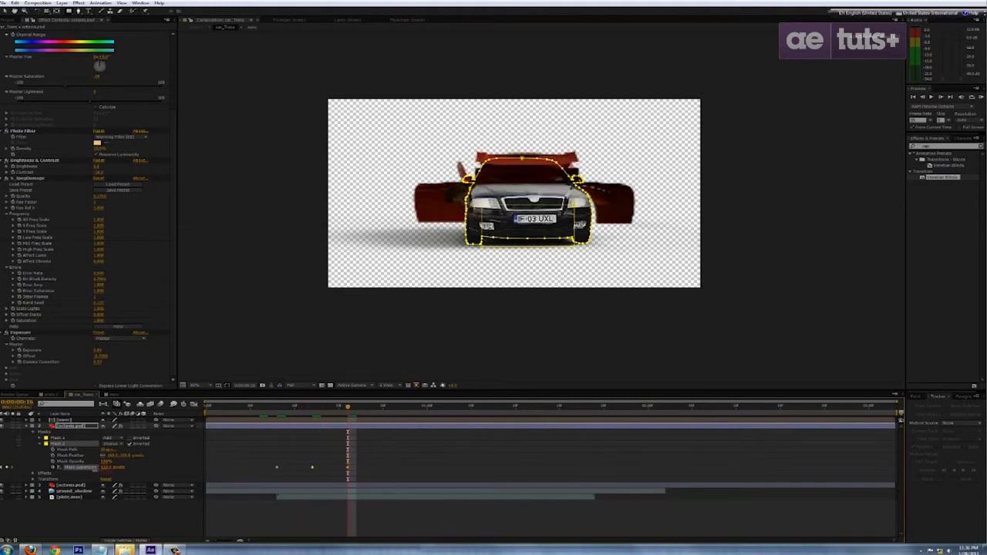
click(390, 408)
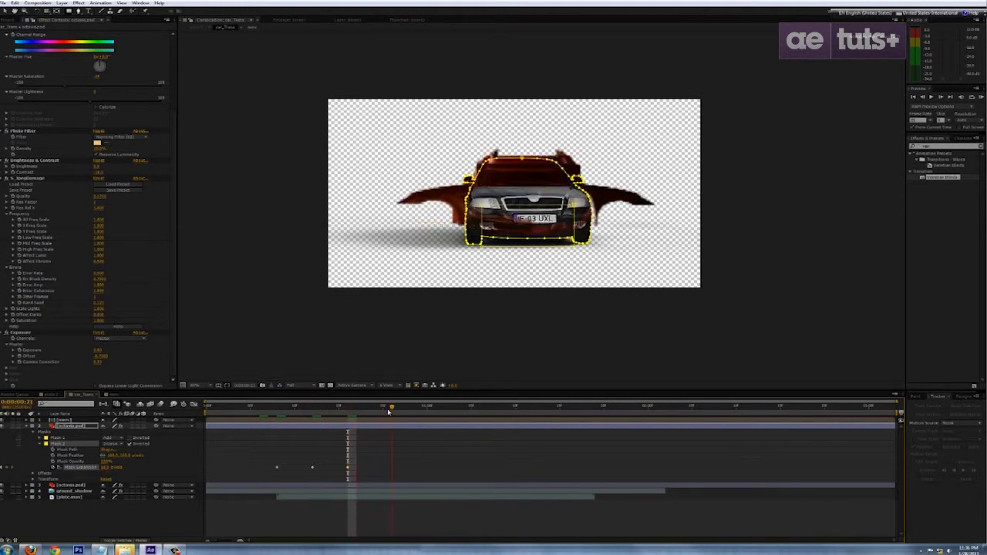
drag(394, 413, 430, 415)
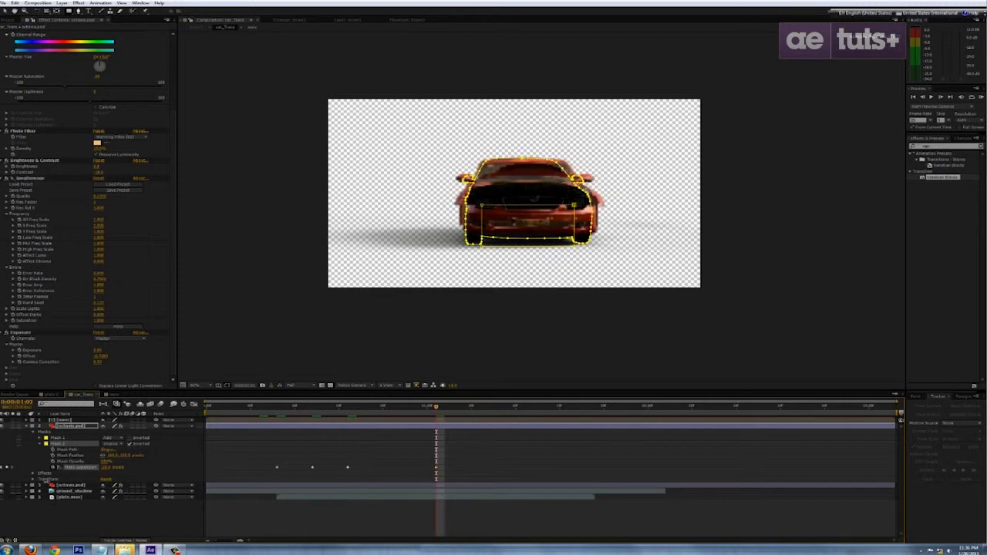
click(252, 408)
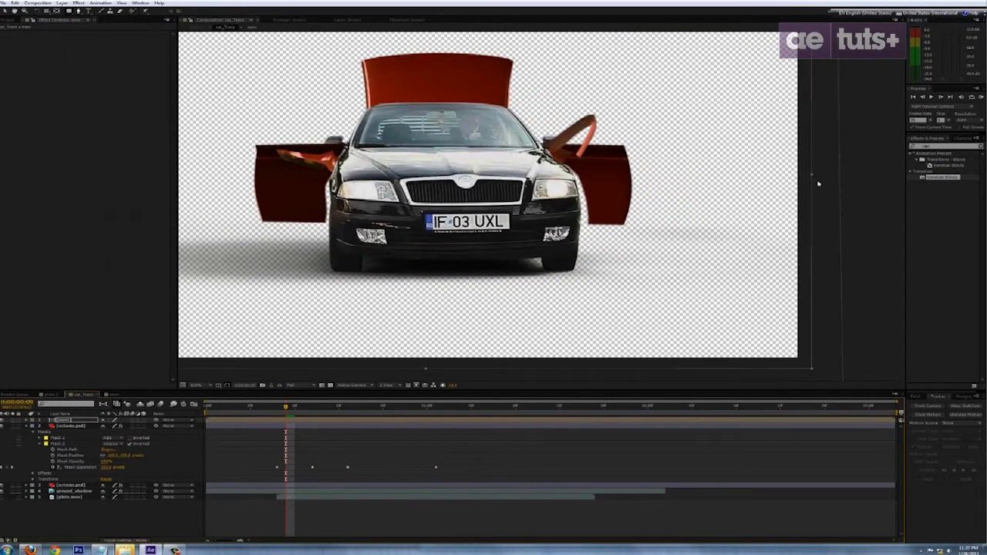
Narrow the merc layer slightly in width and scrub to 0:00:01:13 to compare its fit over the original car.
drag(812, 176, 804, 178)
drag(289, 409, 542, 416)
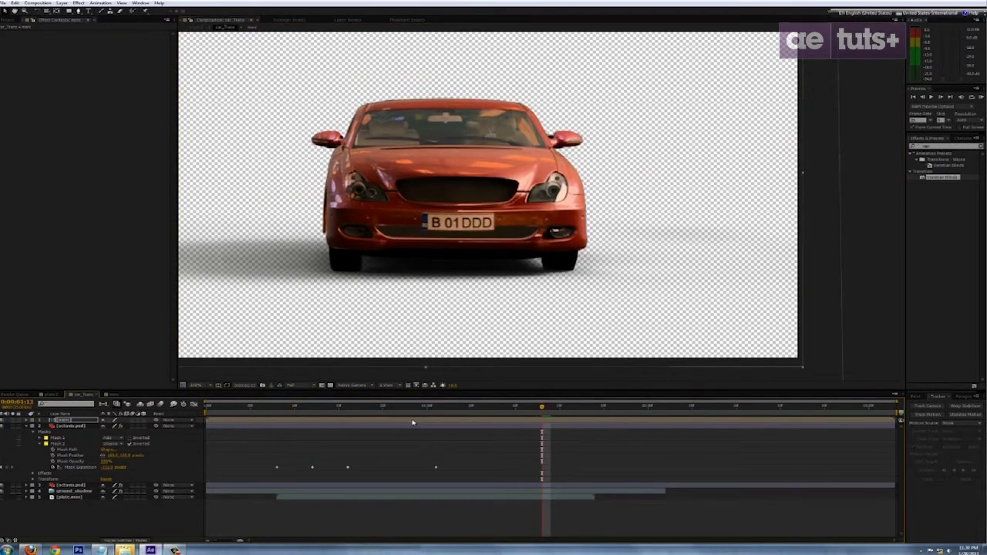
scroll(425, 338, down, 1)
scroll(438, 343, up, 1)
Set the merc layer's rotation to -1° and nudge the layer slightly left.
click(26, 420)
click(32, 427)
text(1)
key(Return)
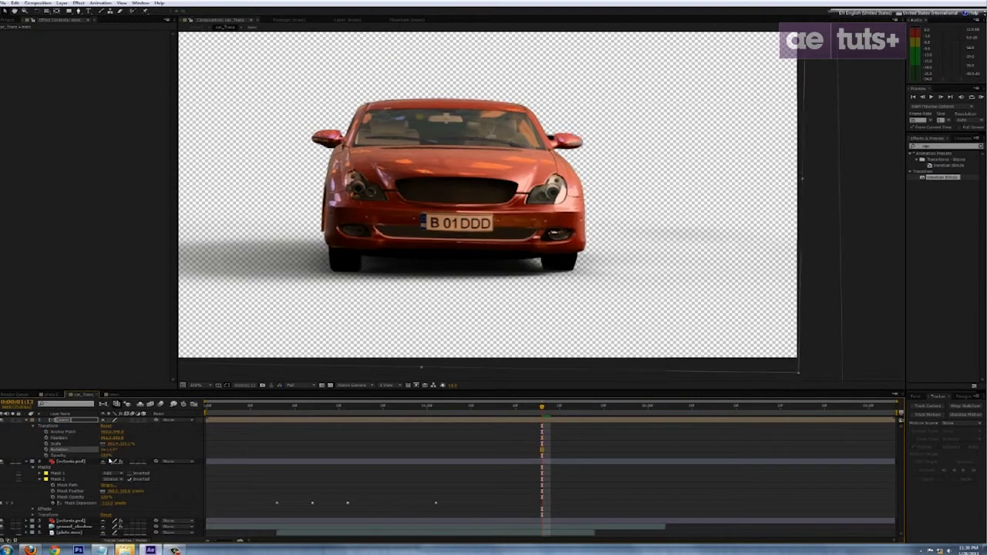
text(-1)
key(Return)
click(455, 245)
key(Left)
key(Left)
Add a Curves effect to the merc layer and shape a gentle S-curve with darker shadows and brighter highlights.
key(comma)
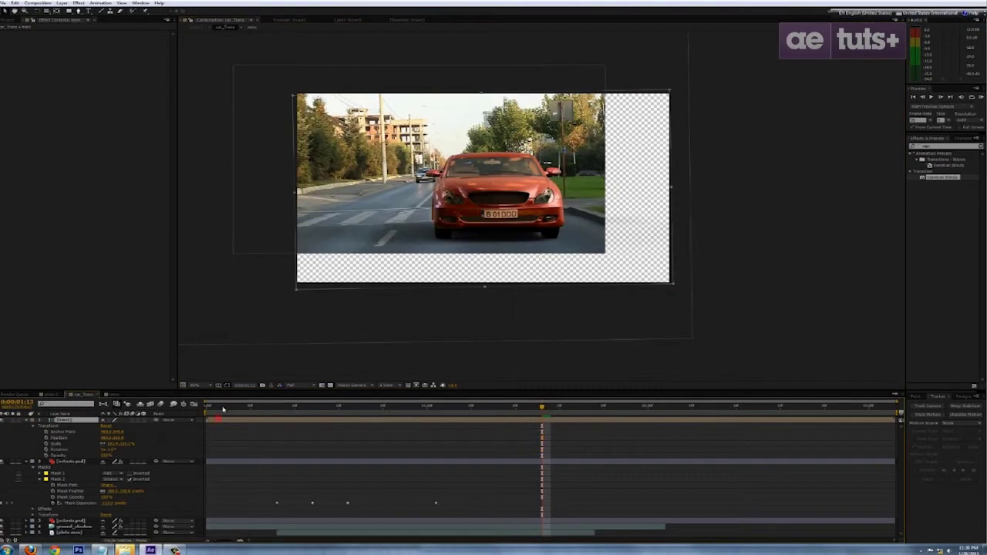
click(80, 3)
mouse_move(139, 68)
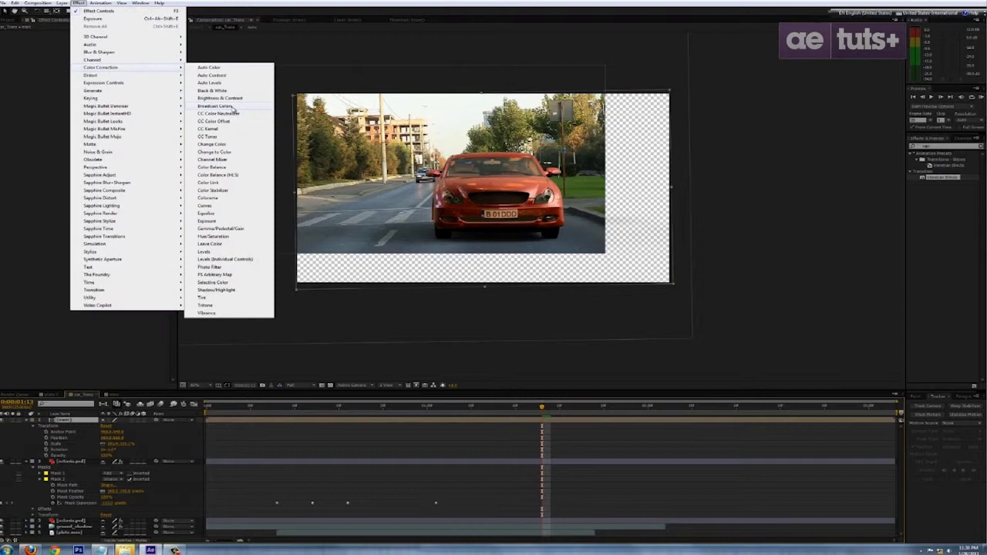
click(226, 205)
drag(60, 71, 40, 93)
Add a Hue/Saturation effect to the merc layer and lower its master saturation.
click(78, 5)
mouse_move(116, 67)
click(233, 235)
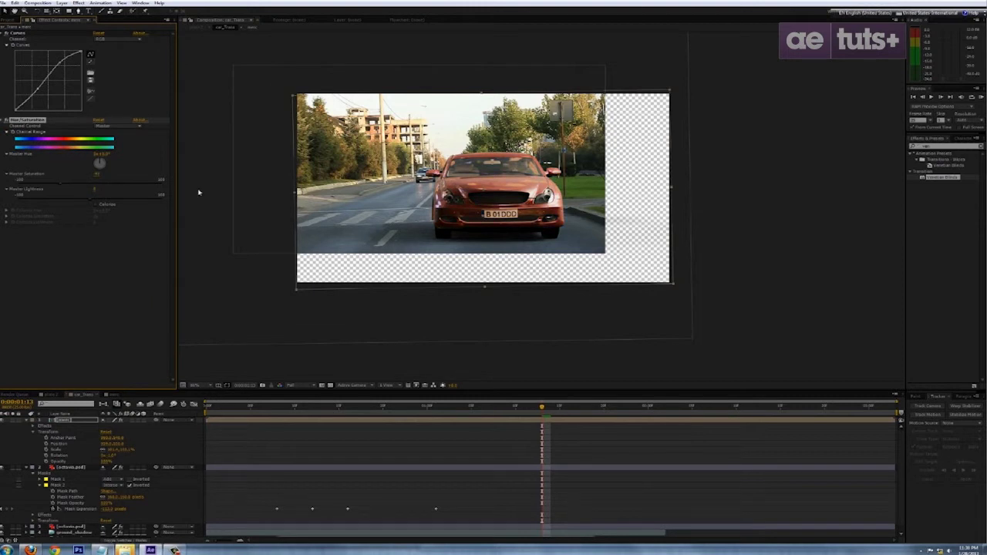
Apply SA Color Finesse 3 to the merc layer and raise the highlights gamma in its full interface.
key(comma)
click(79, 4)
mouse_move(124, 260)
click(219, 260)
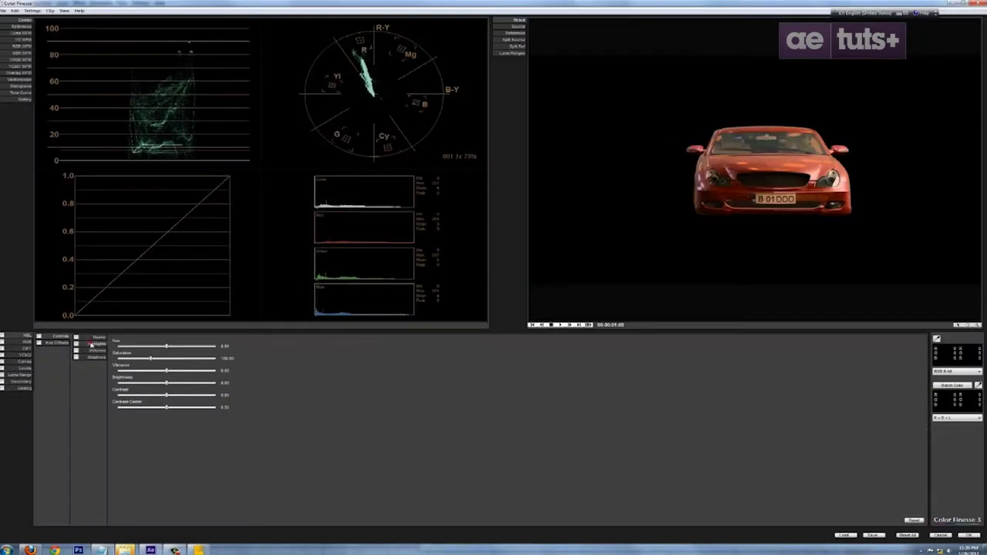
click(91, 345)
drag(272, 360, 316, 359)
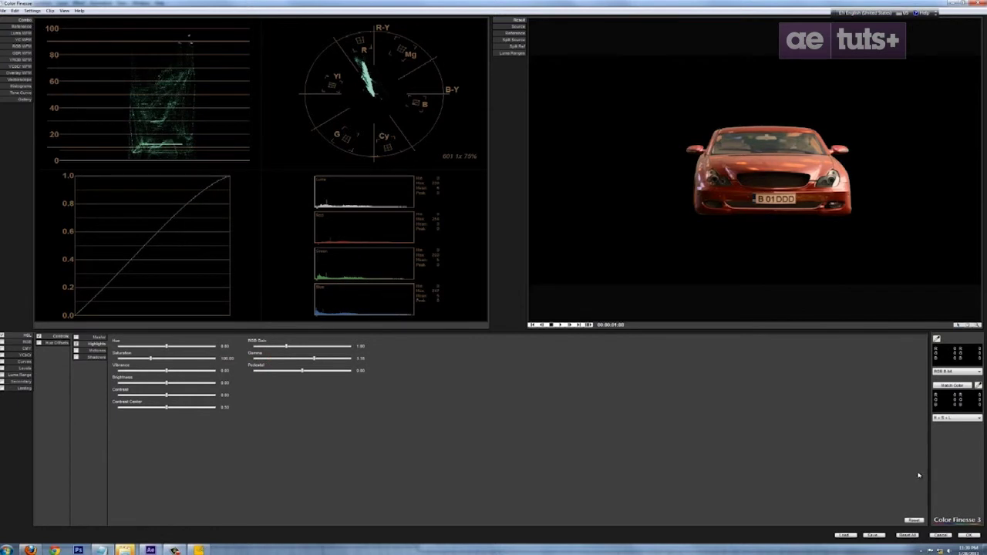
click(968, 533)
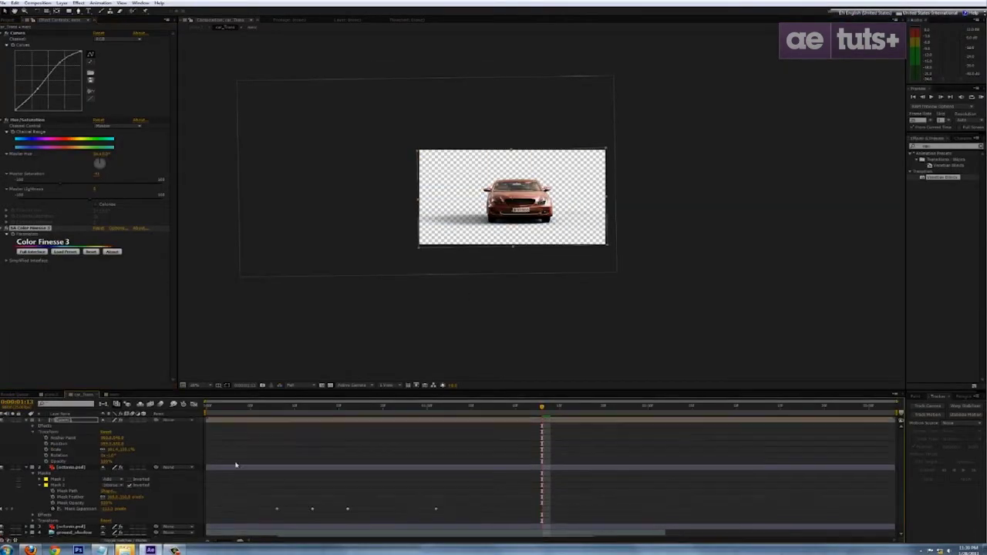
Add a Camera Lens Blur effect to the merc layer.
click(66, 421)
click(78, 3)
mouse_move(131, 50)
click(224, 68)
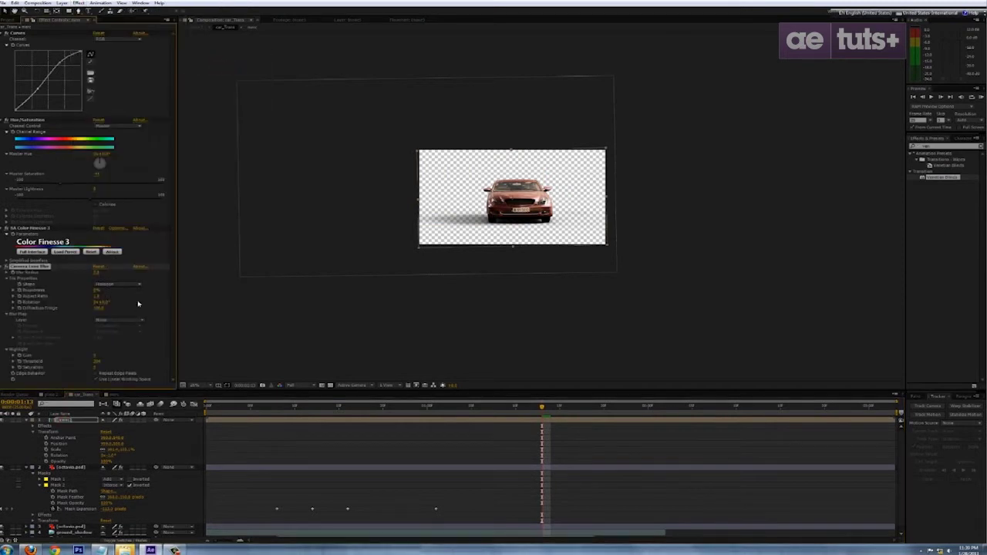
Narrow the merc layer a little more and nudge it left to align it with the wheels.
scroll(531, 217, up, 4)
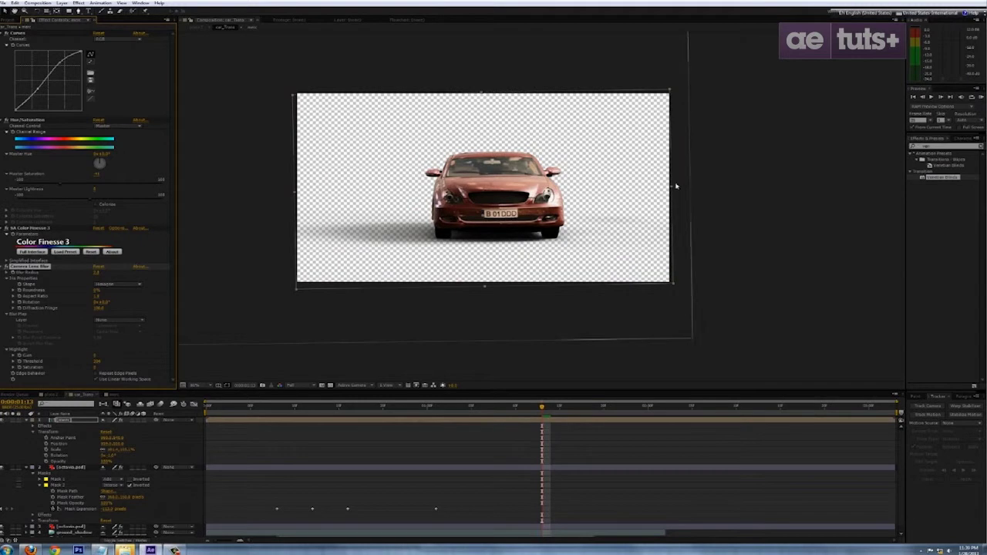
click(671, 187)
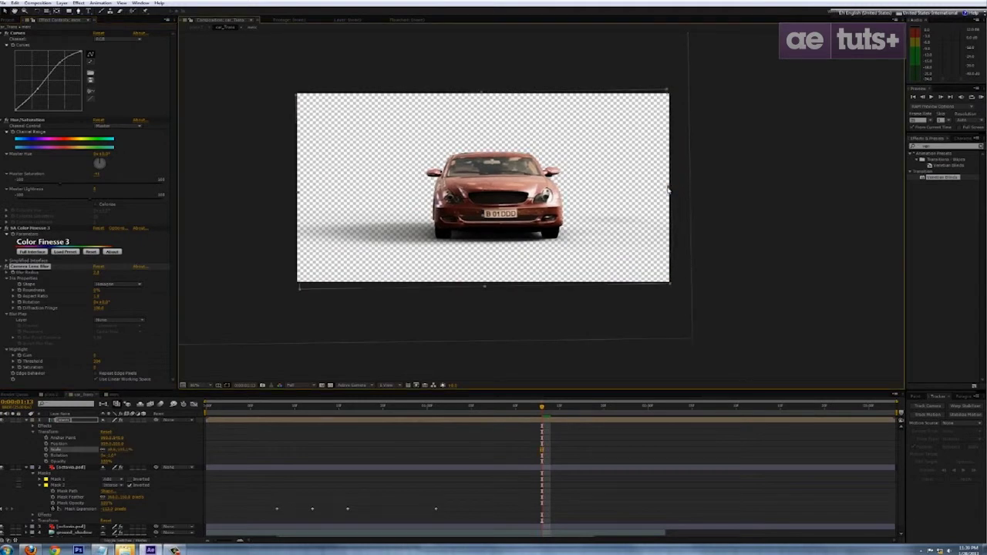
key(Left)
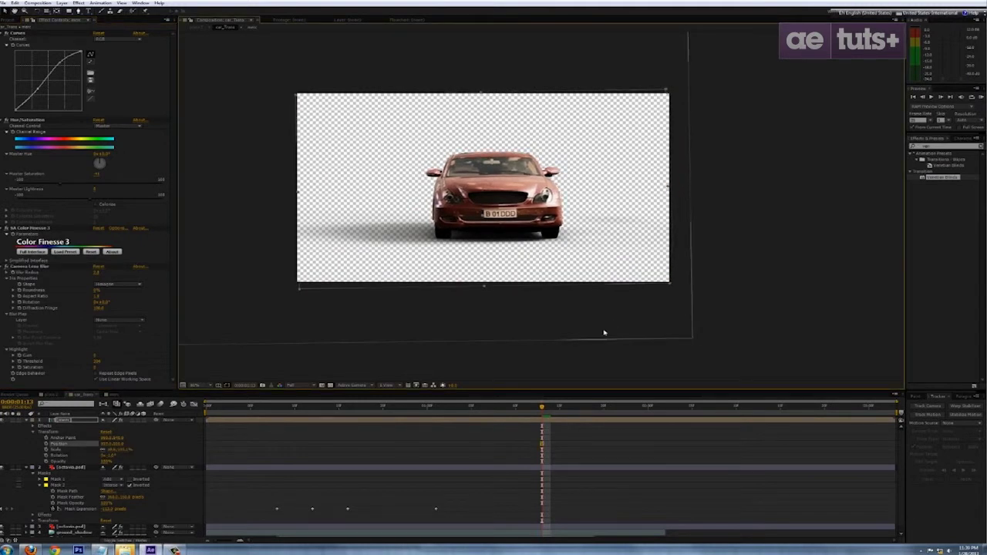
Examine the masks of both octavia.psd layers against the merc car's edges around the roof and side mirrors.
click(87, 468)
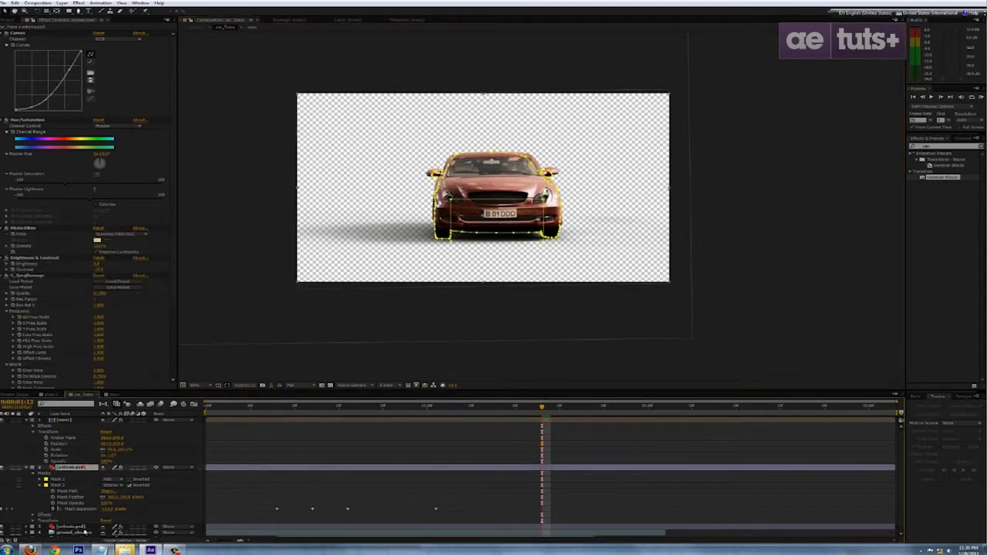
scroll(461, 180, up, 1)
drag(460, 181, 484, 240)
scroll(481, 208, up, 1)
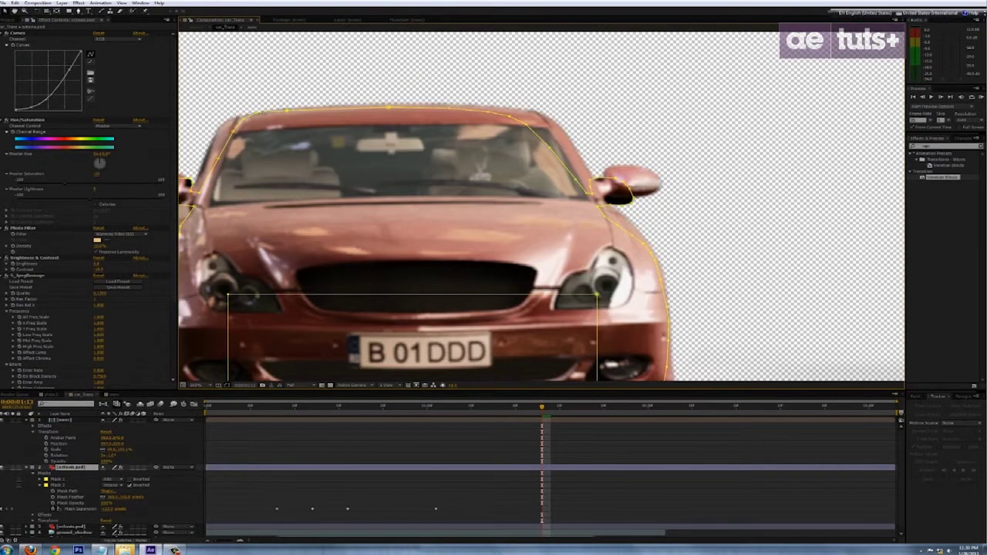
click(87, 526)
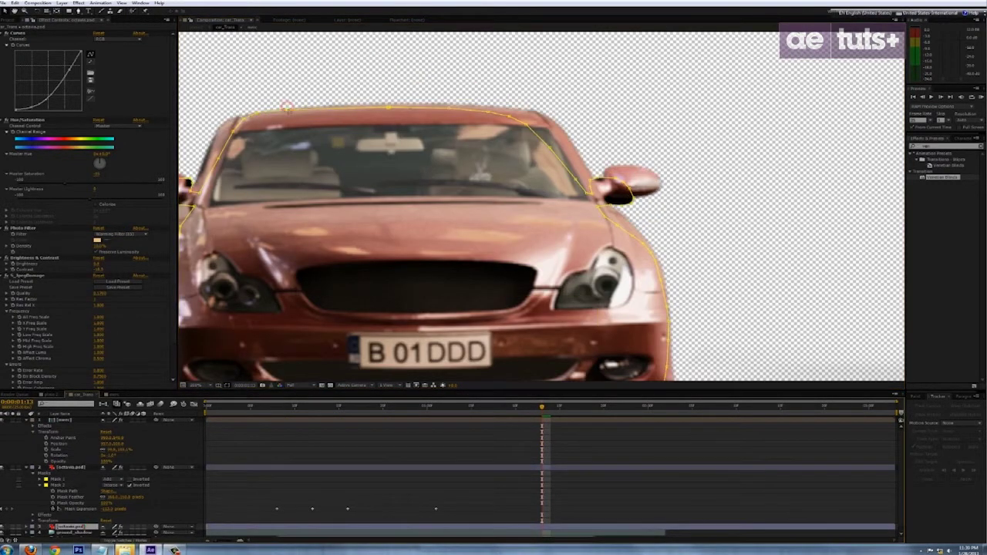
key(comma)
key(comma)
key(comma)
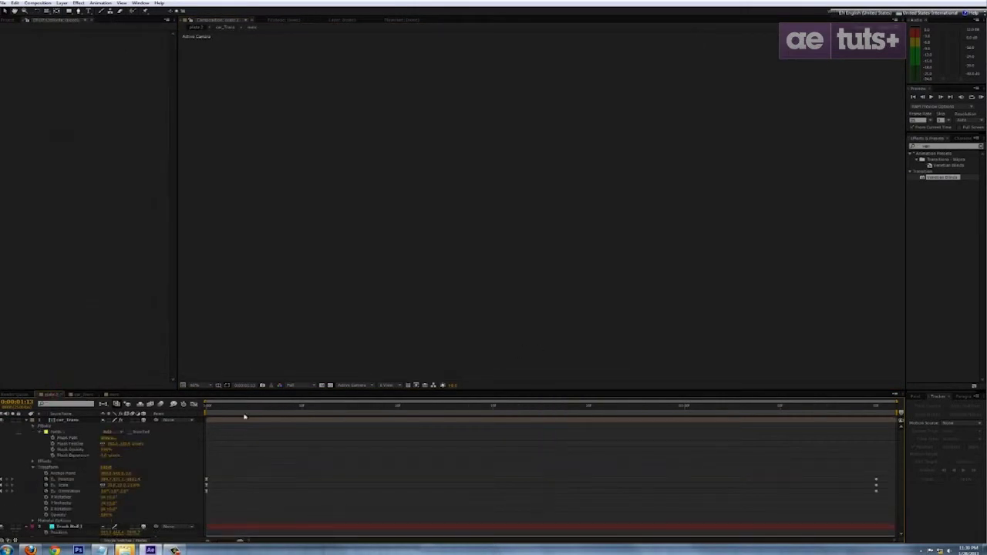
Preview the whole transformation in the plate 2 composition and inspect the red car up close at 0:00:01:10.
drag(244, 408, 152, 420)
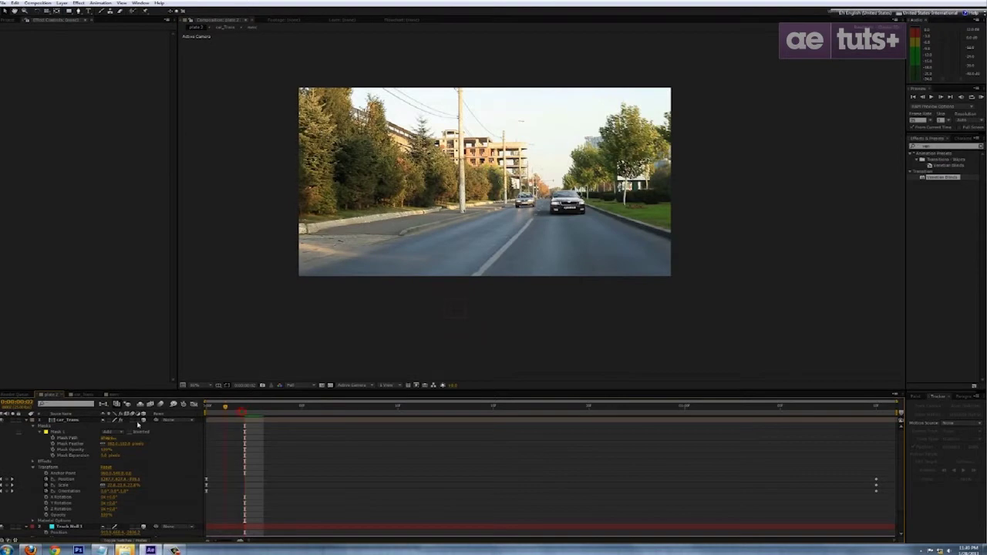
key(KP_0)
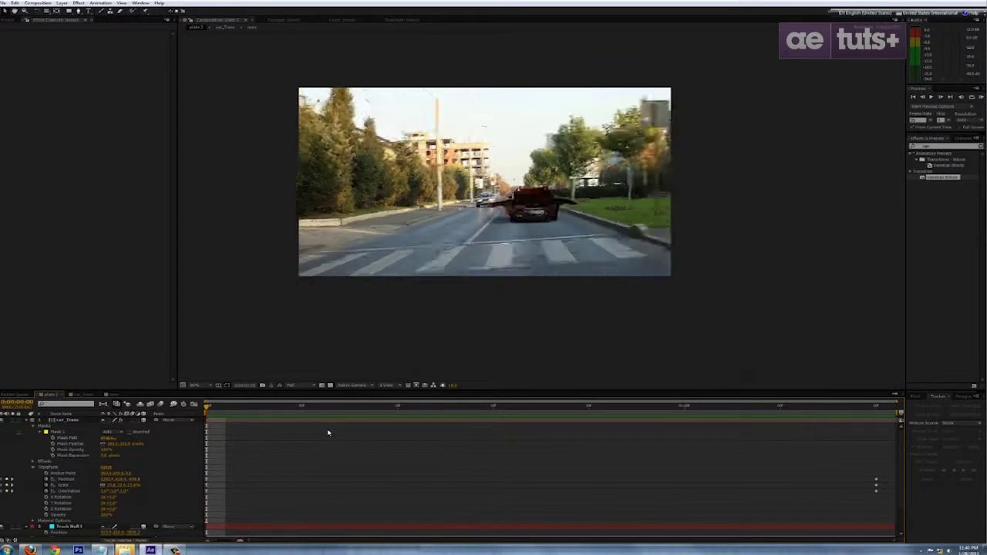
key(space)
drag(240, 405, 925, 366)
scroll(592, 300, up, 1)
key(period)
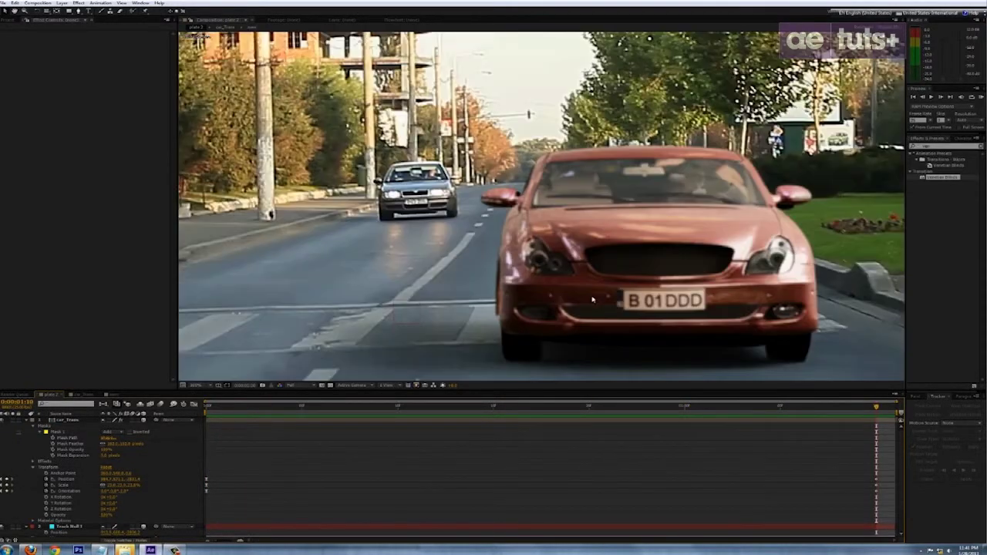
key(comma)
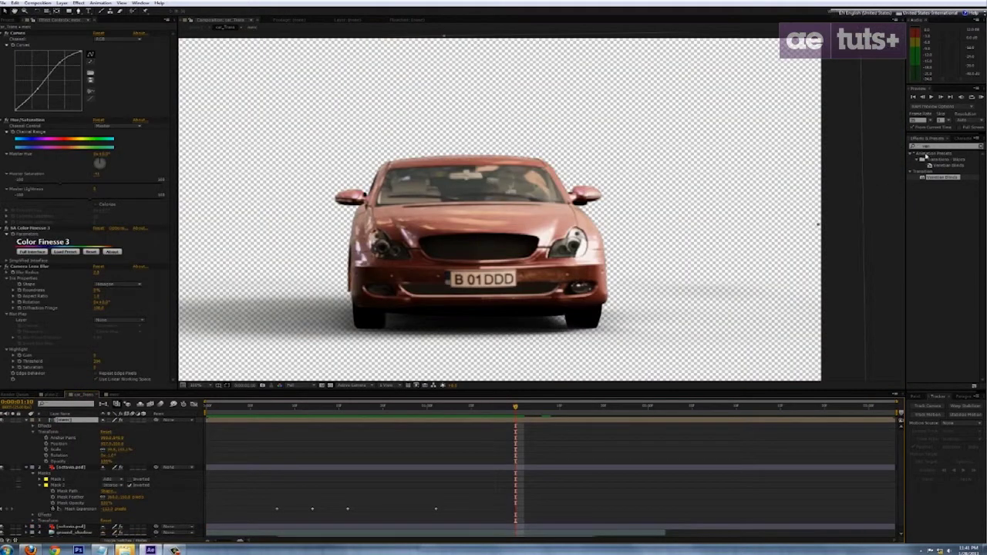
Find the S_JpegDamage effect, apply it to the merc layer in car_Trans and adjust its quality.
drag(936, 145, 876, 149)
text(gri)
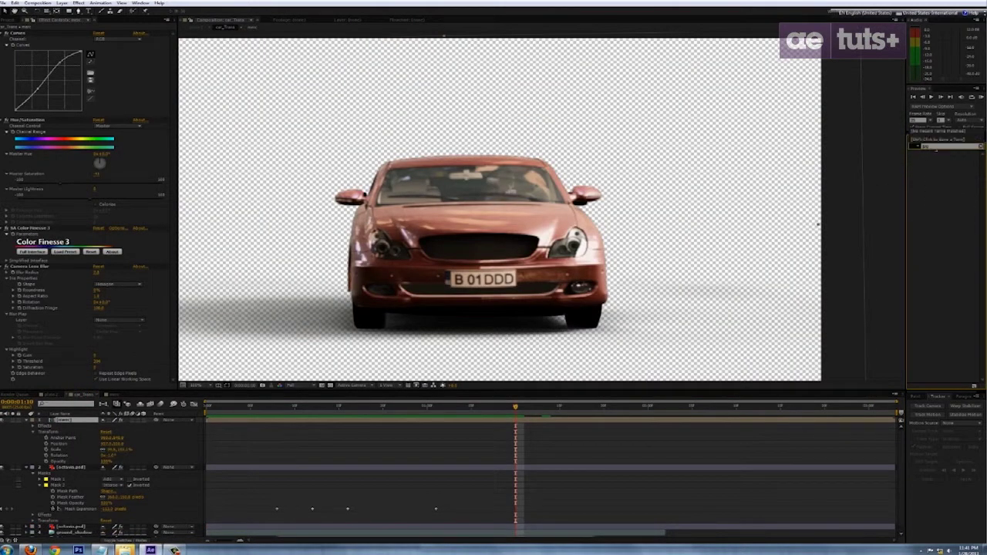
drag(944, 159, 781, 389)
drag(494, 424, 491, 427)
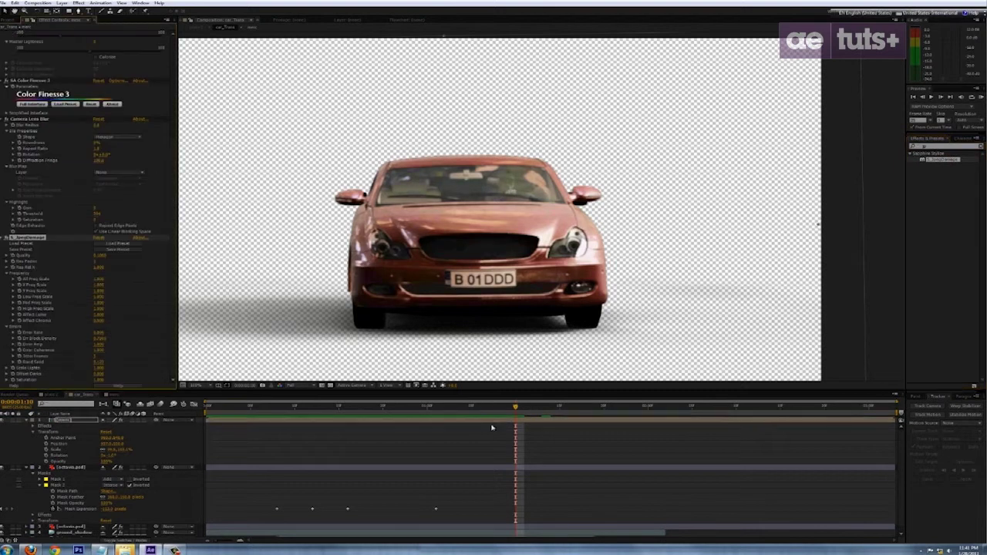
drag(102, 257, 110, 255)
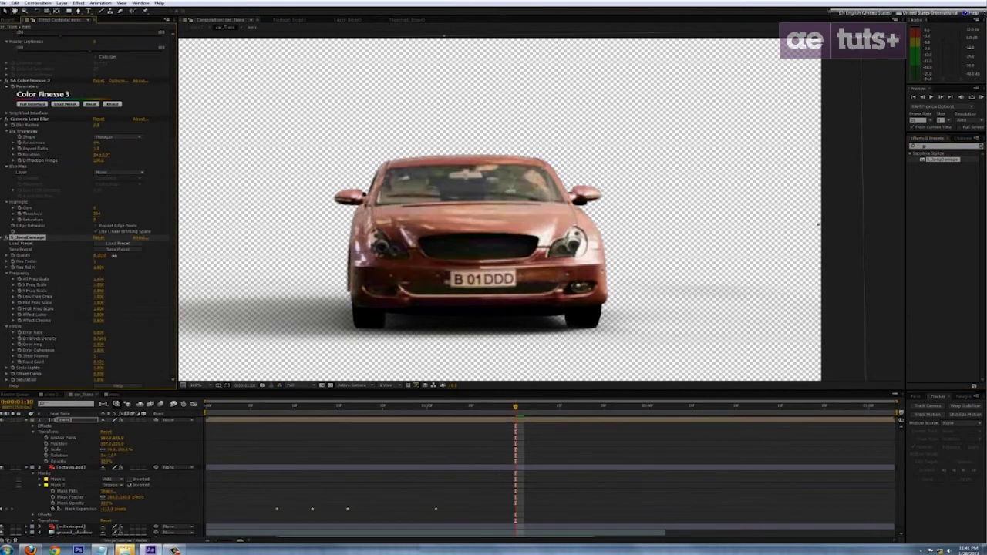
Try raising the contrast center and pedestal in the merc layer's Color Finesse 3 effect and compare the car against the plate 2 footage.
click(54, 396)
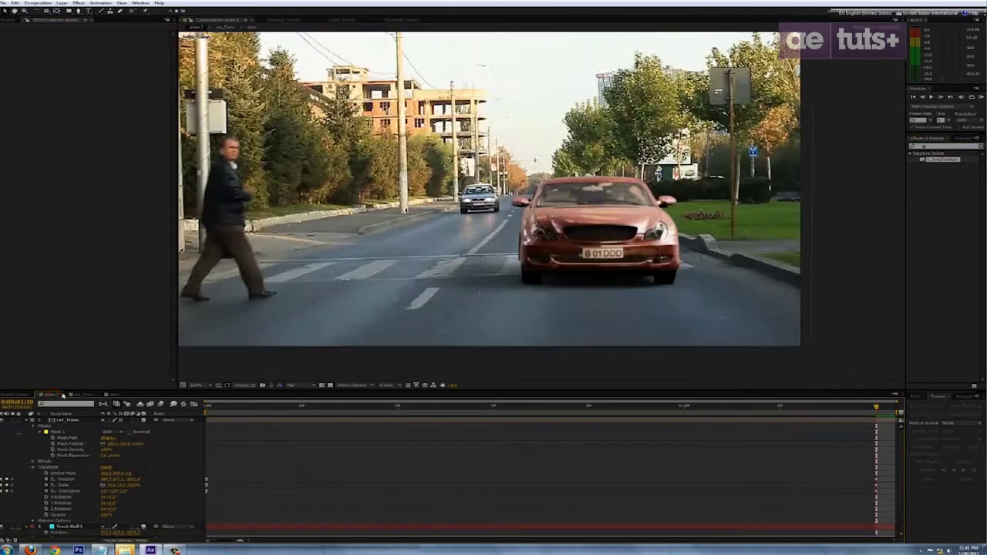
click(108, 394)
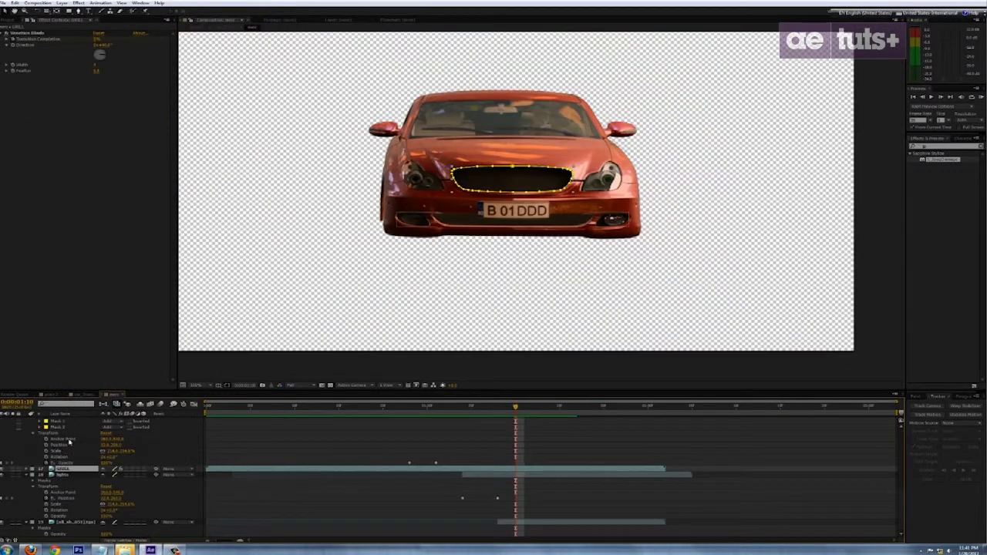
scroll(67, 437, up, 3)
click(83, 395)
click(27, 252)
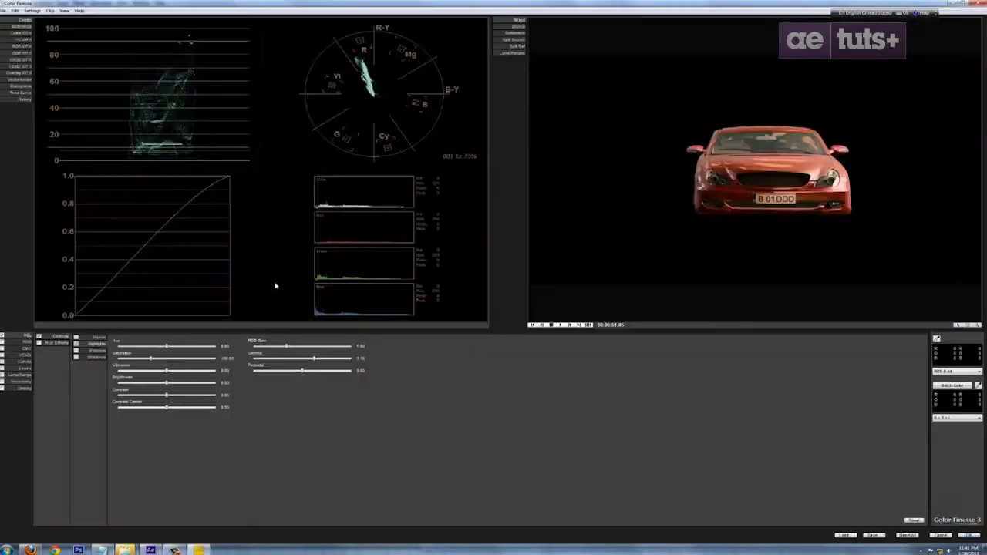
drag(166, 409, 194, 410)
drag(301, 371, 325, 371)
click(967, 535)
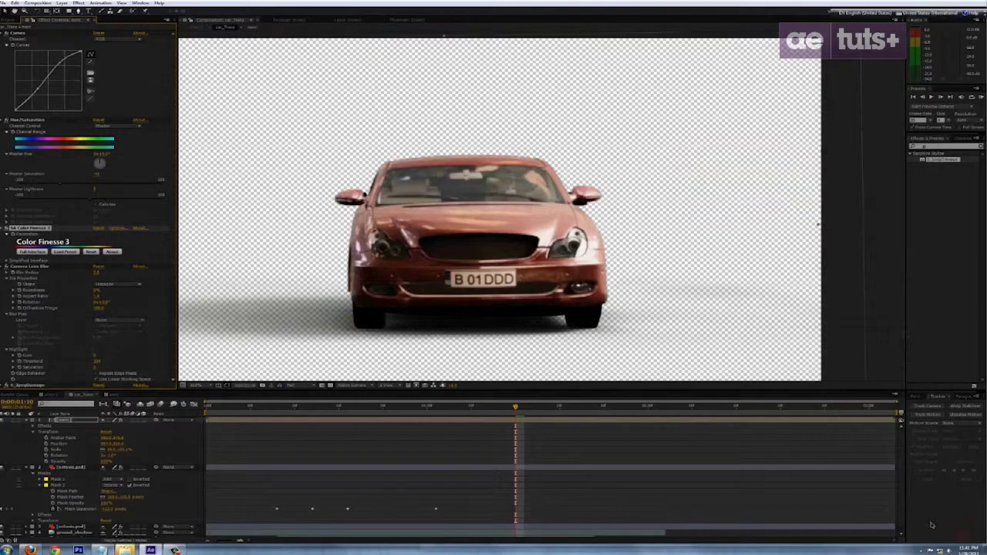
click(52, 395)
scroll(493, 326, down, 1)
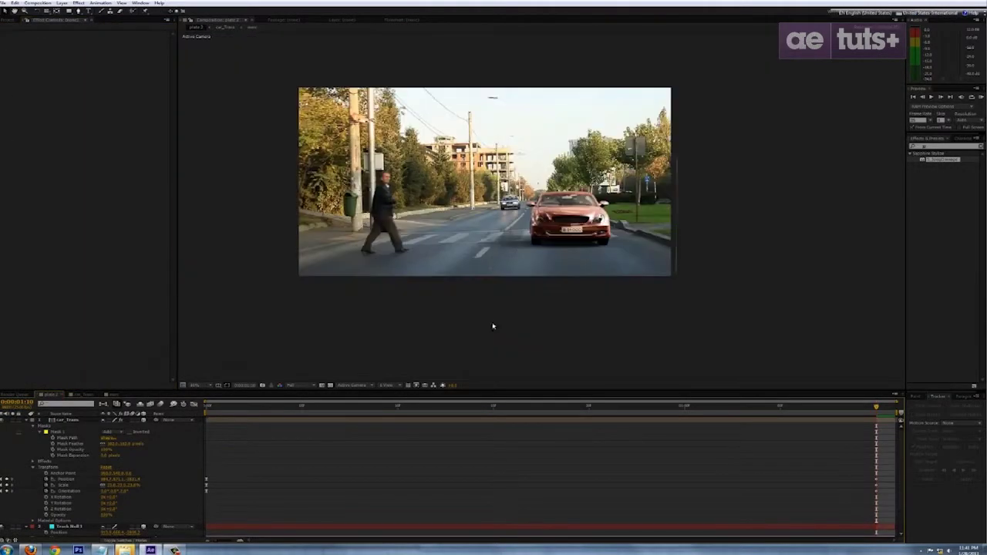
key(period)
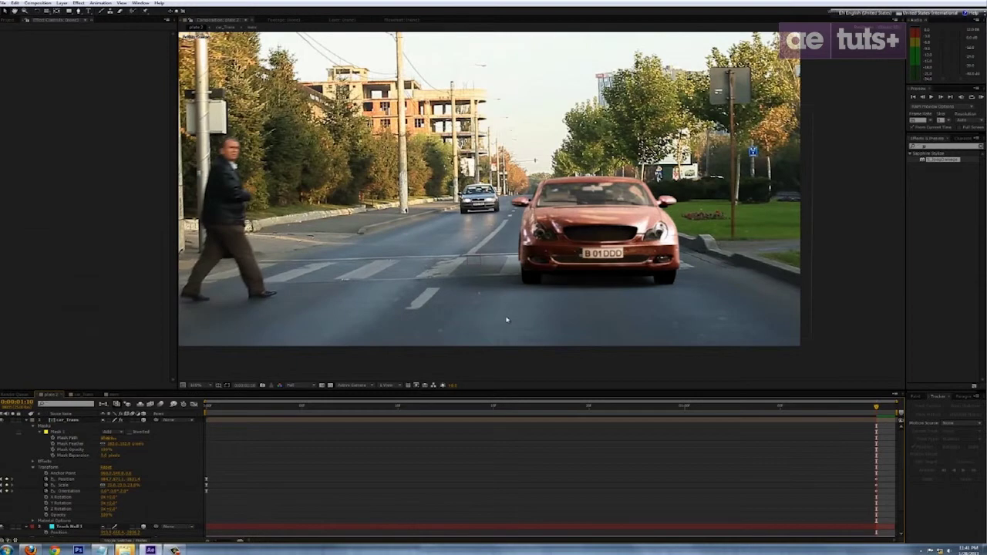
Reduce the merc layer's Color Finesse 3 contrast center and pedestal to a subtle level and check the car in plate 2.
click(82, 396)
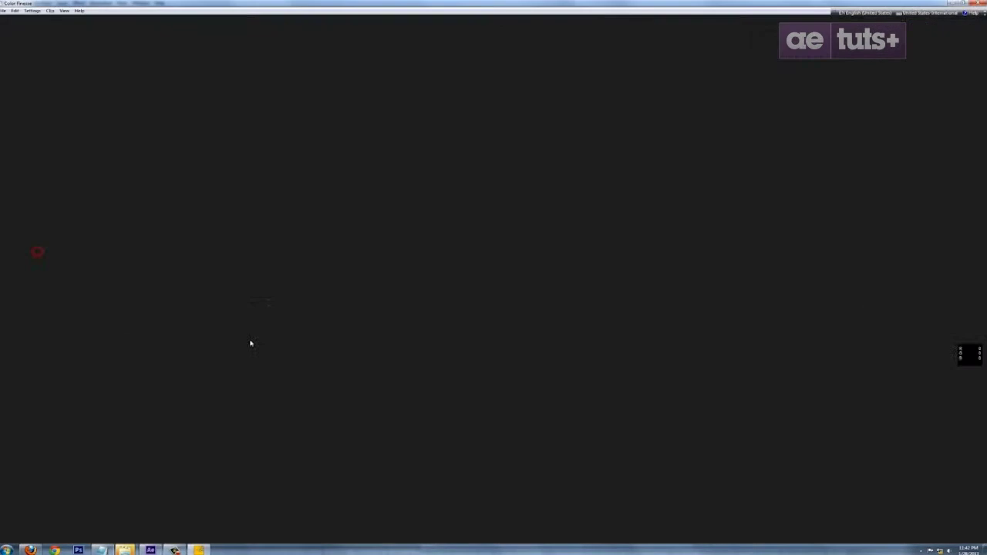
drag(194, 408, 176, 410)
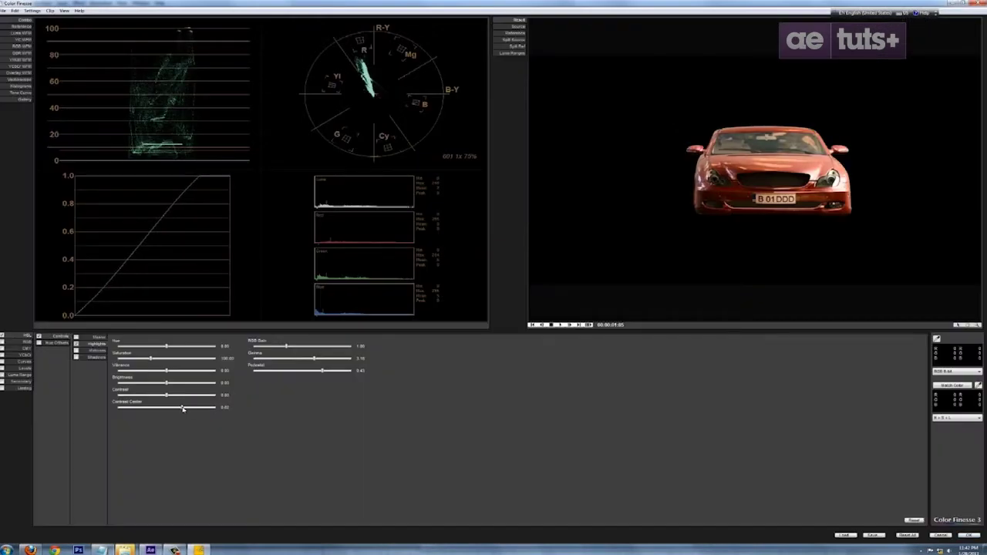
drag(322, 371, 305, 373)
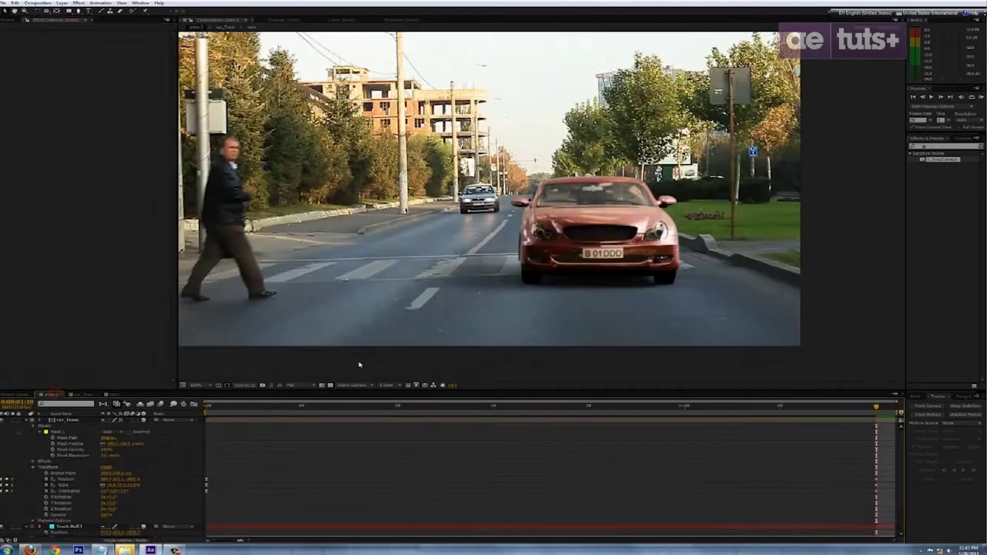
scroll(415, 333, down, 1)
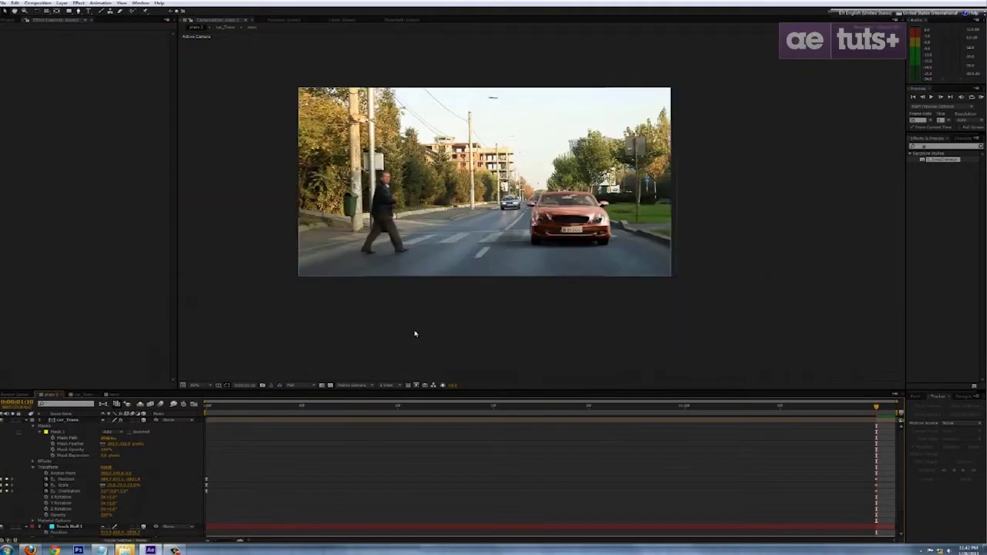
click(27, 422)
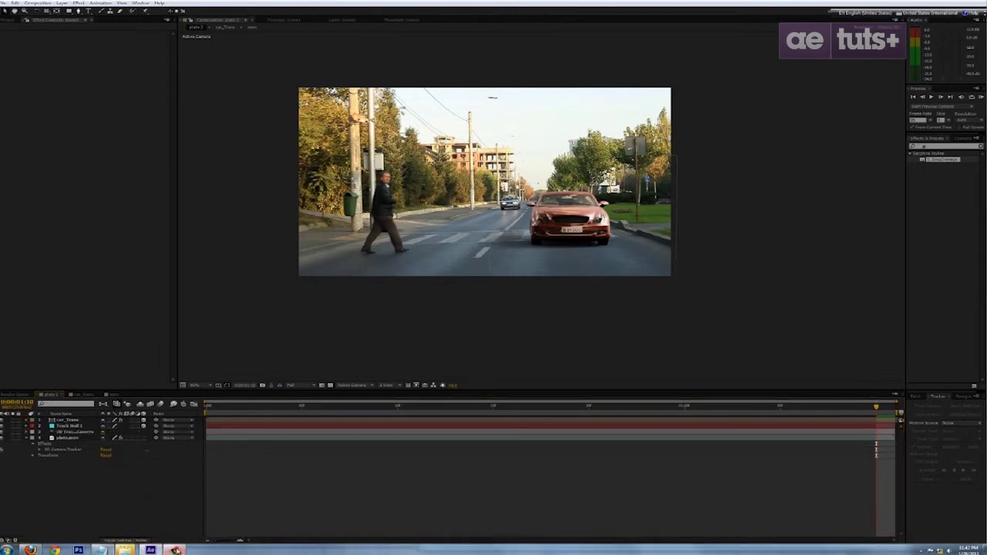
click(62, 3)
mouse_move(73, 10)
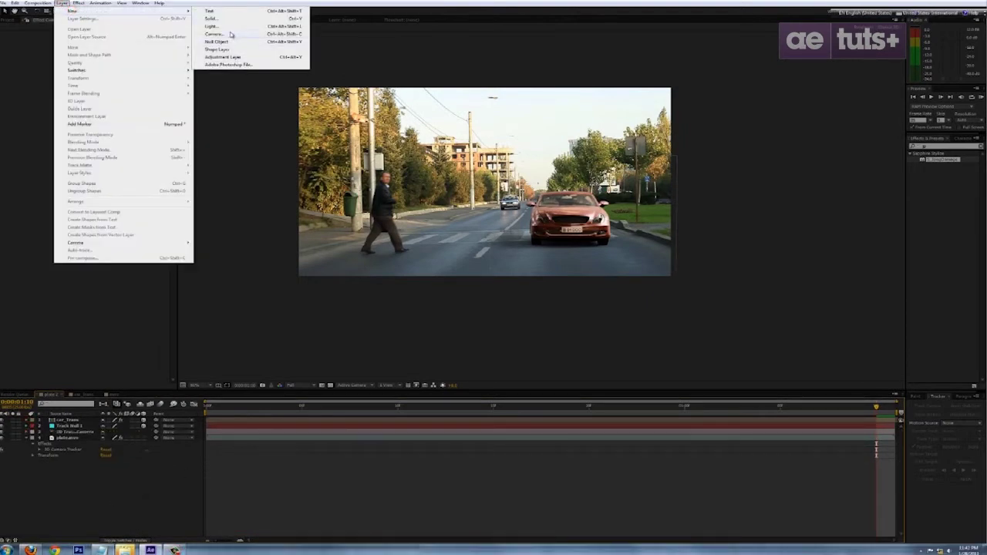
click(231, 34)
click(561, 349)
key(Delete)
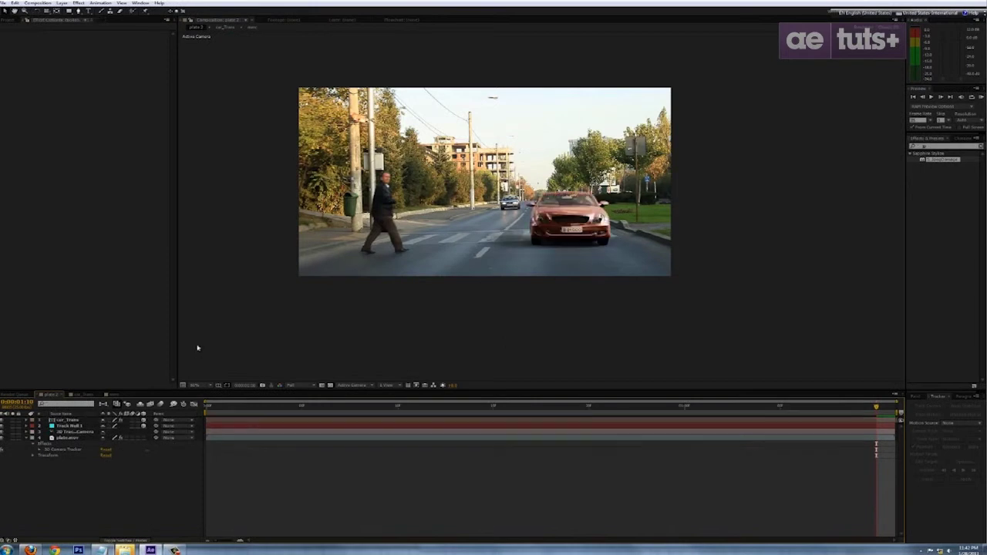
Add a new light layer to the plate 2 composition with the current light settings.
click(62, 4)
mouse_move(71, 10)
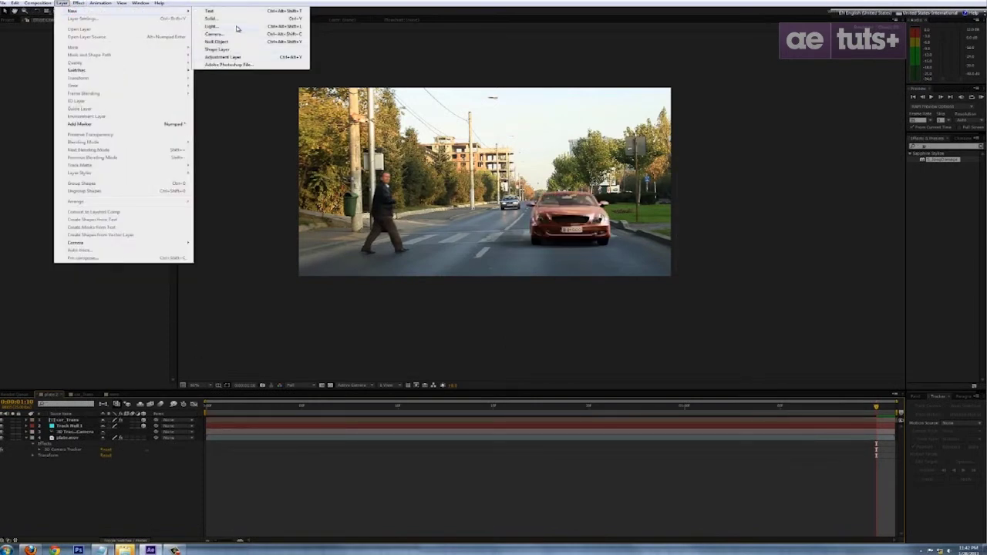
click(237, 28)
click(497, 347)
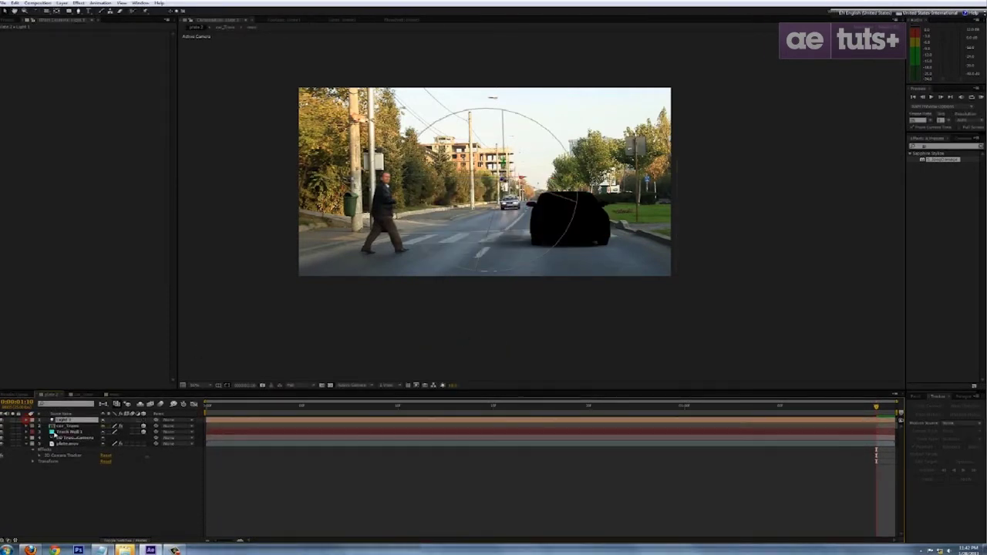
Turn off Accepts Shadows and Accepts Lights in the car_Trans layer's material options.
click(34, 426)
click(29, 427)
click(34, 437)
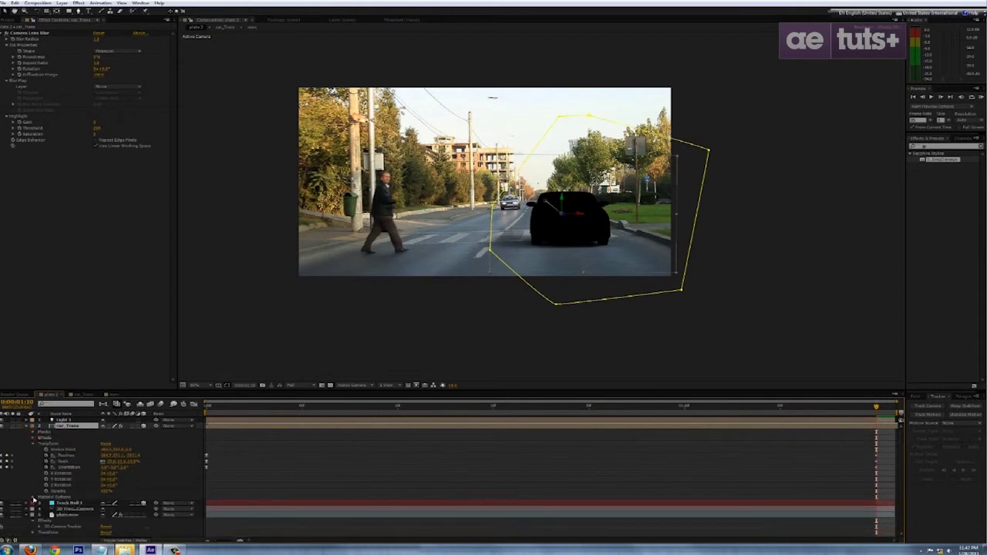
click(33, 497)
click(104, 498)
click(104, 504)
click(104, 499)
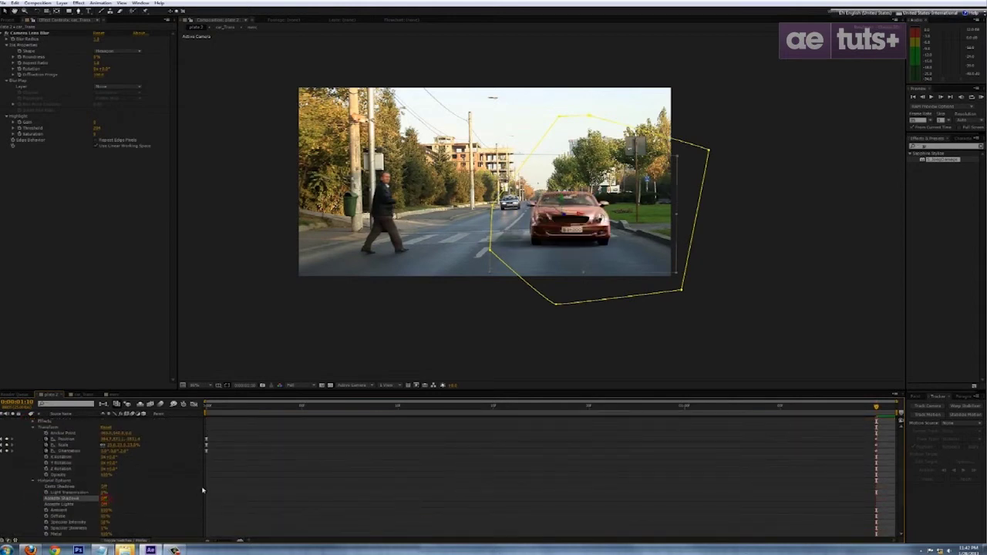
click(361, 473)
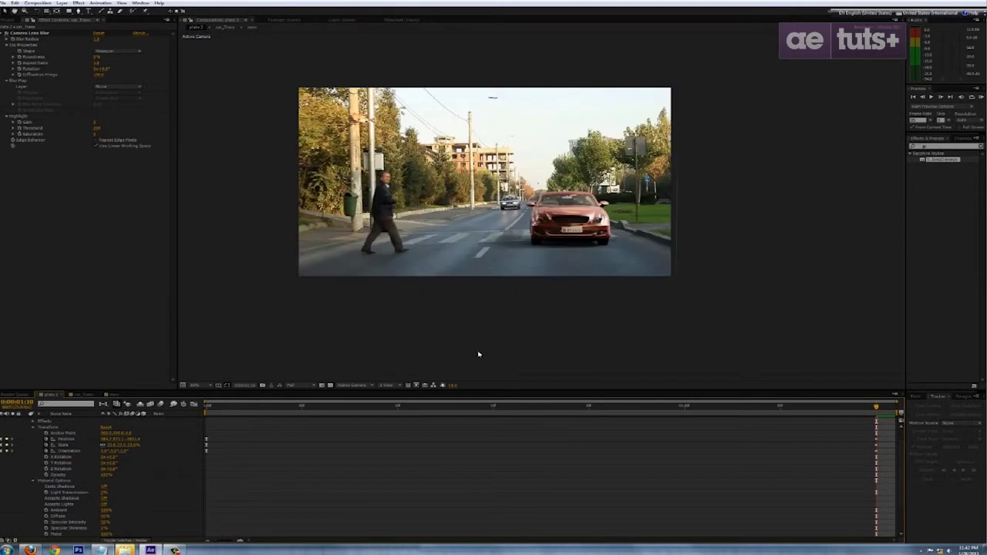
Move Light 1 out of frame, just past the right edge of the street footage.
scroll(129, 444, up, 1)
click(27, 426)
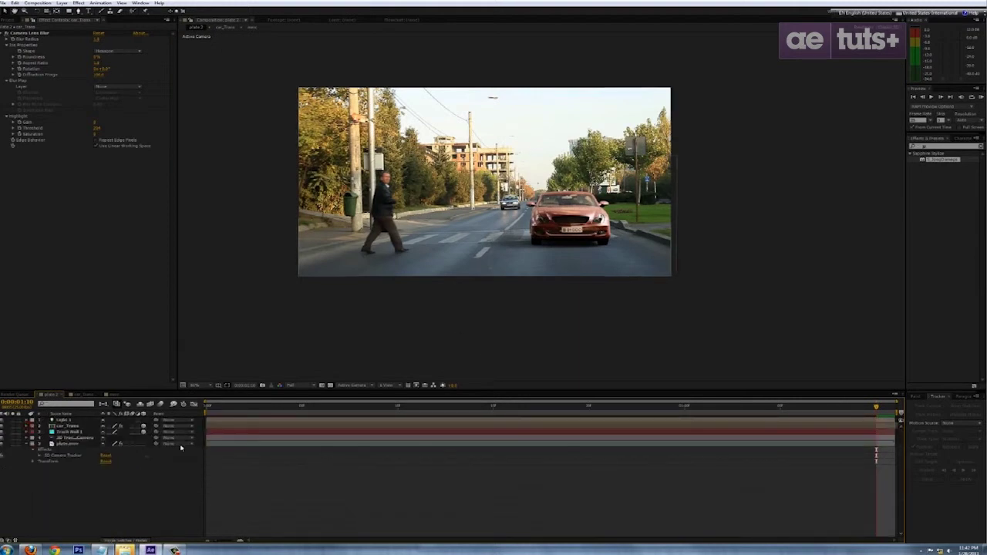
click(77, 420)
drag(525, 178, 793, 167)
Create a new solid layer named Flare above the light in plate 2.
click(61, 3)
mouse_move(68, 9)
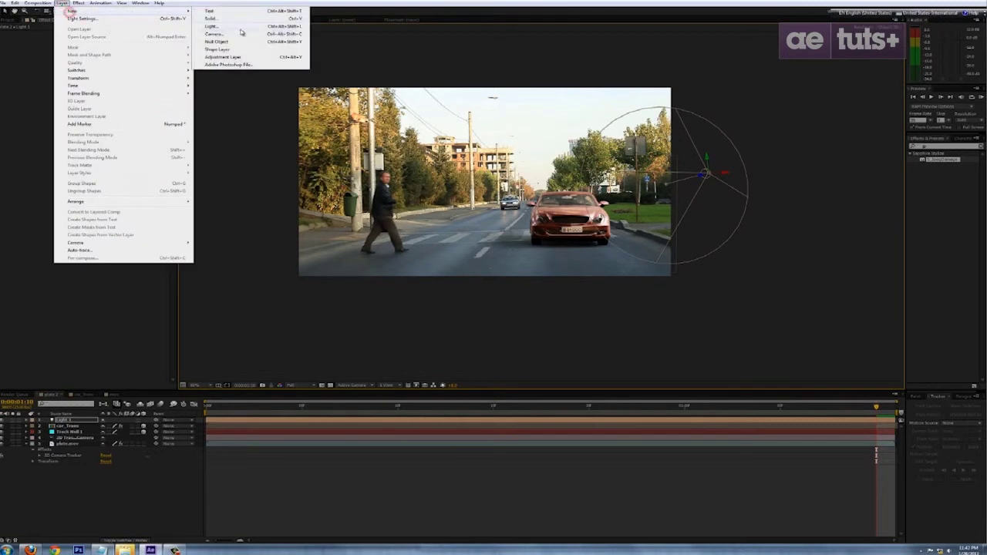
click(225, 21)
key(Return)
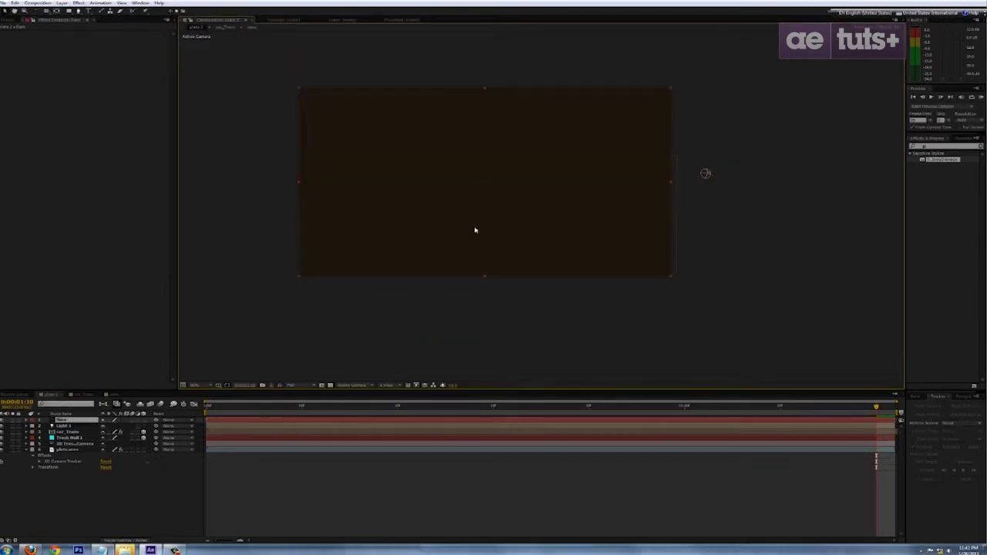
Apply Video Copilot's Optical Flares to the Flare solid and set its source type to Track Lights.
click(79, 3)
click(153, 304)
click(211, 305)
click(117, 134)
click(129, 149)
click(125, 122)
Set the Flare layer's blending mode to Add.
key(e)
click(141, 542)
click(114, 419)
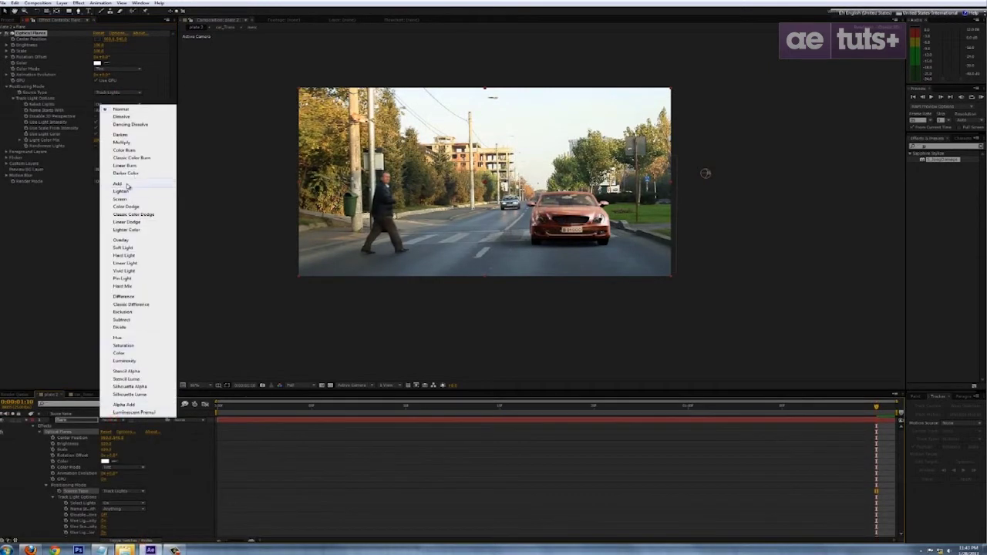
click(119, 184)
Enlarge the first Glow object of the lens flare in the Optical Flares options and colour it saturated blue.
click(116, 35)
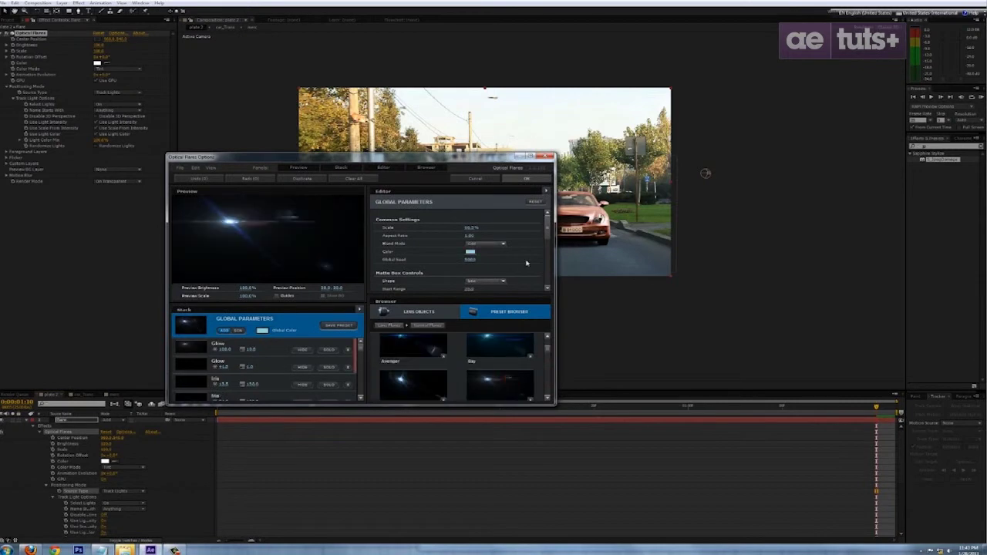
click(526, 178)
click(116, 35)
click(276, 347)
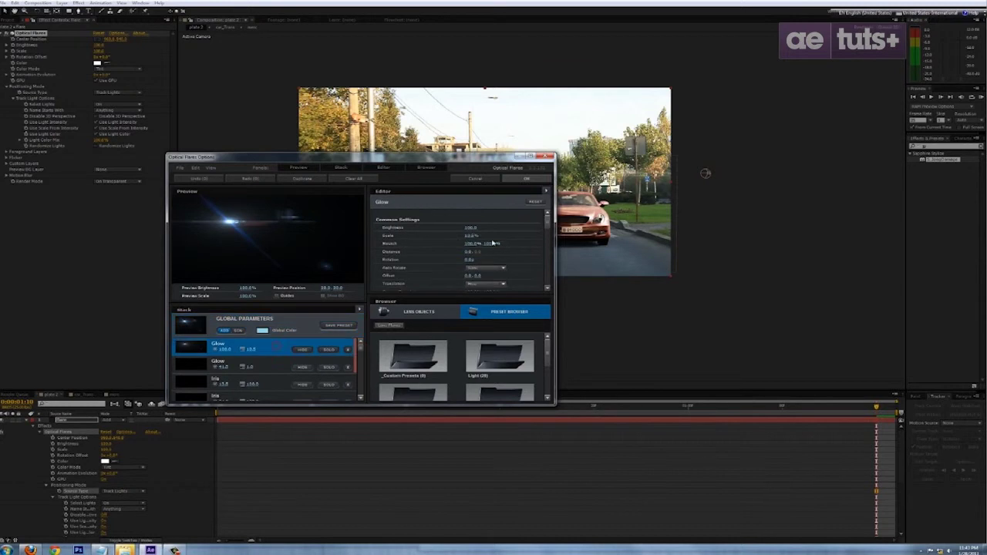
drag(548, 222, 548, 237)
click(470, 228)
drag(453, 193, 484, 182)
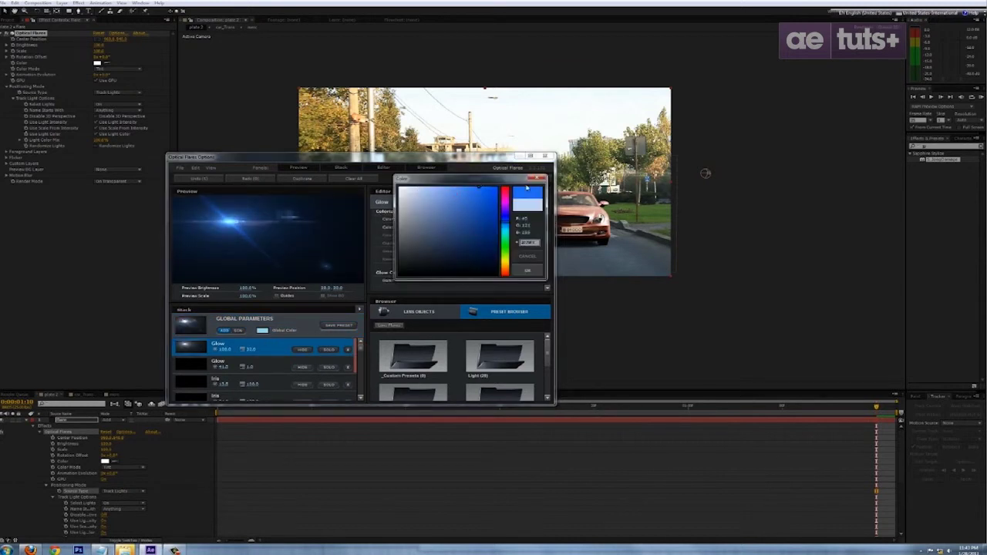
click(529, 272)
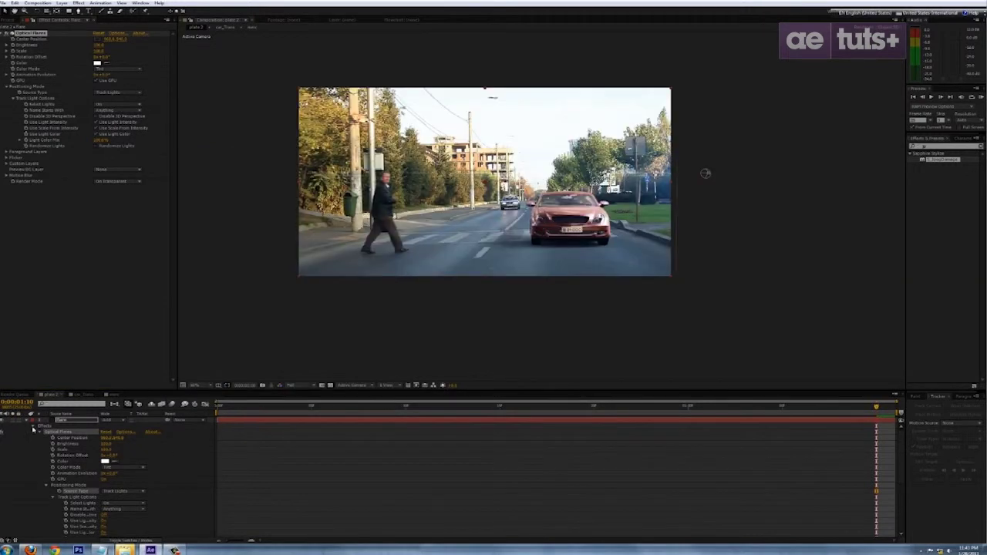
Reposition Light 1 beside the footage at the composition's start and keyframe its point of interest and position there.
click(28, 422)
key(Home)
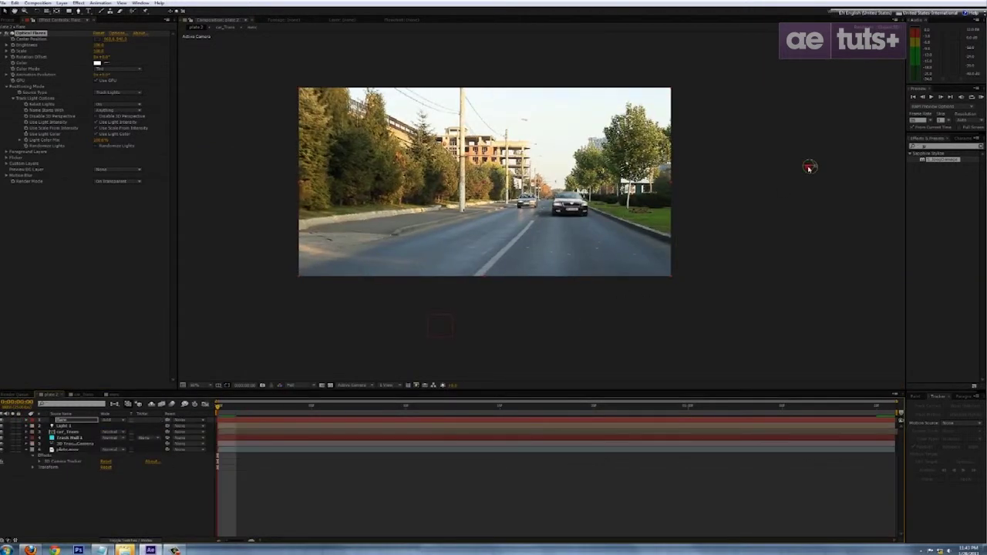
click(808, 168)
drag(832, 168, 744, 183)
drag(236, 408, 370, 409)
drag(703, 159, 730, 161)
drag(369, 408, 202, 417)
click(27, 425)
click(32, 432)
Keyframe Light 1 back beyond the frame's right edge at a frame past mid-shot and at 0:00:01:10.
drag(373, 411, 634, 415)
drag(658, 165, 746, 173)
drag(779, 409, 877, 412)
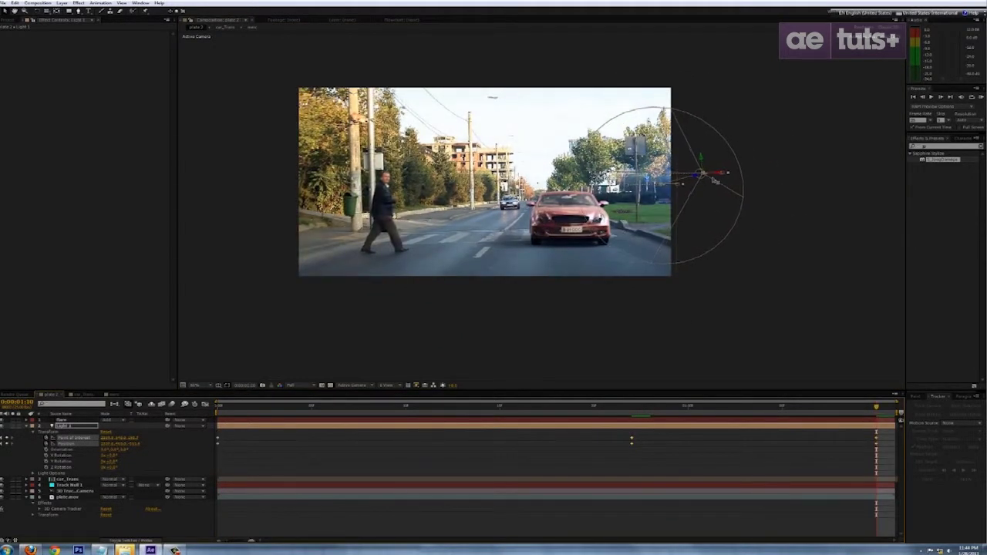
drag(725, 177, 727, 178)
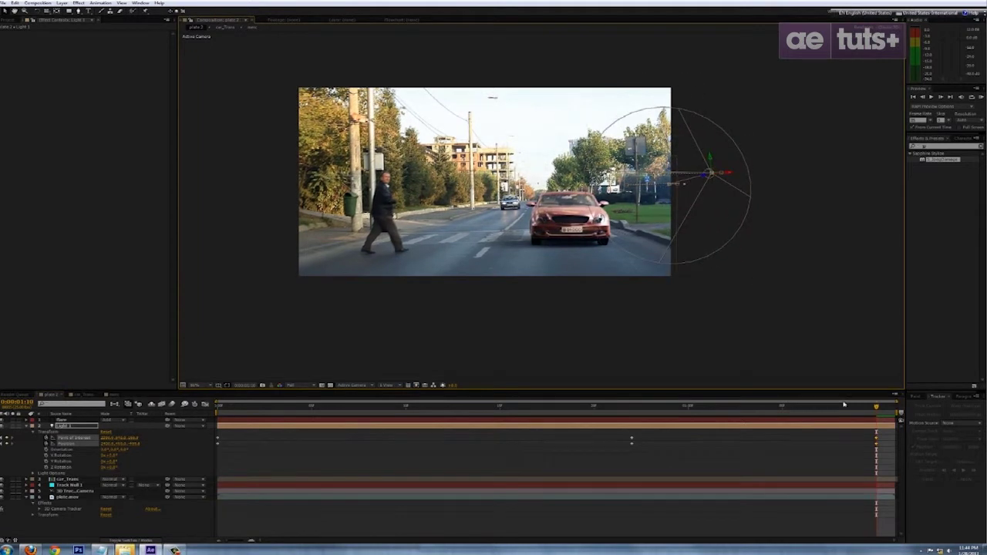
Add two corrective keyframes between Light 1's last ones, shifting the light slightly further right on each.
key(Home)
drag(219, 407, 763, 410)
drag(721, 165, 729, 165)
drag(765, 407, 670, 409)
drag(717, 161, 721, 162)
Preview the animated flare from the start of the composition and save the project.
key(Home)
key(KP_0)
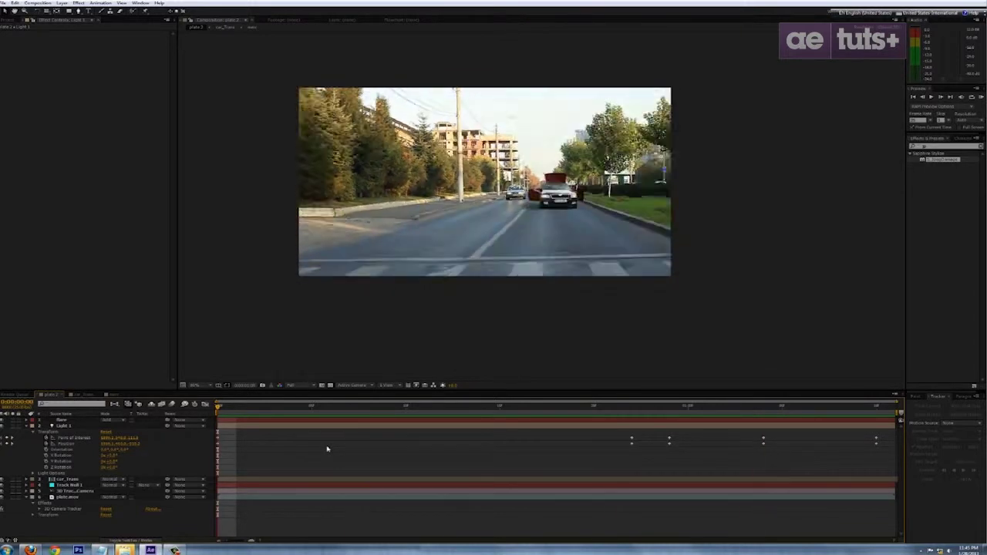
key(space)
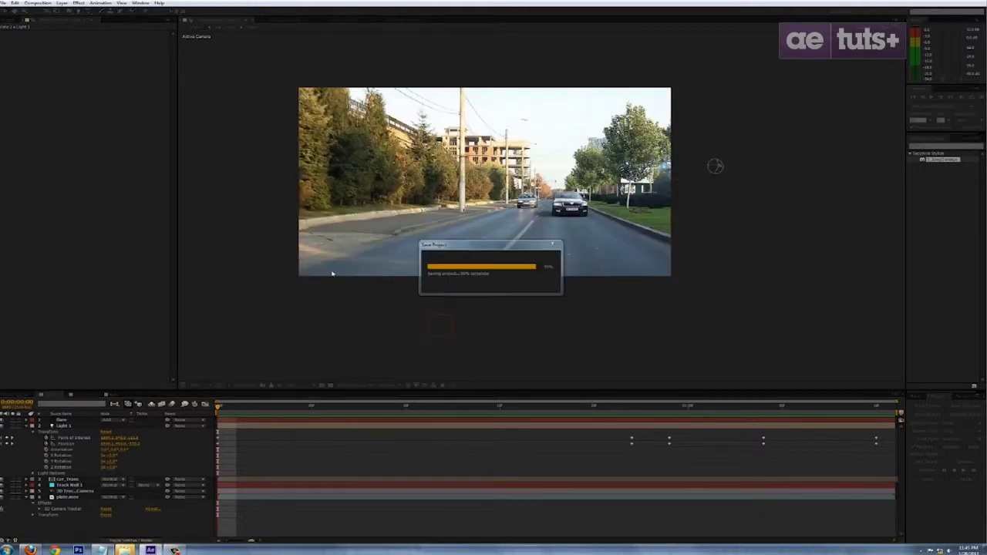
Add an adjustment layer on top of plate 2 and name it cc.
click(62, 3)
click(71, 11)
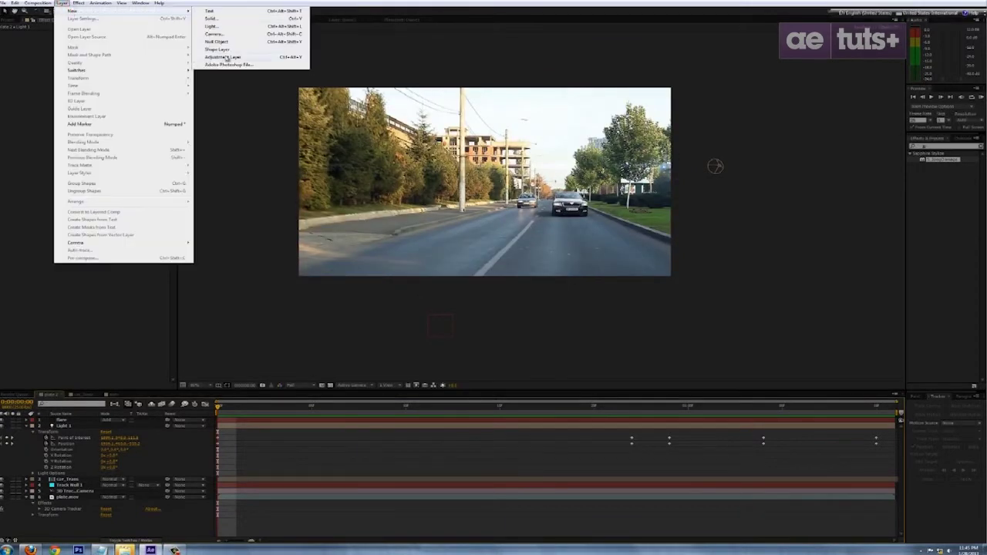
click(226, 57)
right_click(90, 420)
click(100, 417)
click(260, 440)
click(254, 420)
Apply Magic Bullet Looks to the cc adjustment layer and open its look editor.
click(79, 3)
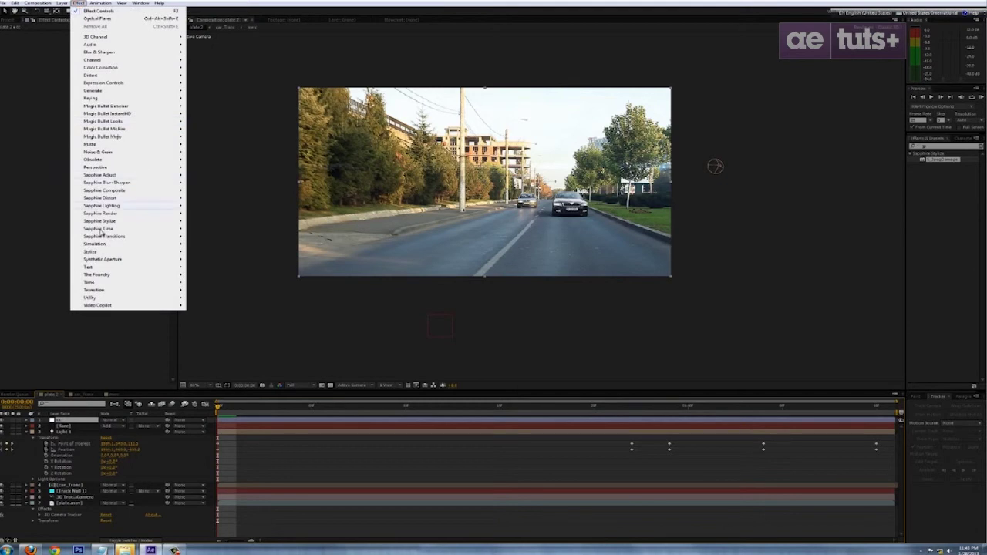
click(132, 123)
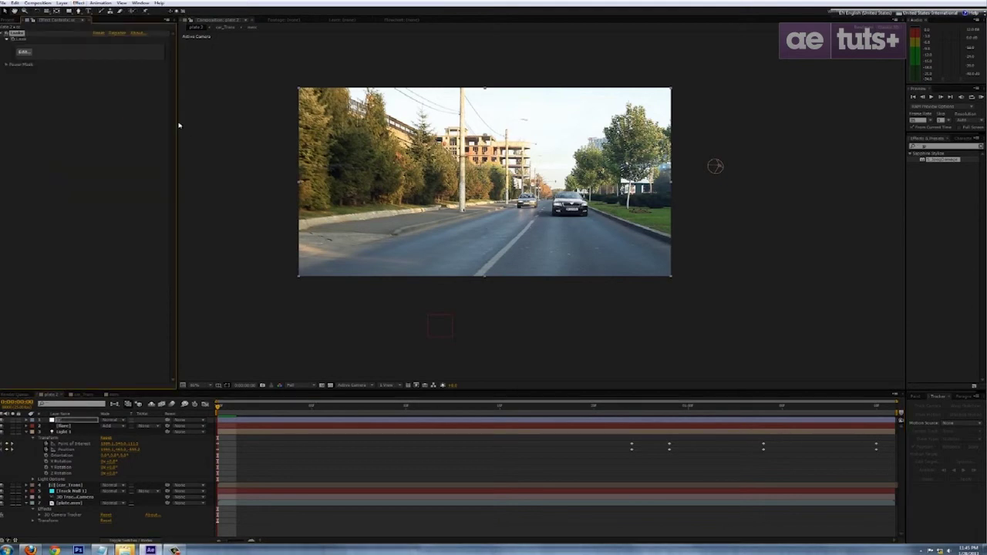
click(24, 53)
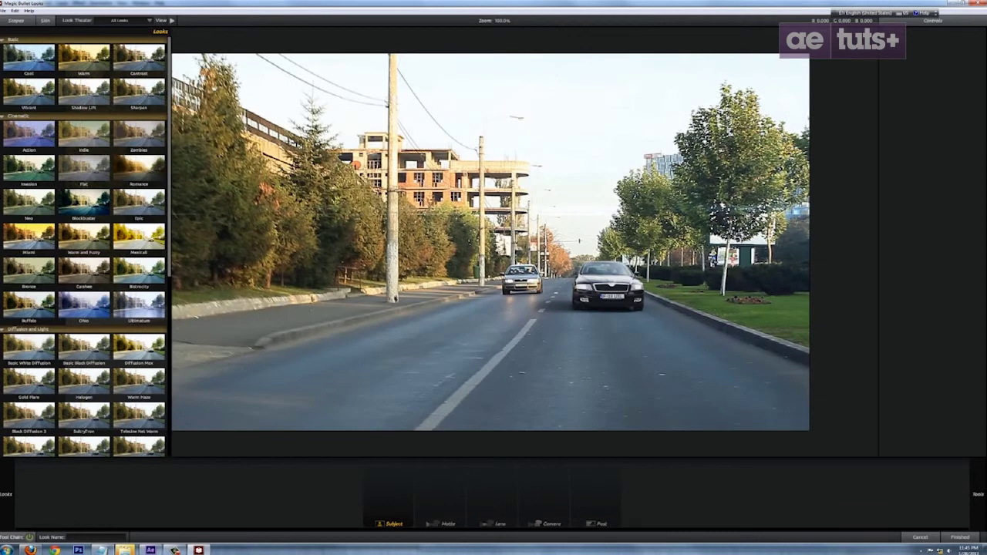
Try out the Epic, Neo, Sharpen and Shadow Lift preset looks on the street shot.
click(140, 209)
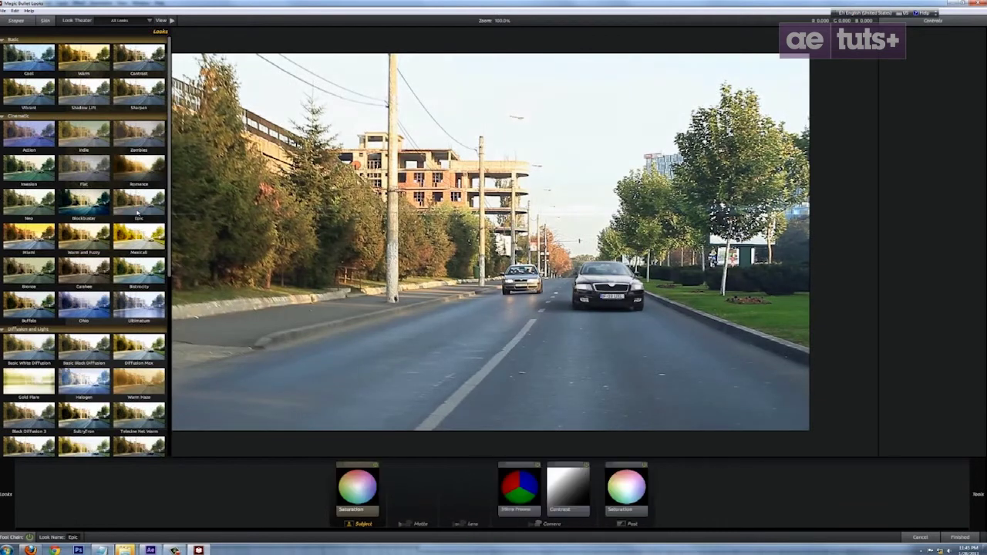
click(51, 211)
click(144, 100)
click(76, 101)
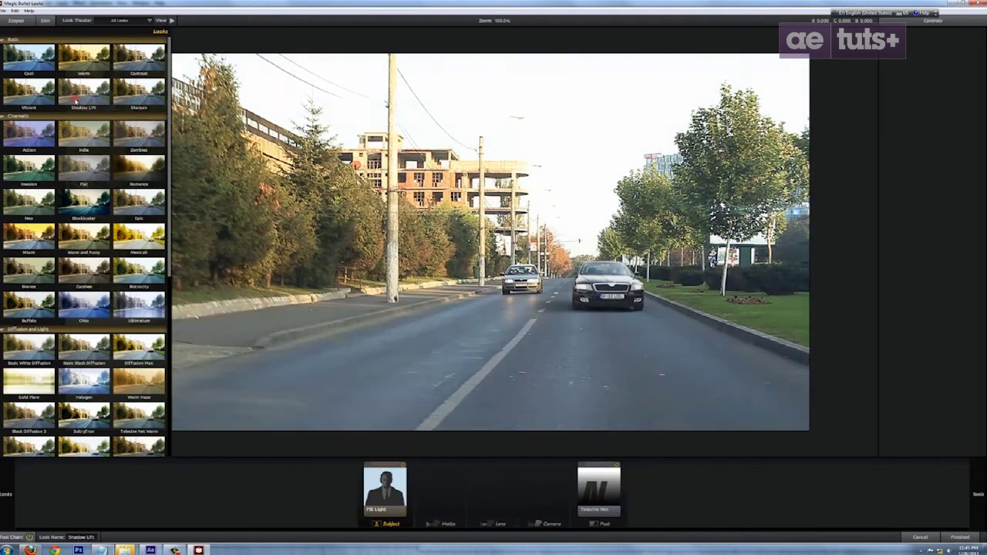
Choose the SultryTron preset from the Diffusion and Light looks and apply it to the cc layer.
scroll(85, 231, down, 2)
click(98, 358)
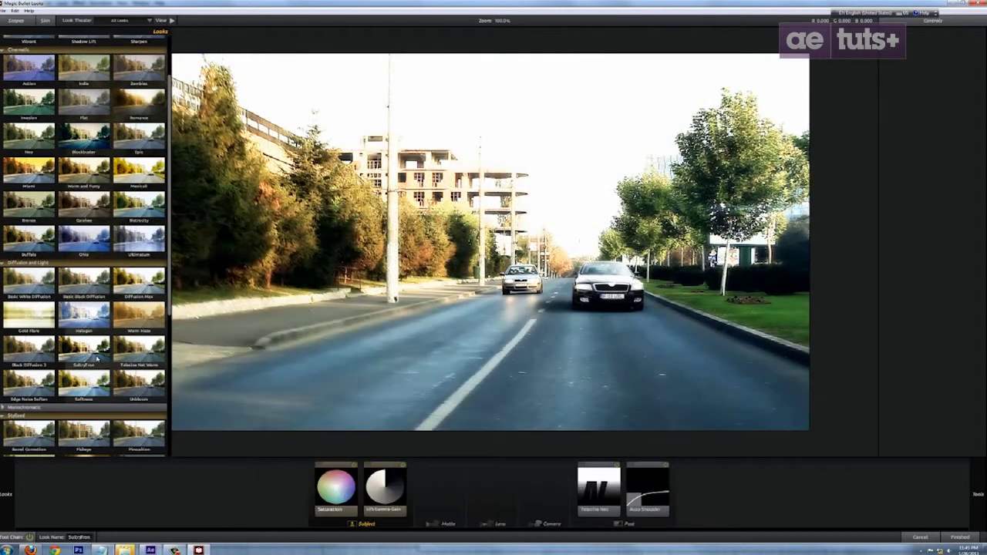
click(960, 537)
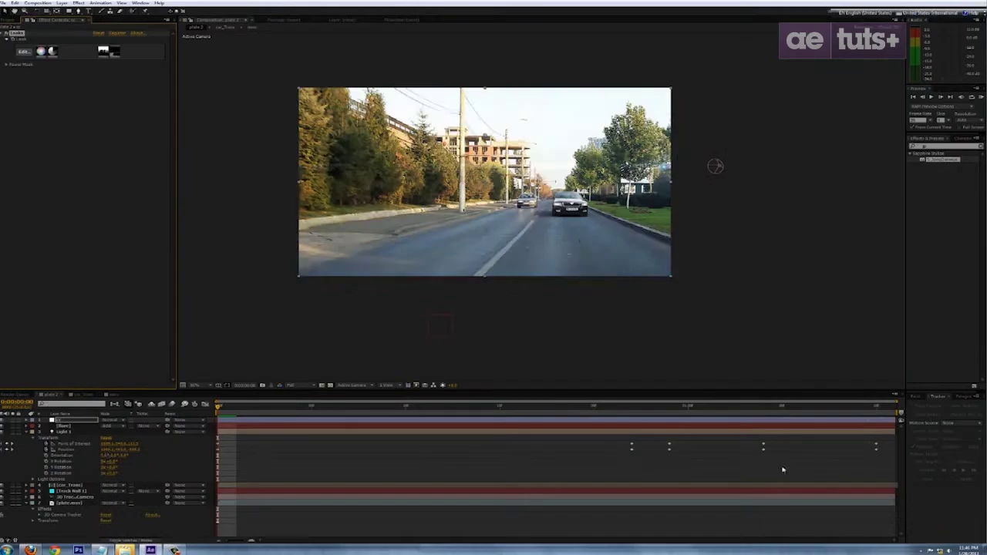
Reveal the cc layer's transform properties and lower its opacity to soften the grade.
click(26, 420)
click(32, 432)
drag(106, 462, 19, 468)
scroll(422, 315, up, 1)
scroll(434, 308, down, 1)
Reopen the look, reduce the Telecine Net's size to 0.22%, and check the grade across the timeline.
click(23, 51)
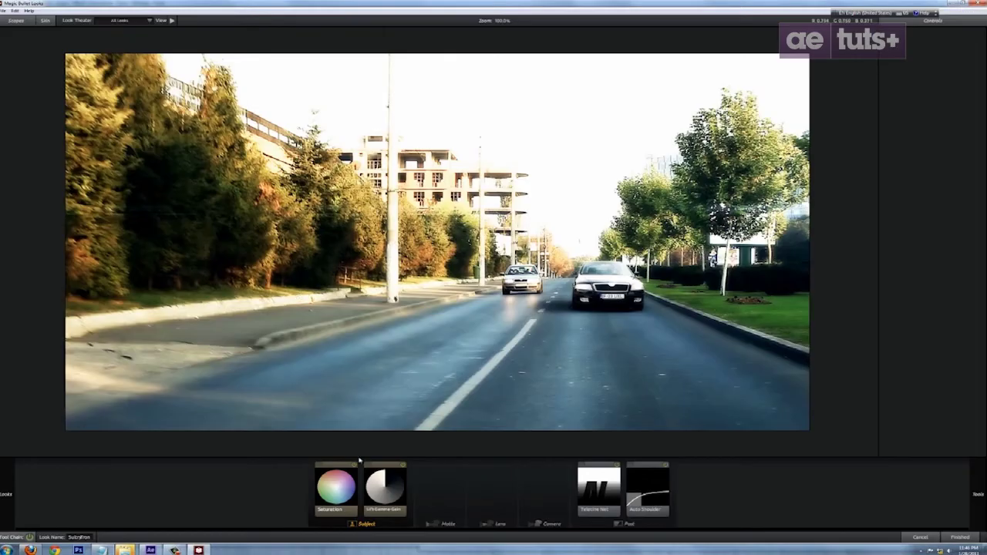
click(593, 488)
drag(964, 53, 953, 87)
drag(964, 52, 956, 52)
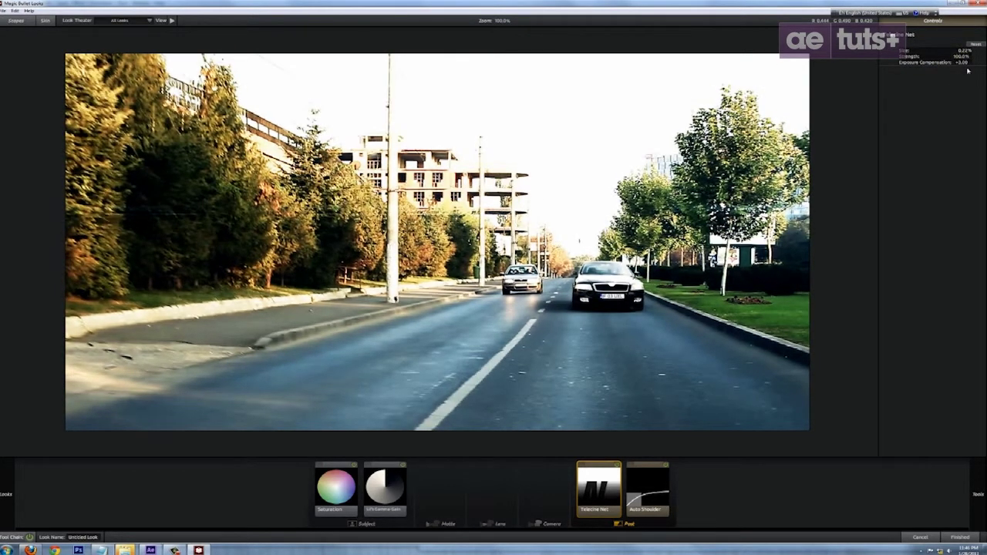
click(955, 538)
drag(293, 413, 822, 413)
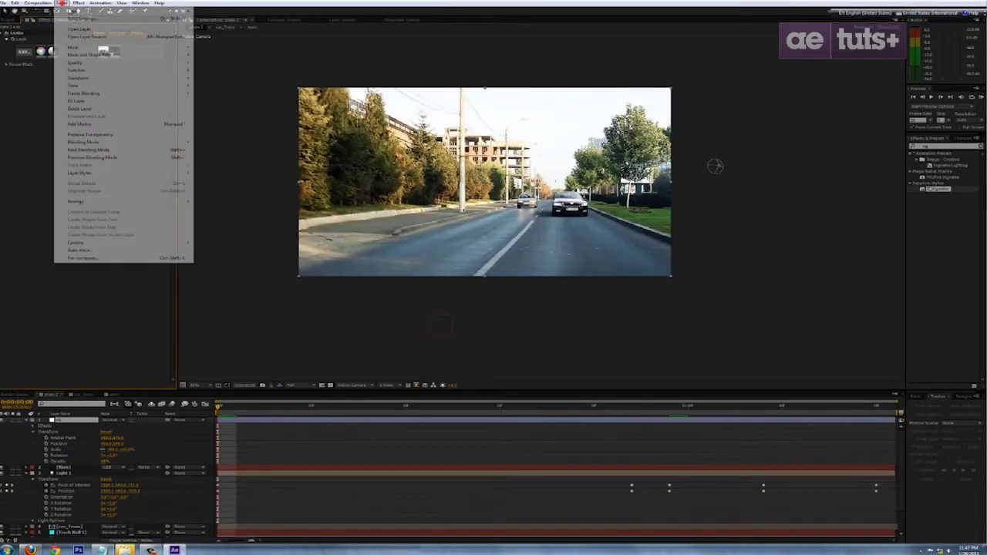
Add another adjustment layer on top of plate 2 and name it noise.
mouse_move(73, 11)
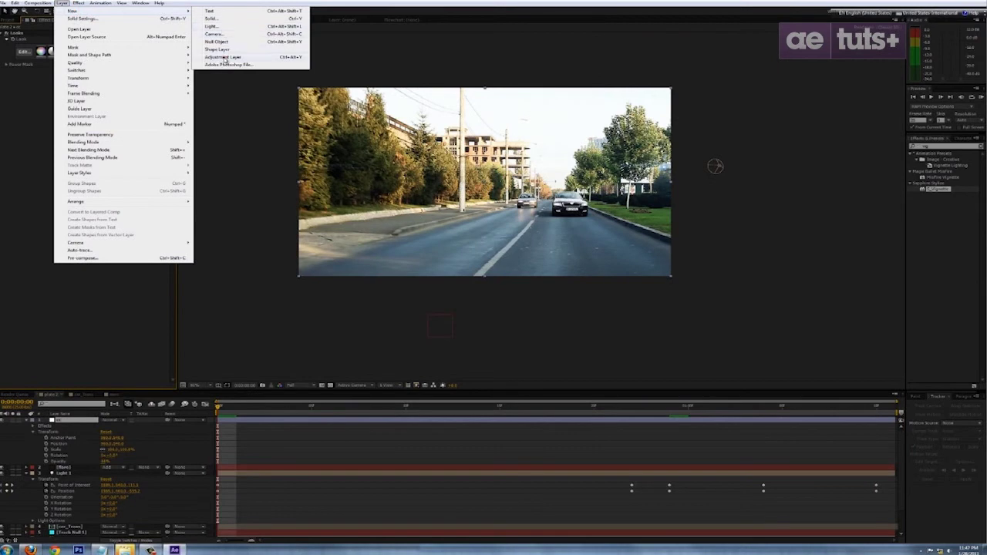
click(223, 58)
click(88, 421)
key(Return)
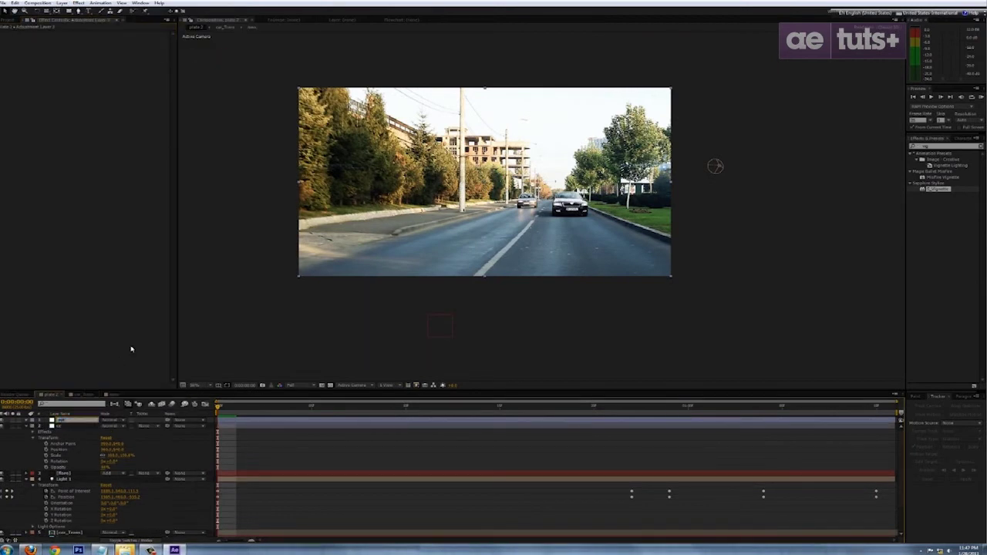
click(118, 121)
Apply Add Grain to the noise layer with Final Output viewing, expand its Tweaking settings and preview the grain at 100% zoom.
click(79, 3)
mouse_move(131, 152)
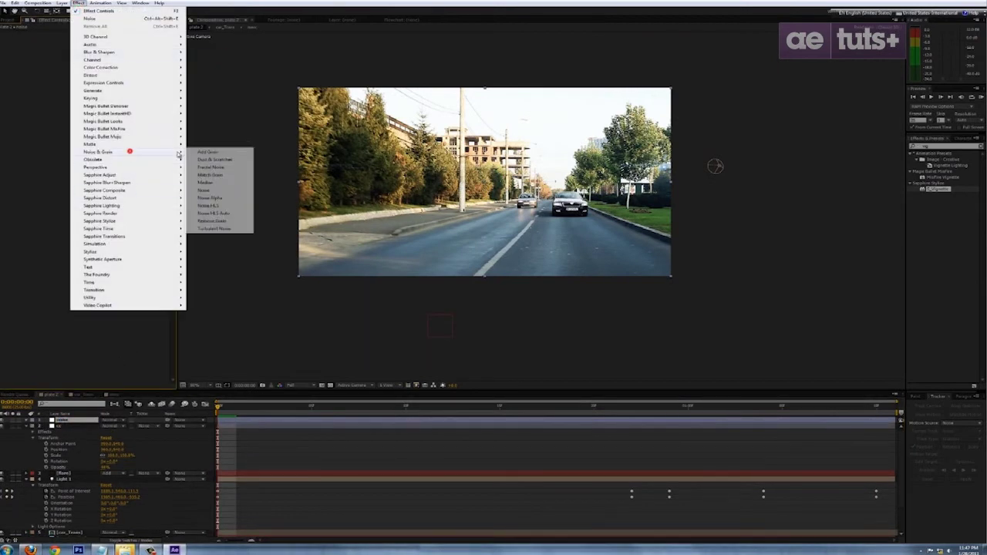
click(202, 153)
click(111, 44)
click(110, 40)
click(117, 65)
scroll(385, 167, up, 1)
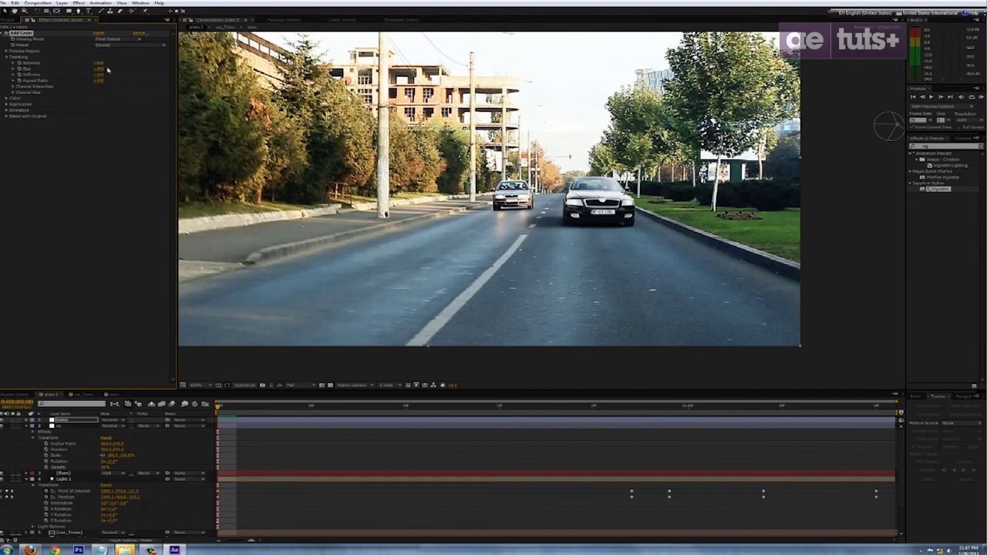
key(space)
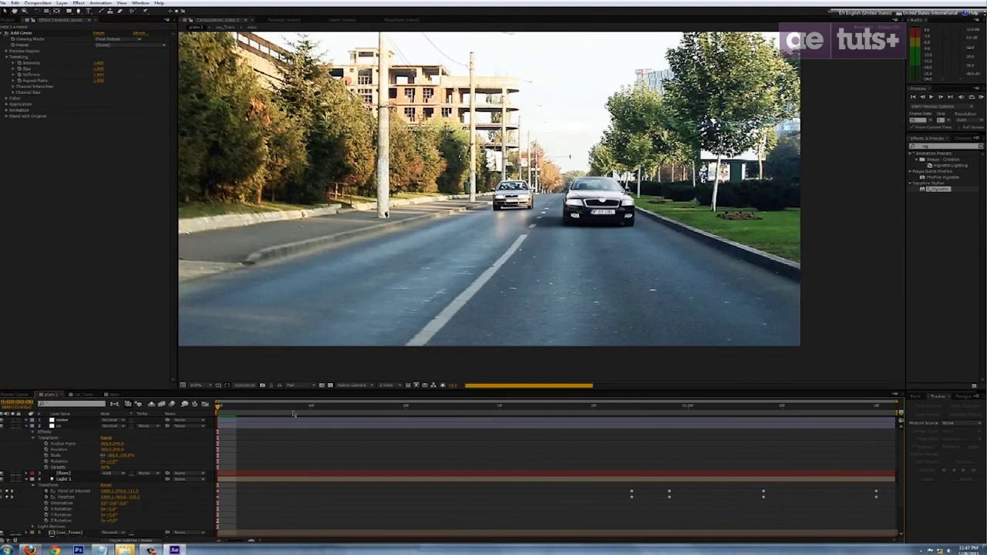